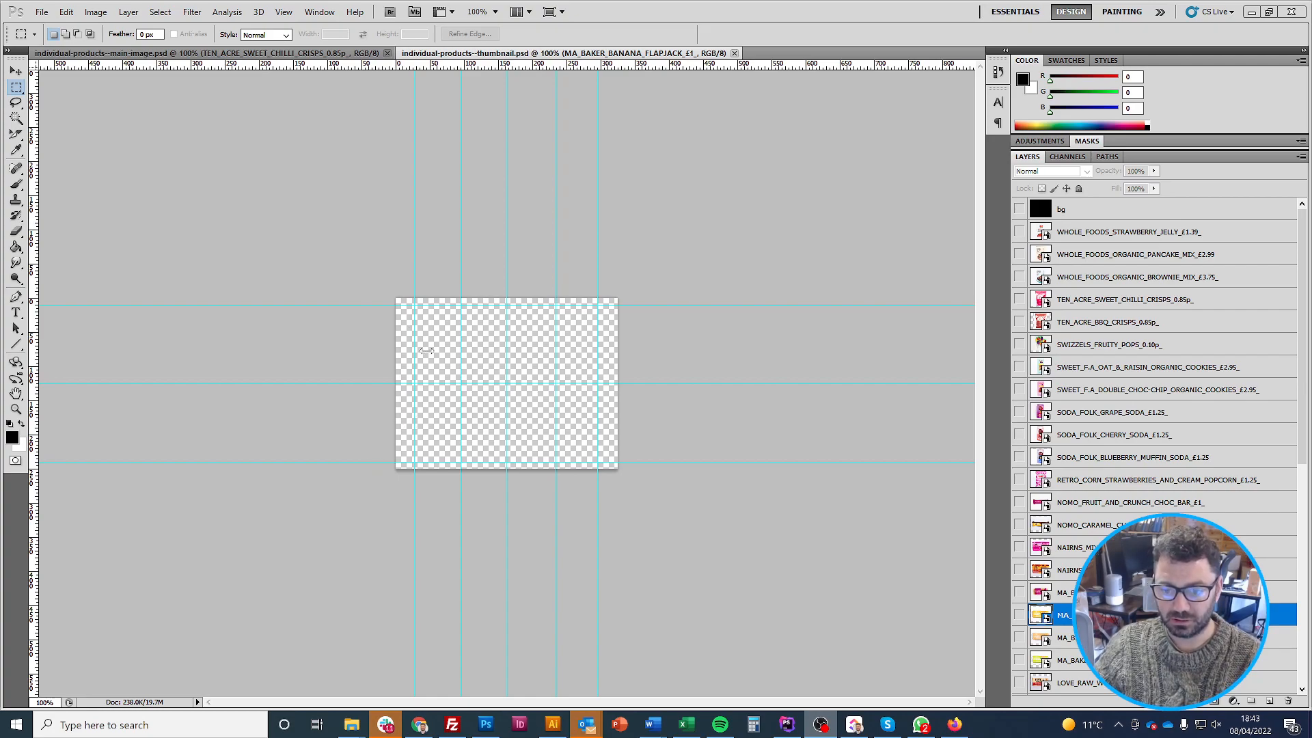
# Preview the Whole Foods strawberry jelly, pancake mix and brownie mix layers one at a time against the guides
pyautogui.scroll(2, 426, 350)
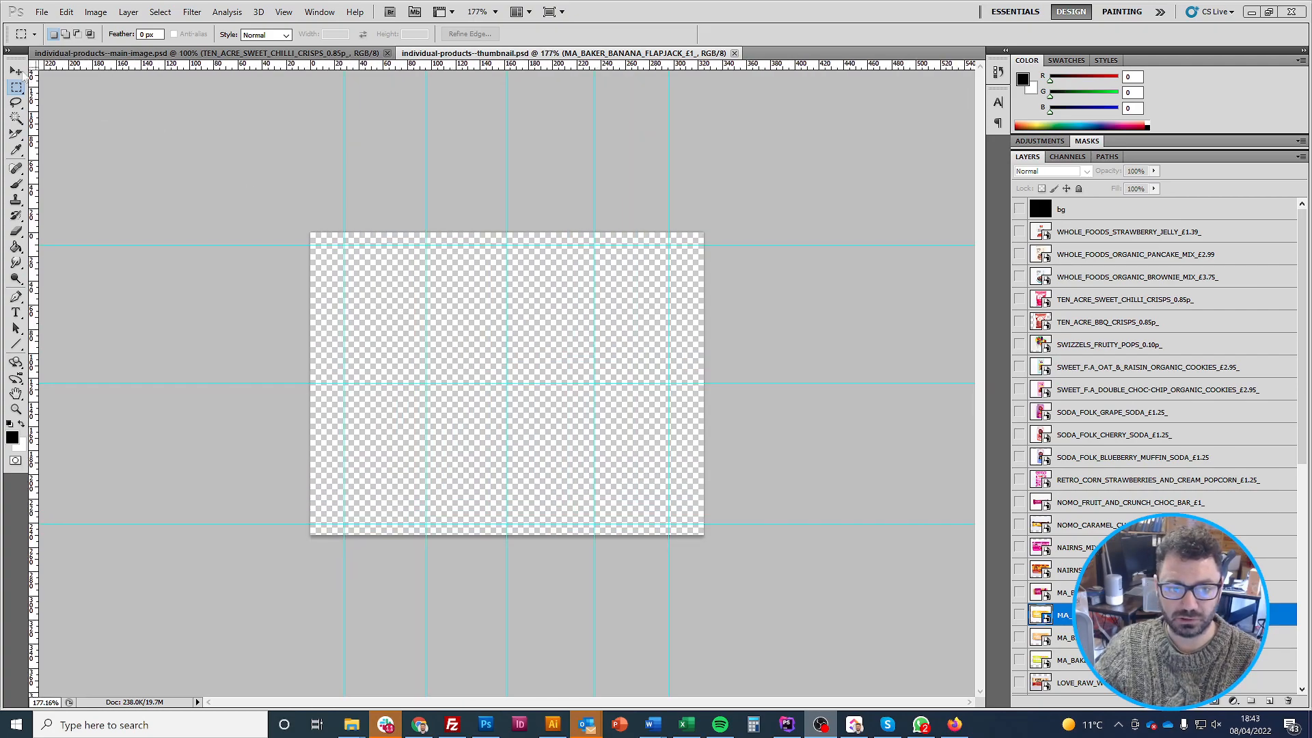
pyautogui.click(17, 71)
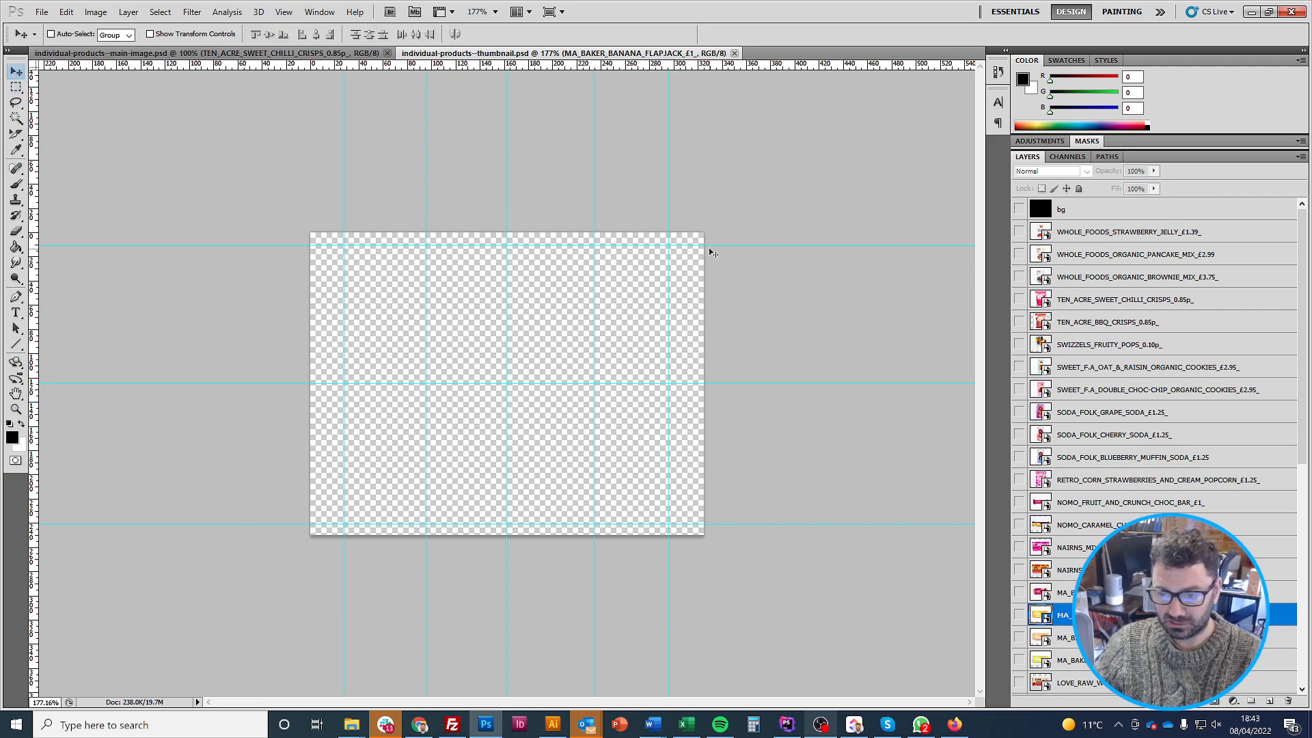
pyautogui.click(1019, 232)
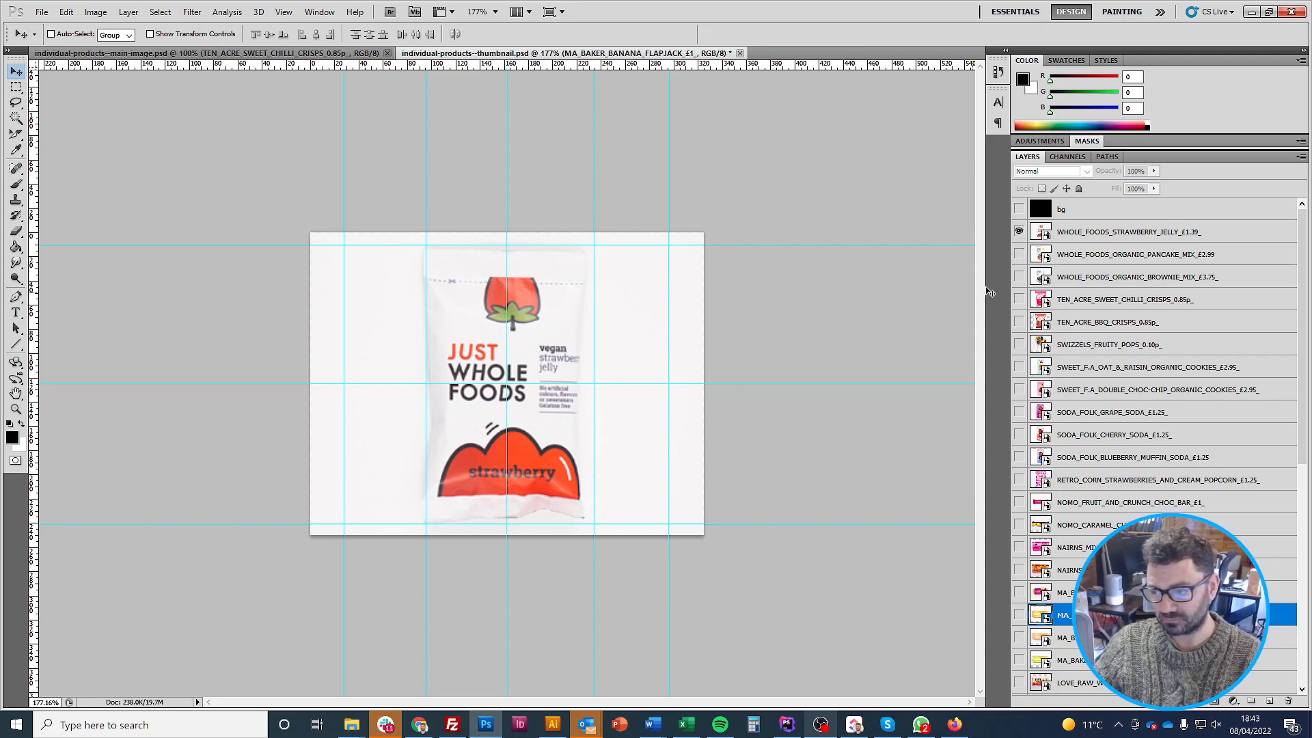
pyautogui.click(1019, 254)
pyautogui.click(1020, 232)
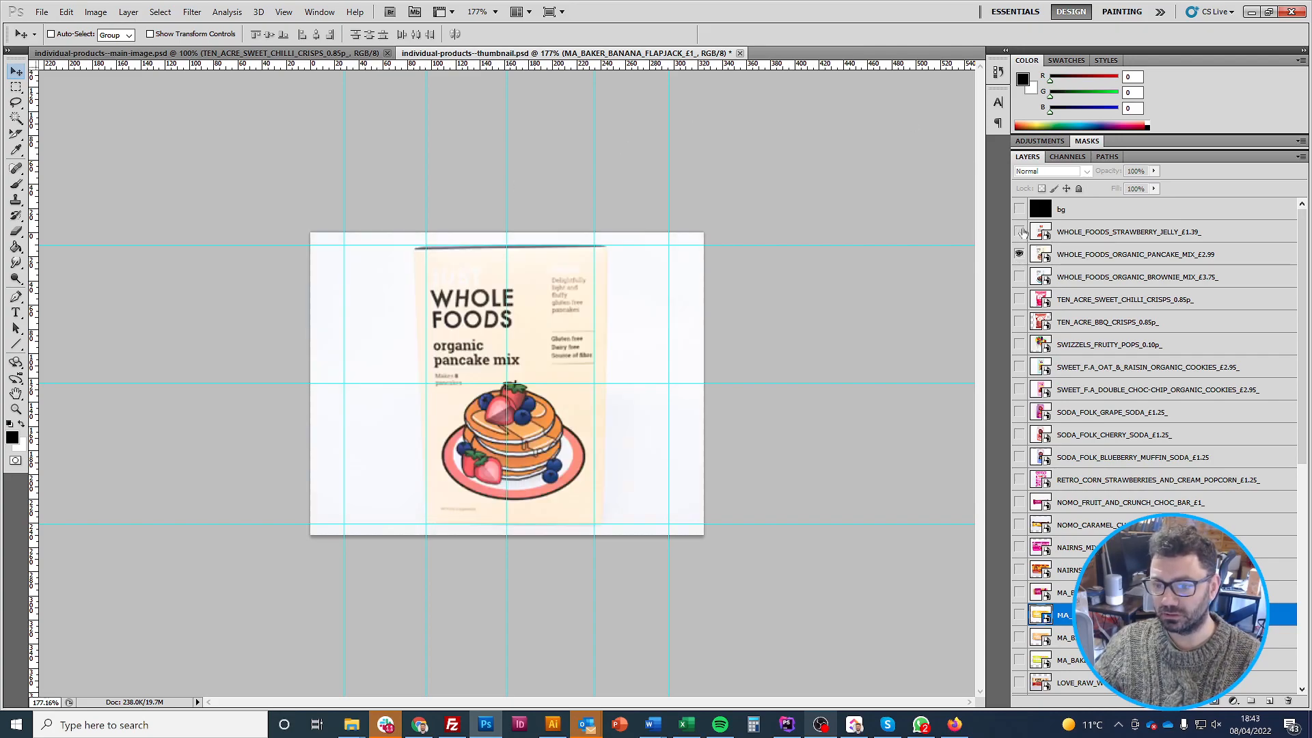
pyautogui.click(1019, 255)
pyautogui.click(1019, 277)
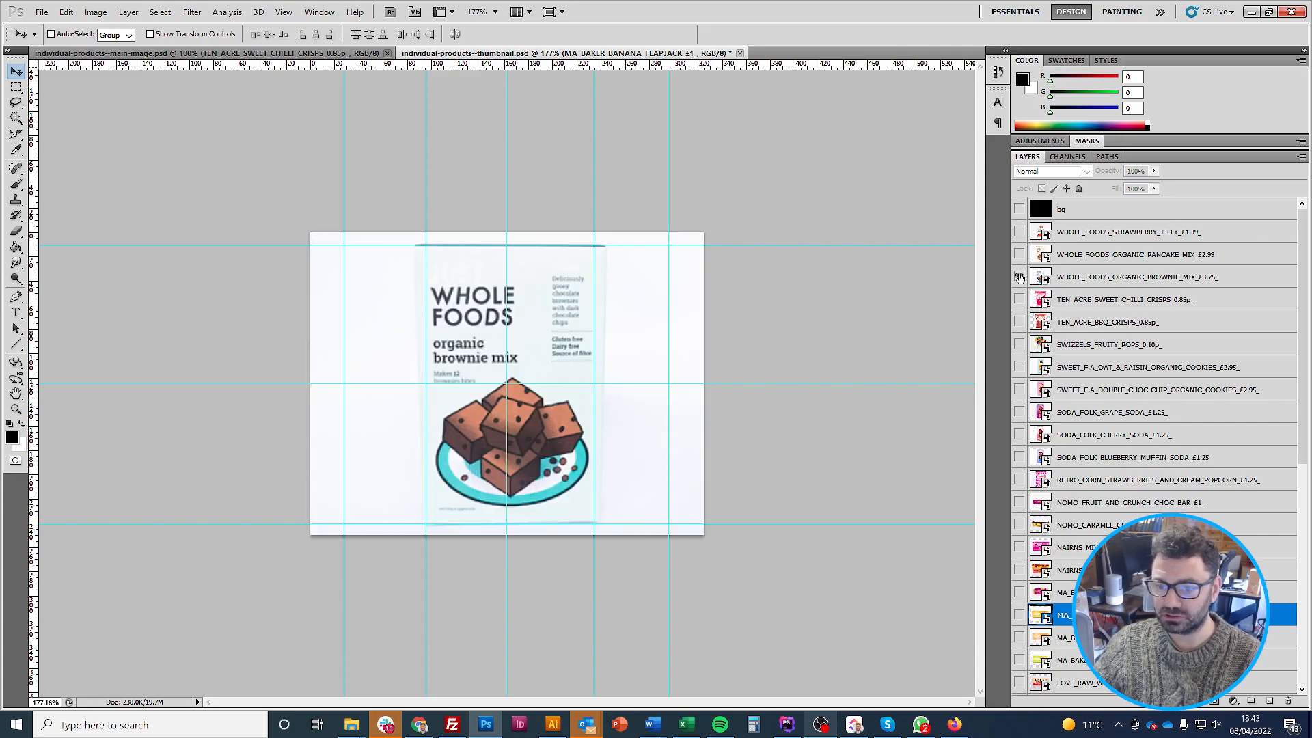
pyautogui.click(1019, 277)
# Preview the Ten Acre sweet chilli and BBQ crisps layers in turn, and display the Swizzels fruity pops layer
pyautogui.click(1019, 300)
pyautogui.click(1019, 300)
pyautogui.click(1019, 322)
pyautogui.click(1019, 322)
pyautogui.click(1019, 345)
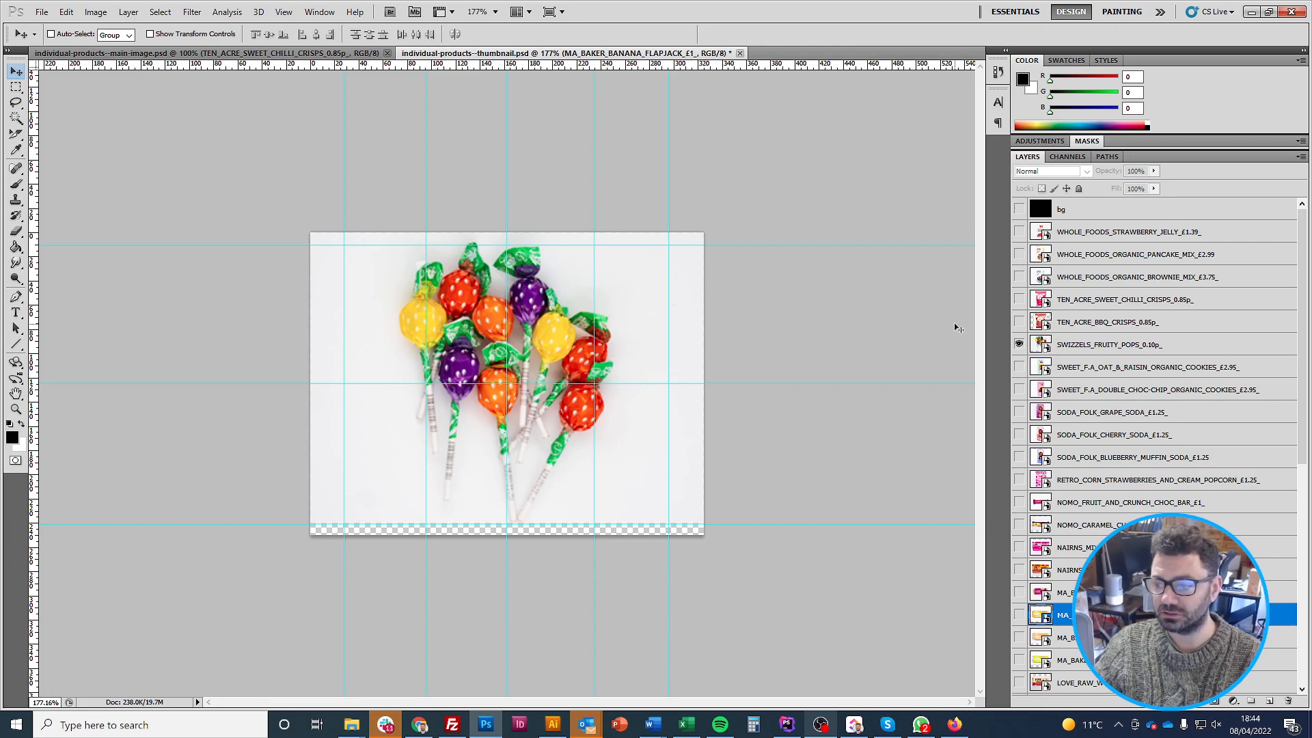
# Compare the size of the Ten Acre BBQ crisps with the Swizzels fruity pops by toggling the crisps layer
pyautogui.click(1019, 322)
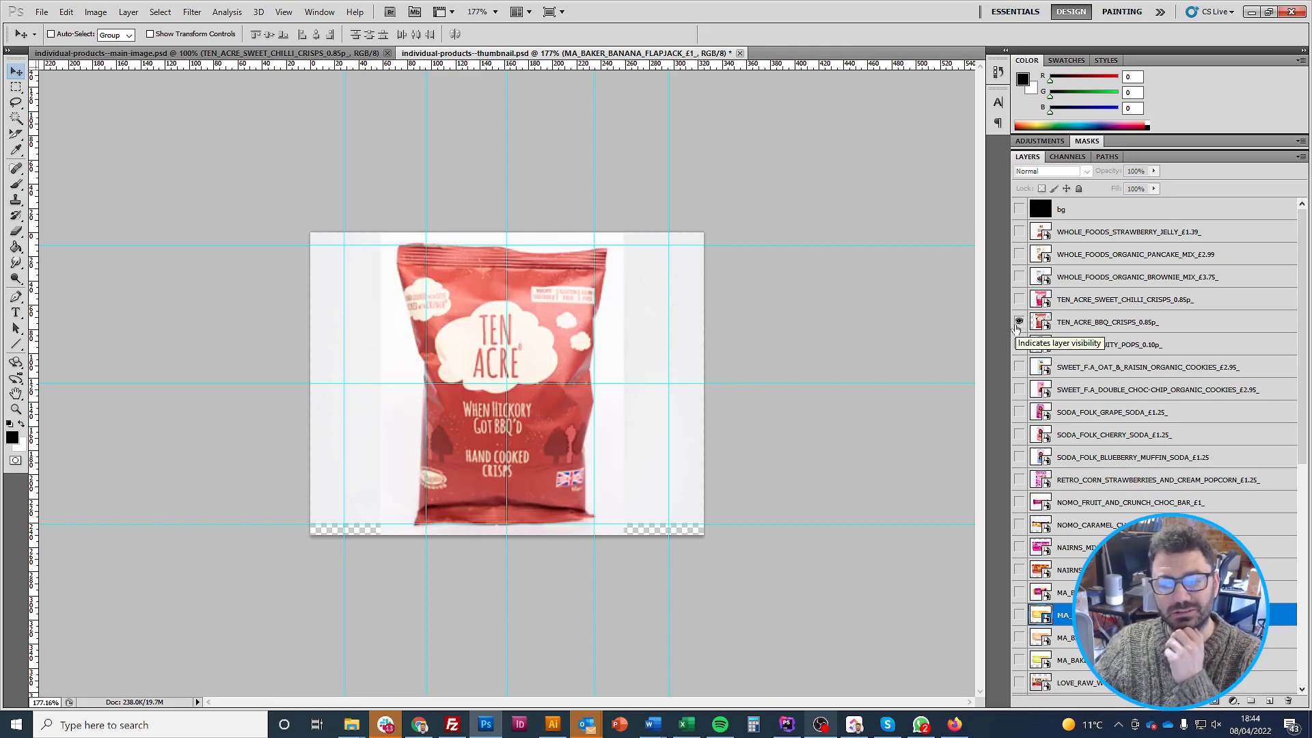
pyautogui.click(1018, 324)
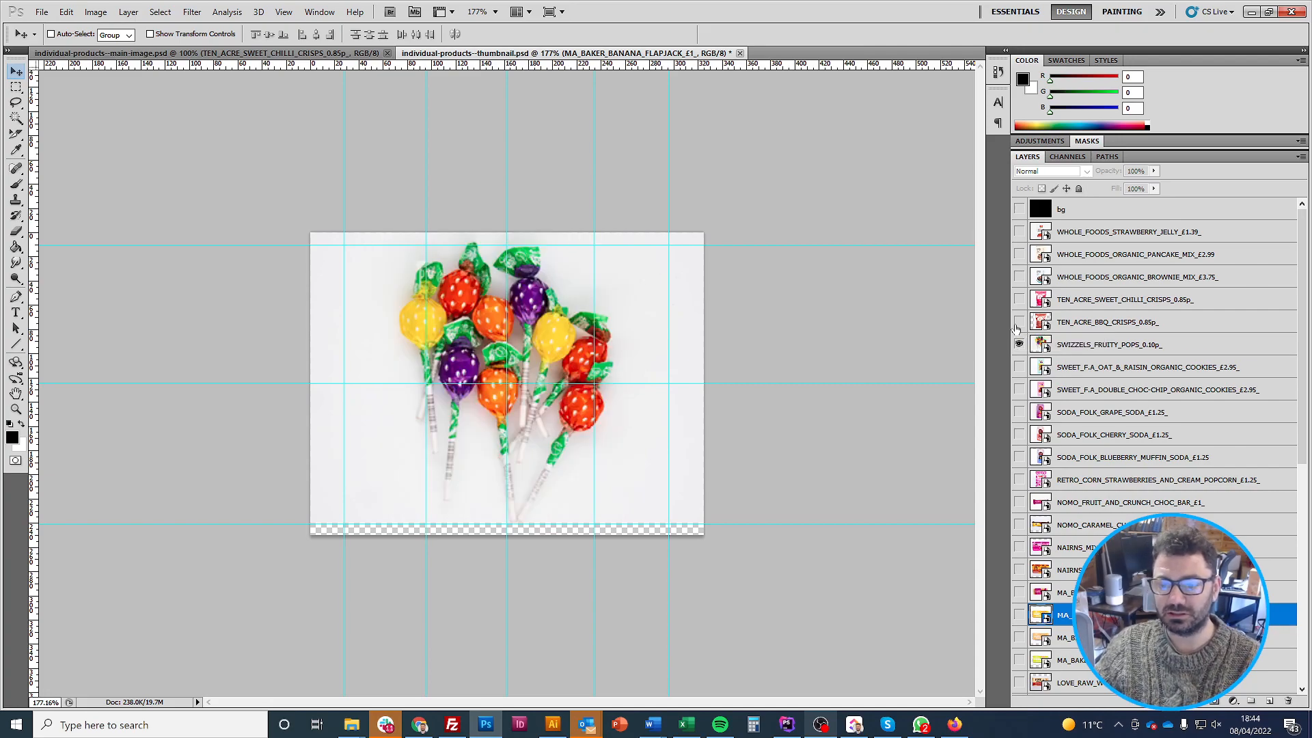
pyautogui.click(1019, 323)
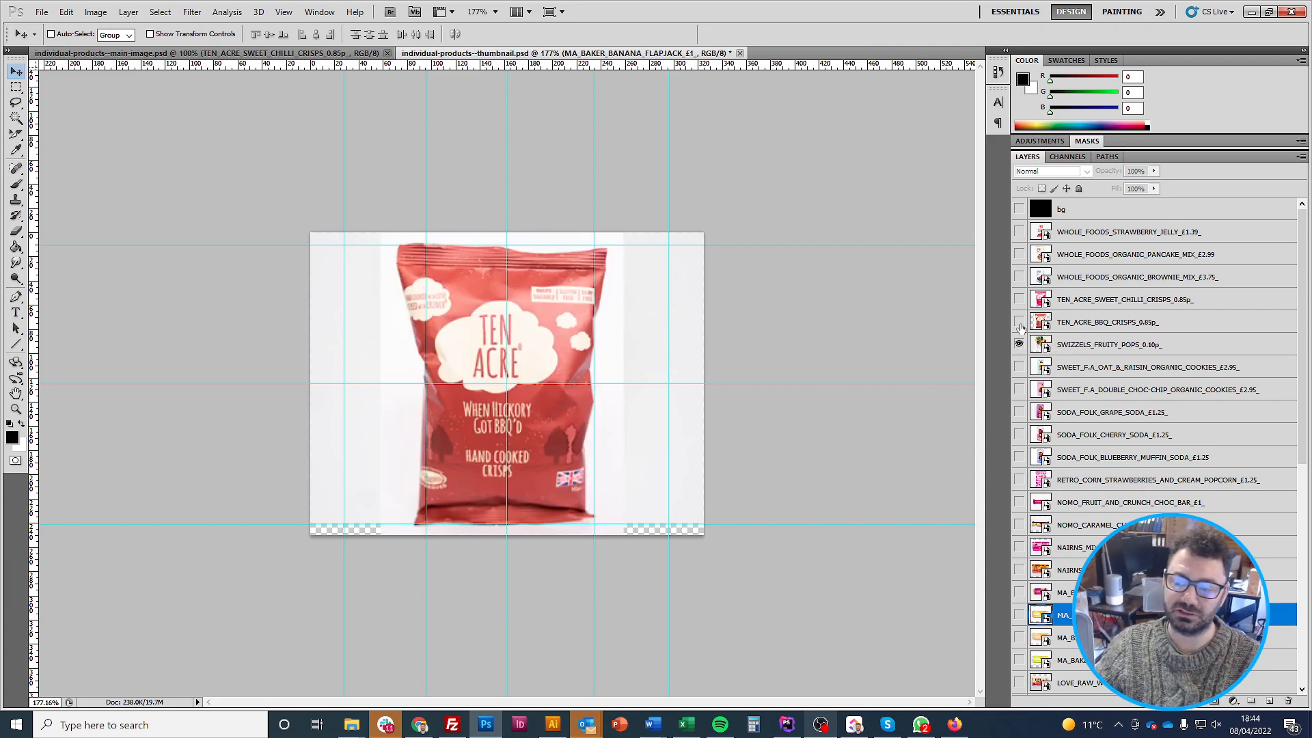
pyautogui.click(1019, 323)
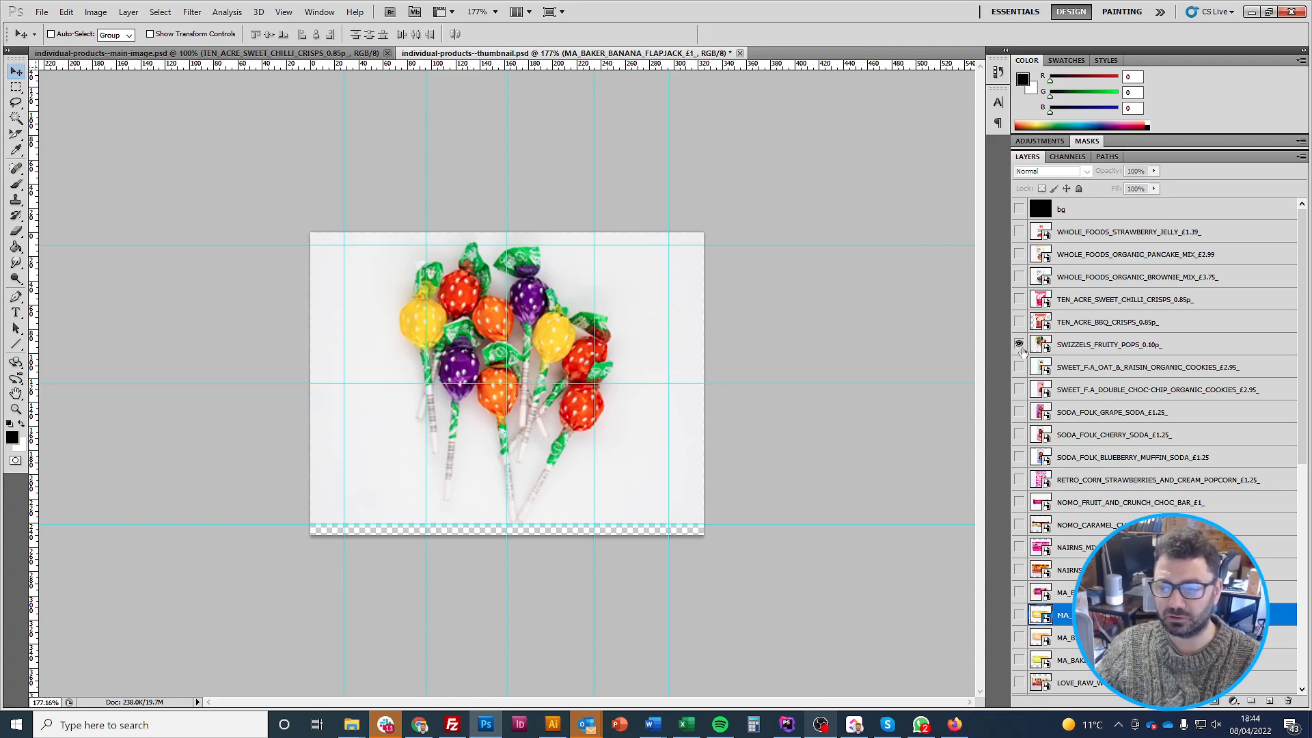
# Compare the Sweet F.A oat and raisin cookies with the Ten Acre BBQ crisps, and hide all product layers
pyautogui.click(1019, 345)
pyautogui.click(1020, 367)
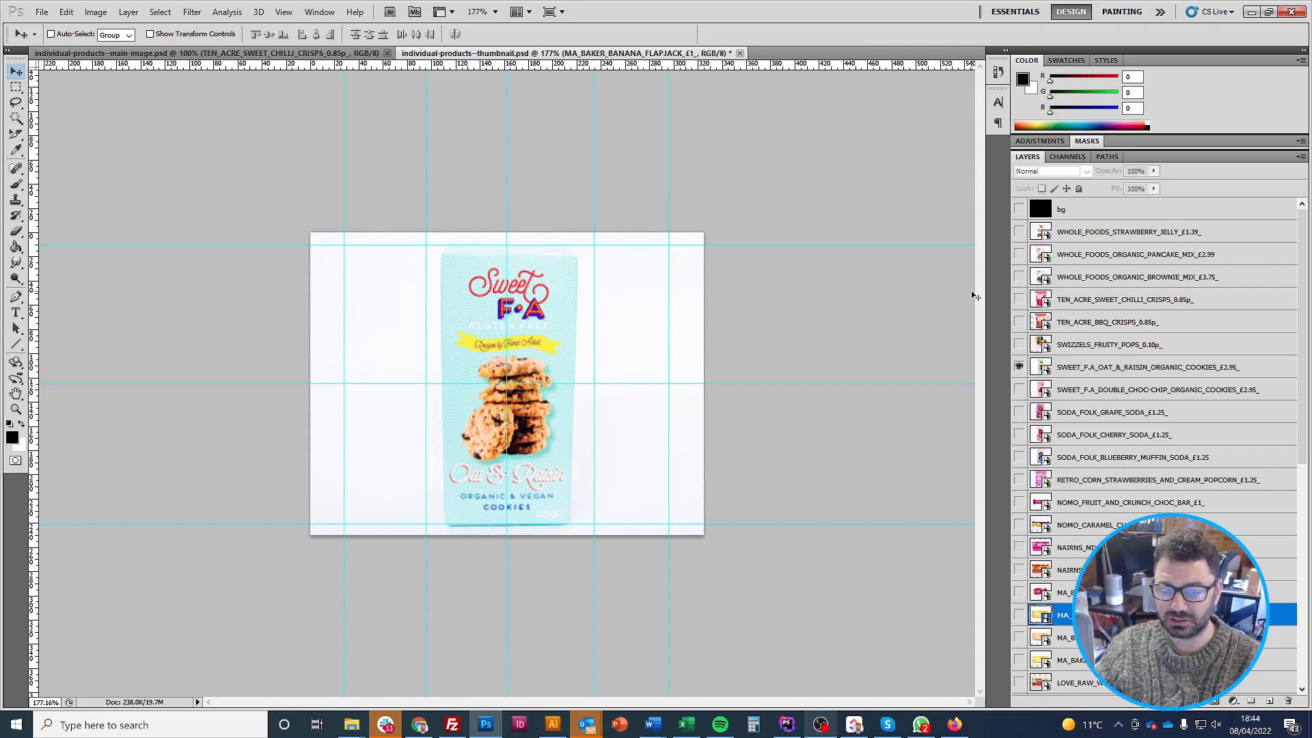
pyautogui.click(1019, 322)
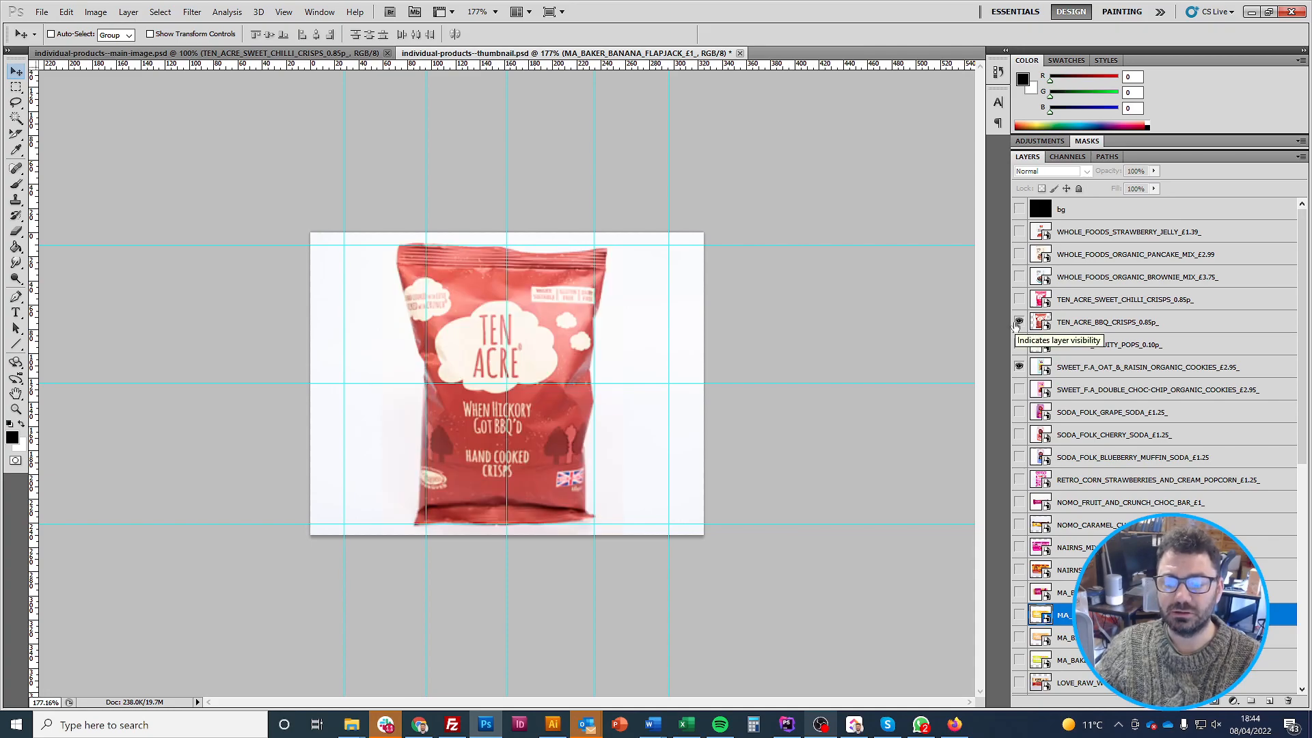
pyautogui.click(1019, 322)
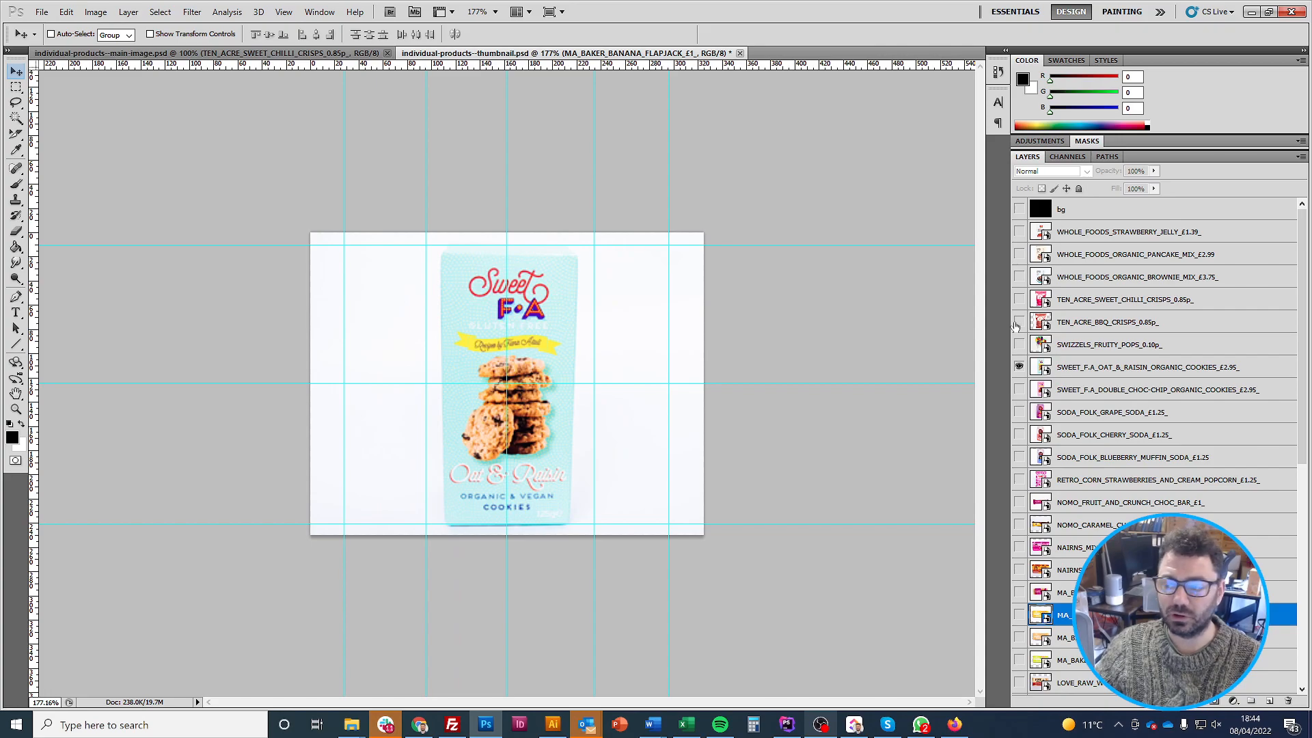
pyautogui.click(1020, 370)
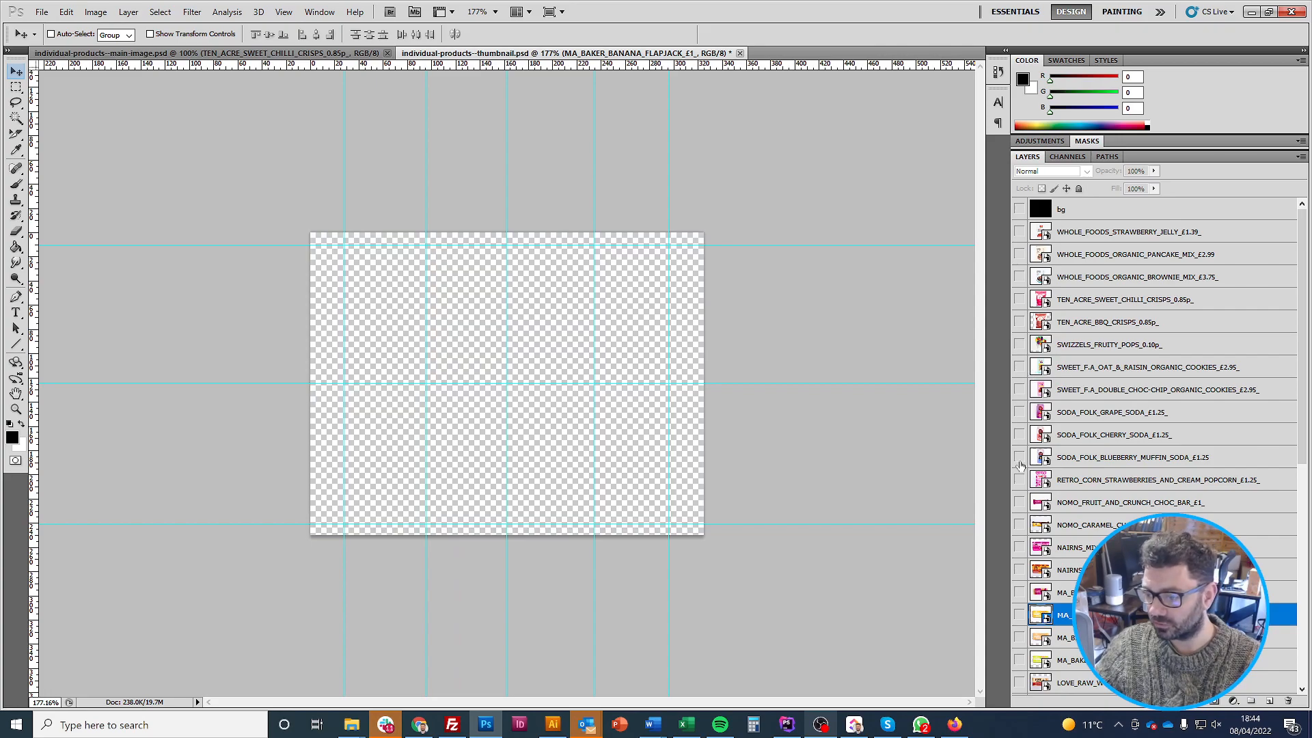
# Show the NOMO_FRUIT_AND_CRUNCH_CHOC_BAR layer and duplicate it
pyautogui.click(1019, 503)
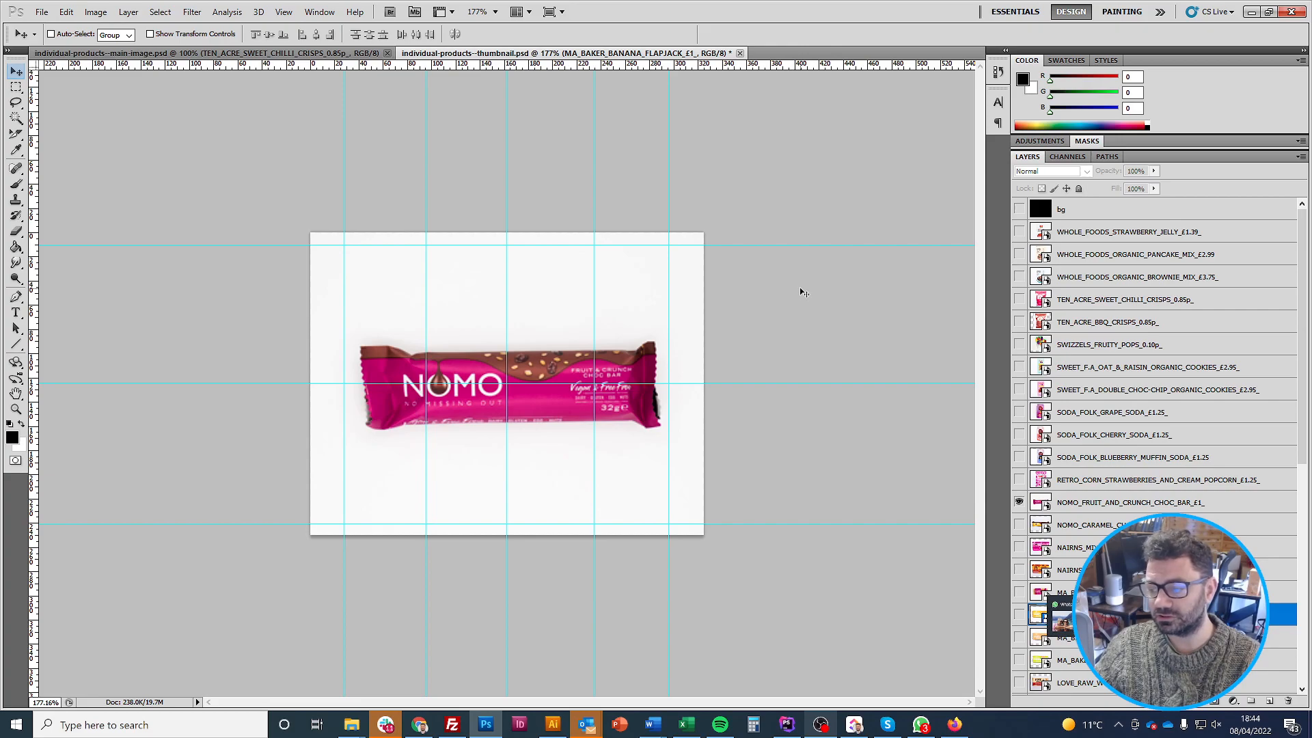
pyautogui.click(1082, 504)
pyautogui.hotkey('ctrl', 'j')
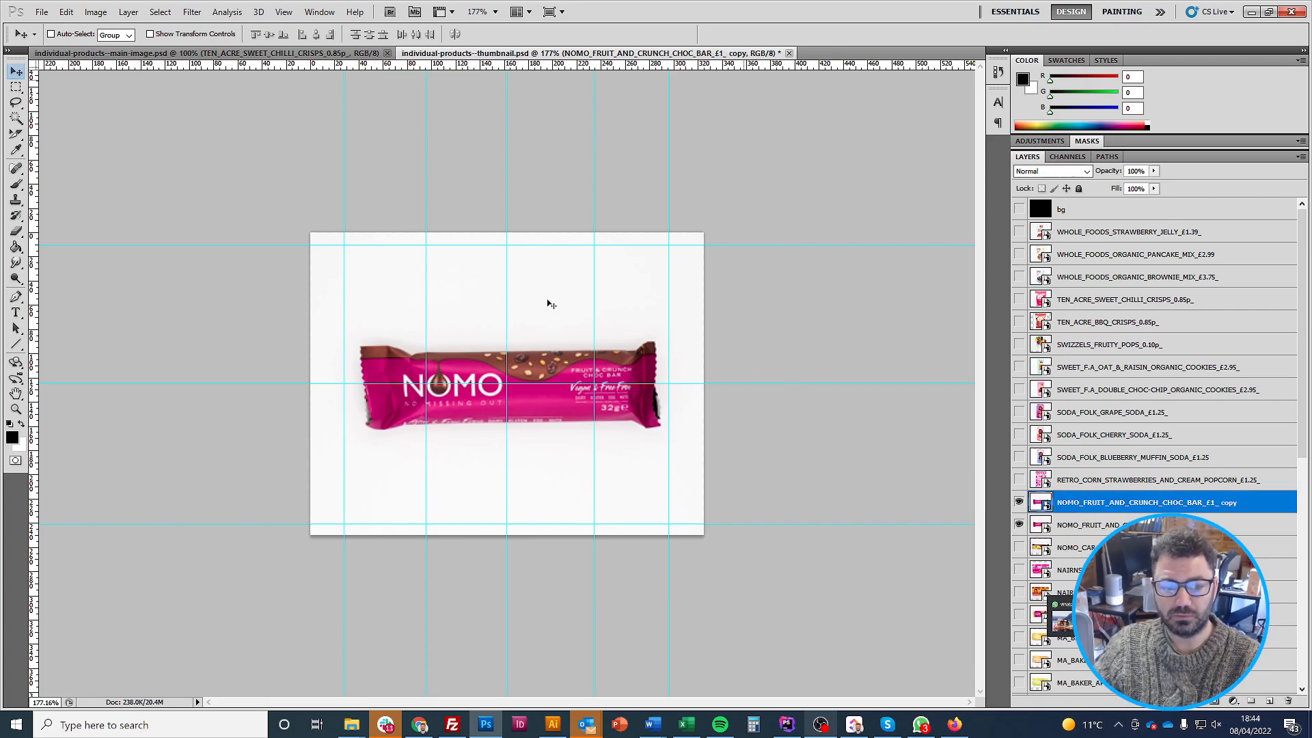
# Scale the copied NOMO fruit and crunch bar to about 97% so it spans the outermost vertical guides
pyautogui.hotkey('ctrl', 't')
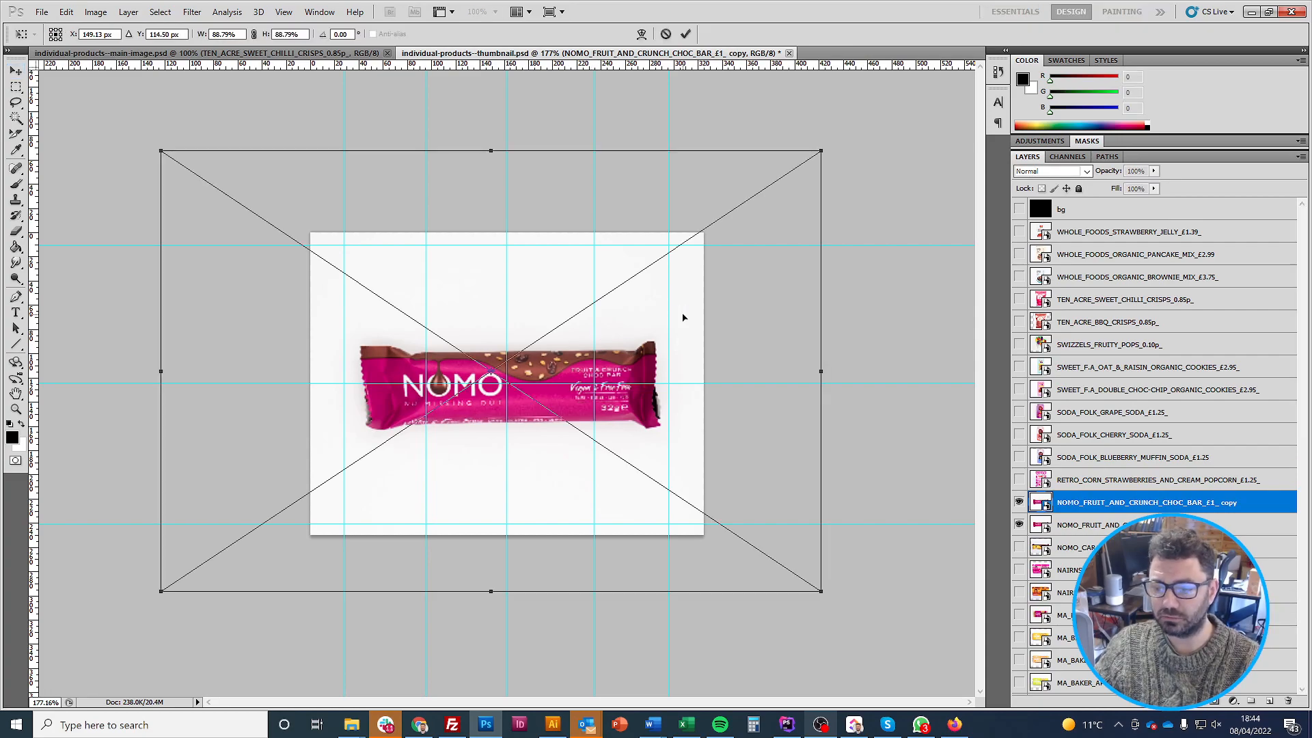
pyautogui.moveTo(814, 156); pyautogui.dragTo(857, 129)
pyautogui.moveTo(804, 301); pyautogui.dragTo(794, 305)
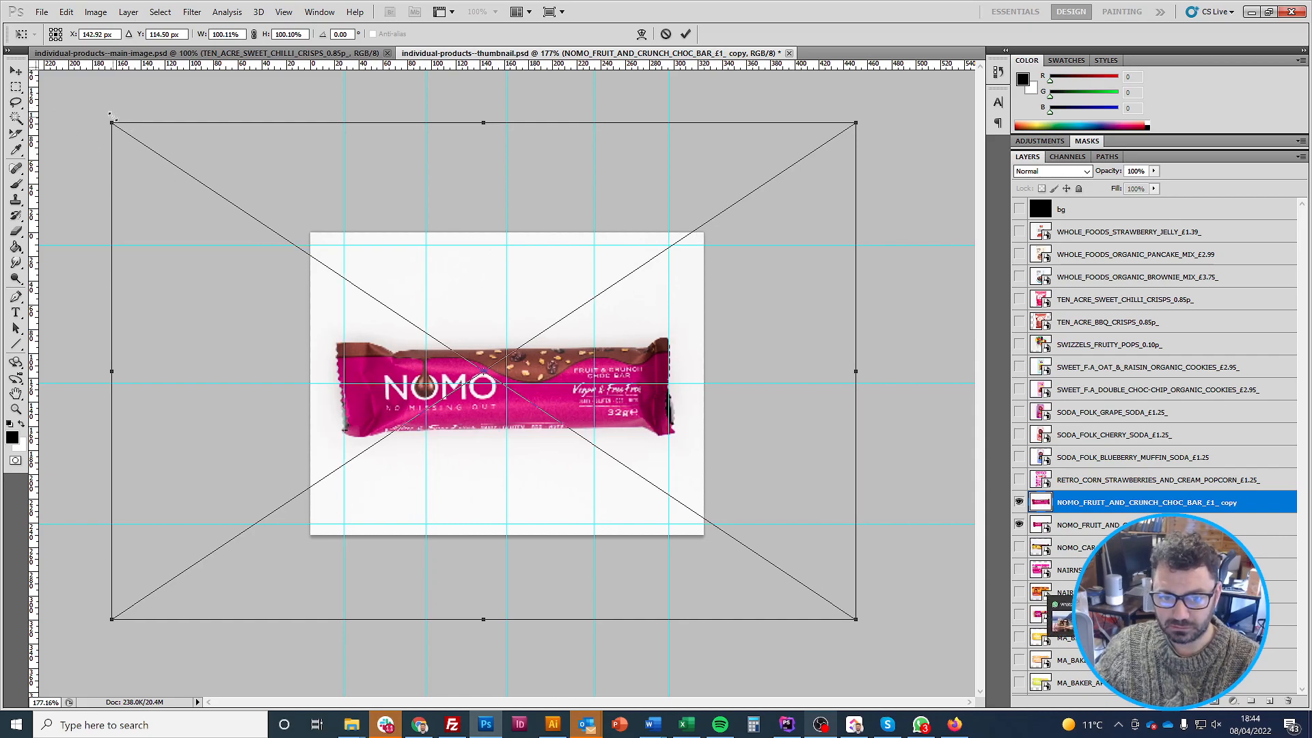
pyautogui.moveTo(112, 123); pyautogui.dragTo(123, 130)
pyautogui.moveTo(423, 311); pyautogui.dragTo(425, 310)
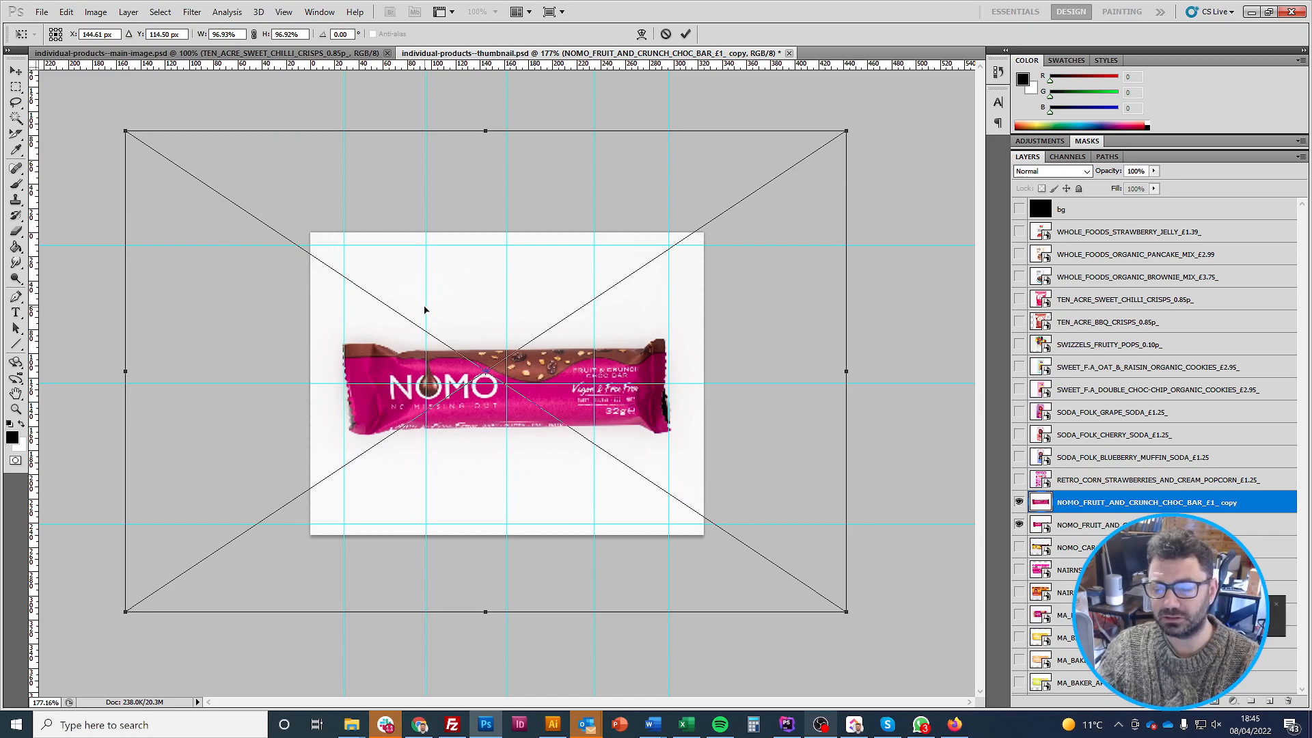
pyautogui.press('Return')
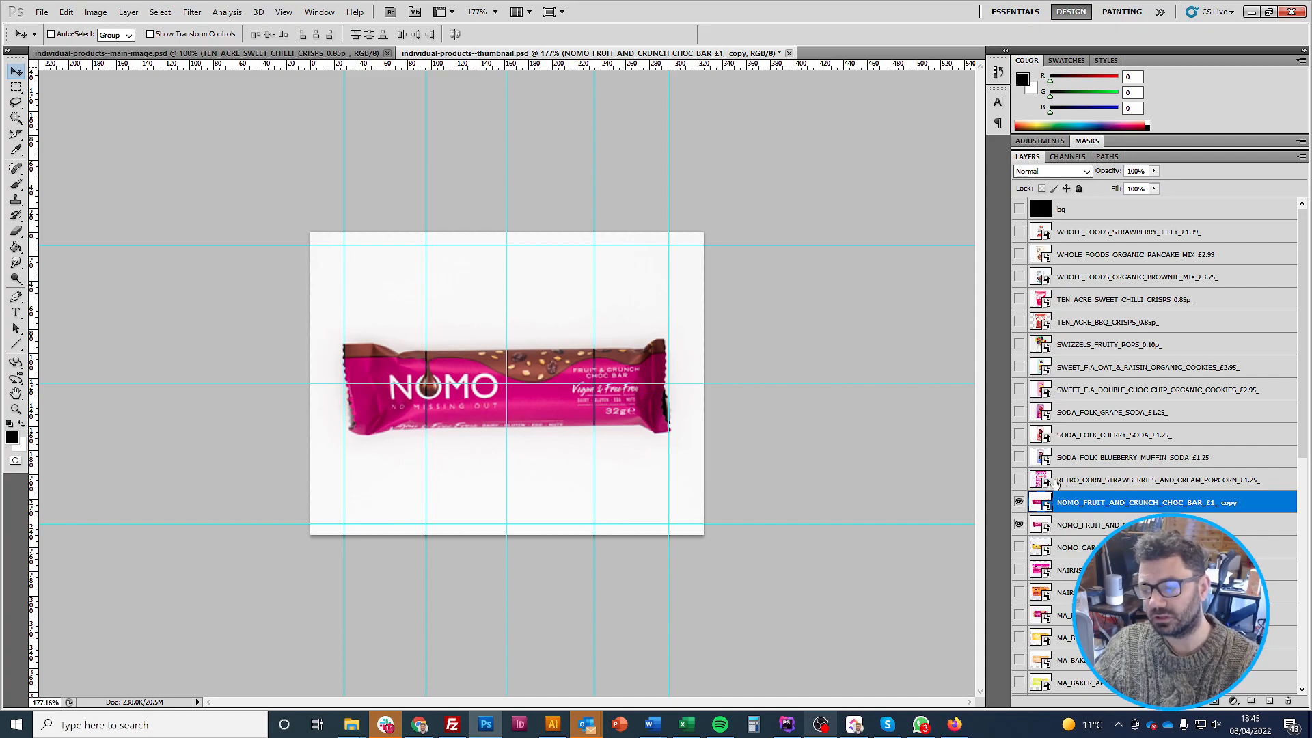
# Preview the Retro Corn popcorn layer, and swap both NOMO fruit and crunch layers for the NOMO caramel bar layer
pyautogui.click(1019, 480)
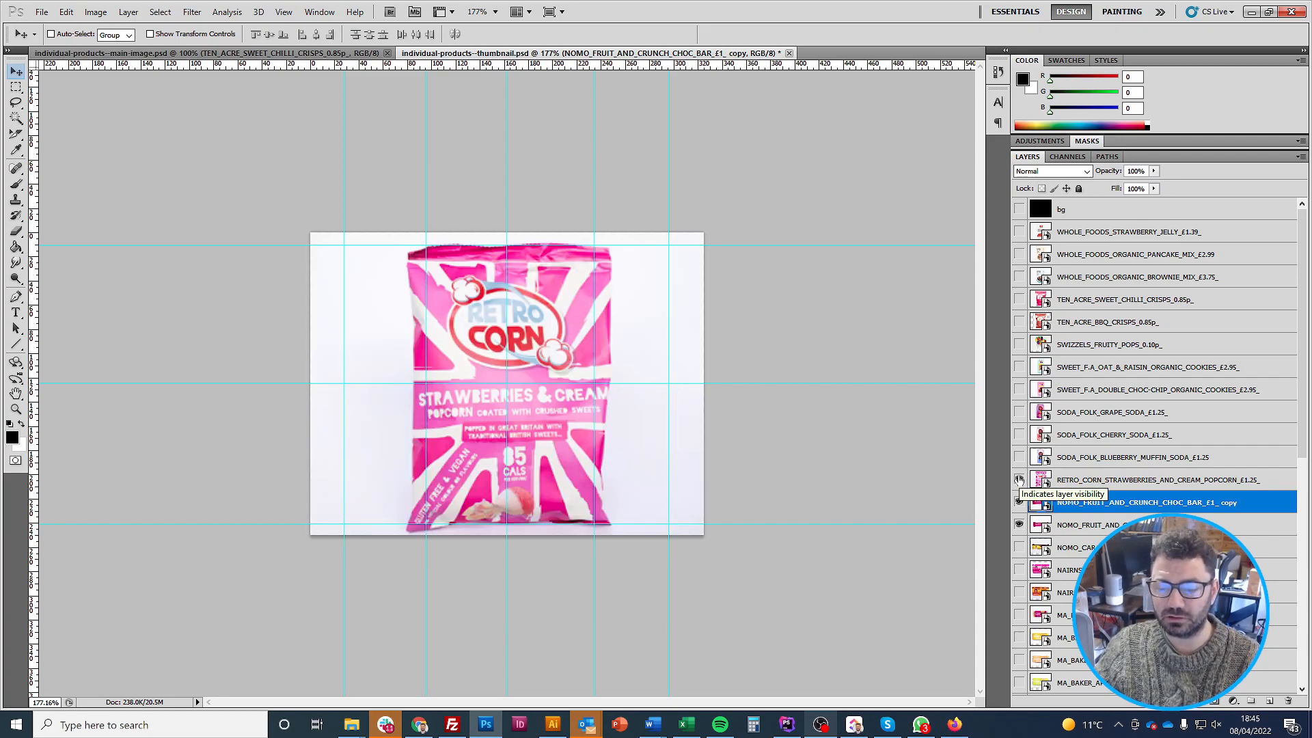
pyautogui.click(1020, 480)
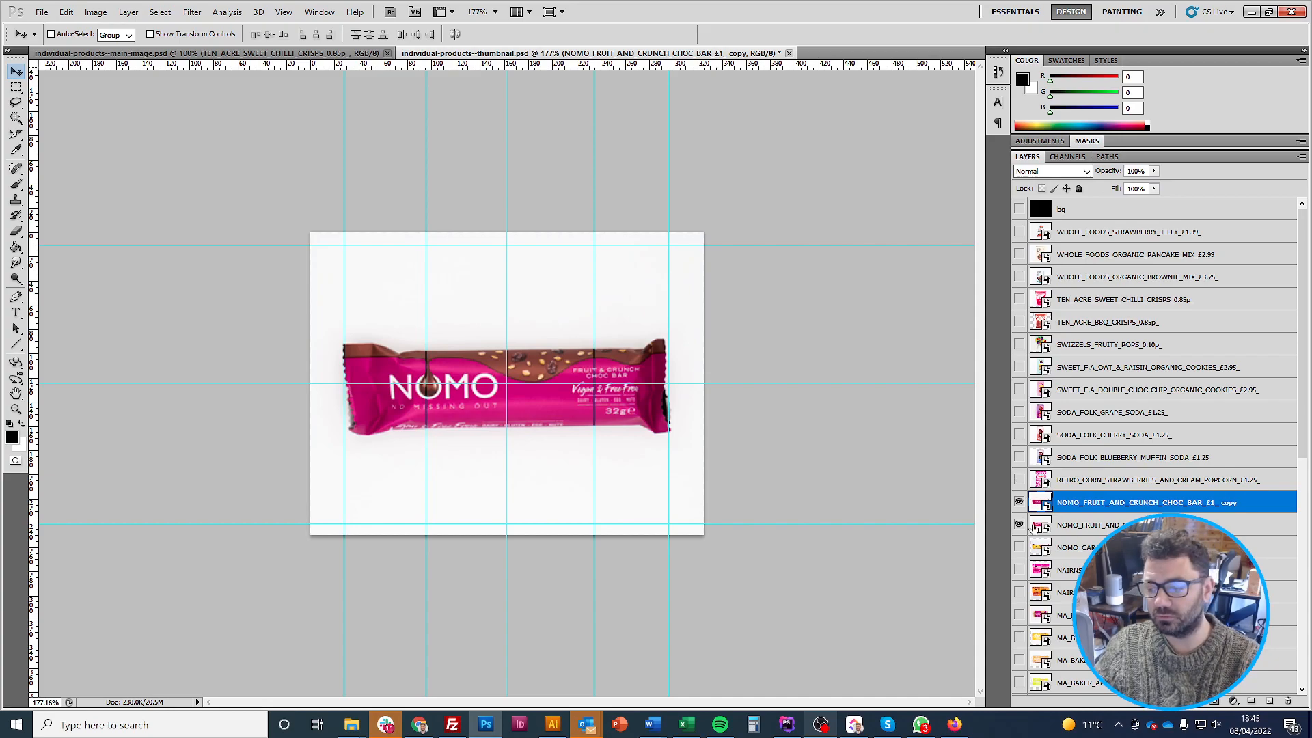
pyautogui.click(1019, 502)
pyautogui.click(1019, 525)
pyautogui.click(1019, 548)
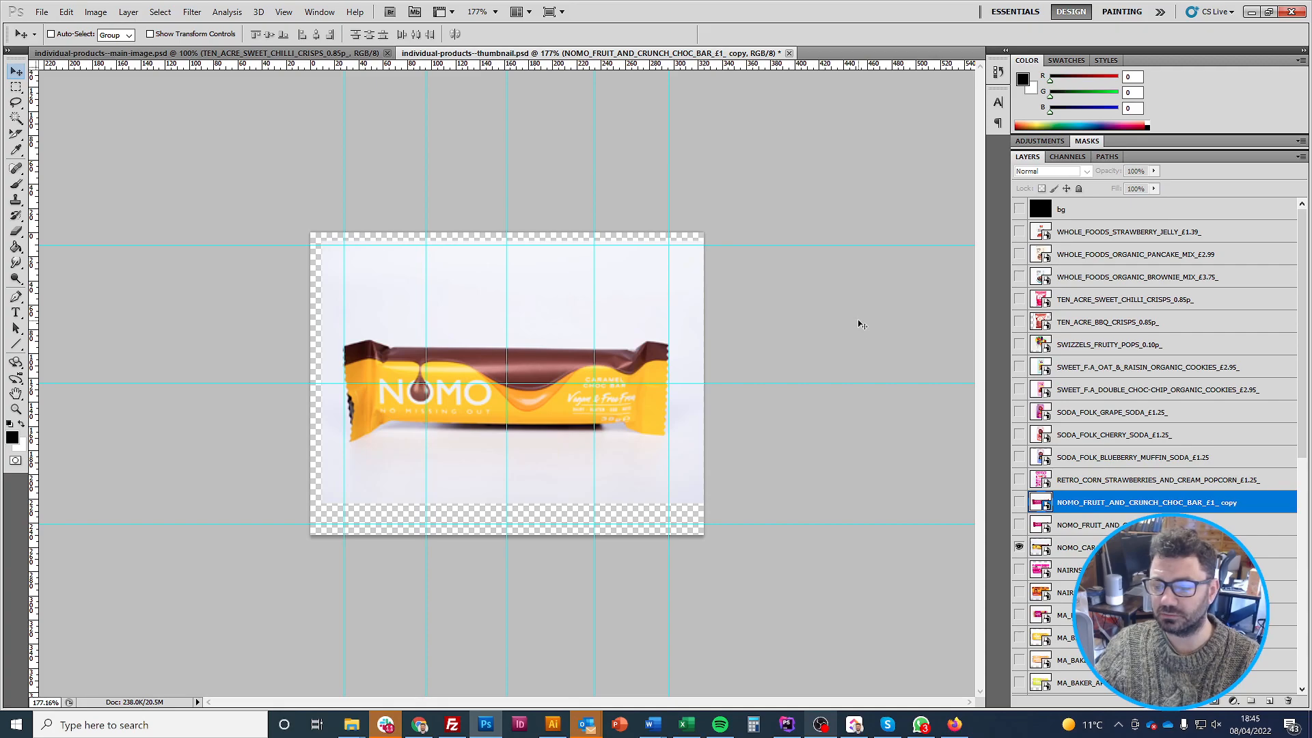
# Compare the NOMO caramel bar with the Nairn's mixed berries oat biscuits by toggling the caramel bar layer
pyautogui.click(1019, 570)
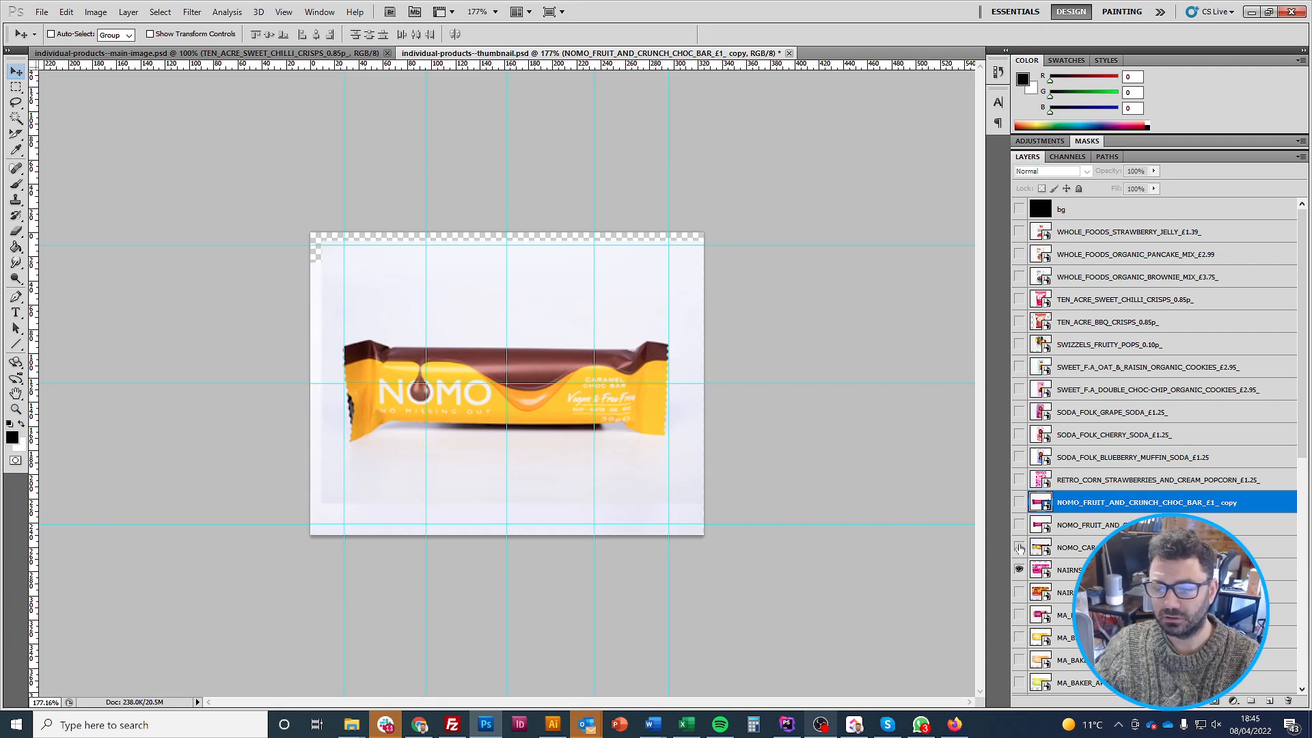
pyautogui.click(1019, 548)
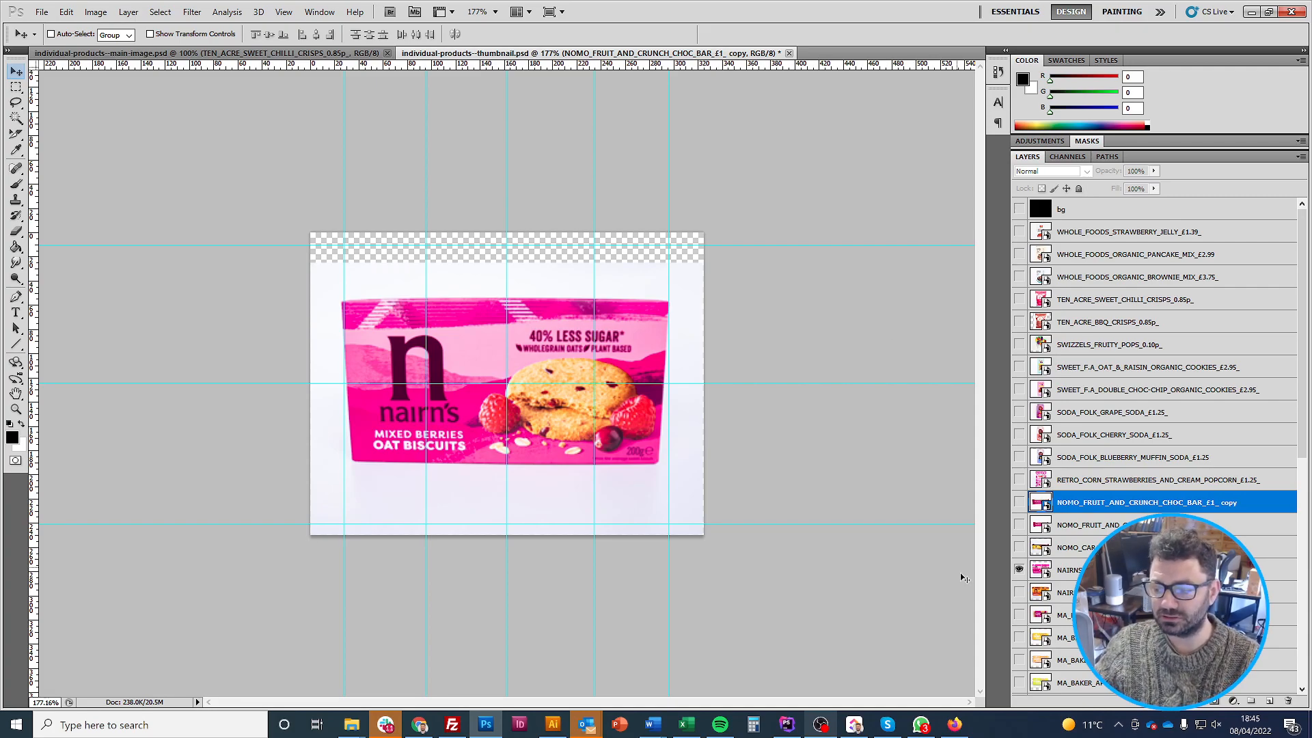
pyautogui.click(1019, 547)
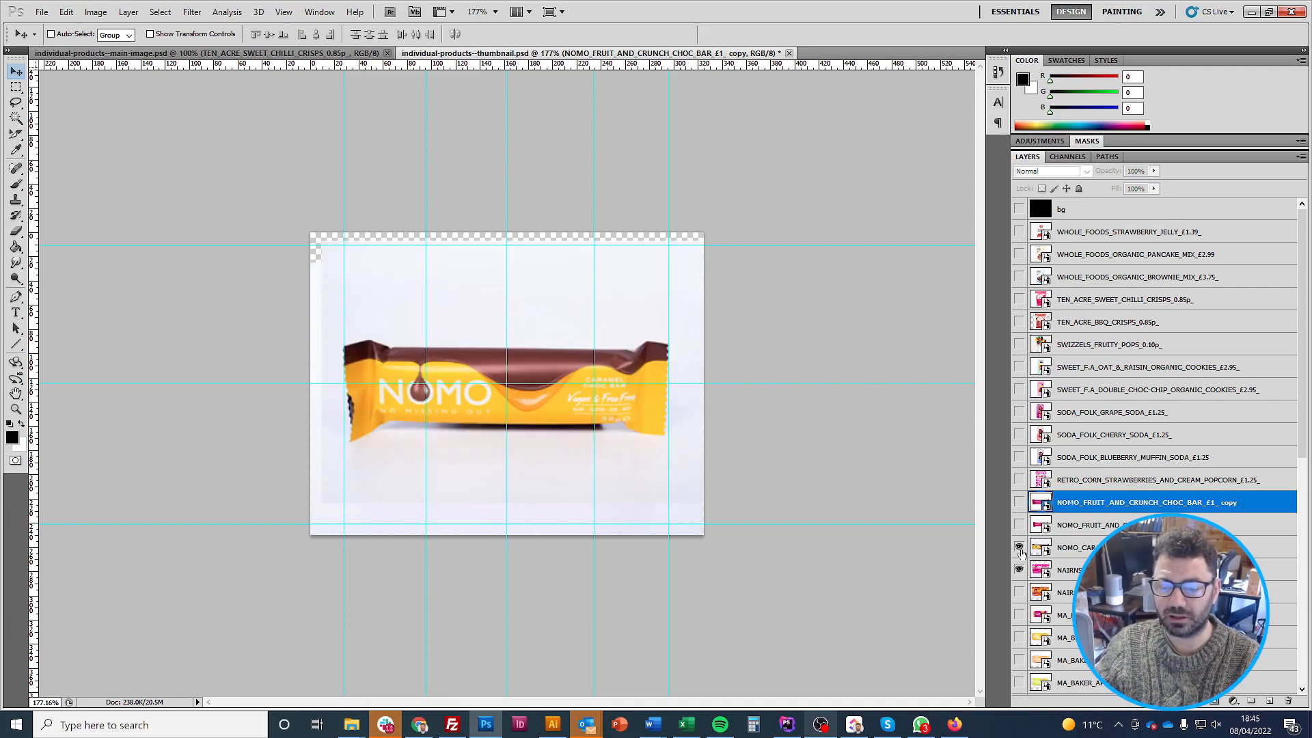
pyautogui.click(1019, 547)
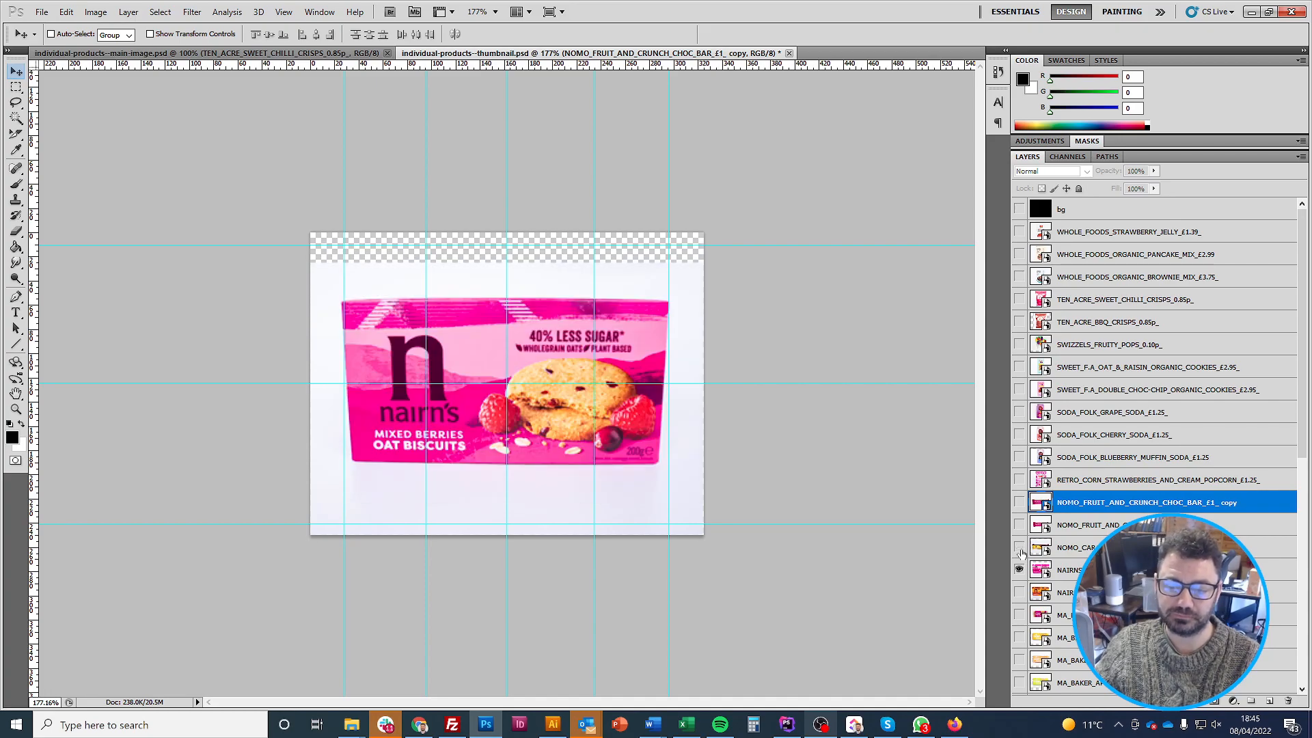
pyautogui.click(1020, 547)
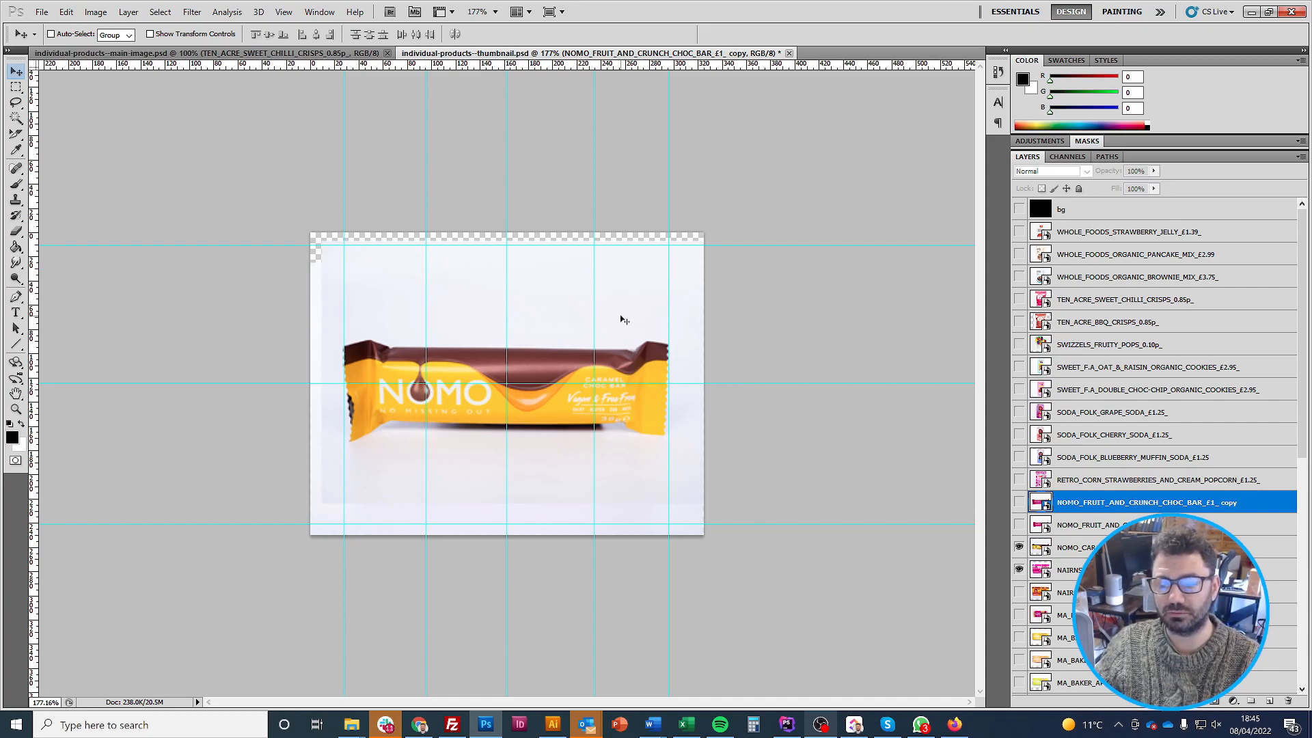
# Display only the Nairn's chocolate orange oat biscuits layer to check its fit within the guides
pyautogui.click(1019, 547)
pyautogui.click(1019, 570)
pyautogui.click(1019, 593)
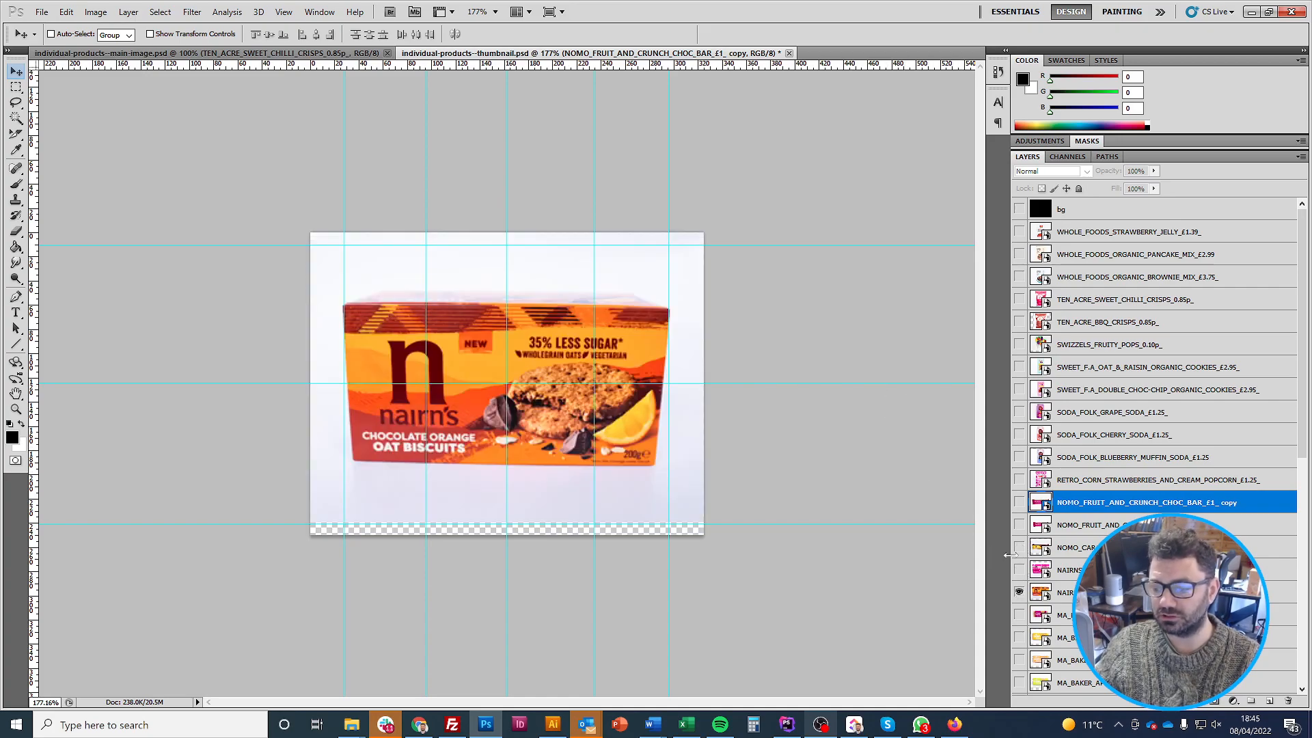
pyautogui.click(1027, 598)
# Display only the Ma Baker cherry flapjack layer and scale it to about 110% to span the outermost vertical guides
pyautogui.click(1020, 615)
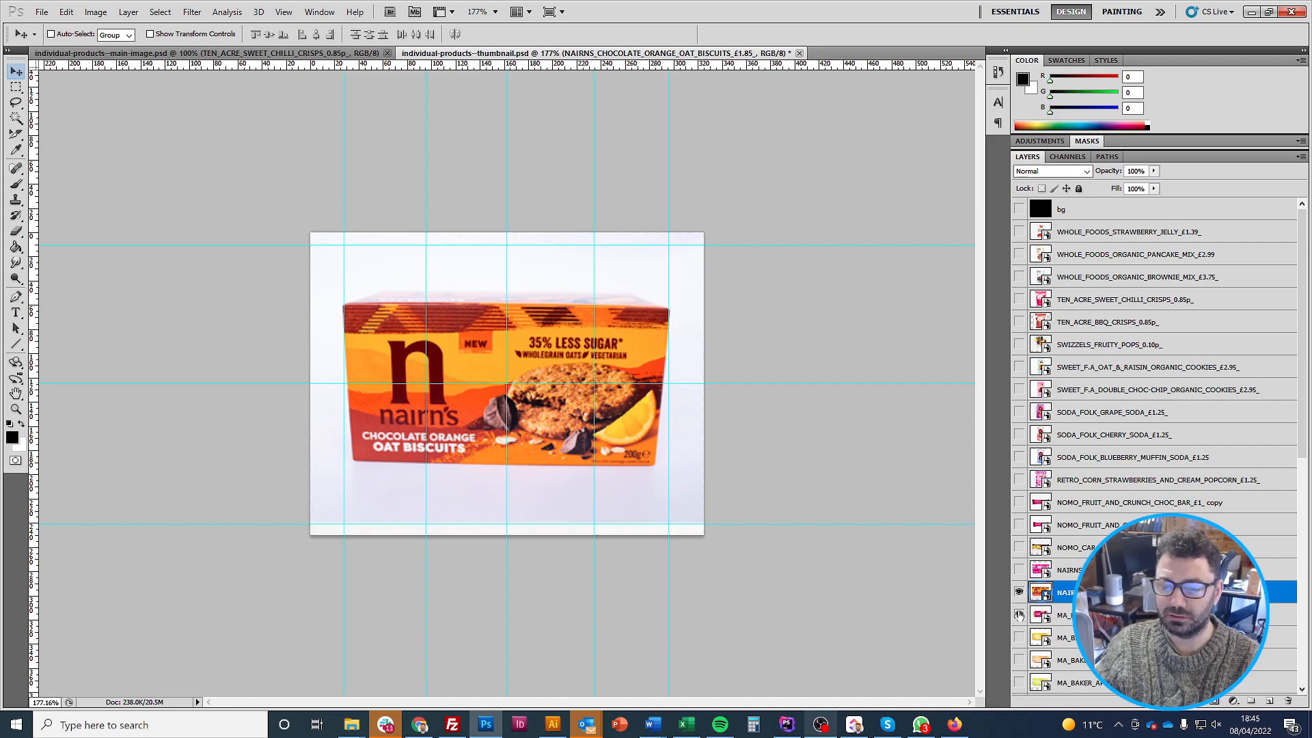
pyautogui.click(1019, 593)
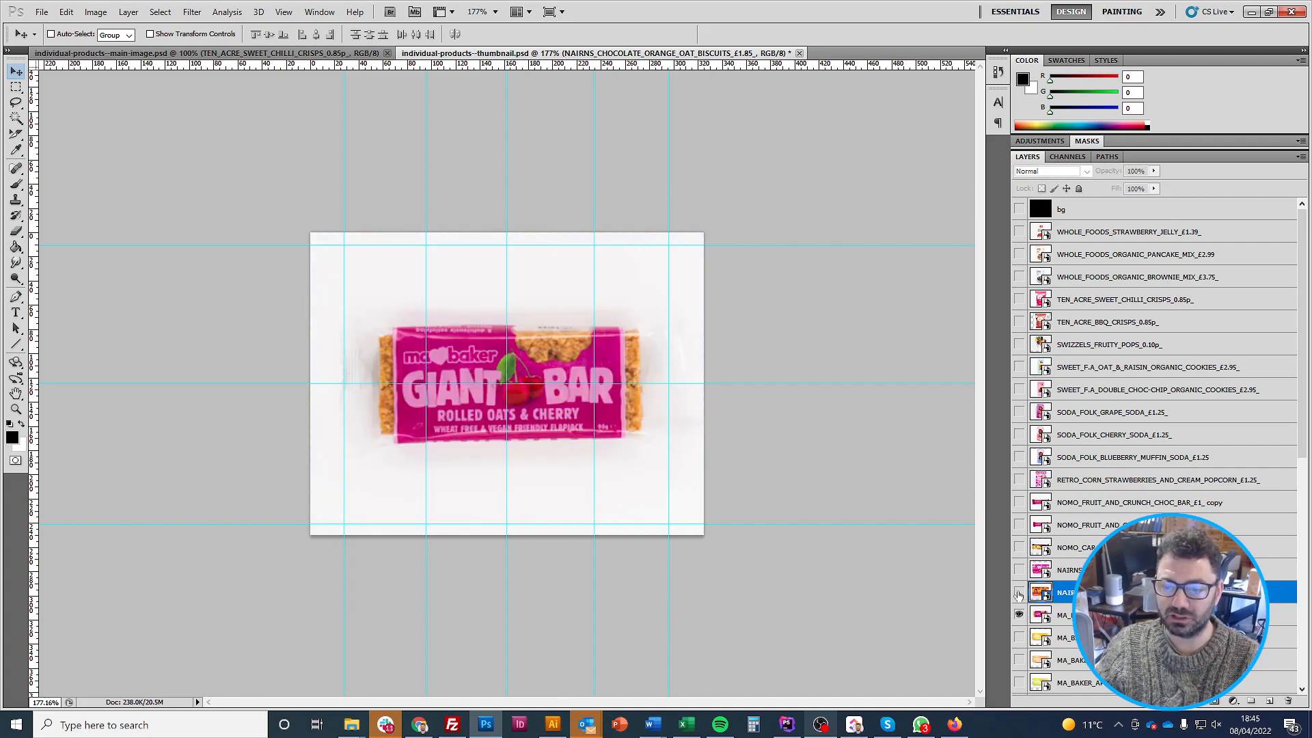
pyautogui.click(1029, 615)
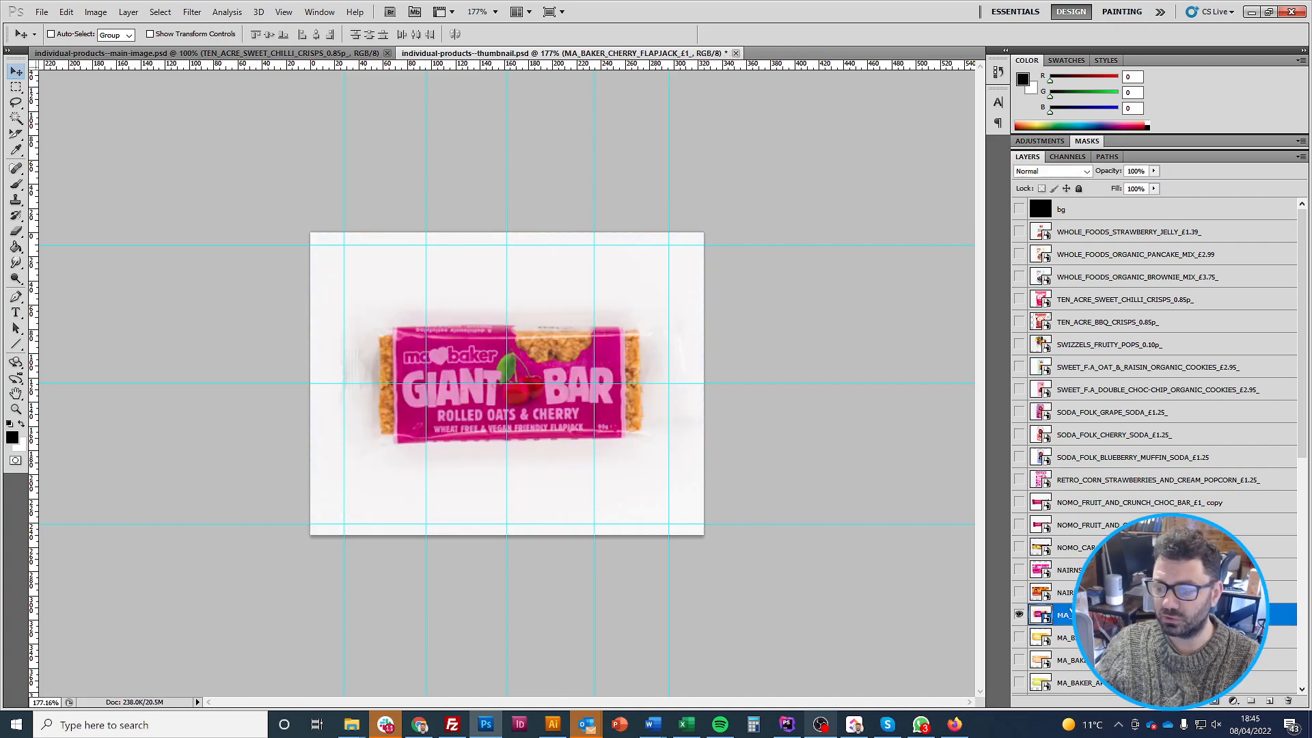
pyautogui.hotkey('ctrl', 't')
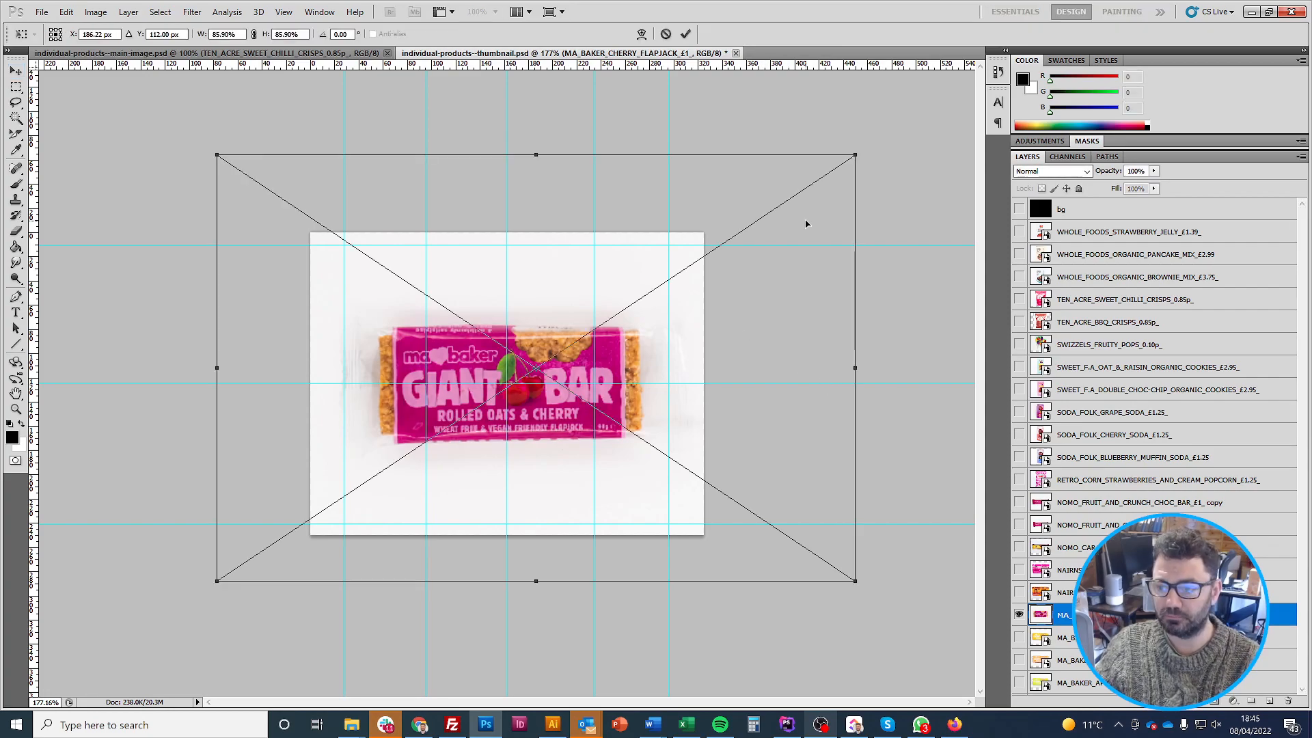
pyautogui.moveTo(854, 156); pyautogui.dragTo(956, 120)
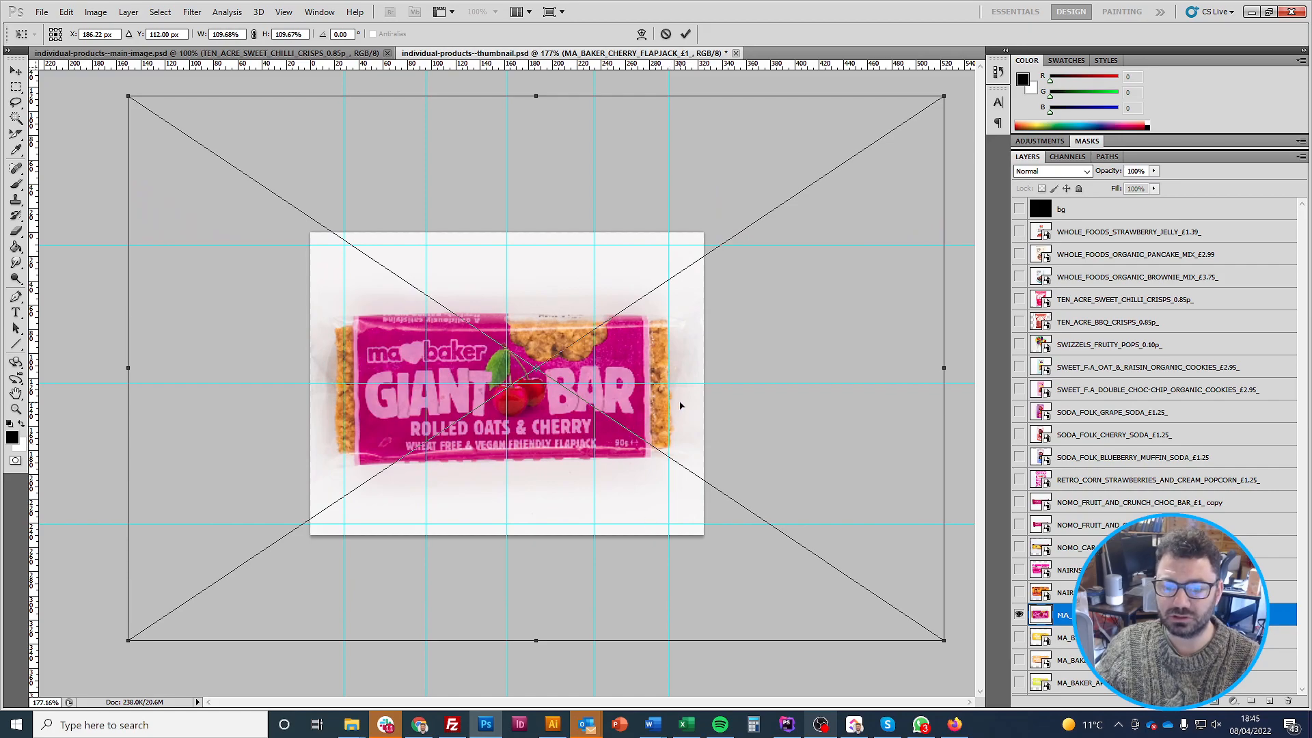
pyautogui.press('Return')
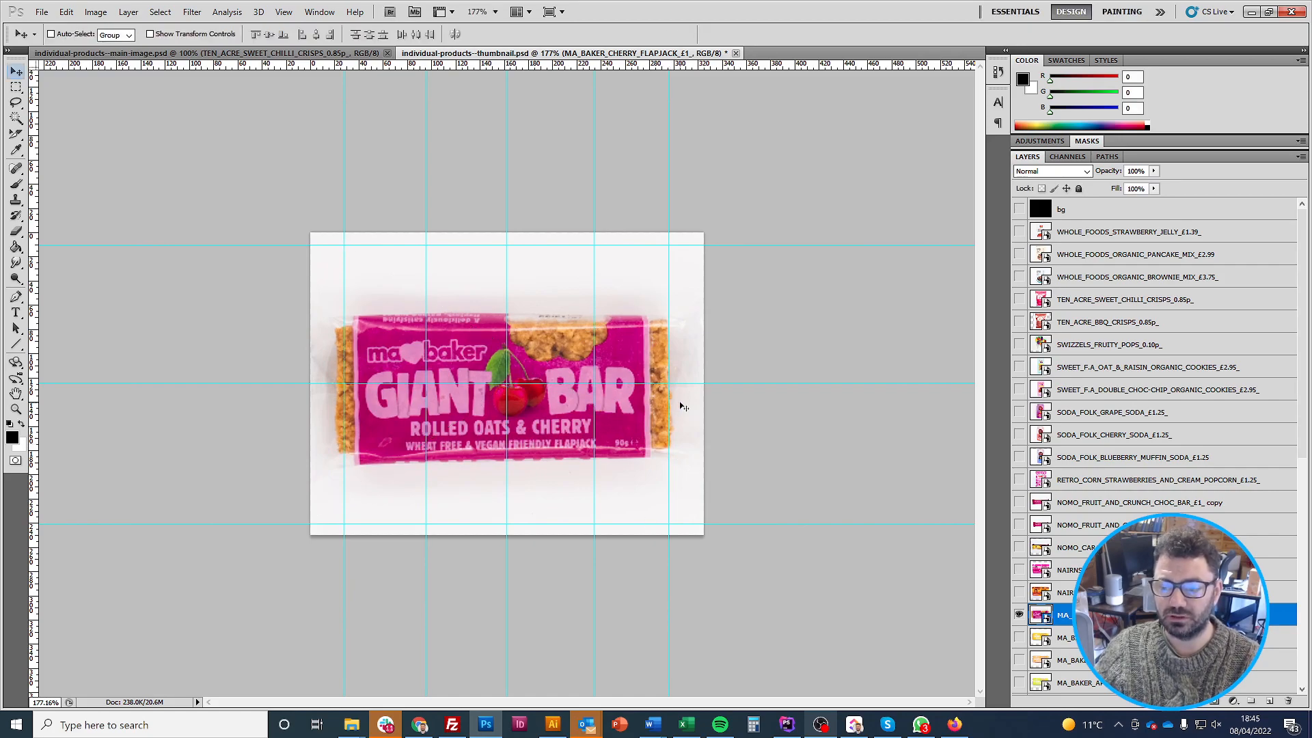
# Undo the scaling of the Ma Baker cherry flapjack and check the thumbnail template's canvas size in pixels
pyautogui.hotkey('ctrl', 'z')
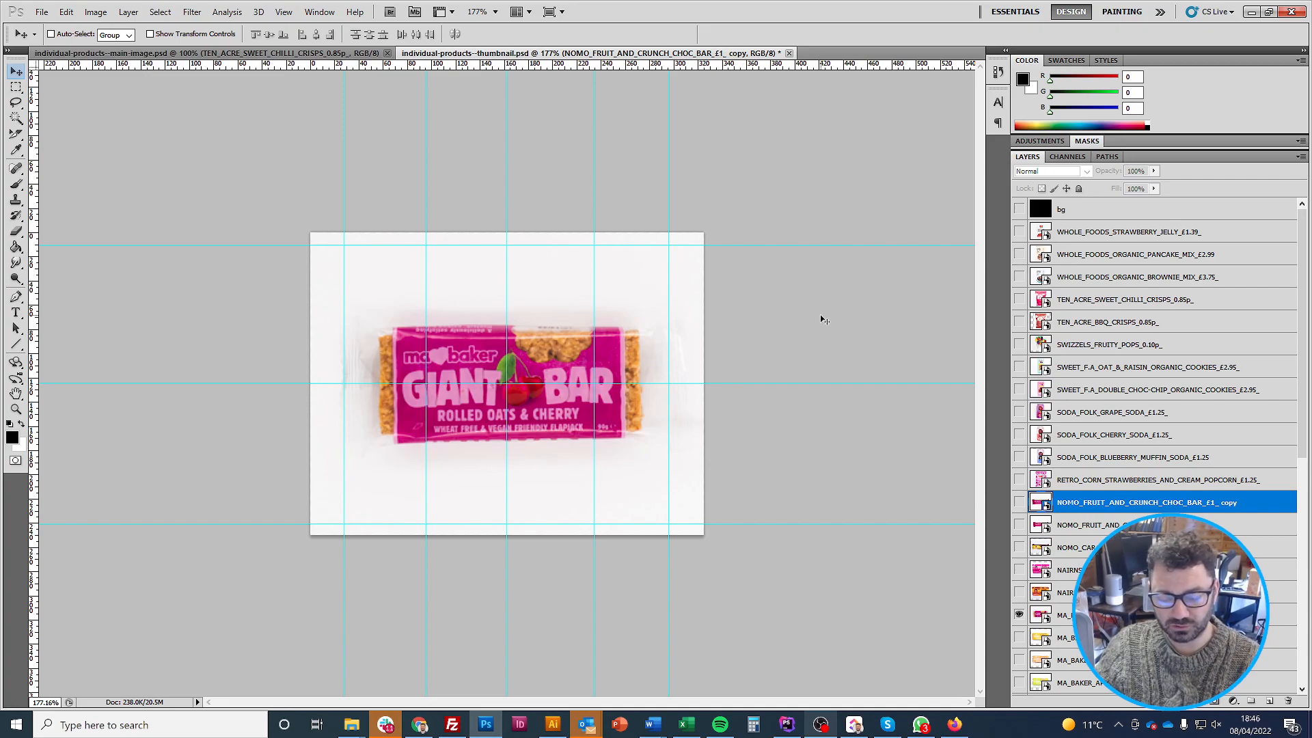
pyautogui.click(96, 12)
pyautogui.click(139, 124)
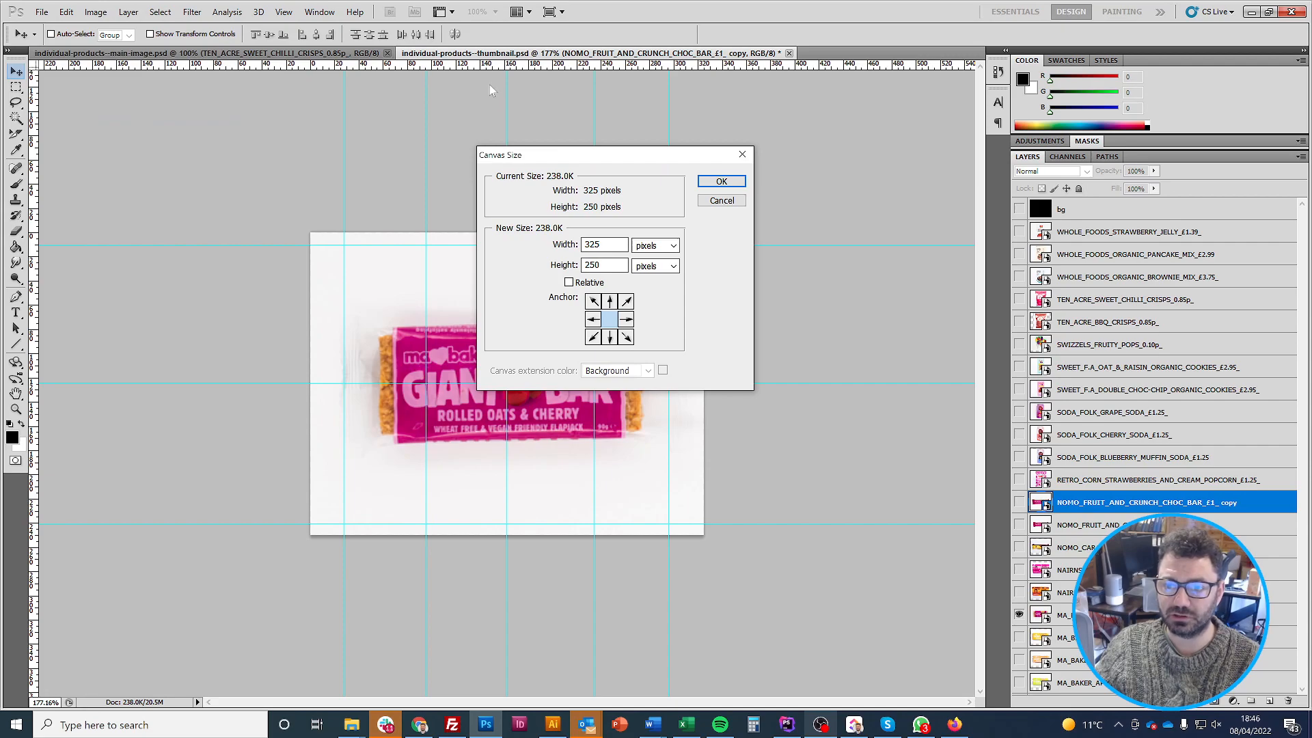
pyautogui.click(722, 200)
# Switch to Photopea in the browser and create a new 325 by 250 pixel project with a white background
pyautogui.click(420, 725)
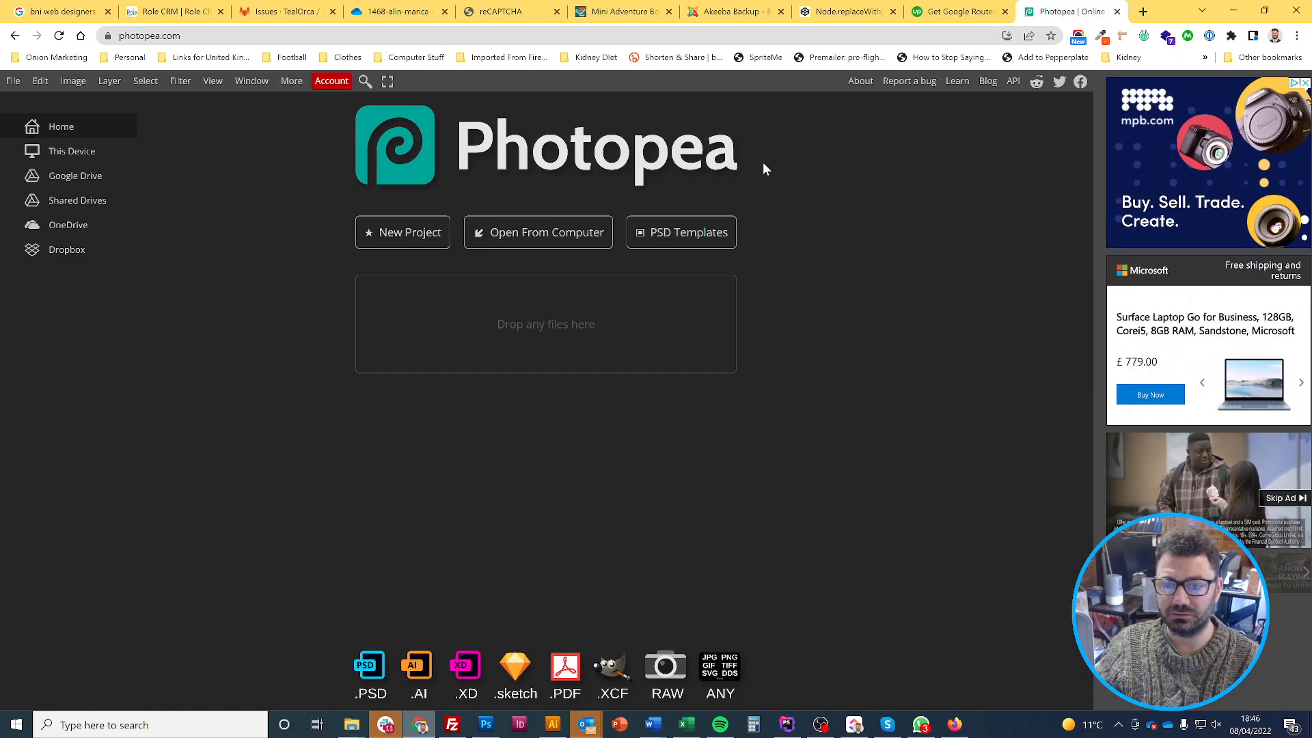
pyautogui.click(406, 233)
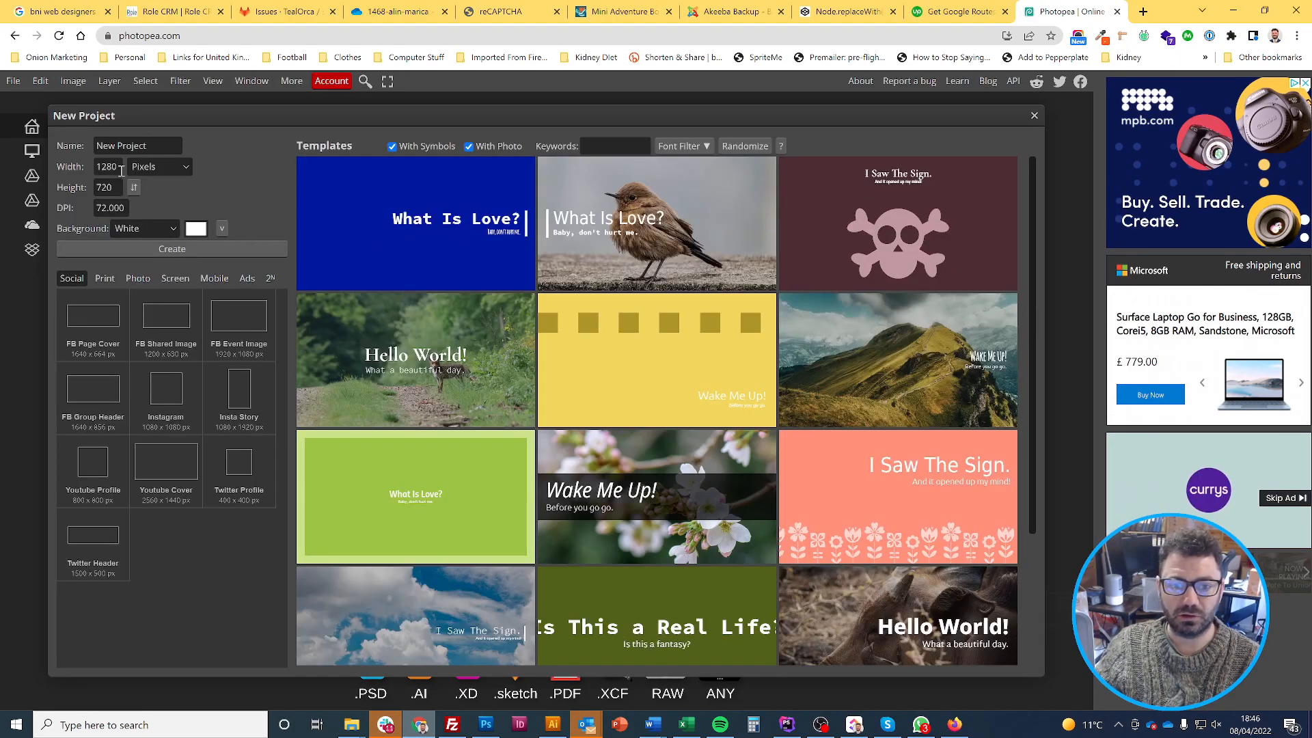
pyautogui.click(108, 168)
pyautogui.write('320')
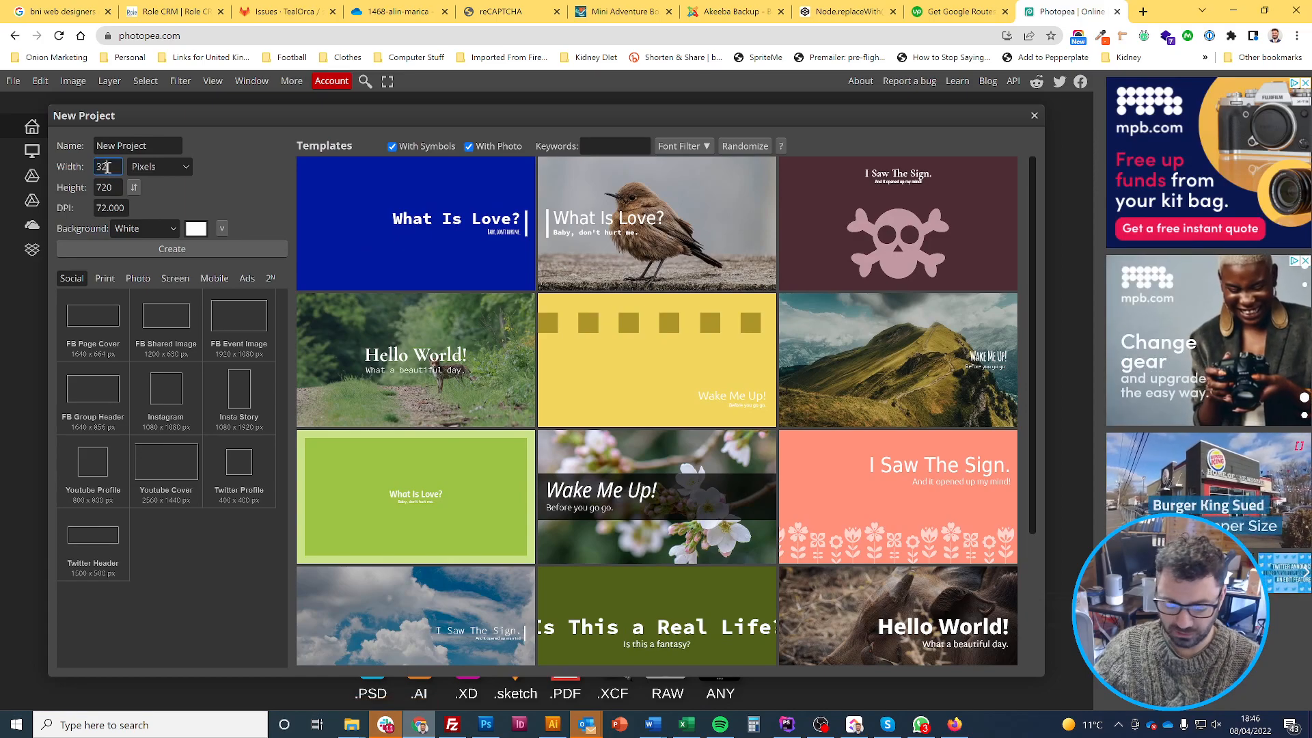
pyautogui.press('Tab')
pyautogui.write('250')
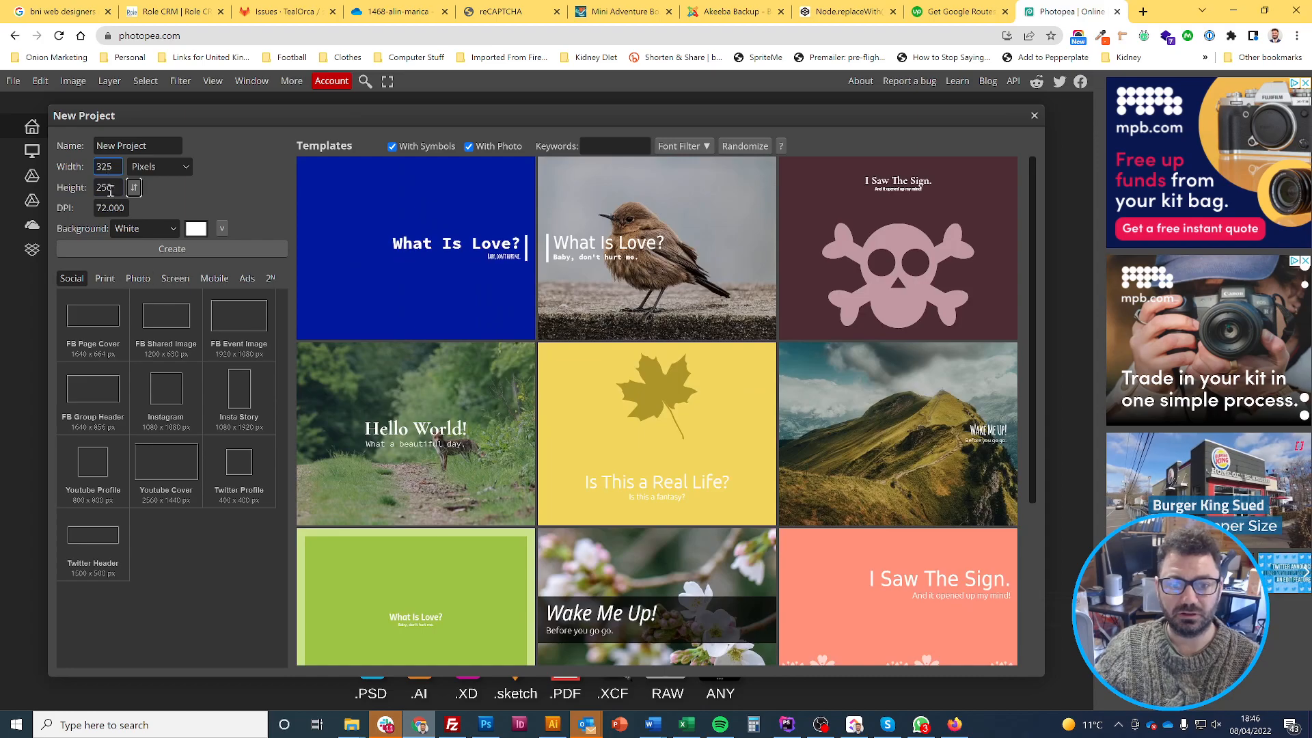
pyautogui.press('Tab')
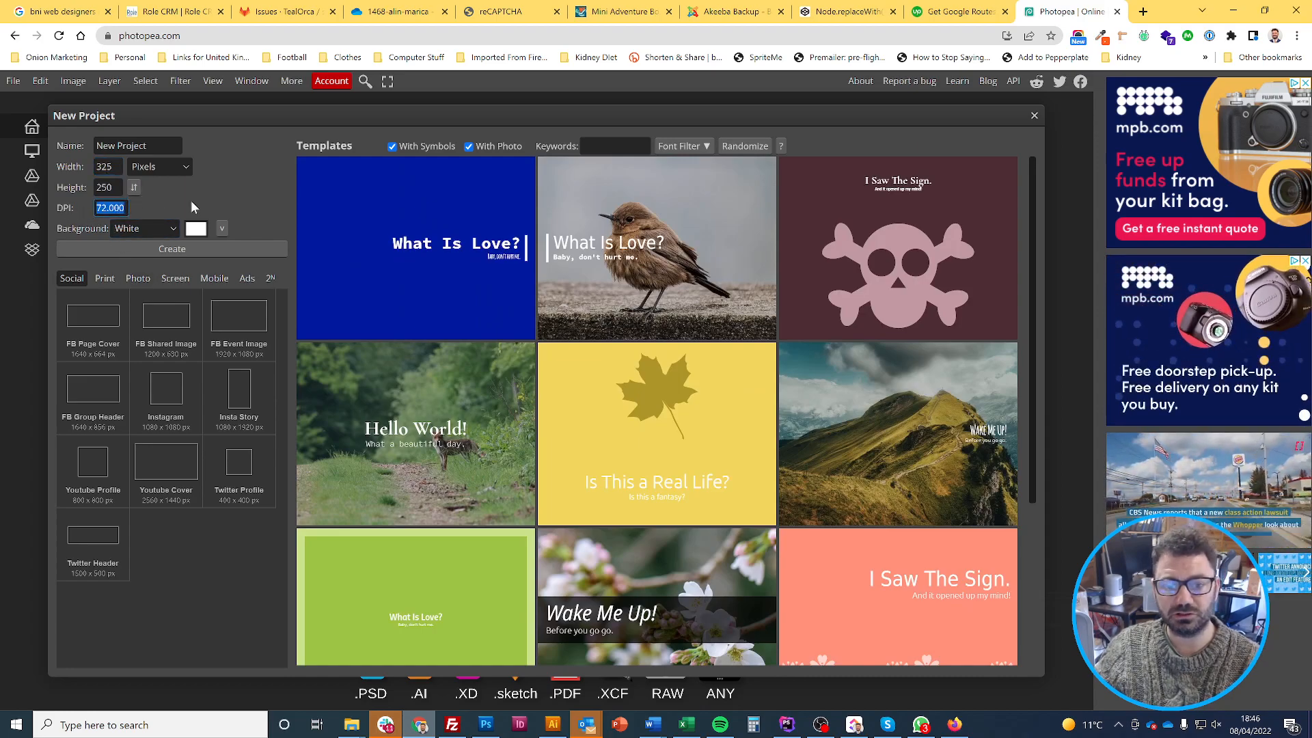
pyautogui.click(212, 252)
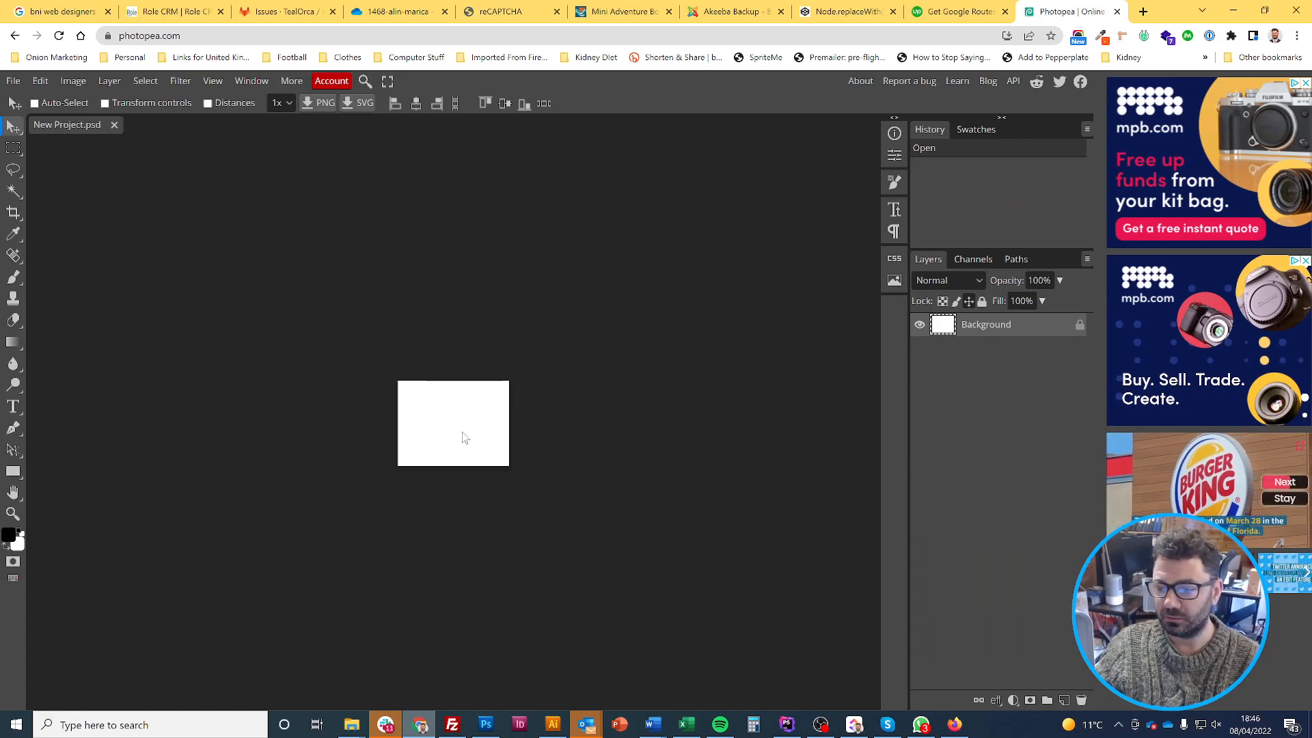
# Start saving the project as a PSD and go to the Images folder inside Graphic Design > Plant Based Planet
pyautogui.hscroll(-3, 463, 438)
pyautogui.hscroll(2, 464, 437)
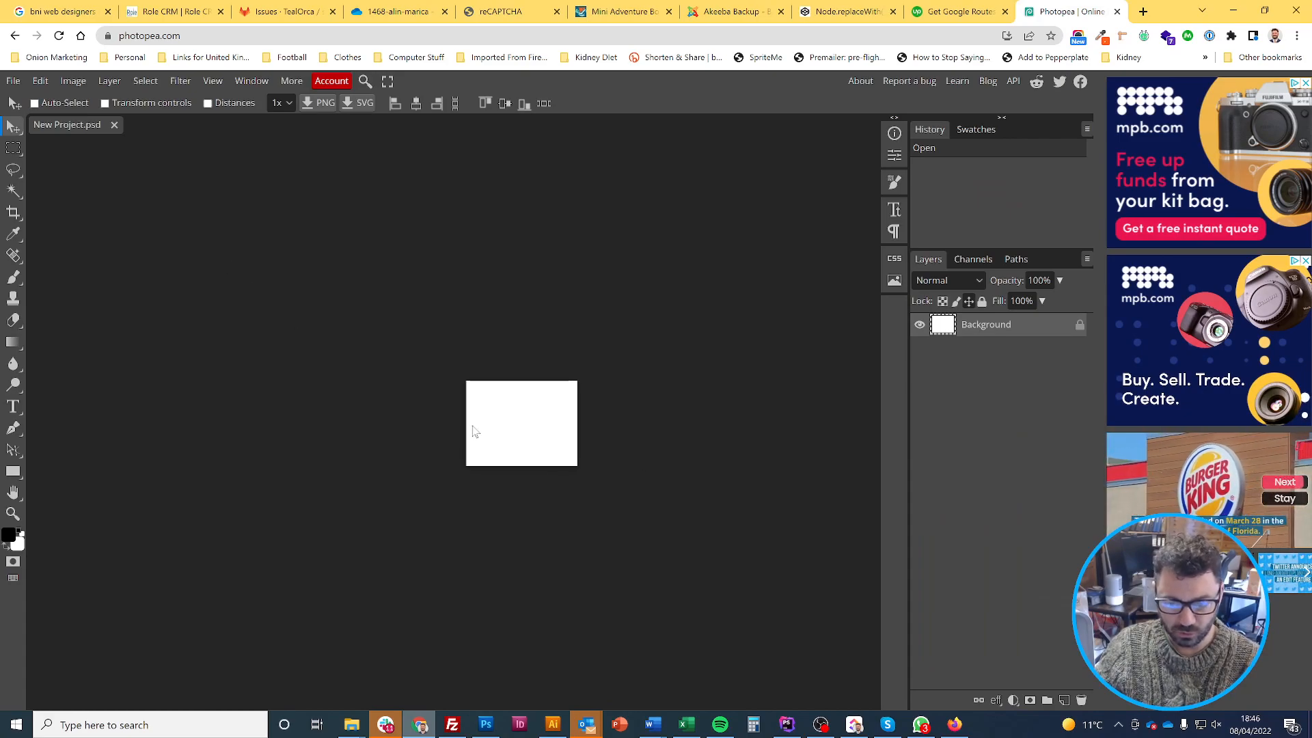
pyautogui.scroll(3, 533, 426)
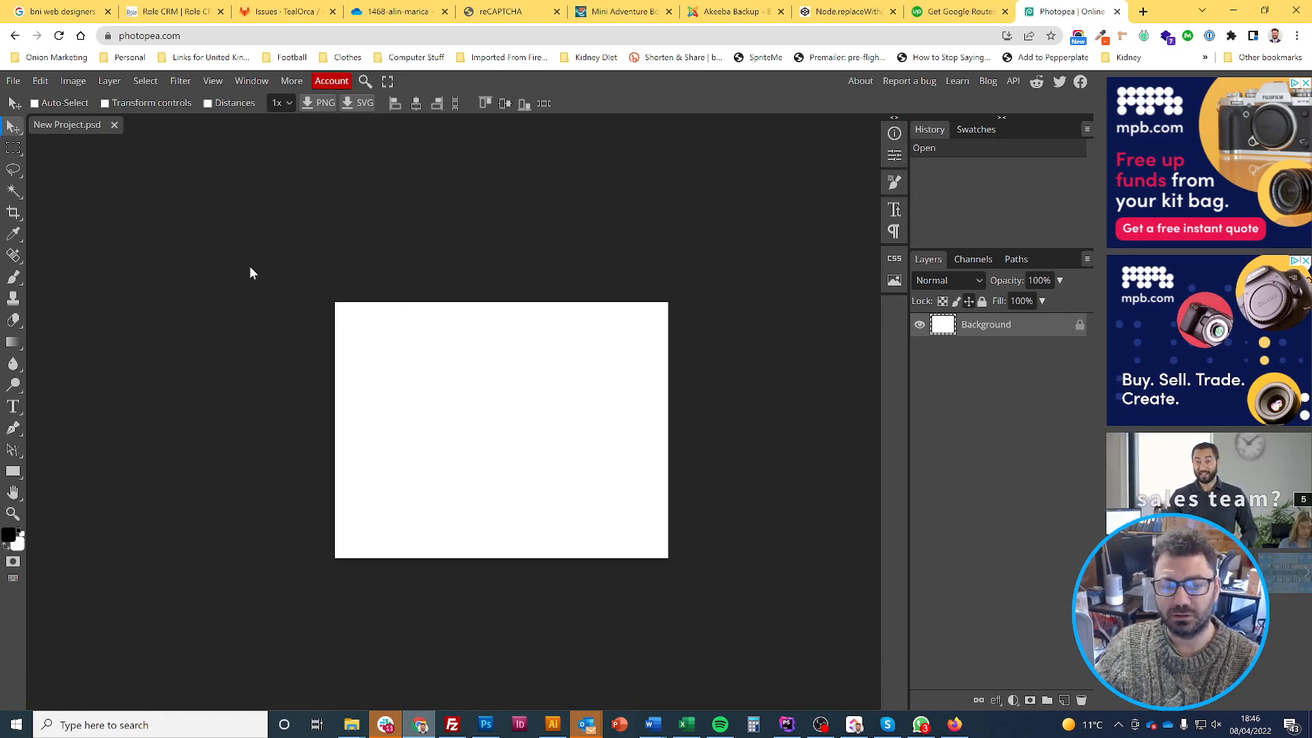
pyautogui.click(11, 81)
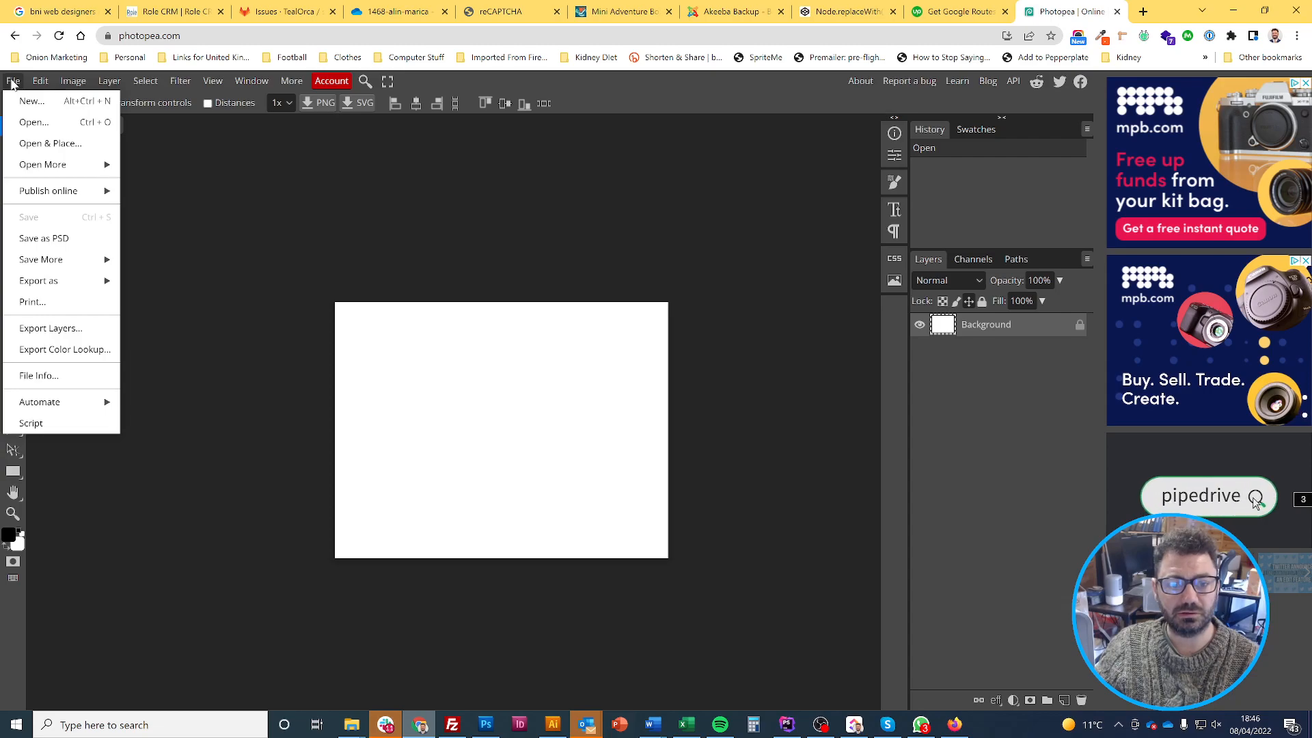
pyautogui.click(62, 239)
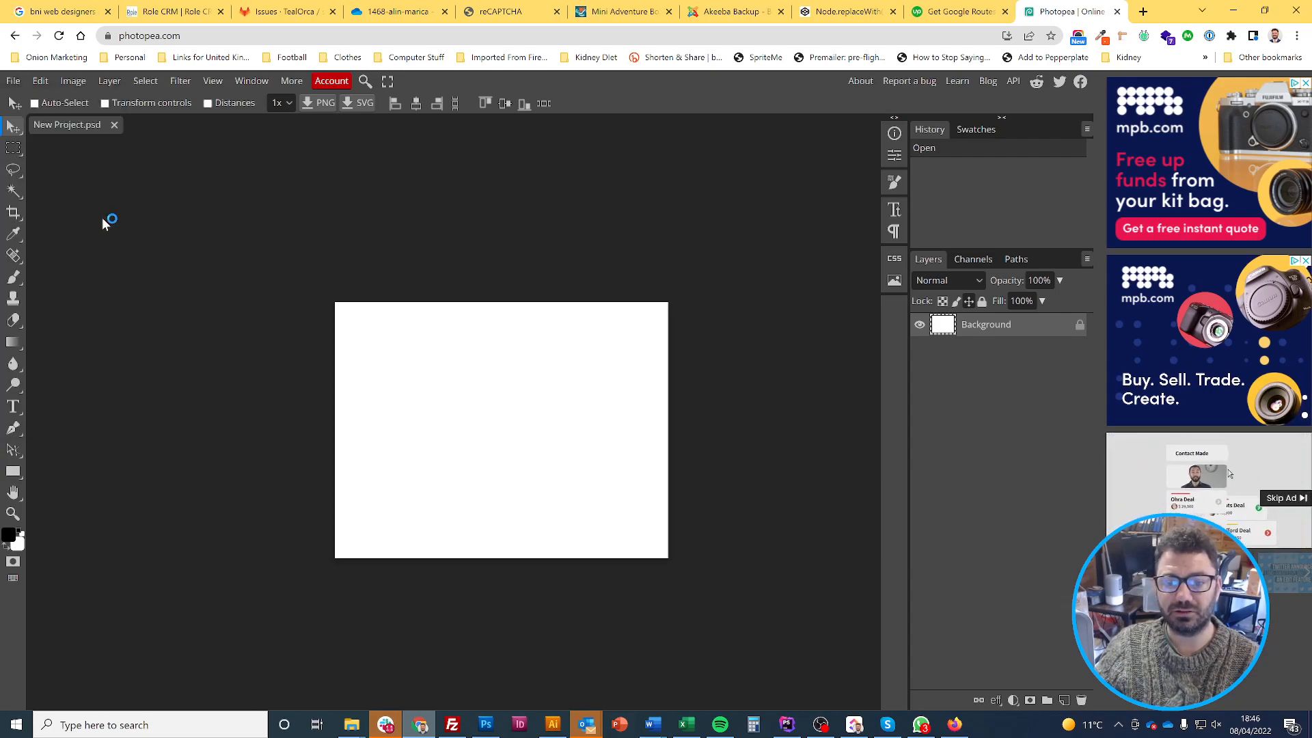
pyautogui.scroll(10, 85, 174)
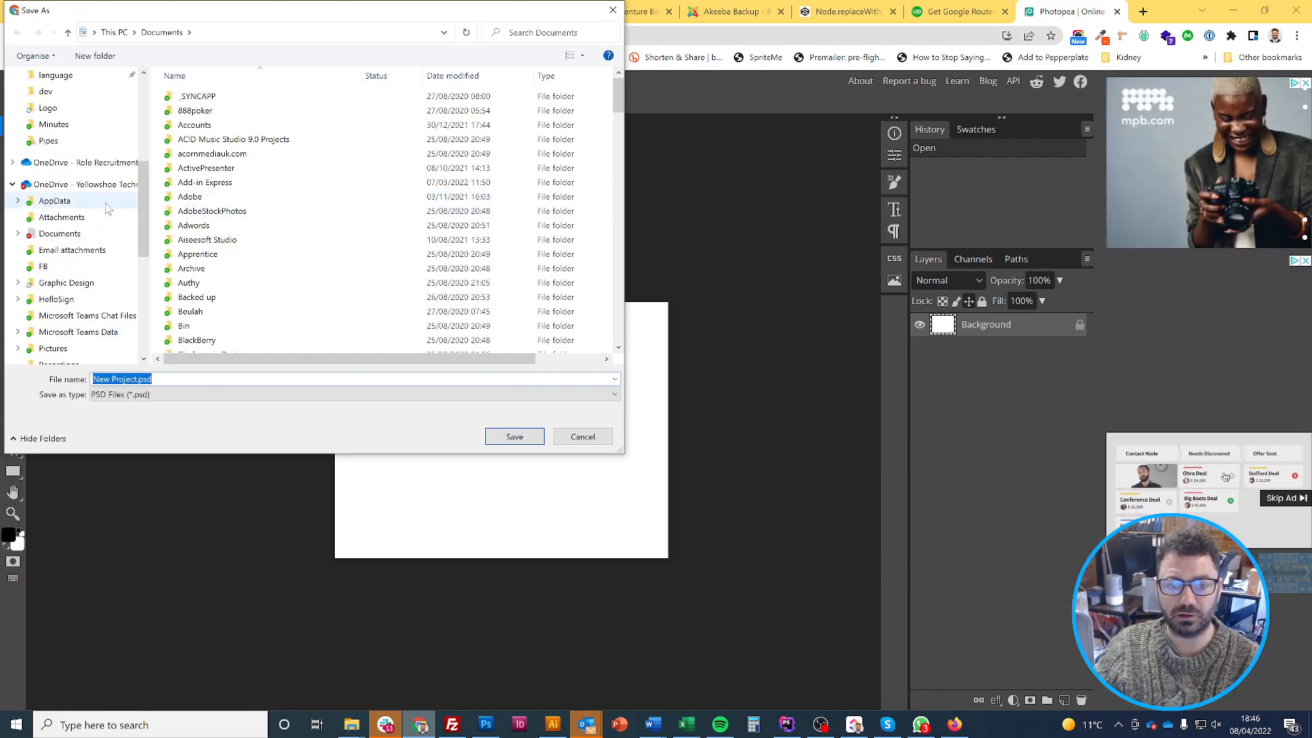
pyautogui.click(66, 168)
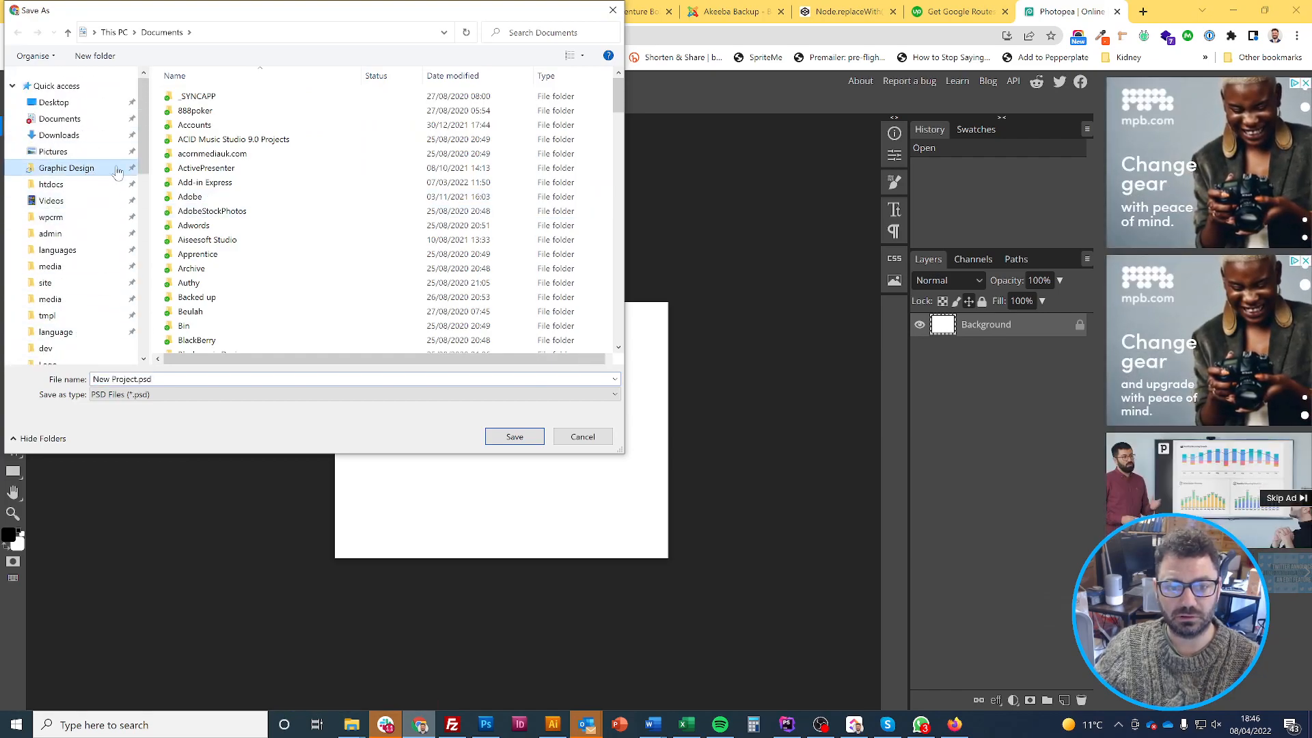
pyautogui.scroll(-10, 234, 176)
pyautogui.press('Return')
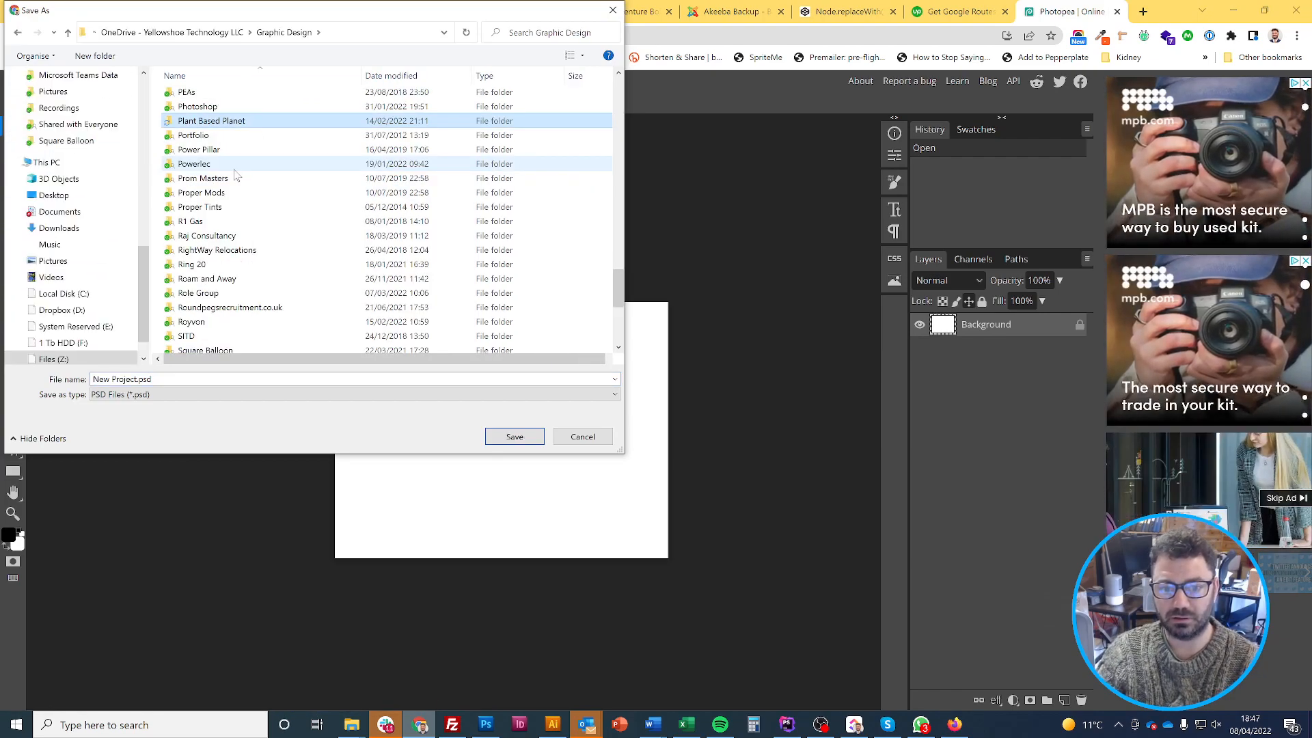
pyautogui.press('i')
pyautogui.press('Return')
pyautogui.press('Tab')
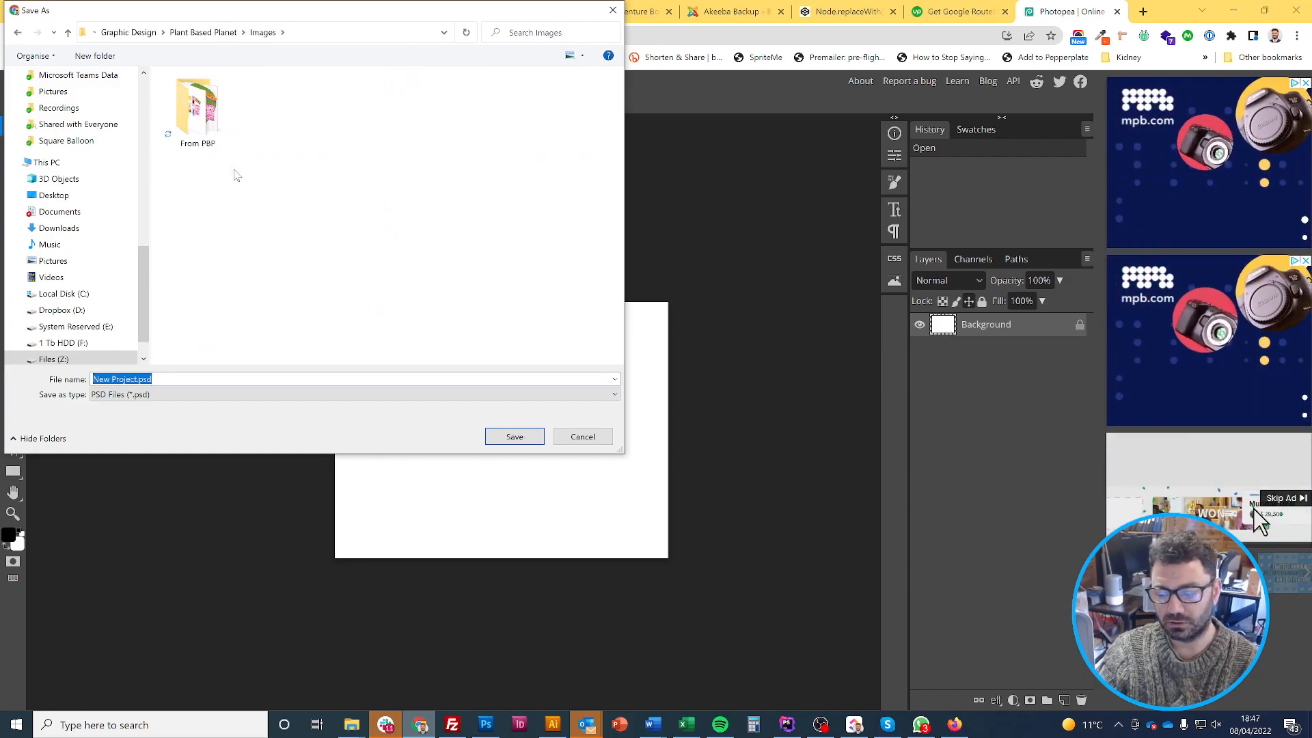
# Name the PSD file products--thumbnail and save it
pyautogui.write('thumb')
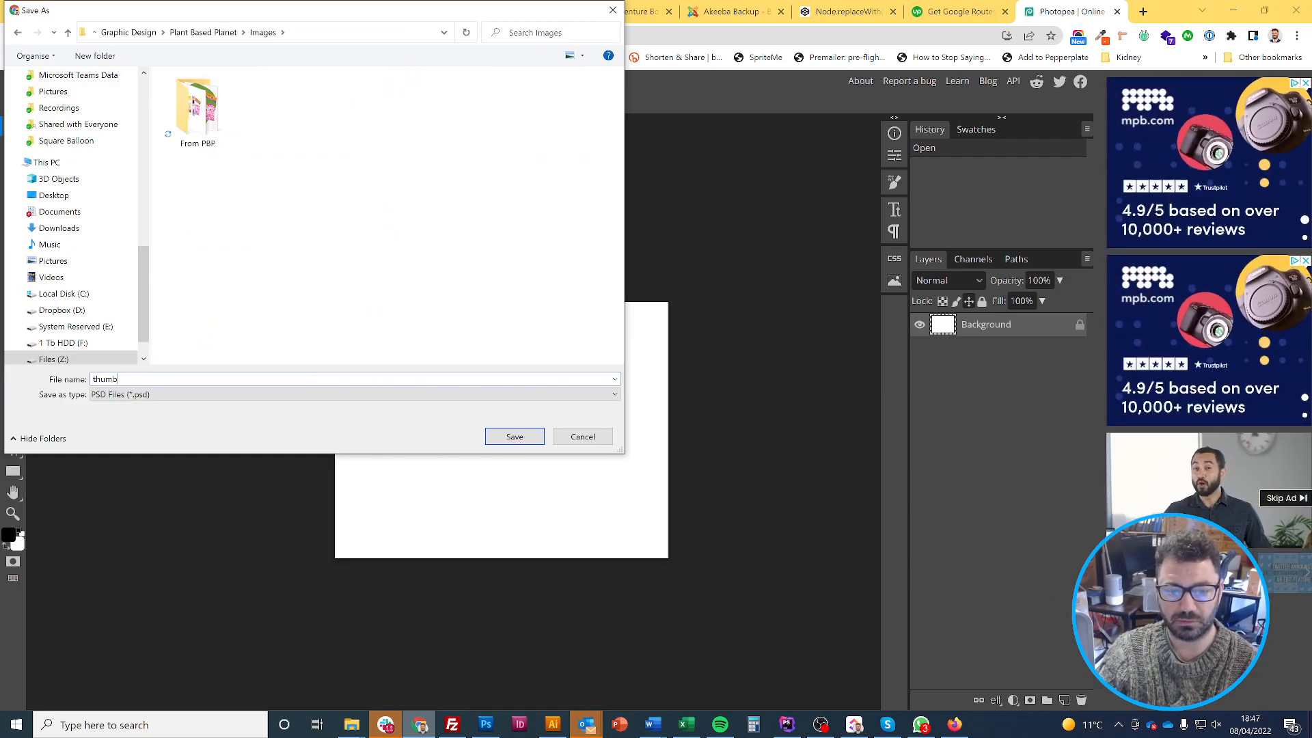
pyautogui.write('nail')
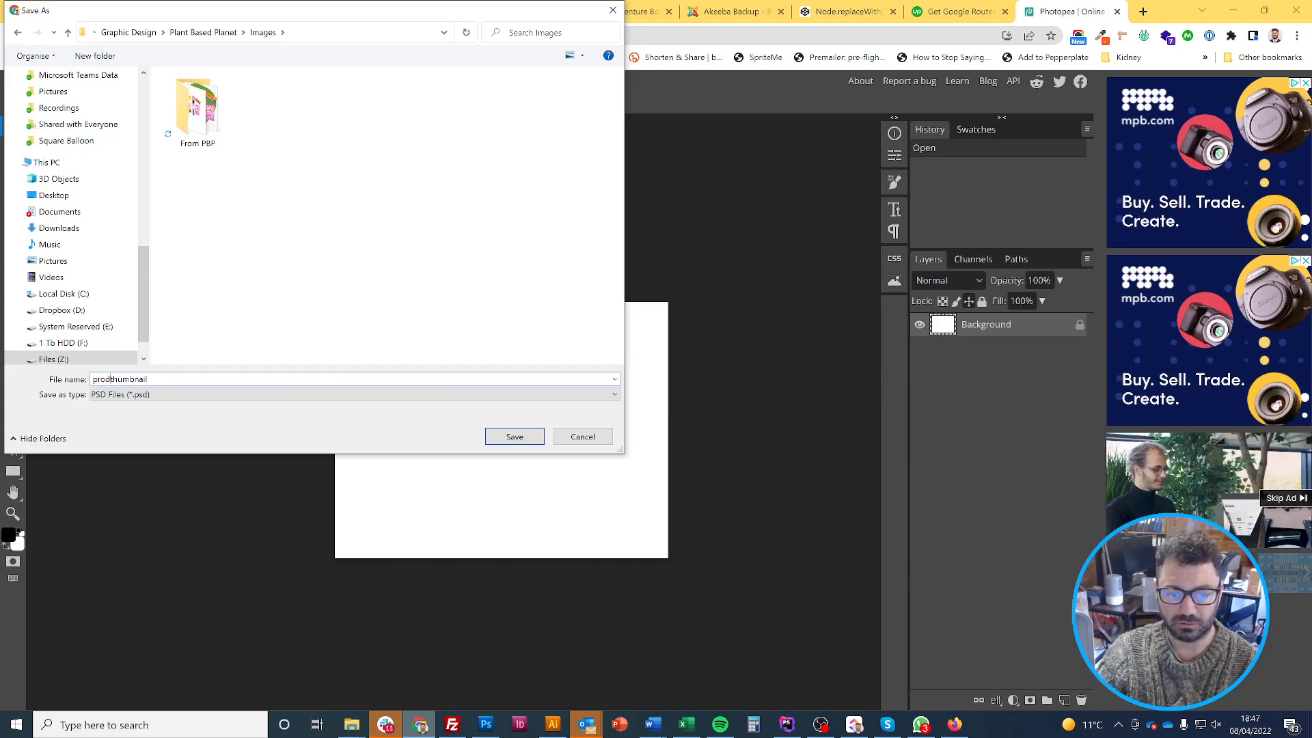
pyautogui.write('prodcucts-')
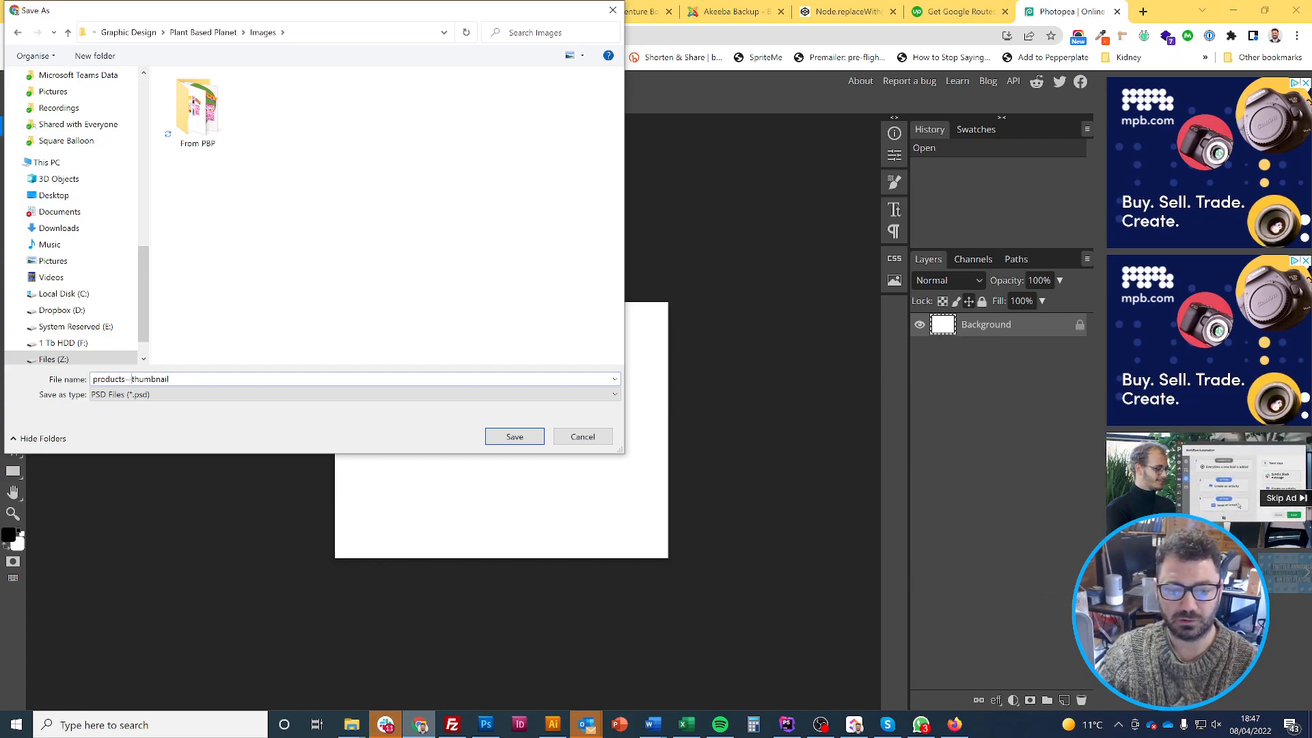
pyautogui.press('Return')
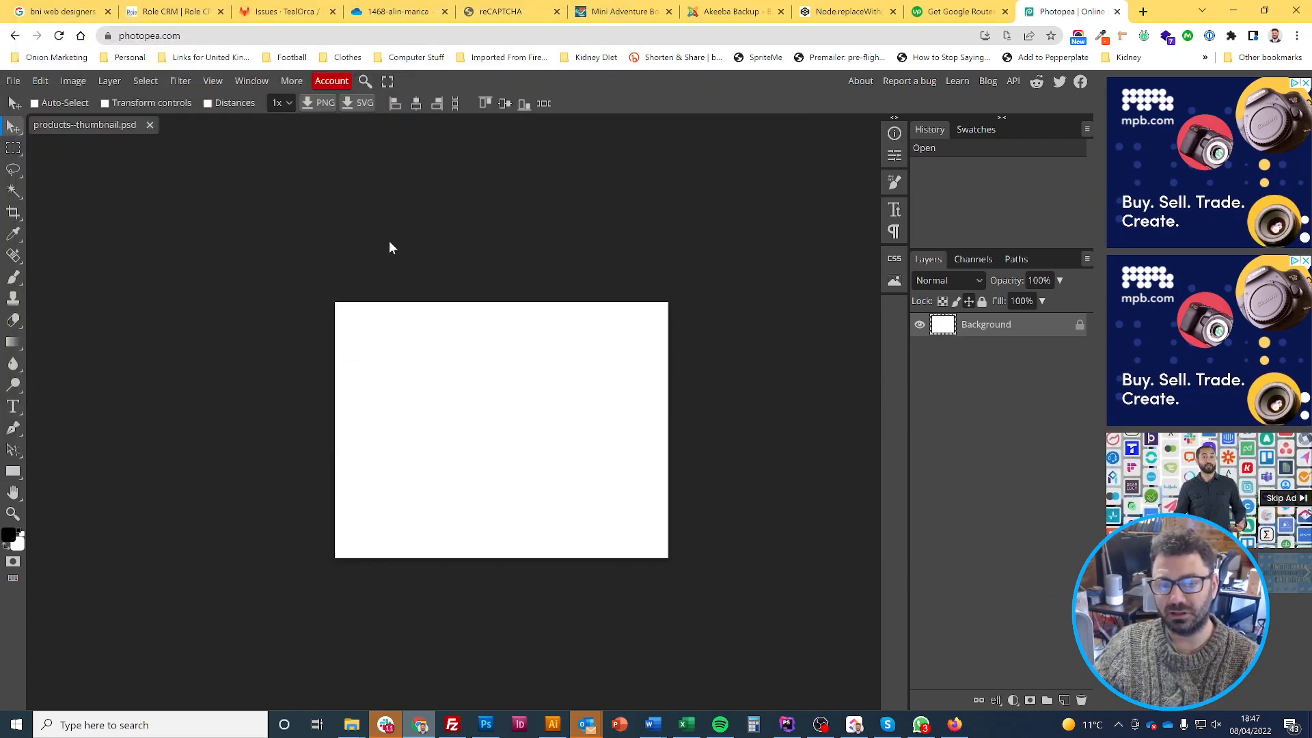
# Place the BONDS_CANDY_POPS image from From PBP > wetransfer_all-products_2022-03-03_1405 > INDIVIDUAL_ITEMS on the canvas at its fitted size
pyautogui.click(14, 81)
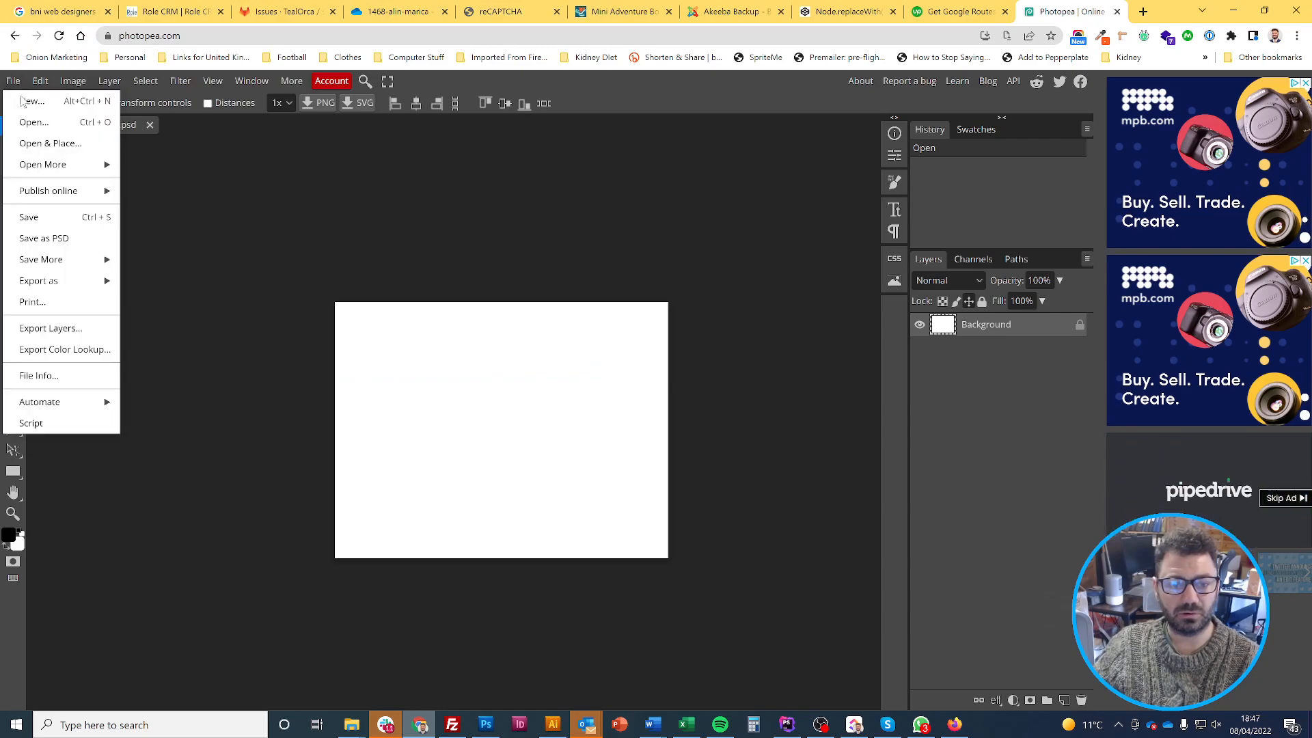
pyautogui.moveTo(45, 88)
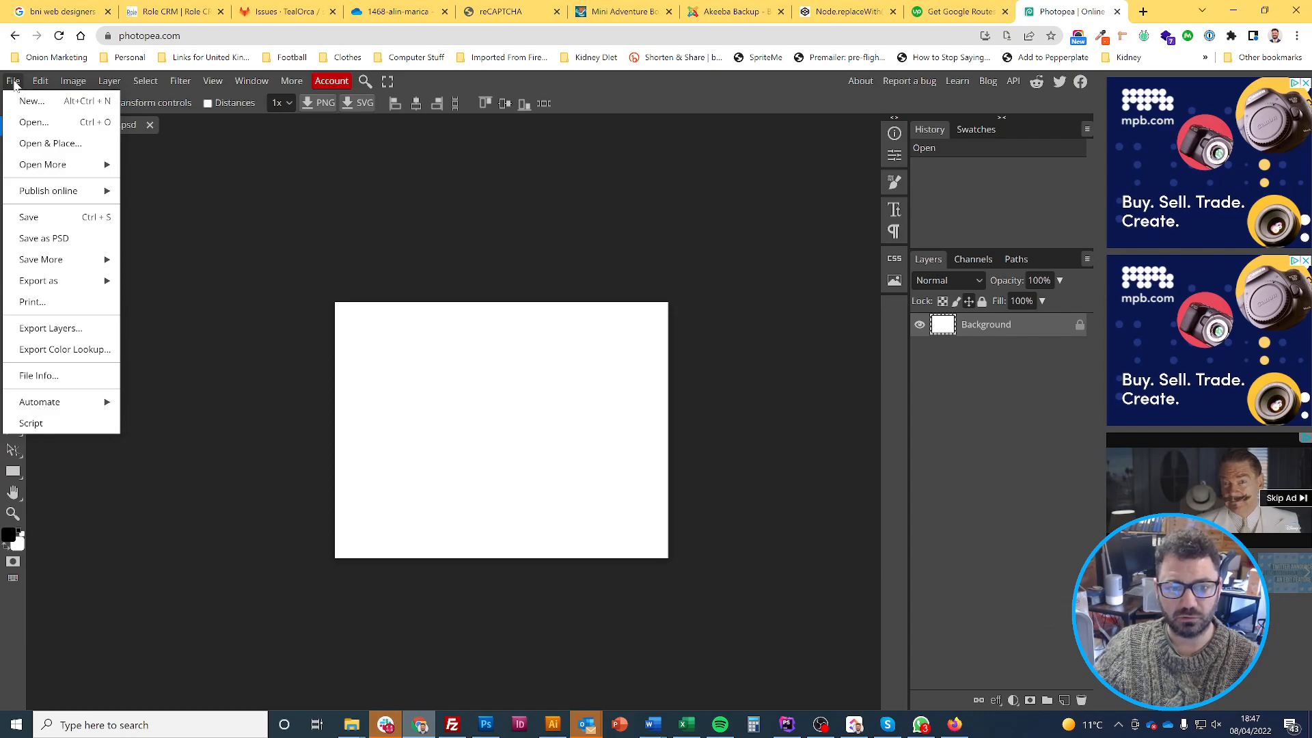
pyautogui.click(36, 147)
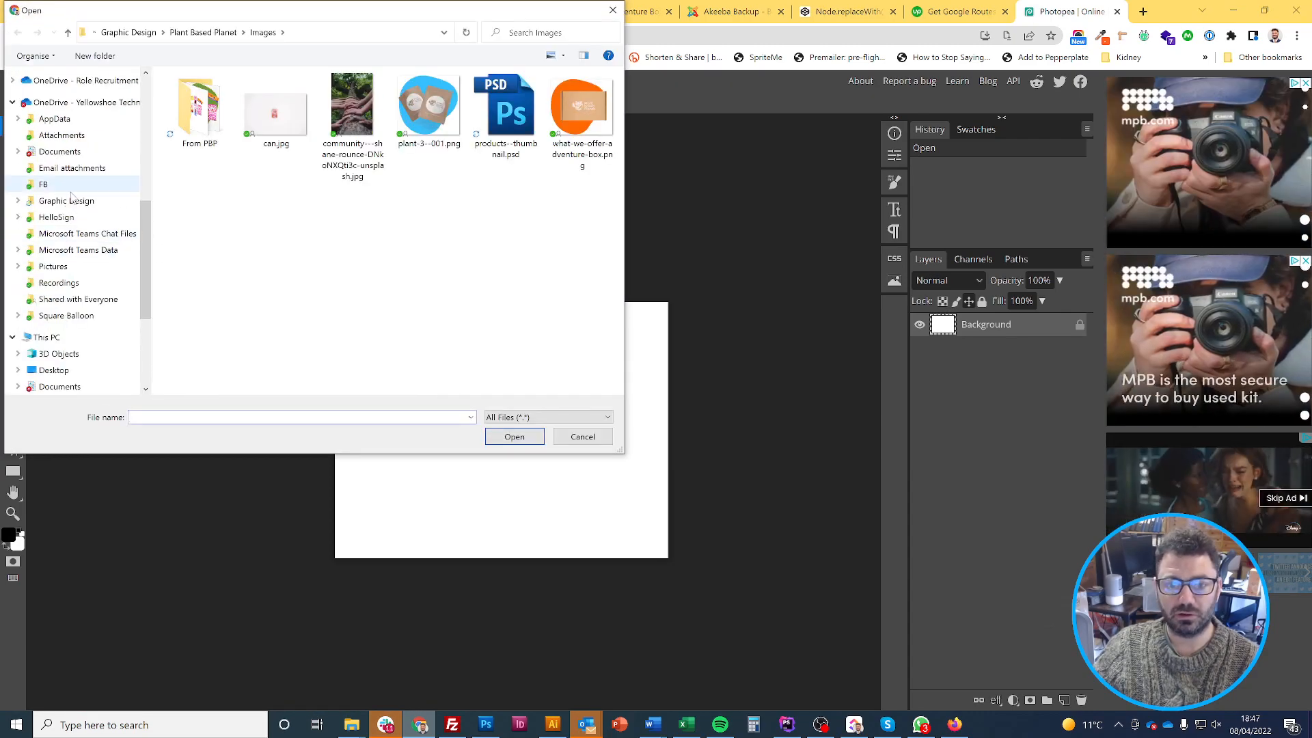
pyautogui.scroll(8, 72, 197)
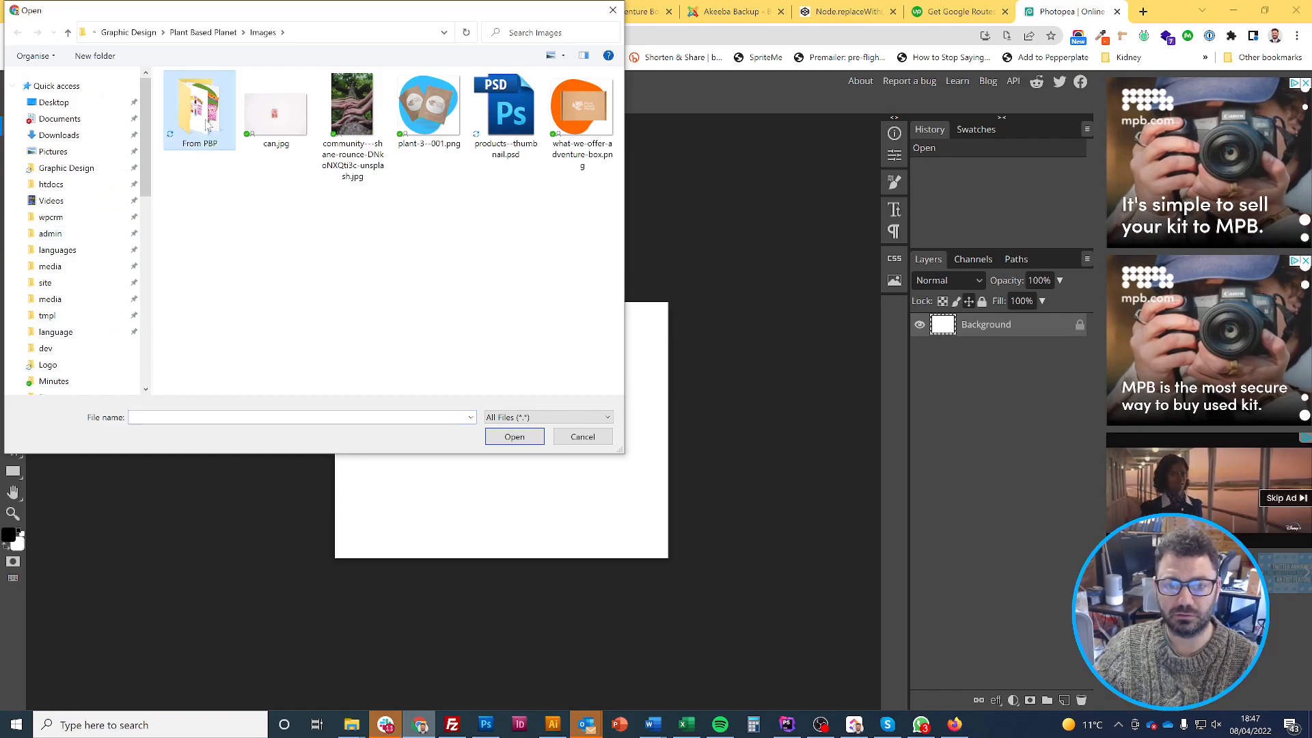
pyautogui.doubleClick(208, 125)
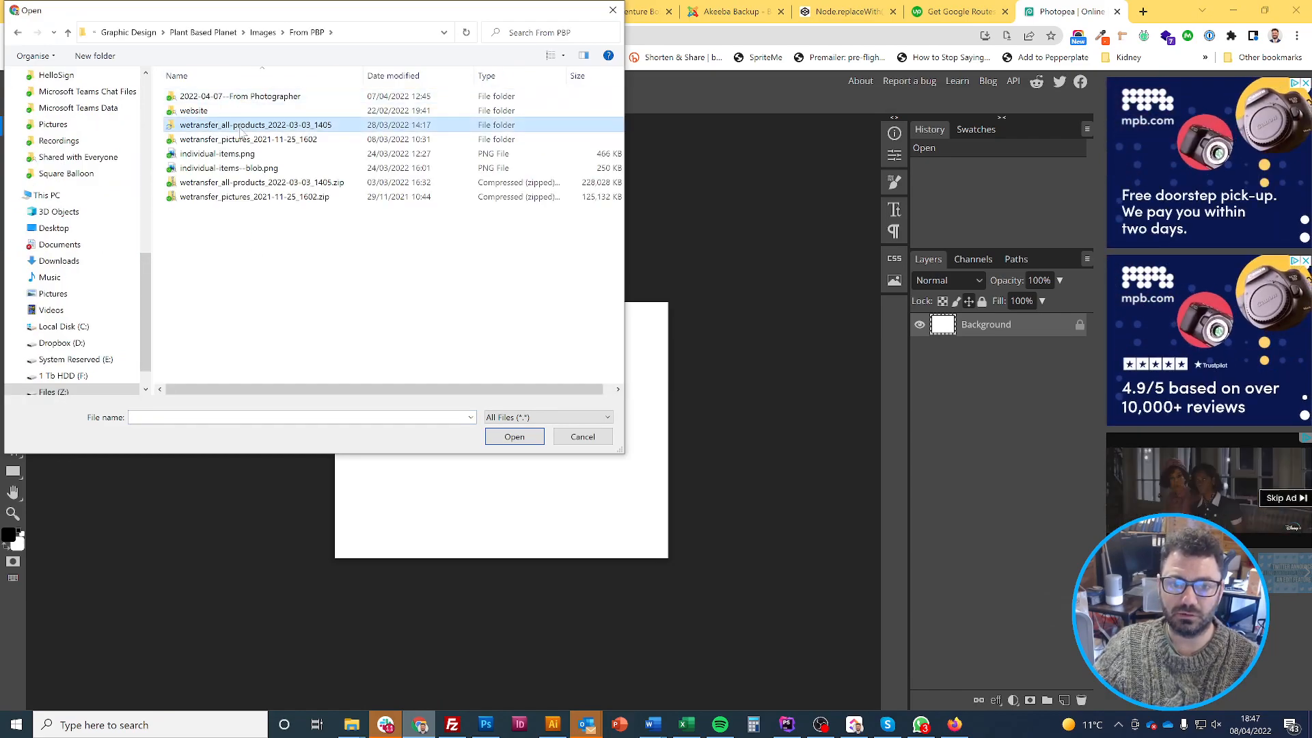
pyautogui.doubleClick(242, 126)
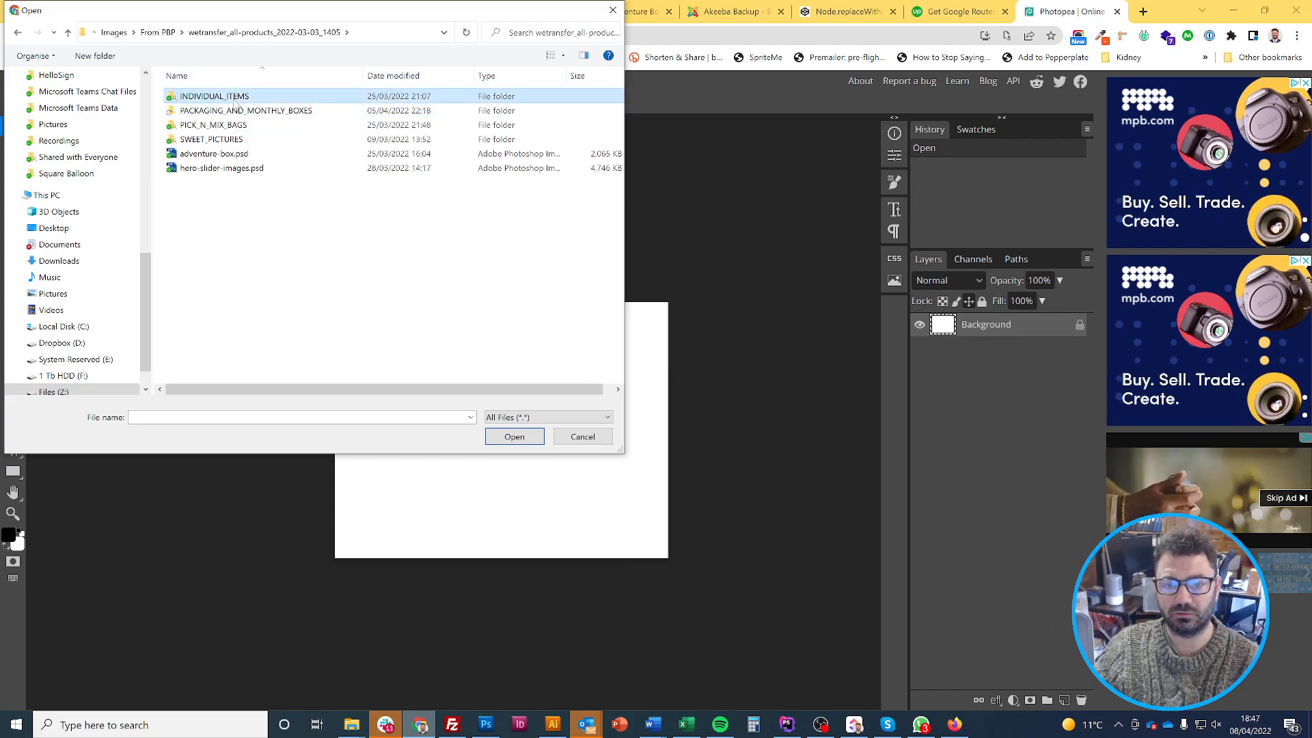
pyautogui.doubleClick(208, 97)
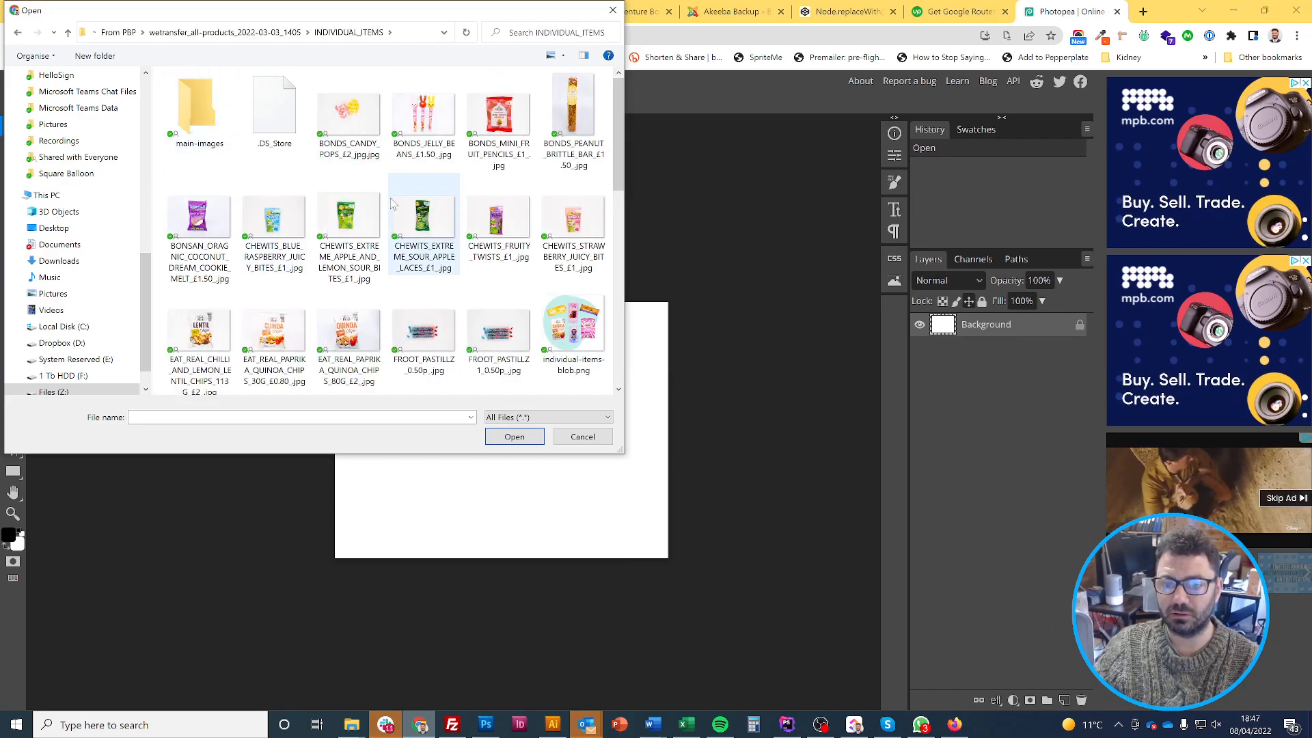
pyautogui.doubleClick(347, 140)
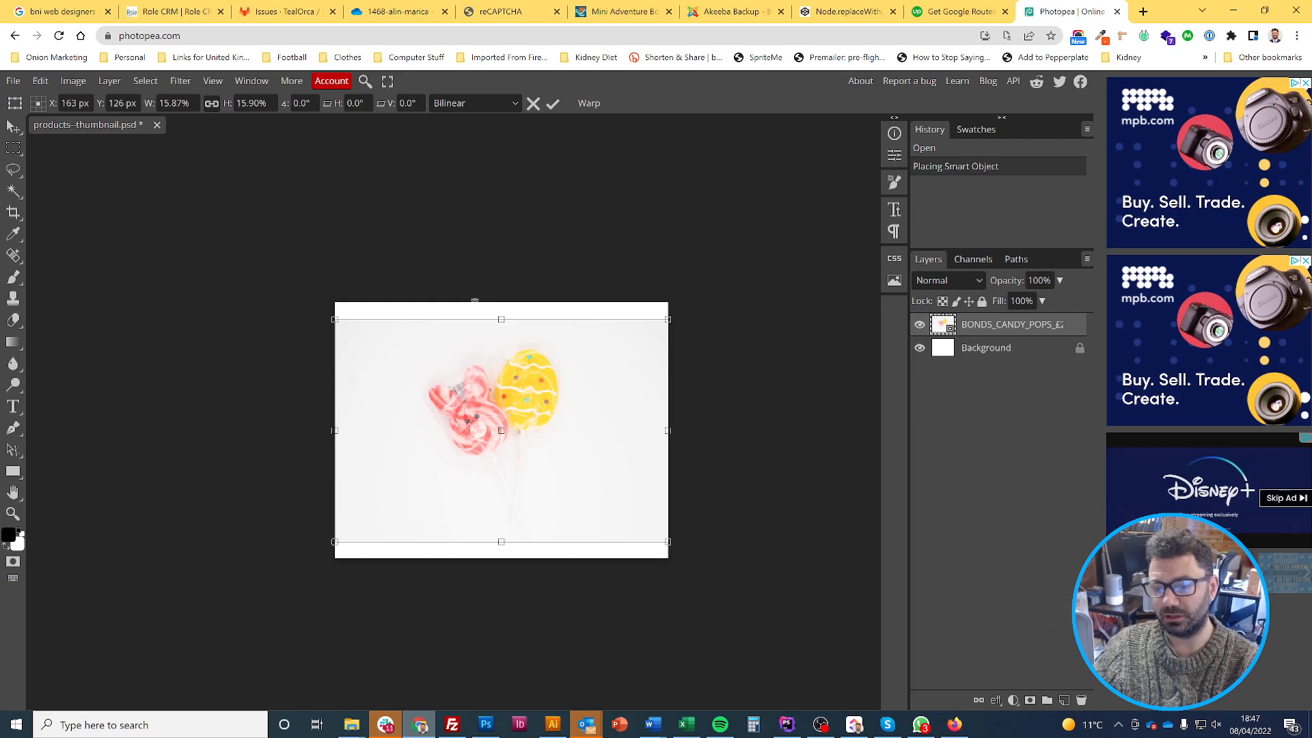
pyautogui.press('Return')
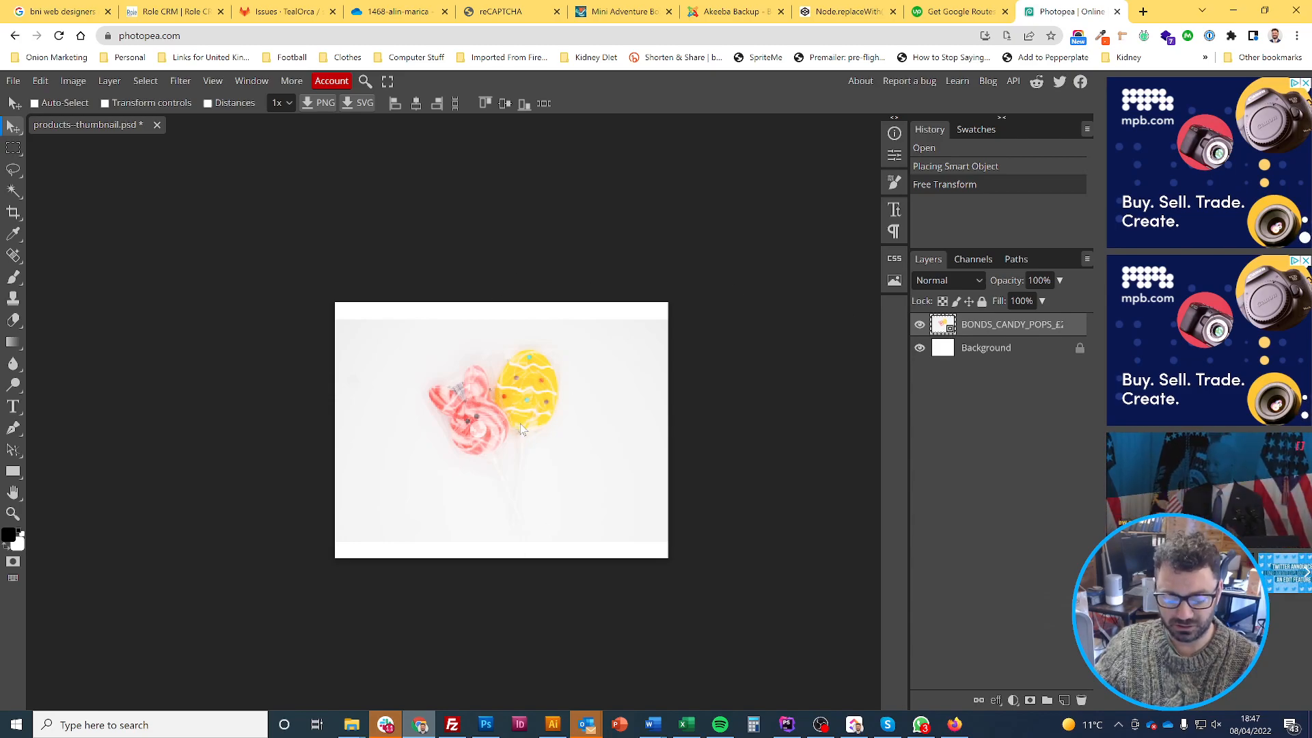
# Display the rulers around the products--thumbnail canvas
pyautogui.scroll(2, 555, 469)
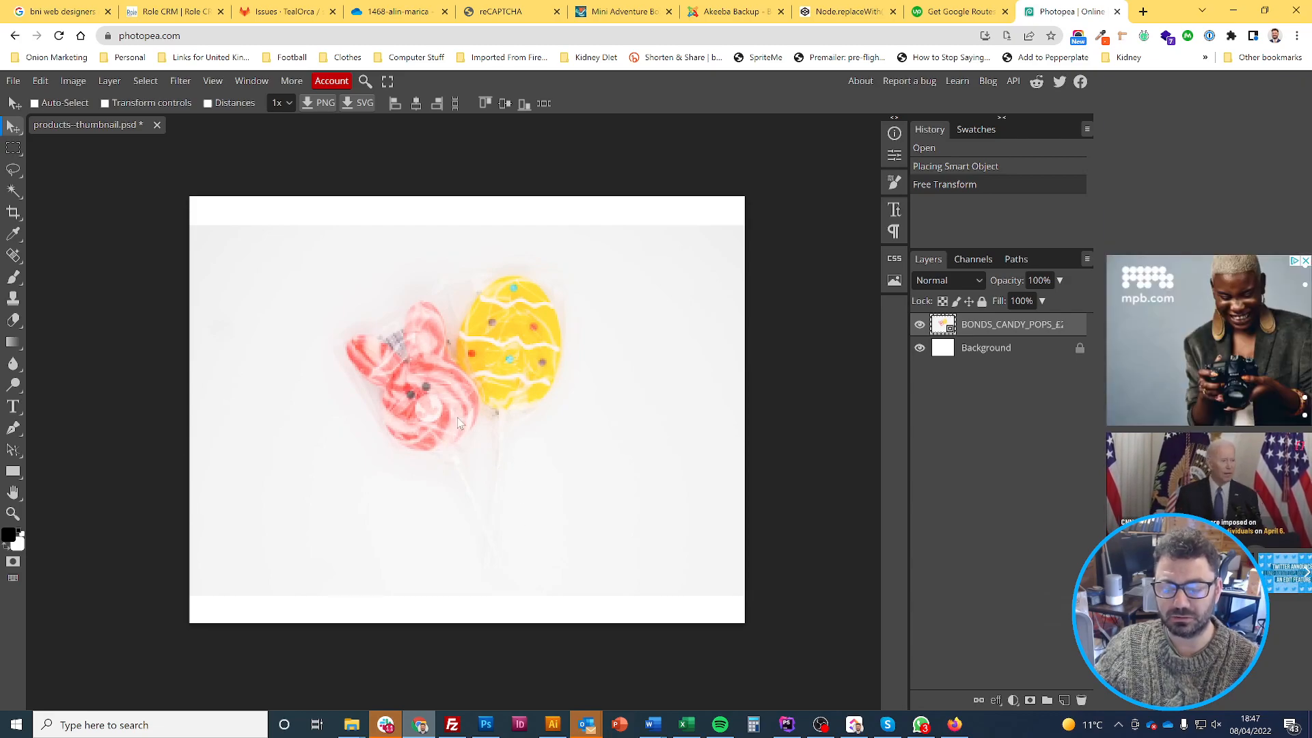
pyautogui.scroll(-2, 438, 359)
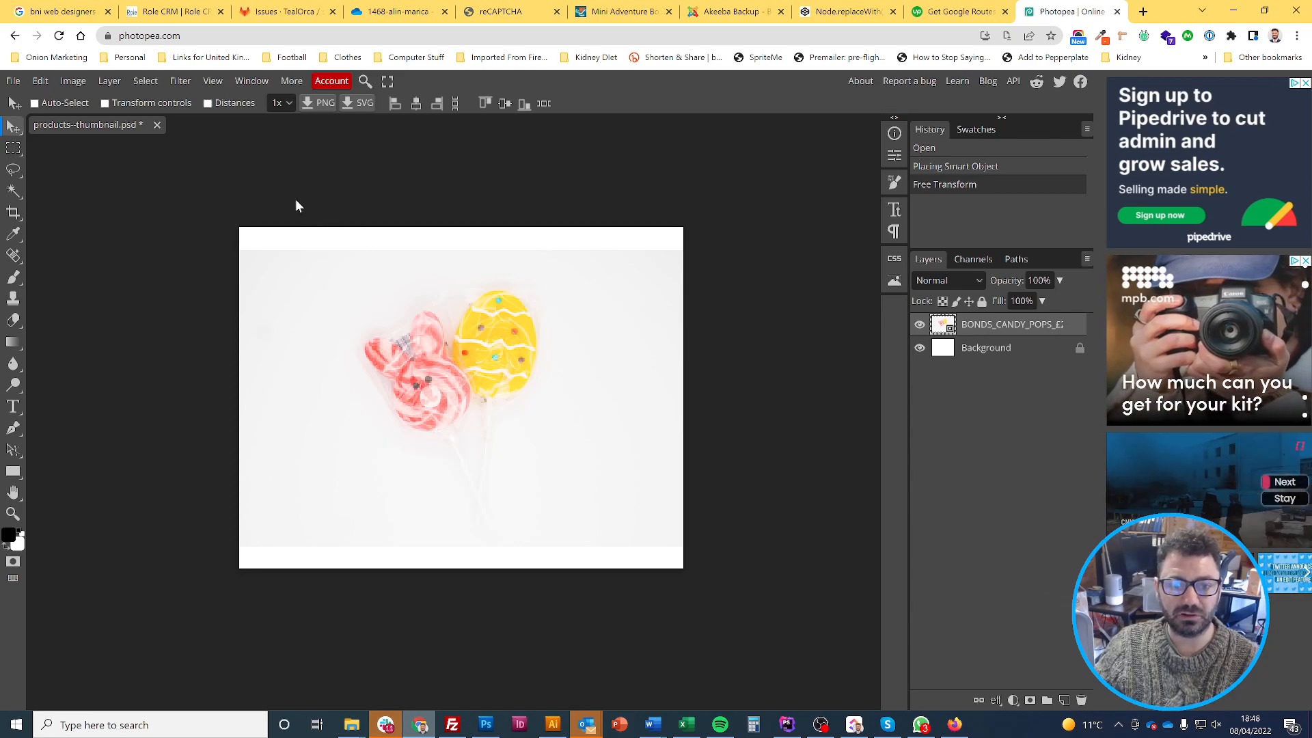
pyautogui.click(213, 81)
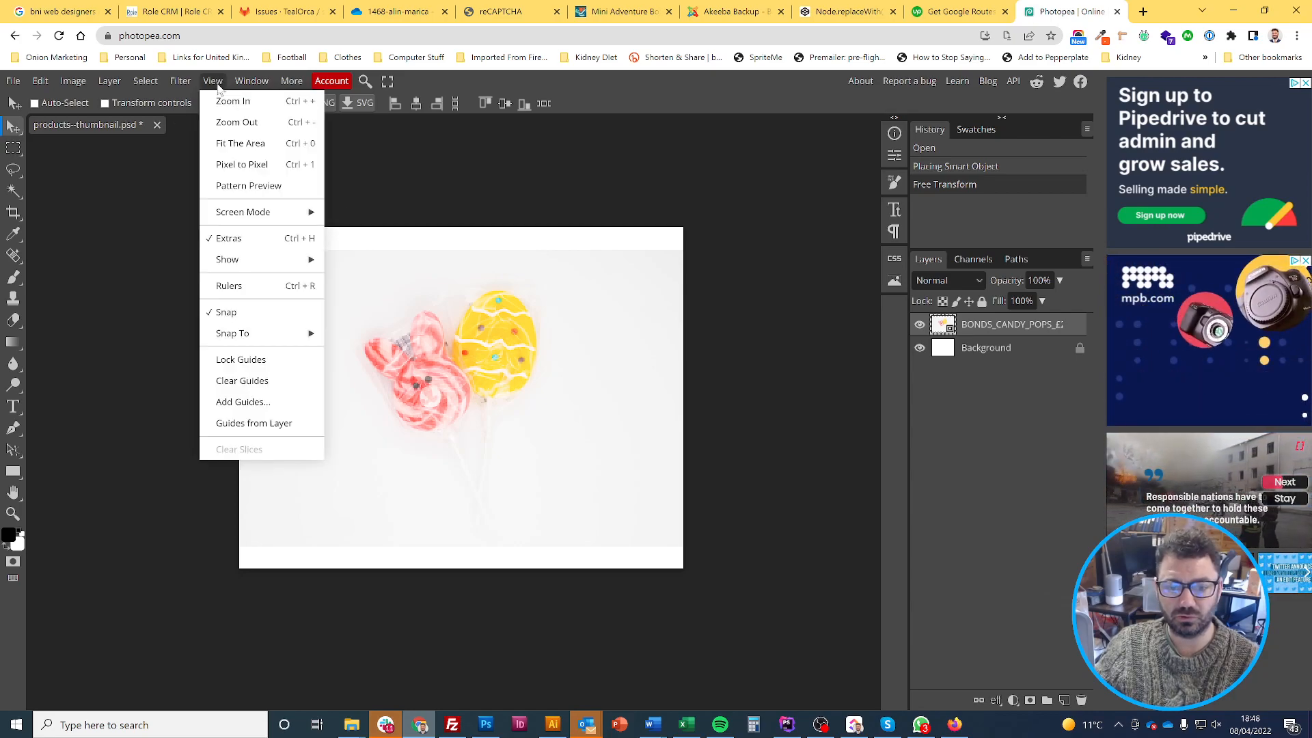
pyautogui.click(260, 293)
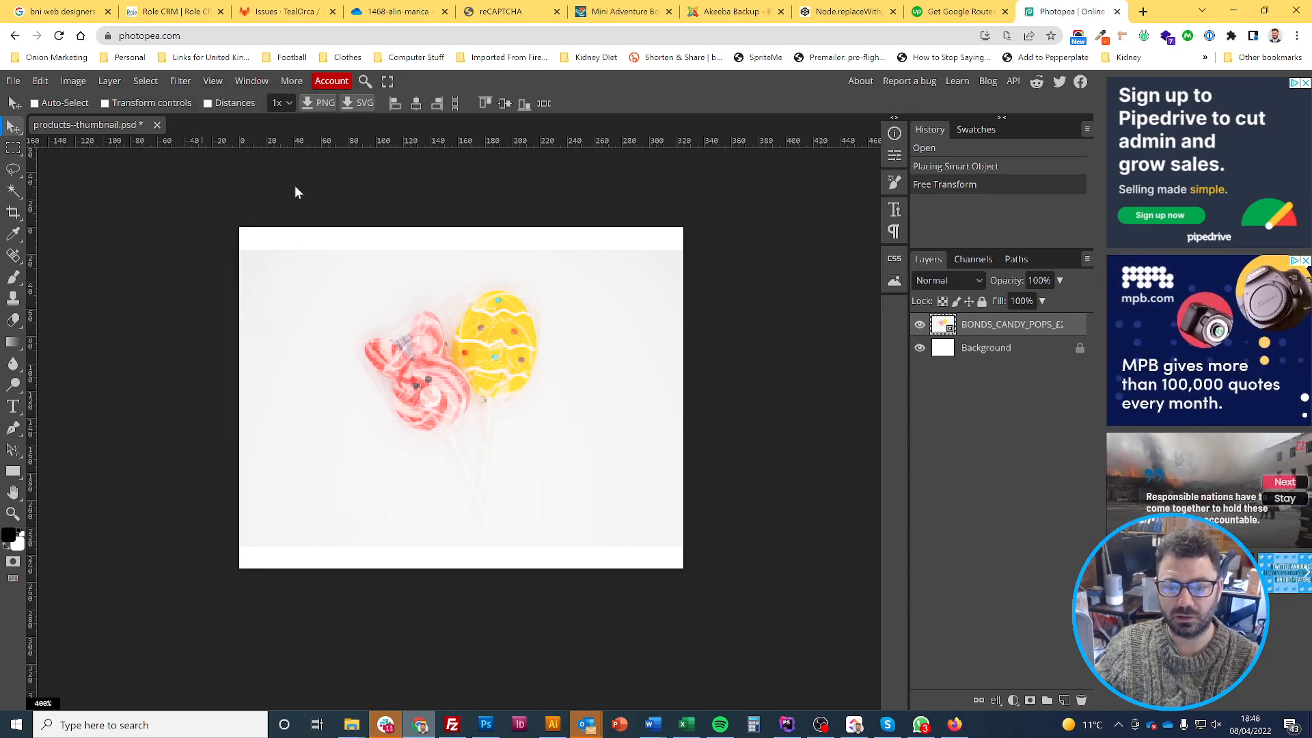
# Add a new empty layer above the candy pops image and name it Rulers
pyautogui.click(1065, 701)
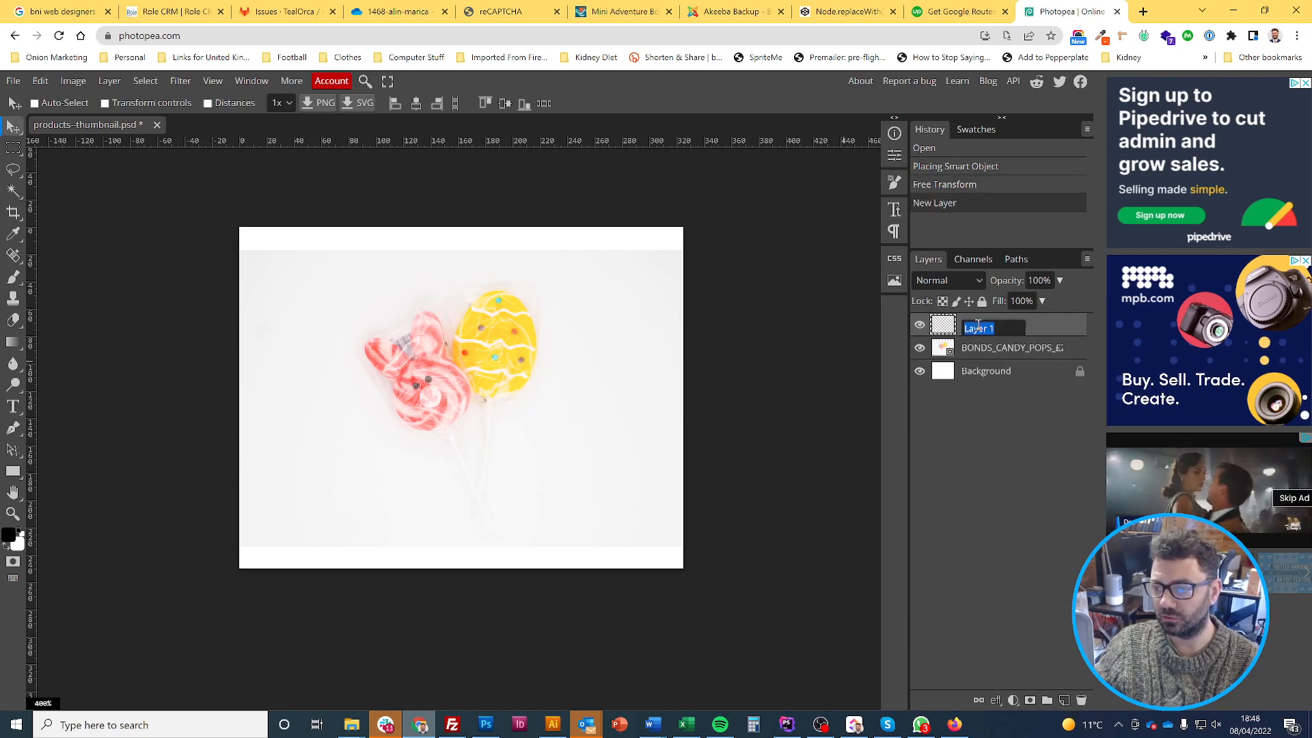
pyautogui.write('Rulers')
pyautogui.press('Return')
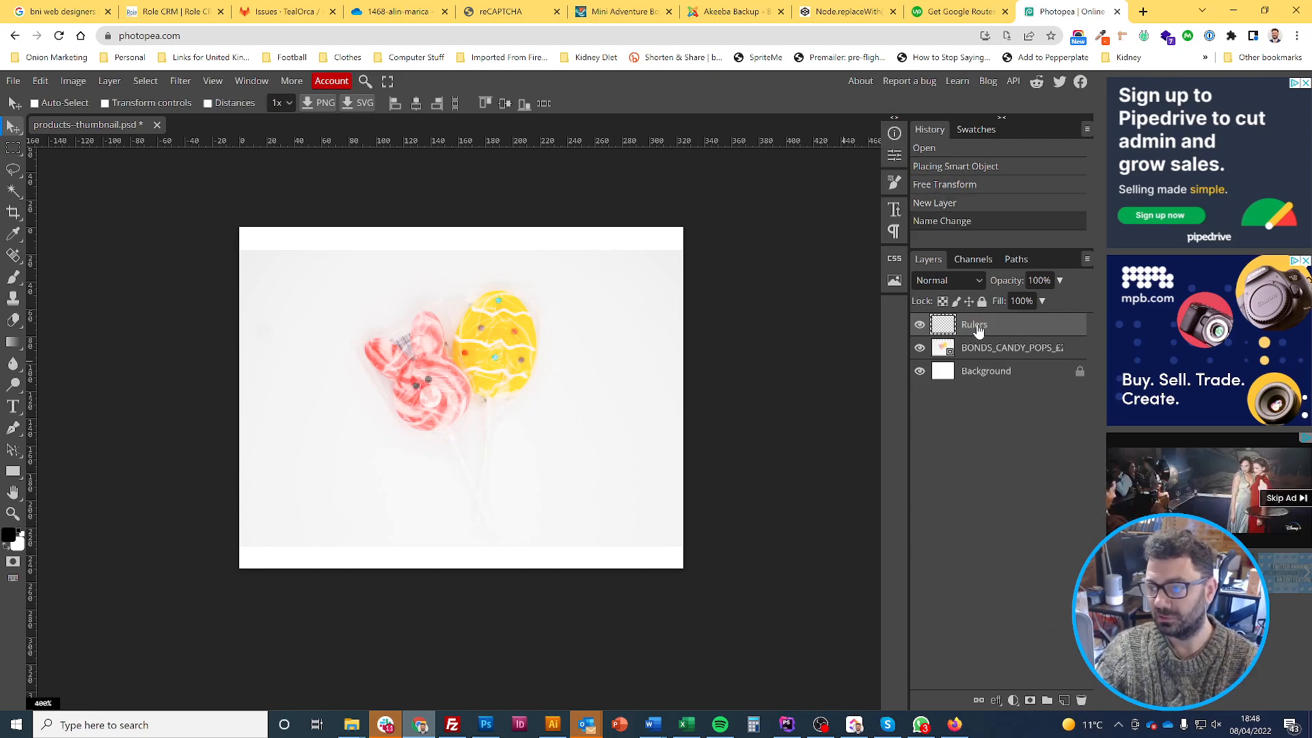
# Select the entire canvas area and fill the Rulers layer with black using the Paint Bucket
pyautogui.click(14, 150)
pyautogui.moveTo(236, 244); pyautogui.dragTo(697, 606)
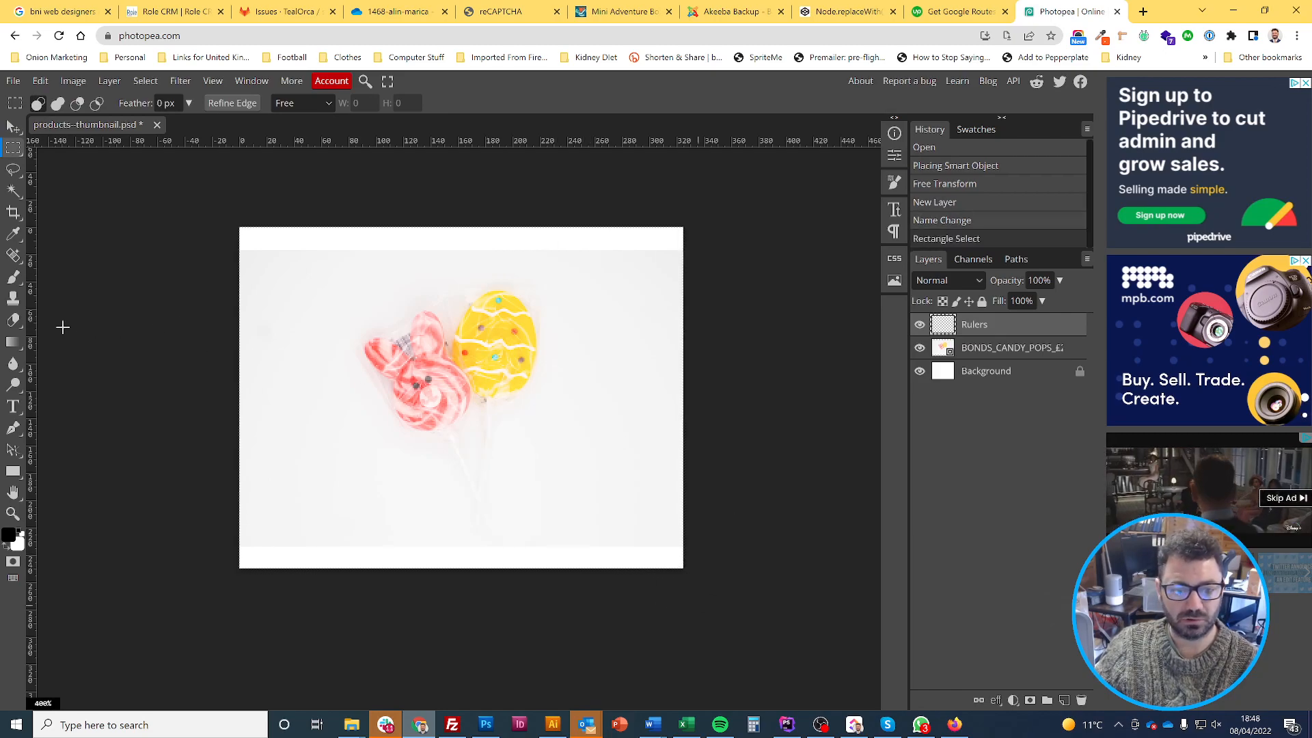
pyautogui.rightClick(20, 345)
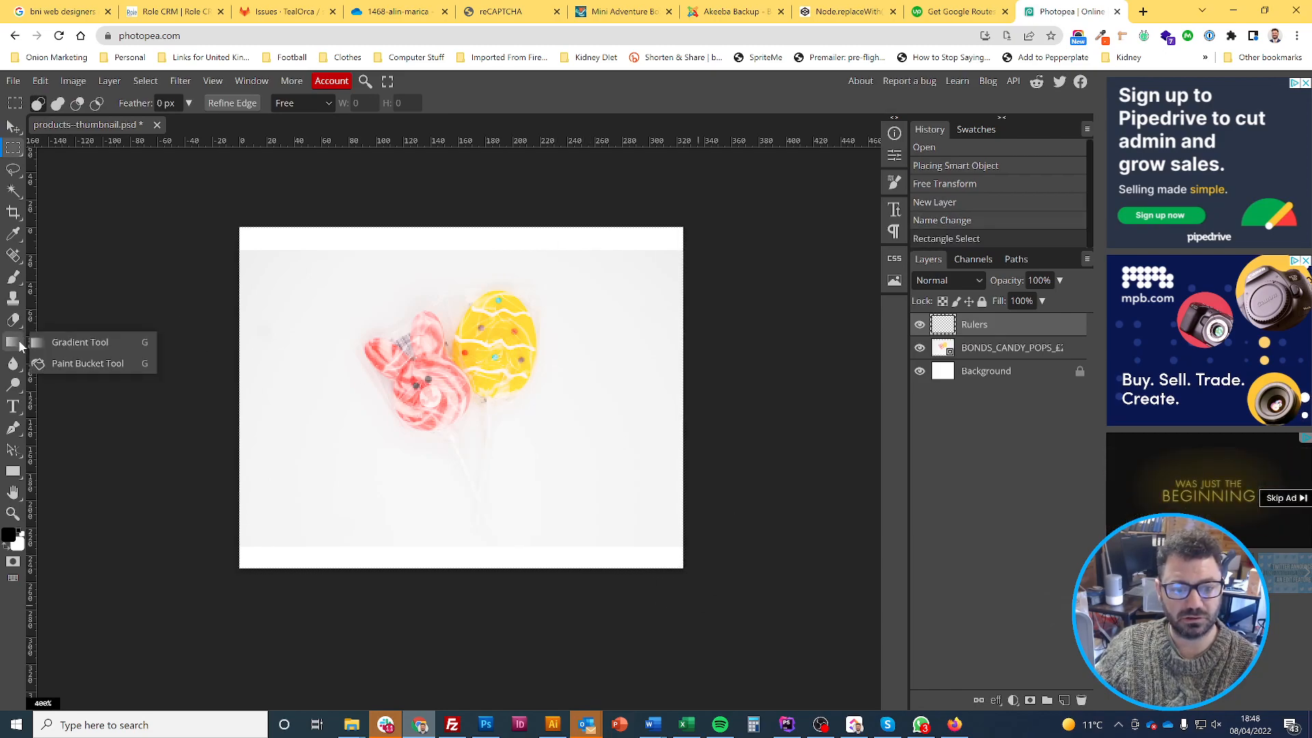
pyautogui.click(64, 363)
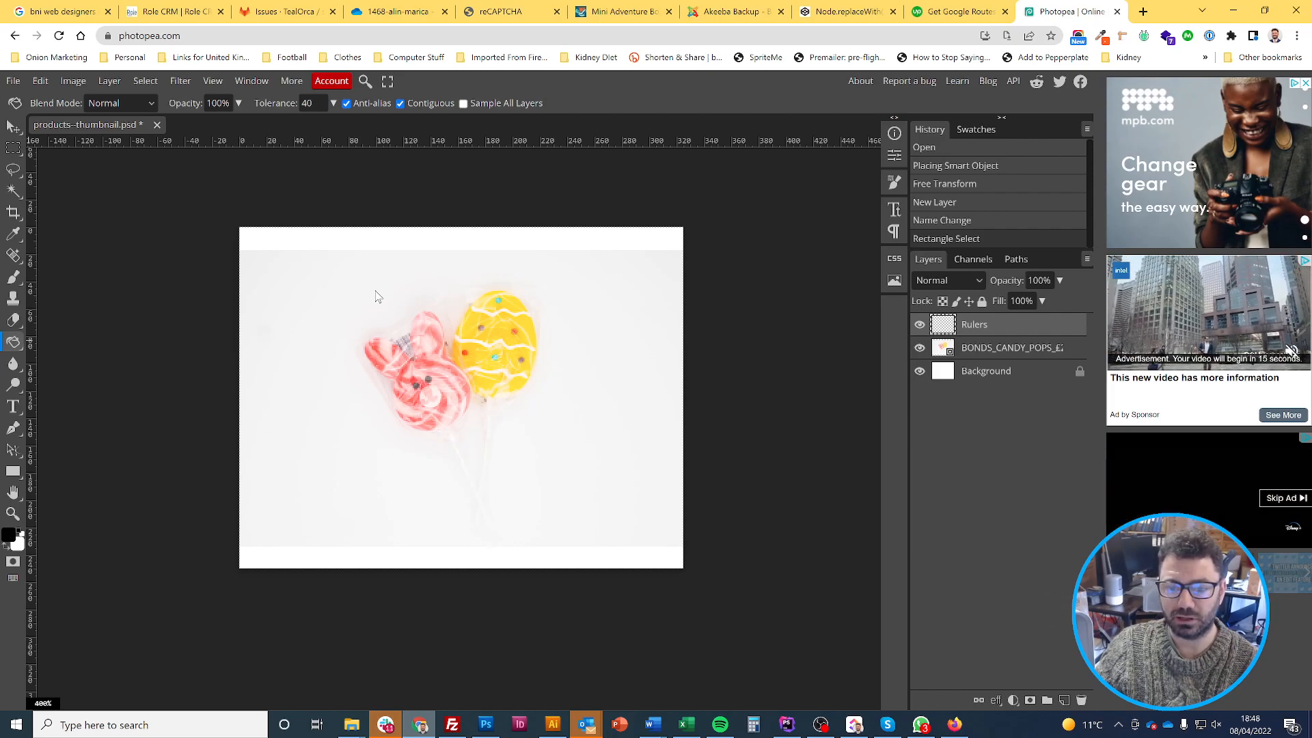
pyautogui.click(335, 296)
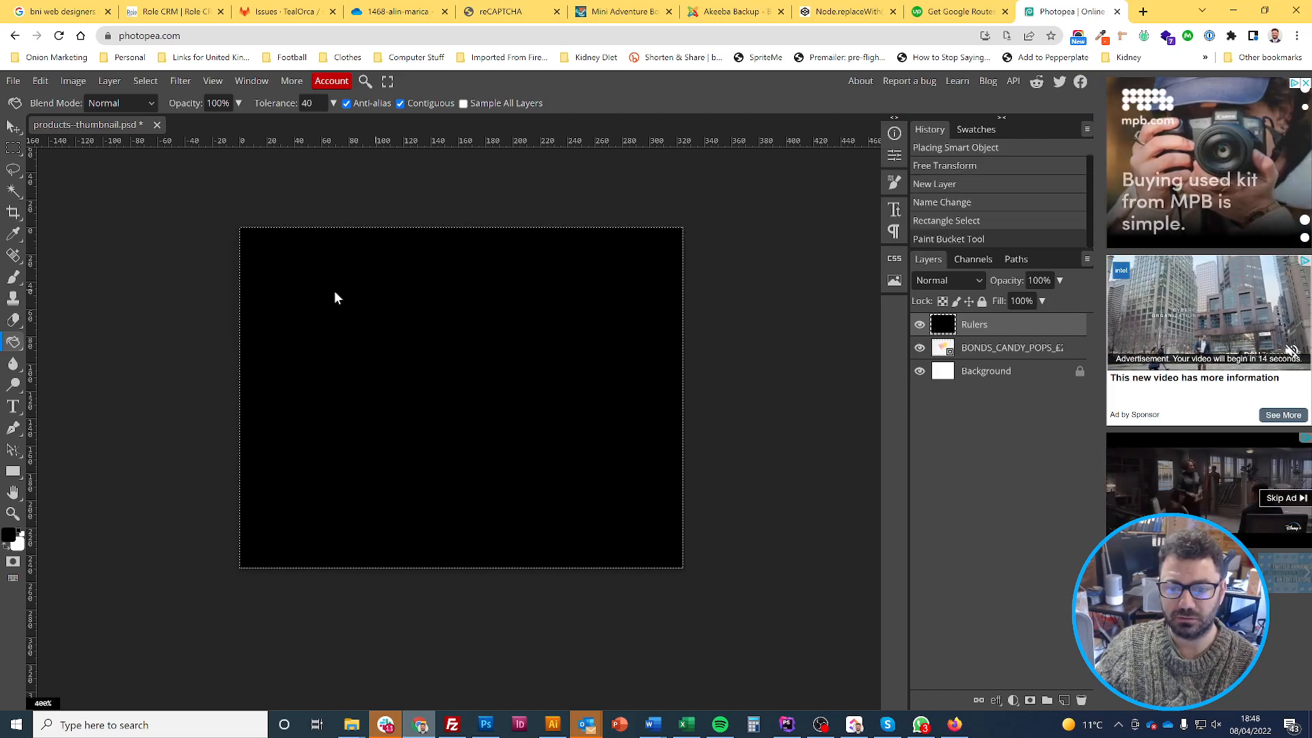
# Scale the black fill on the Rulers layer about its centre to 92% width and 89.6% height
pyautogui.click(14, 129)
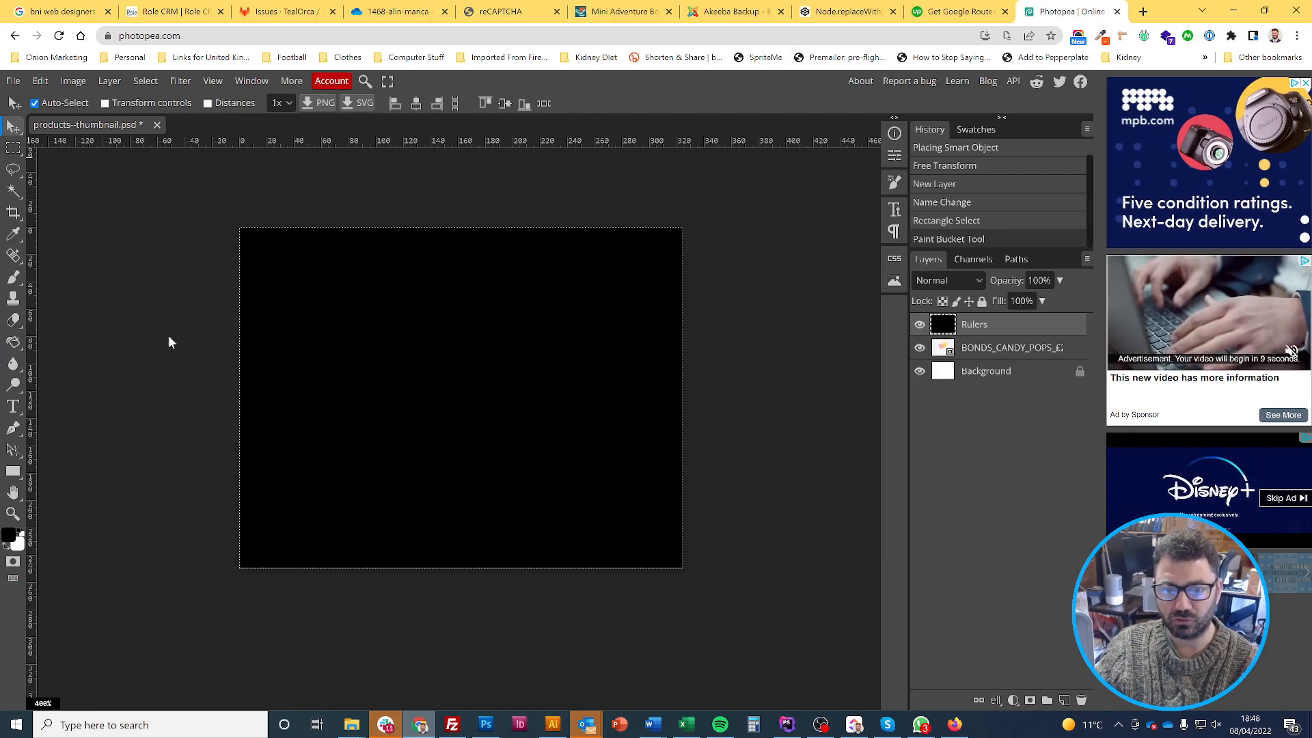
pyautogui.hotkey('ctrl', 't')
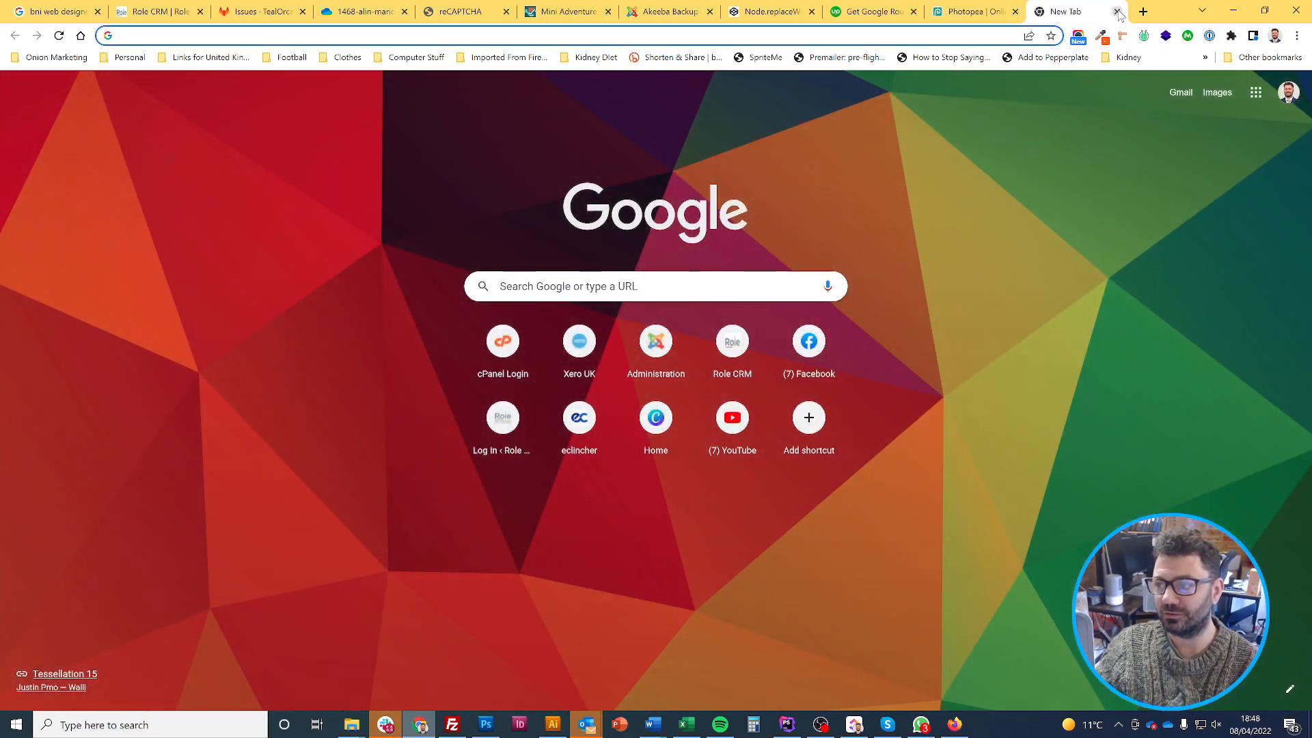
pyautogui.click(1117, 12)
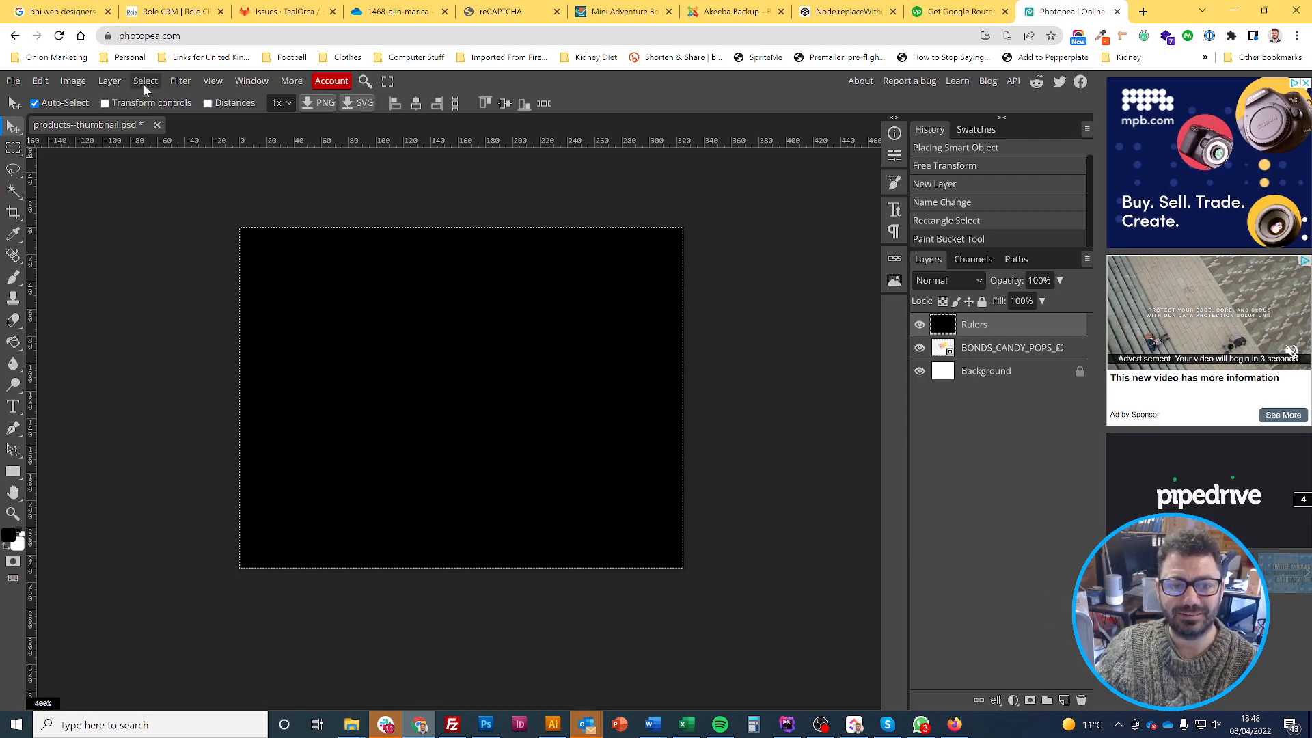
pyautogui.click(42, 83)
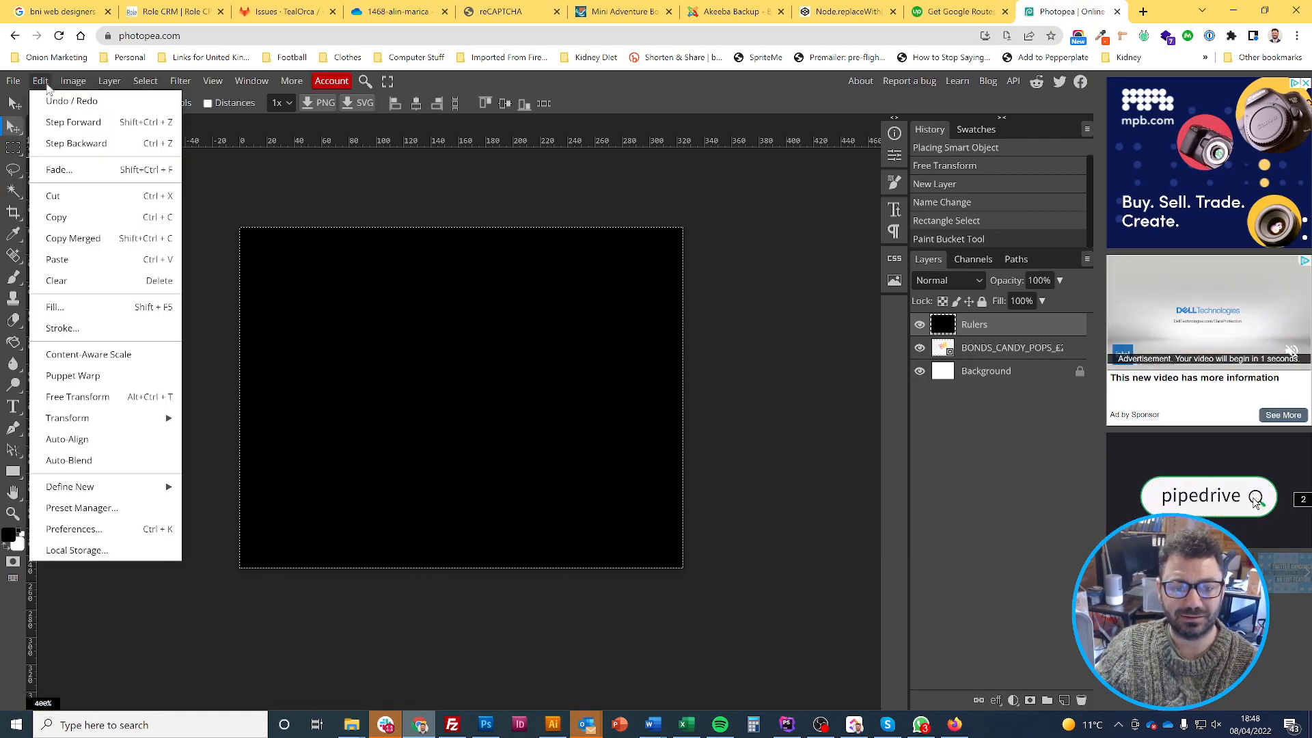
pyautogui.moveTo(71, 421)
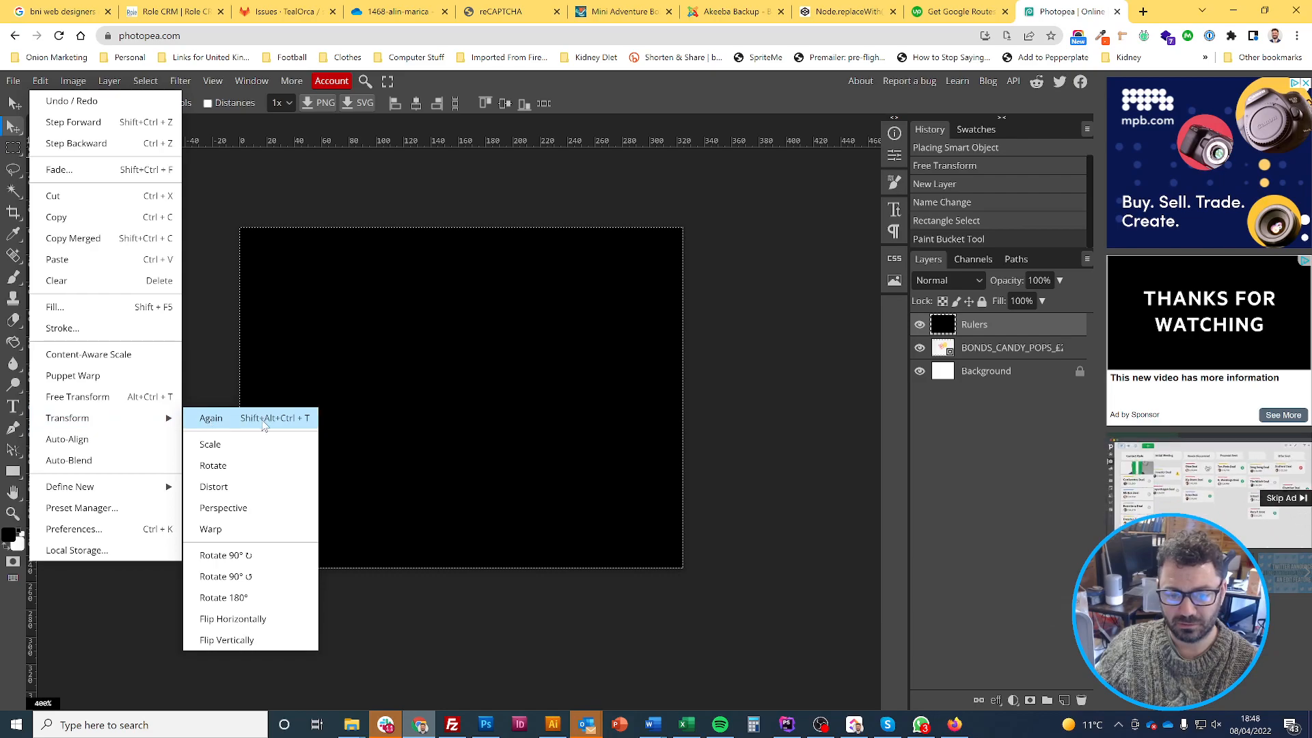
pyautogui.click(212, 444)
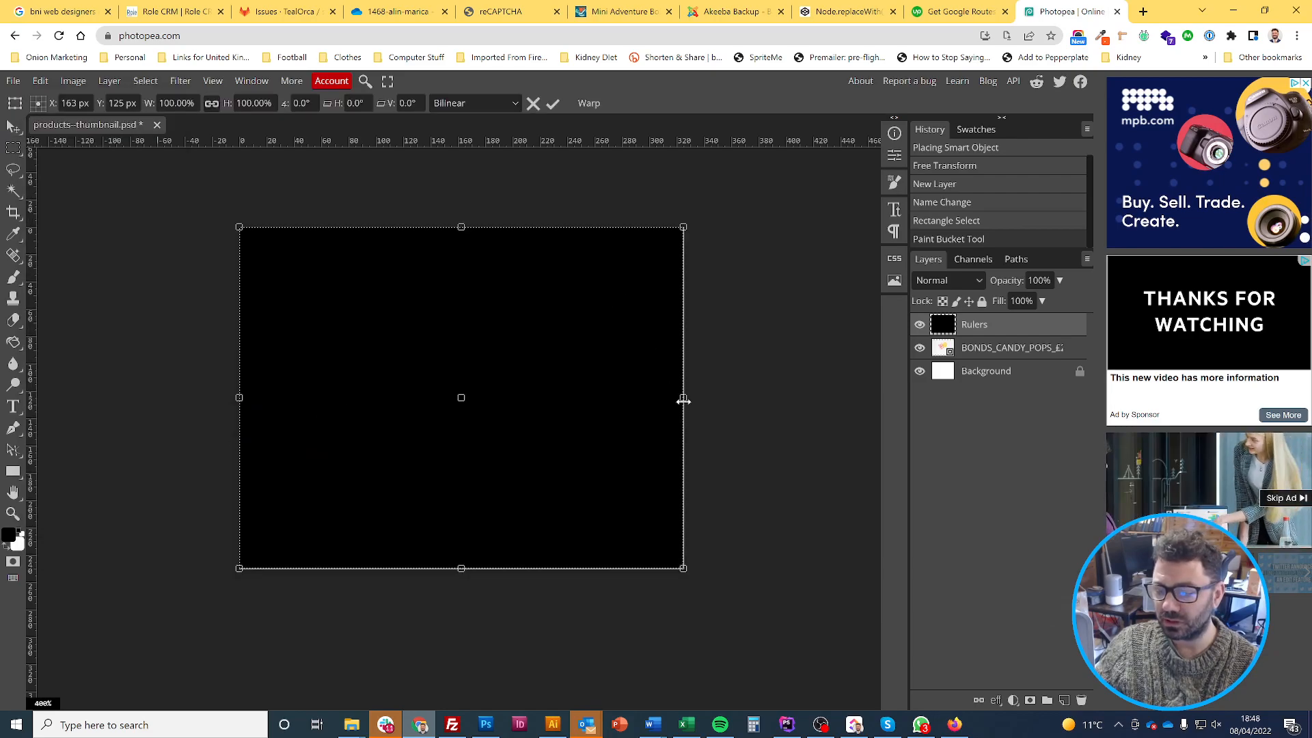
pyautogui.moveTo(684, 401); pyautogui.dragTo(663, 397)
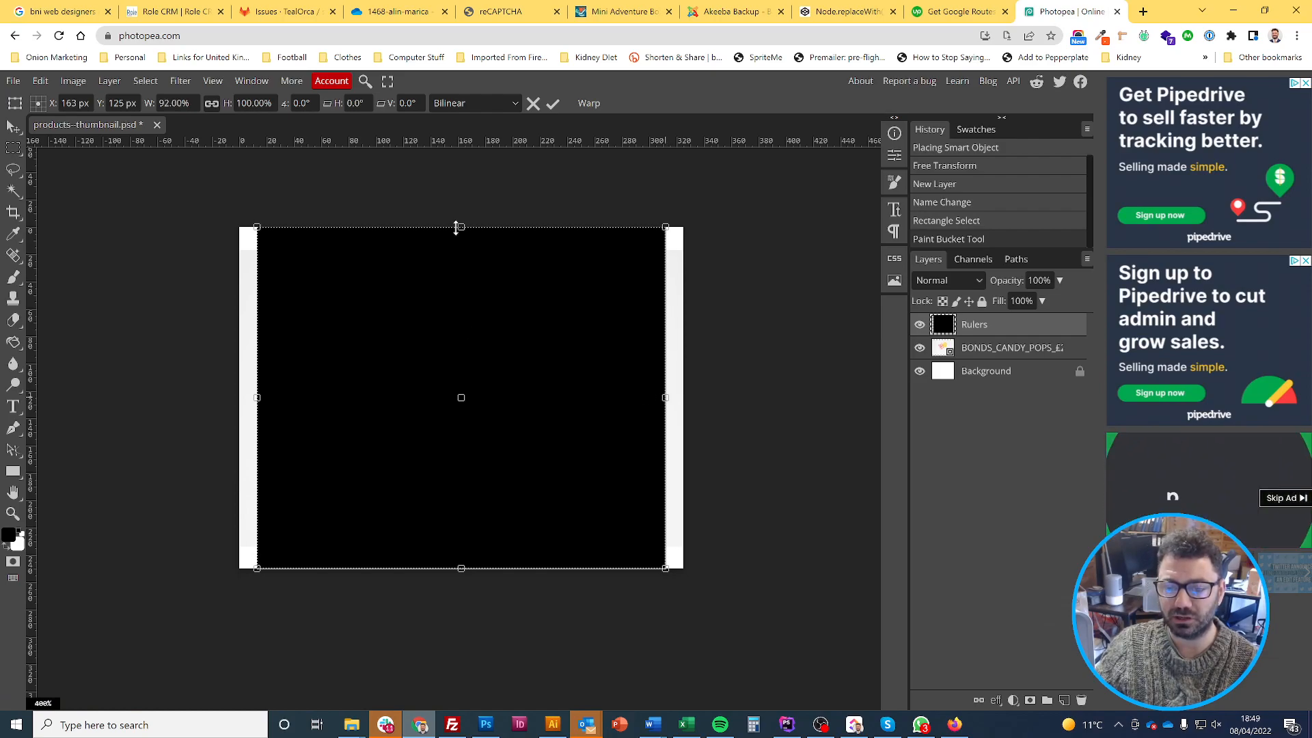
pyautogui.moveTo(462, 228); pyautogui.dragTo(462, 243)
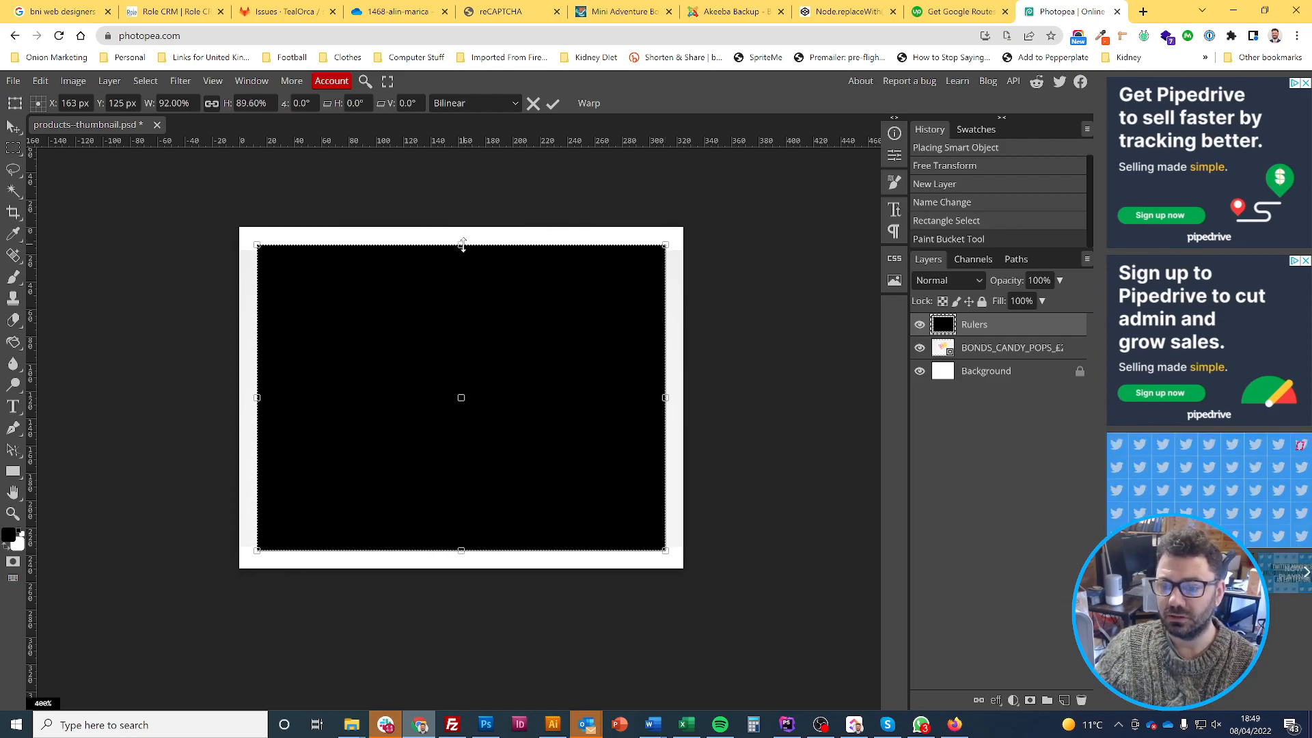
pyautogui.press('Return')
# Add two horizontal and two vertical guides along the four edges of the black rectangle
pyautogui.hscroll(-2, 465, 261)
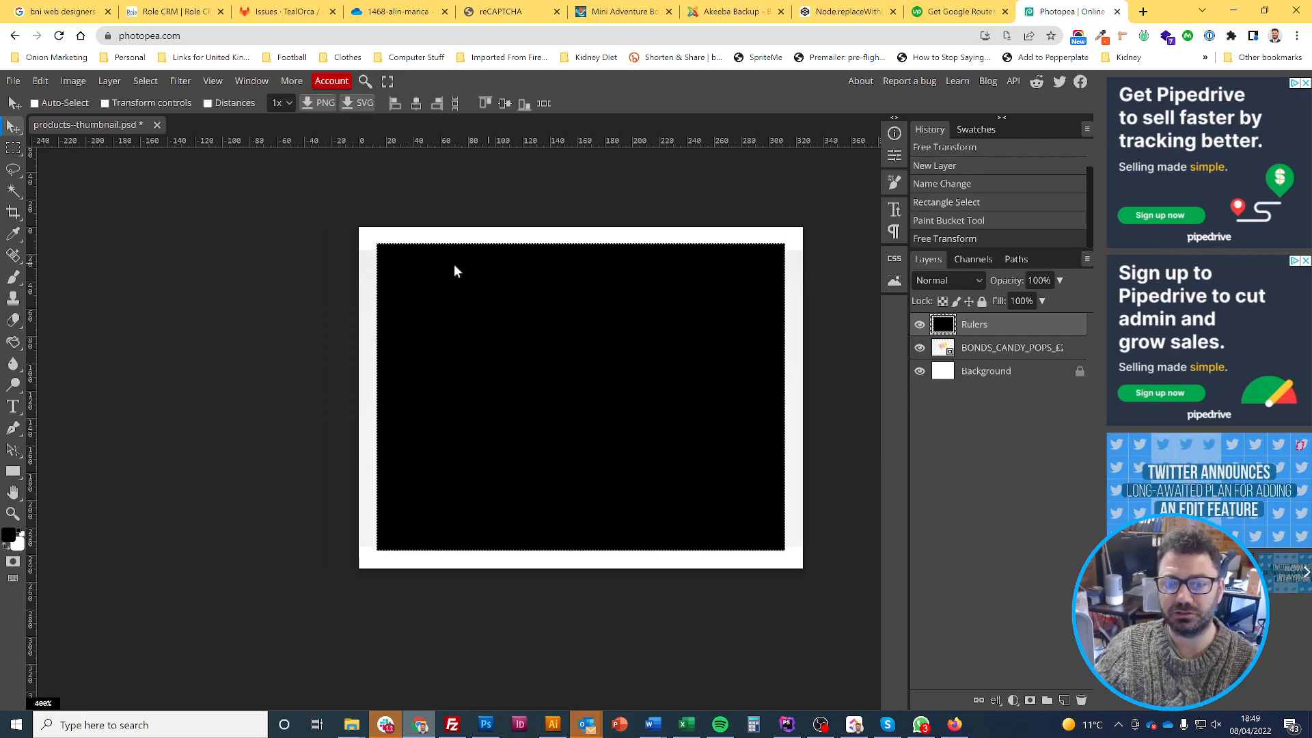
pyautogui.moveTo(375, 144); pyautogui.dragTo(356, 246)
pyautogui.moveTo(311, 139); pyautogui.dragTo(307, 551)
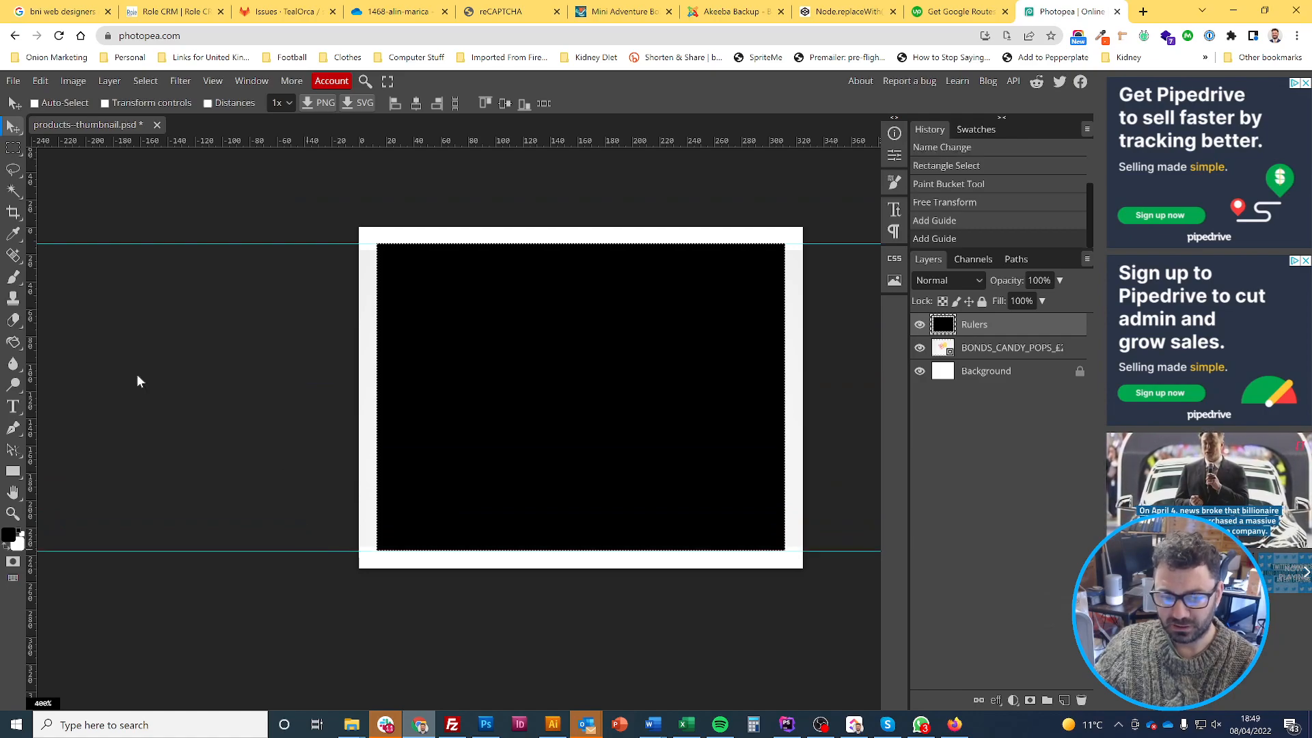
pyautogui.moveTo(32, 435); pyautogui.dragTo(376, 599)
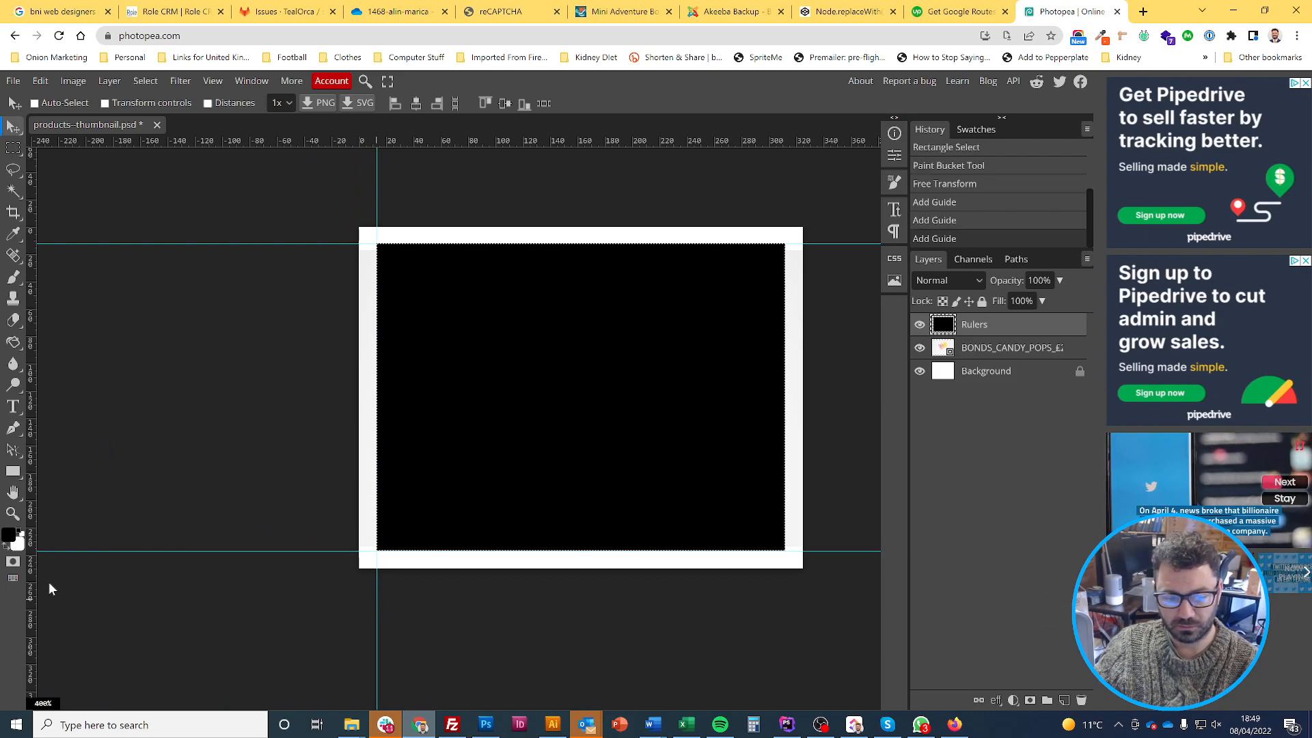
pyautogui.moveTo(31, 587); pyautogui.dragTo(786, 609)
# Hide the Rulers layer, clear the selection and delete that layer
pyautogui.click(921, 327)
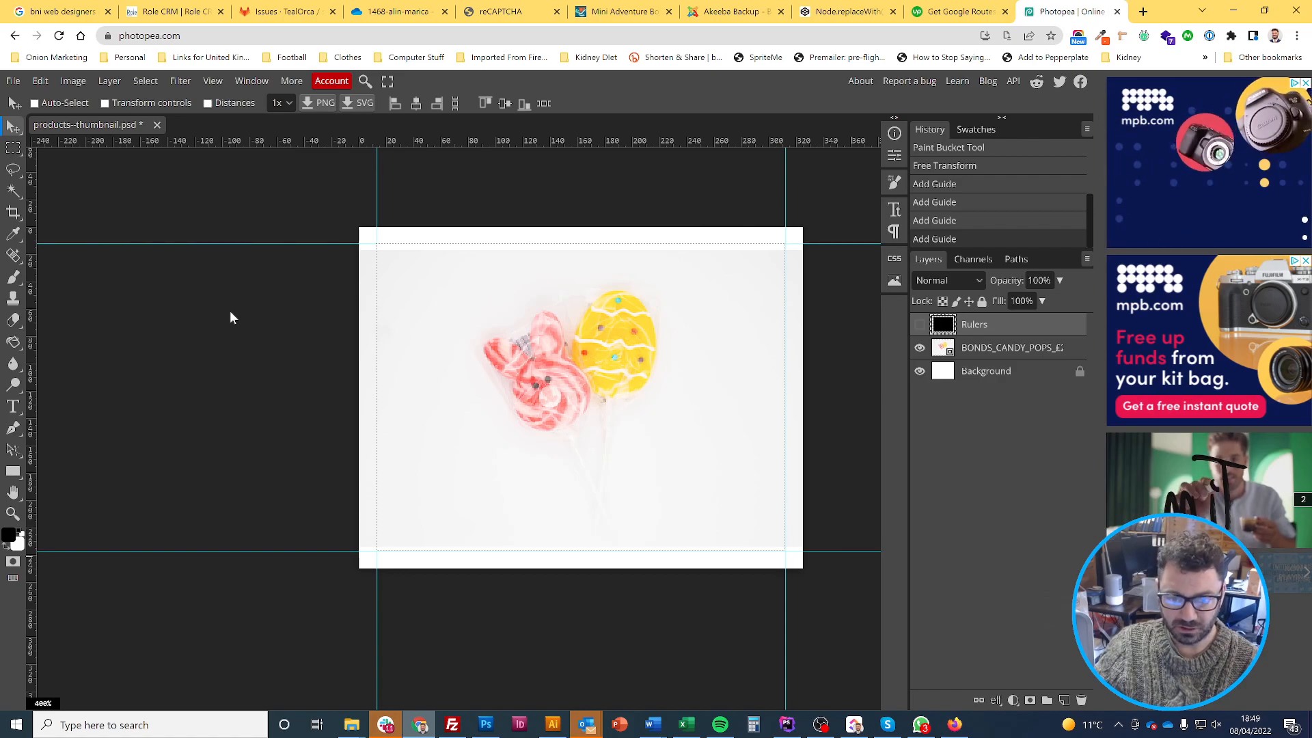
pyautogui.hotkey('ctrl', 'd')
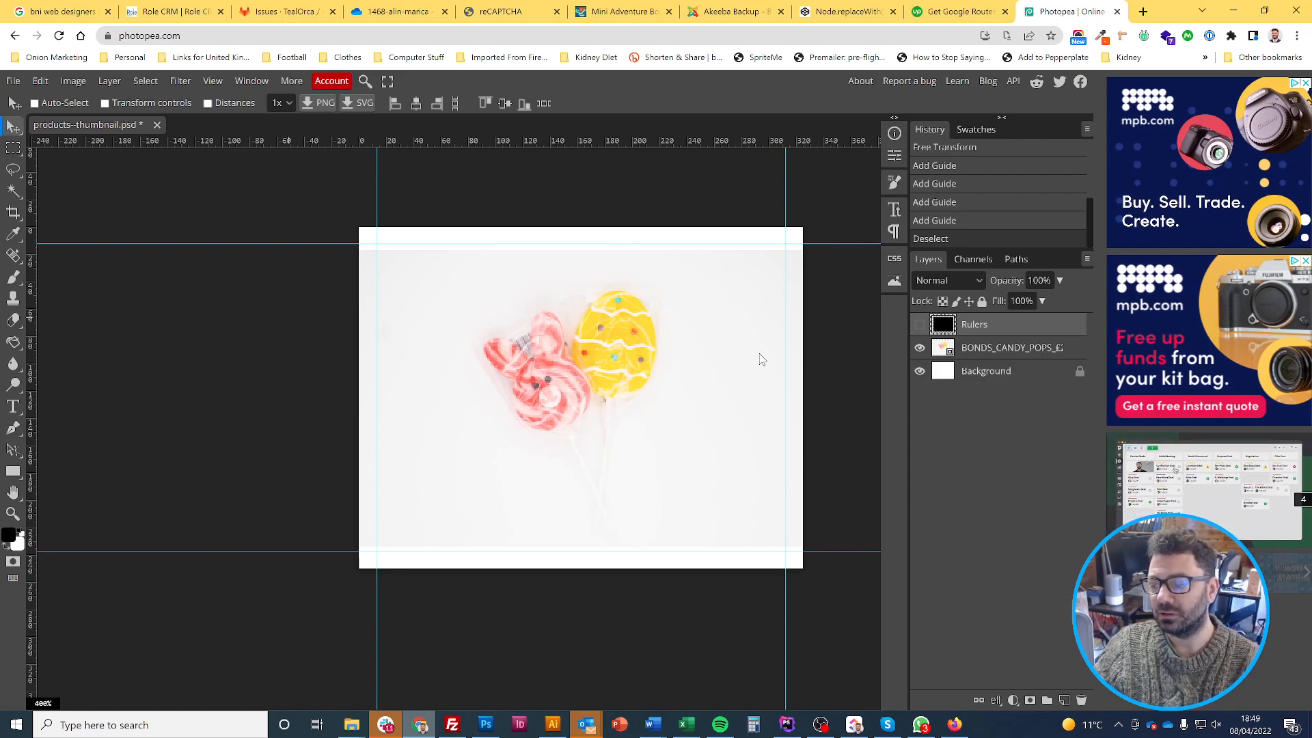
pyautogui.click(1082, 700)
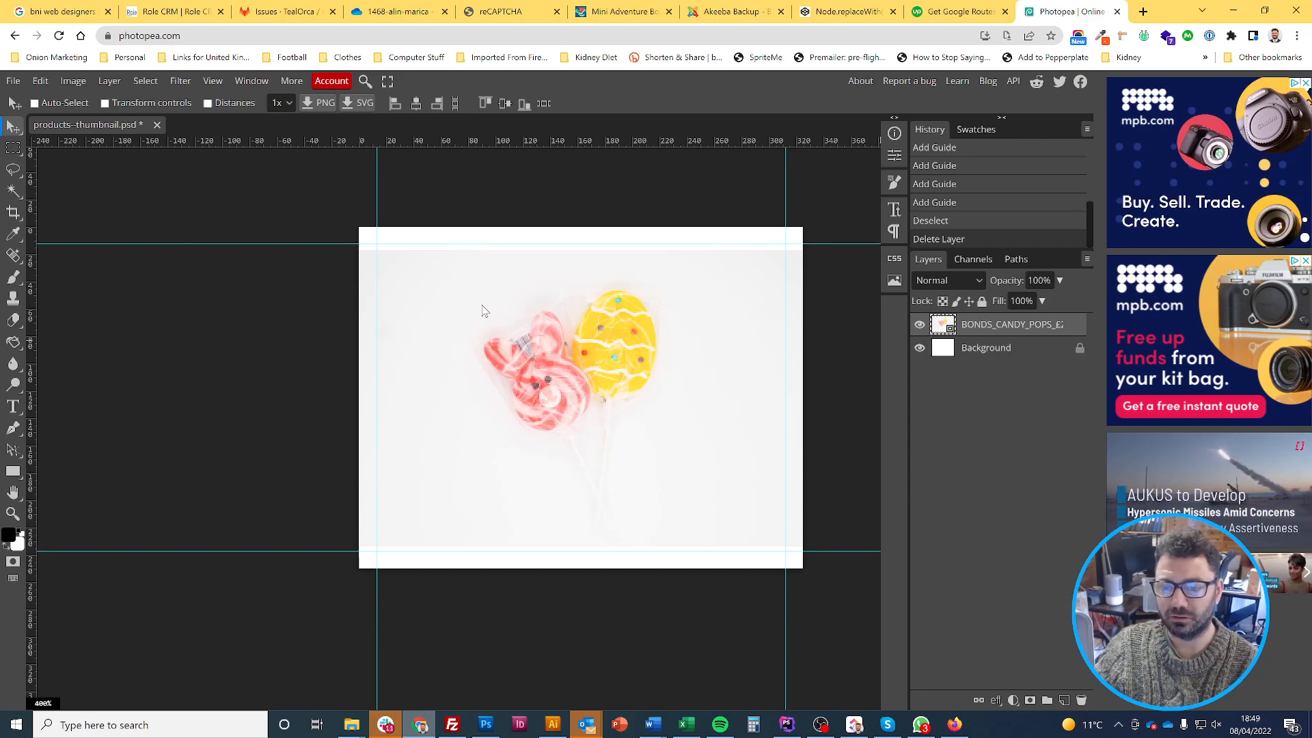
pyautogui.click(71, 82)
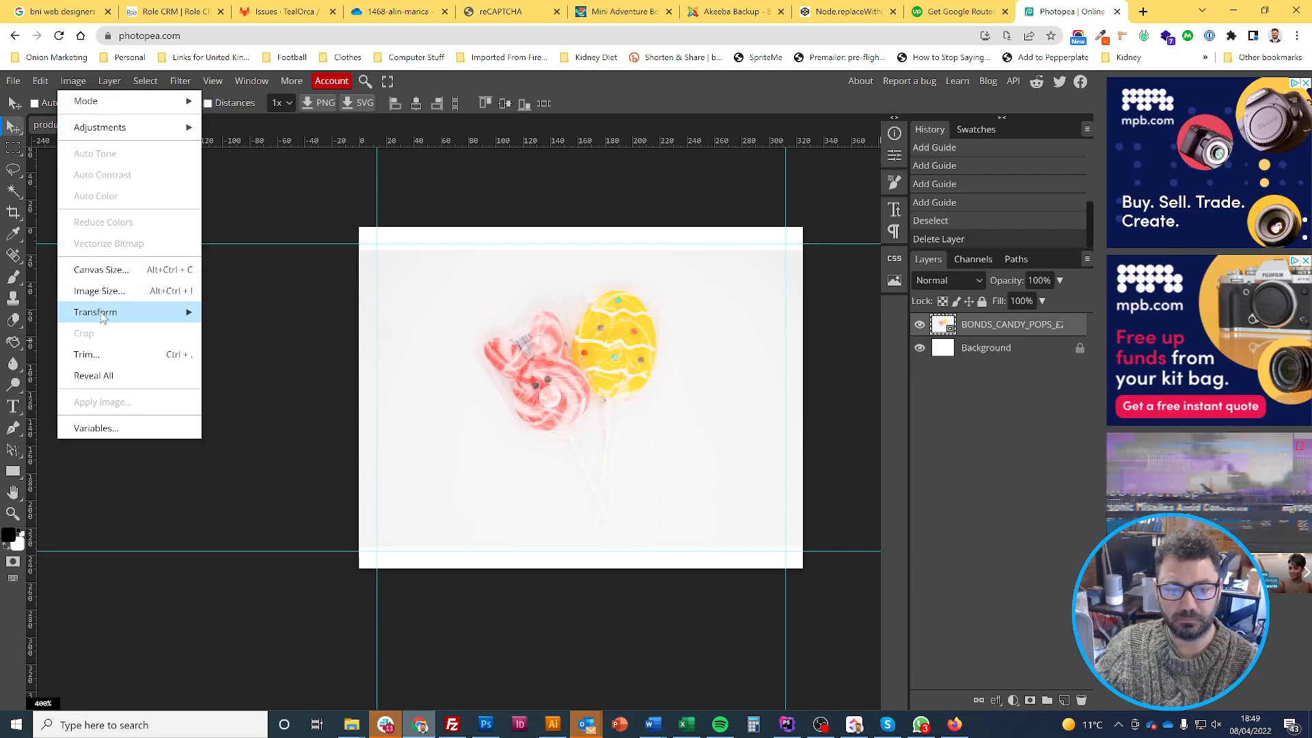
pyautogui.moveTo(101, 318)
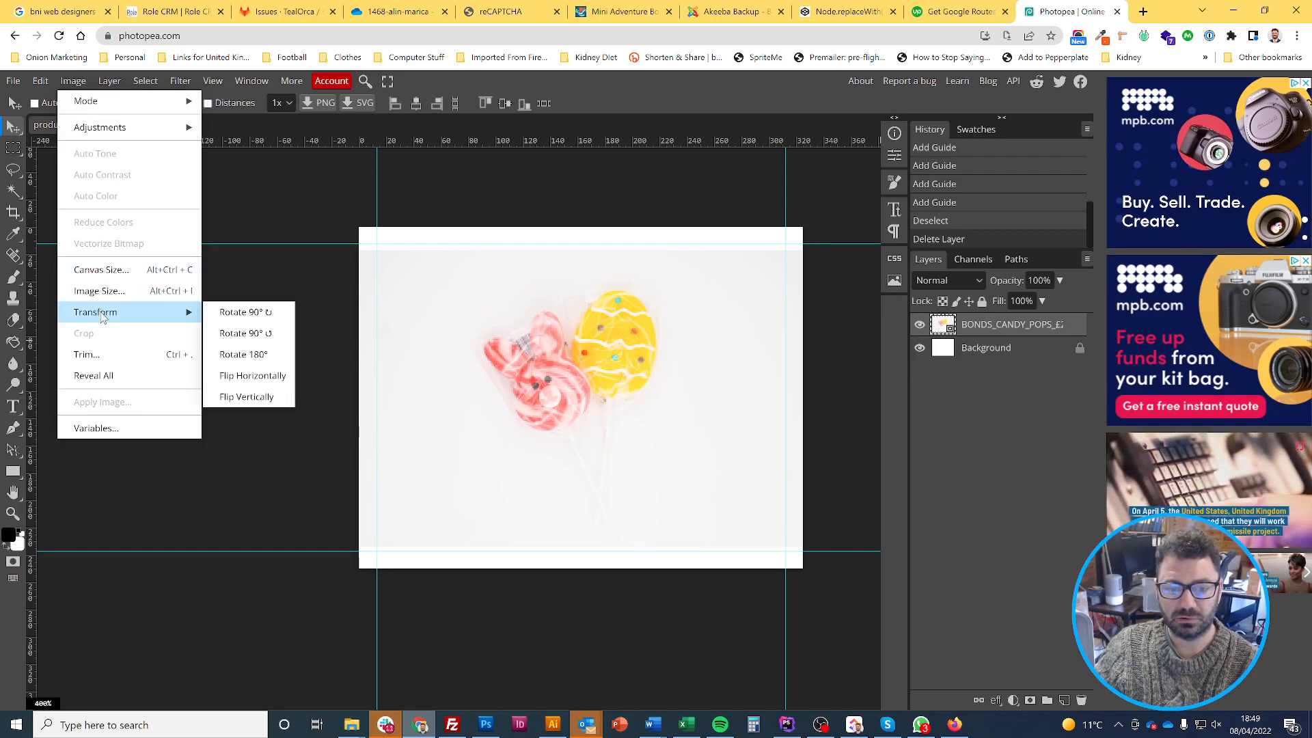
pyautogui.click(295, 210)
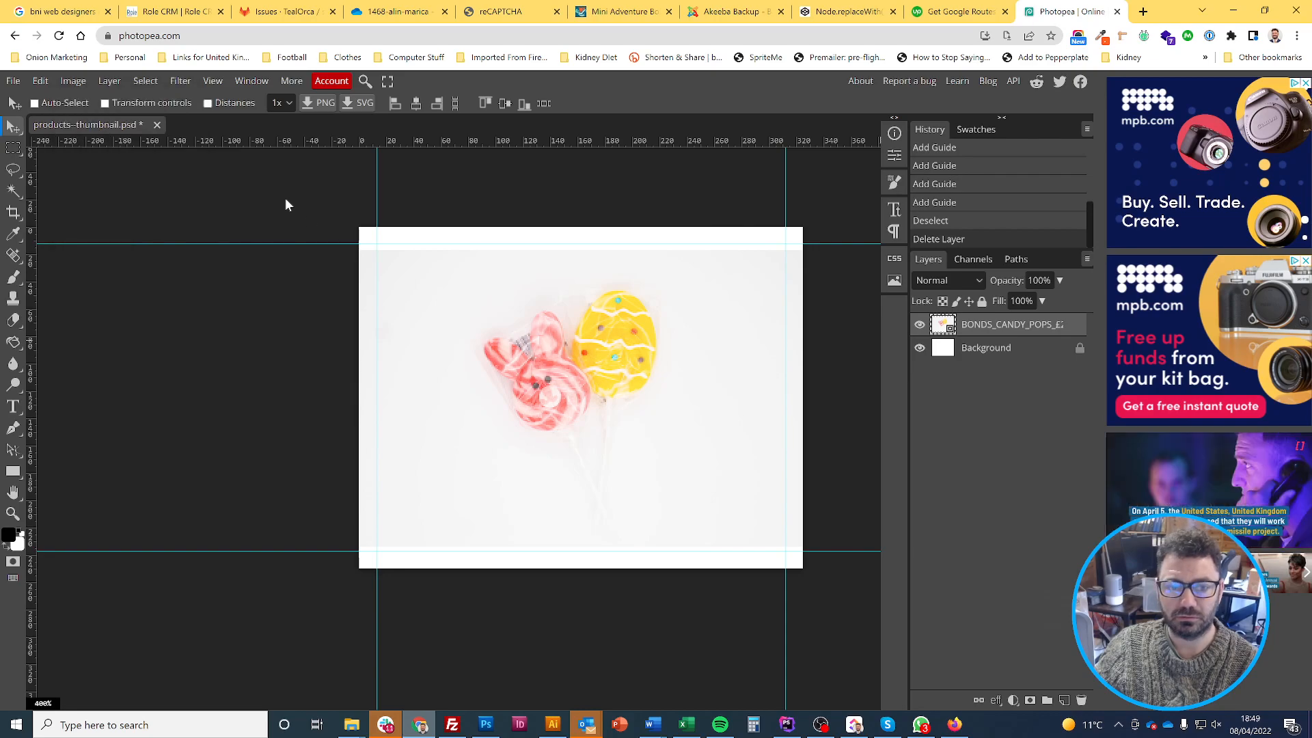
# Scale the BONDS_CANDY_POPS image proportionally about its centre to about 21.4%
pyautogui.click(41, 80)
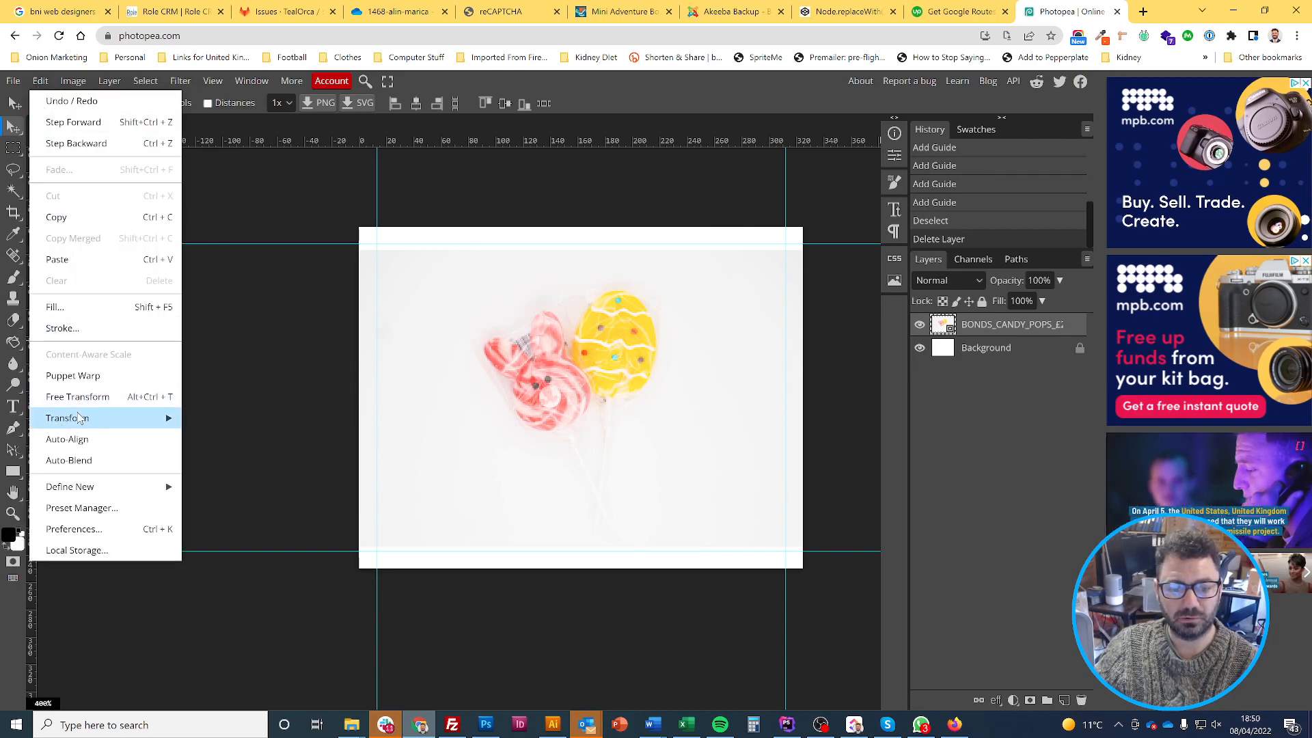
pyautogui.moveTo(79, 418)
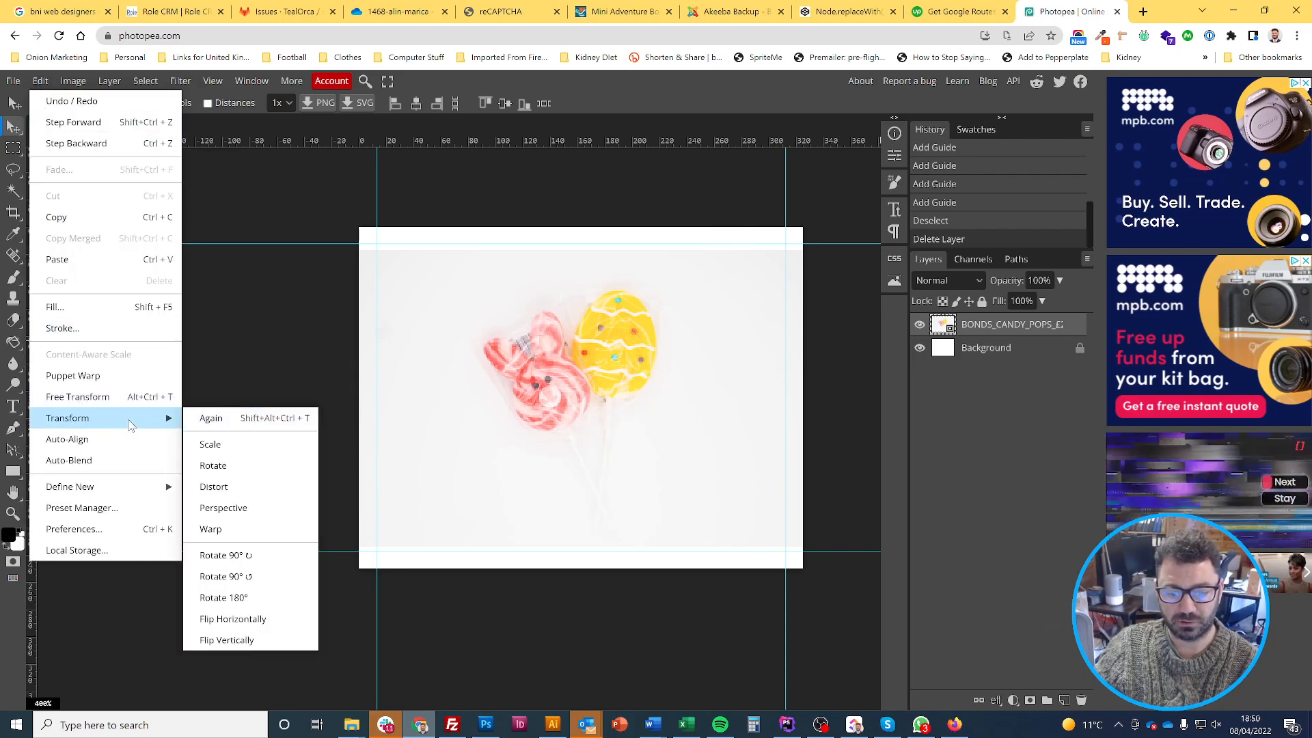
pyautogui.click(253, 445)
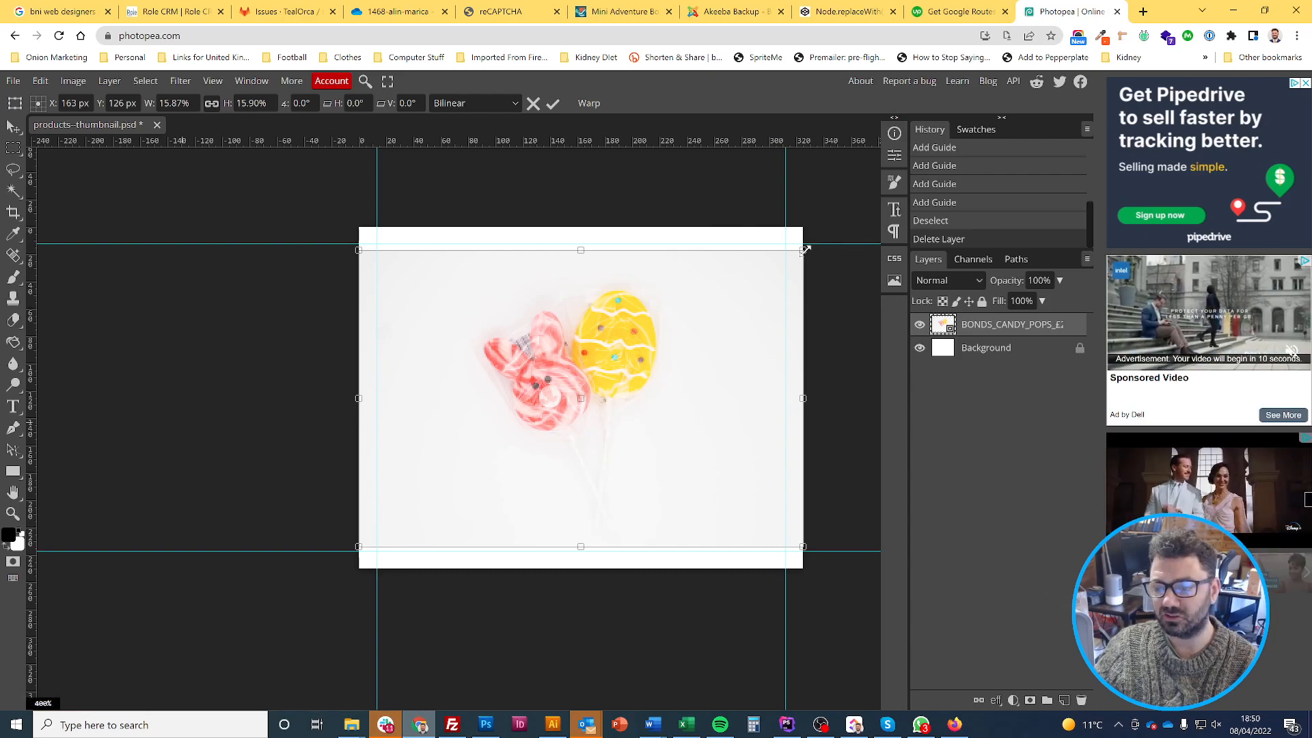
pyautogui.moveTo(804, 251); pyautogui.dragTo(878, 196)
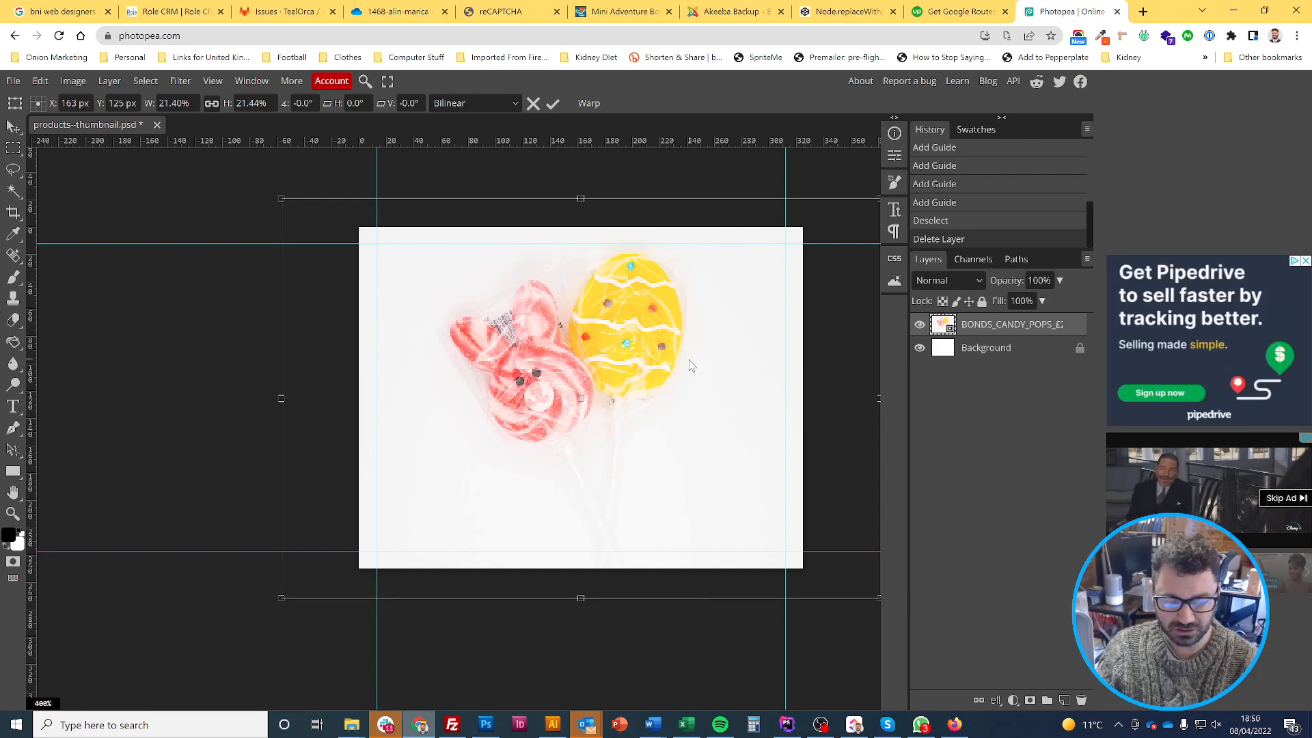
# Move the enlarged candy pops image up to Y 118 px so the yellow lollipop meets the upper guide, and apply the transform
pyautogui.hotkey('shift', 'Up')
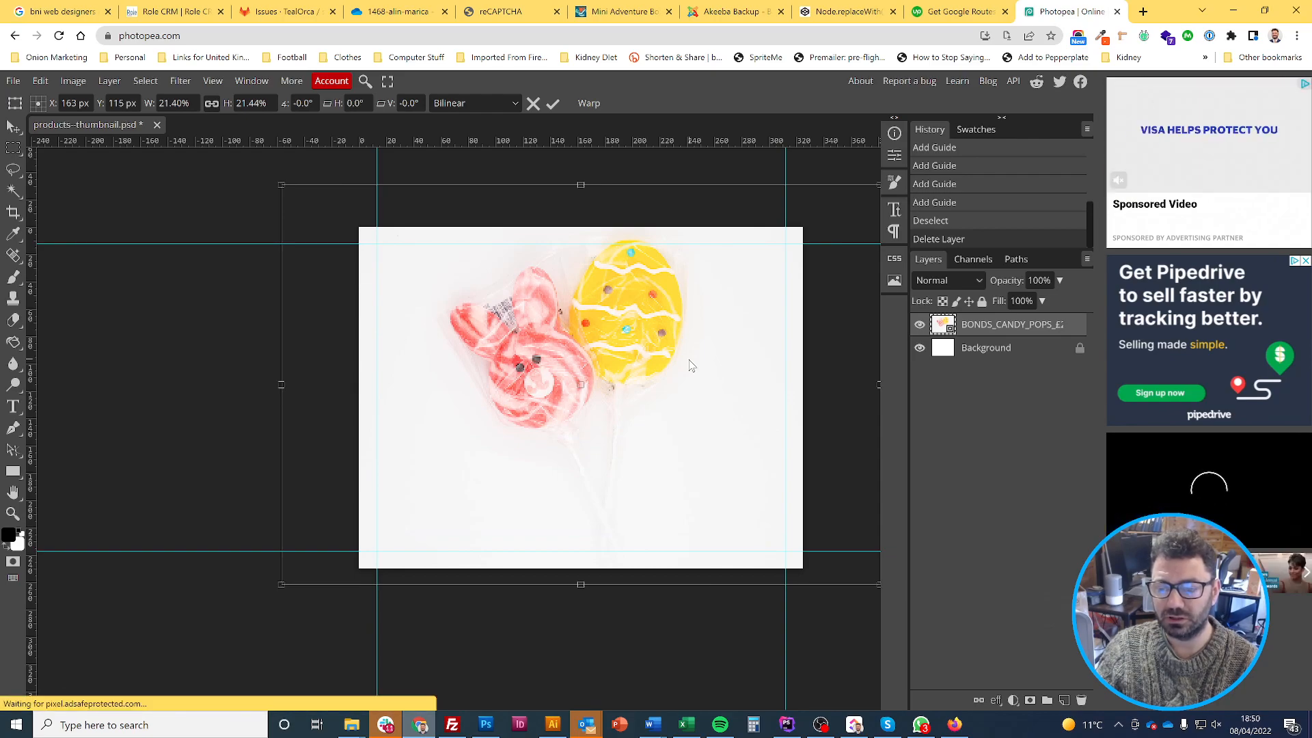
pyautogui.press('Down')
pyautogui.press('Down')
pyautogui.press('Down')
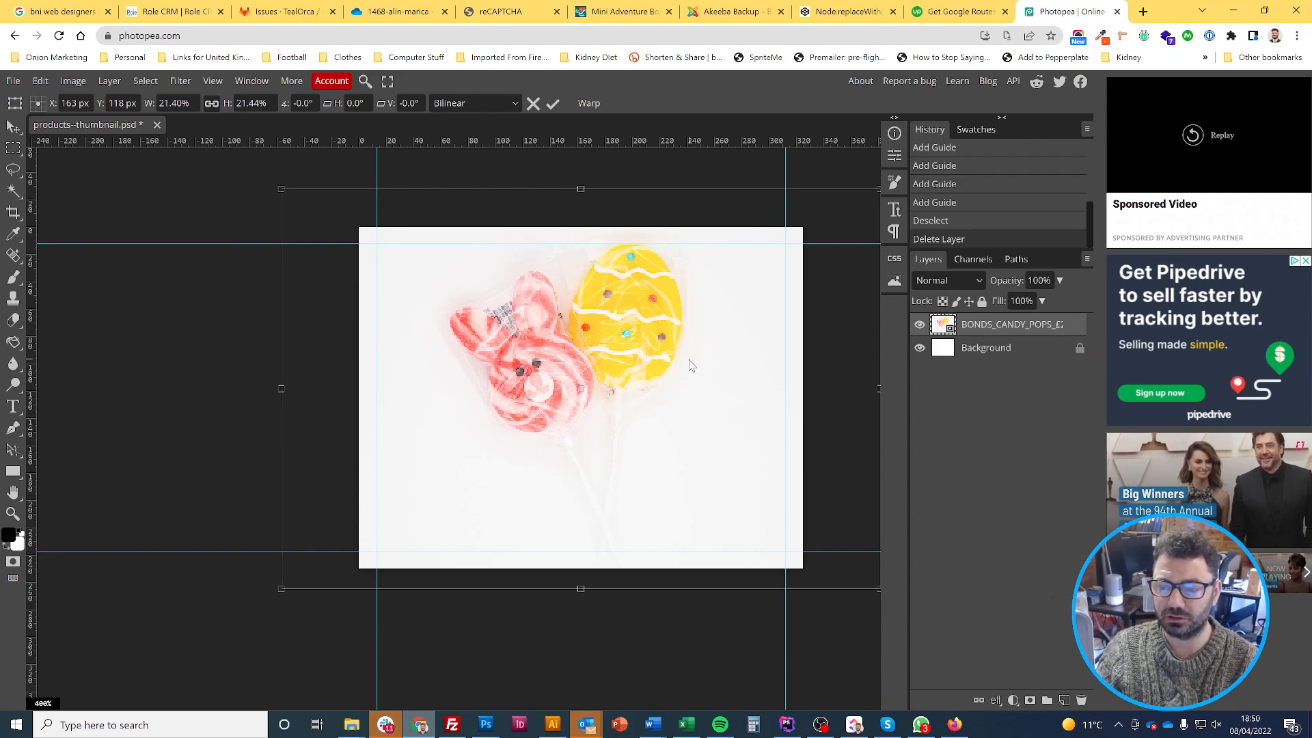
pyautogui.press('Return')
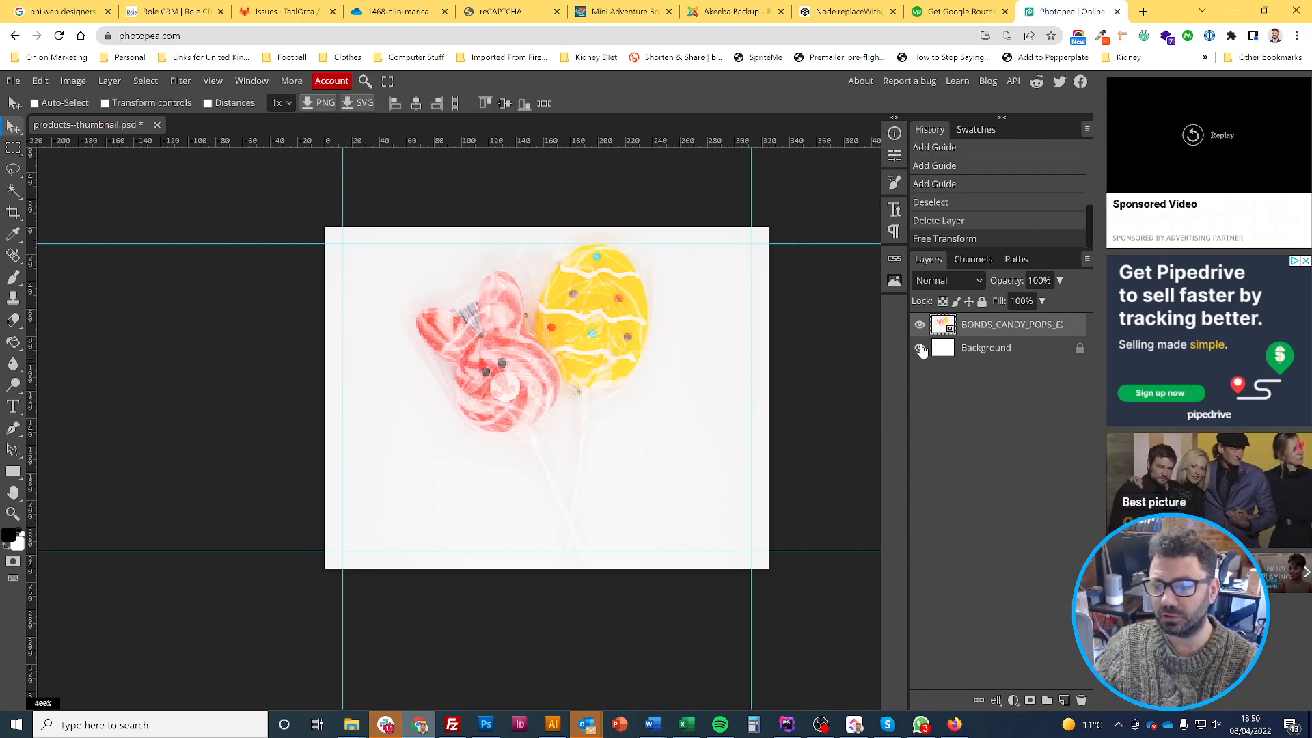
# Toggle the Background layer off and on to check its effect behind the candy pops image, leaving it selected
pyautogui.click(920, 348)
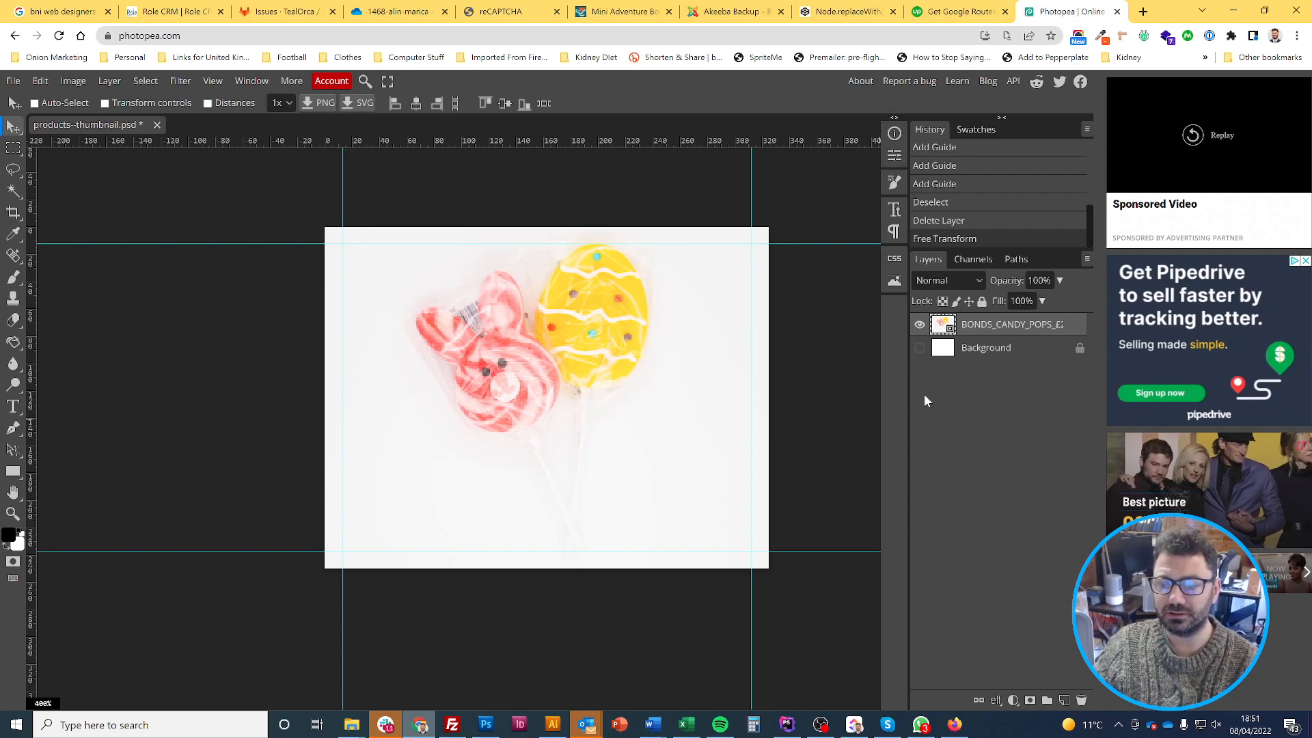
pyautogui.click(987, 348)
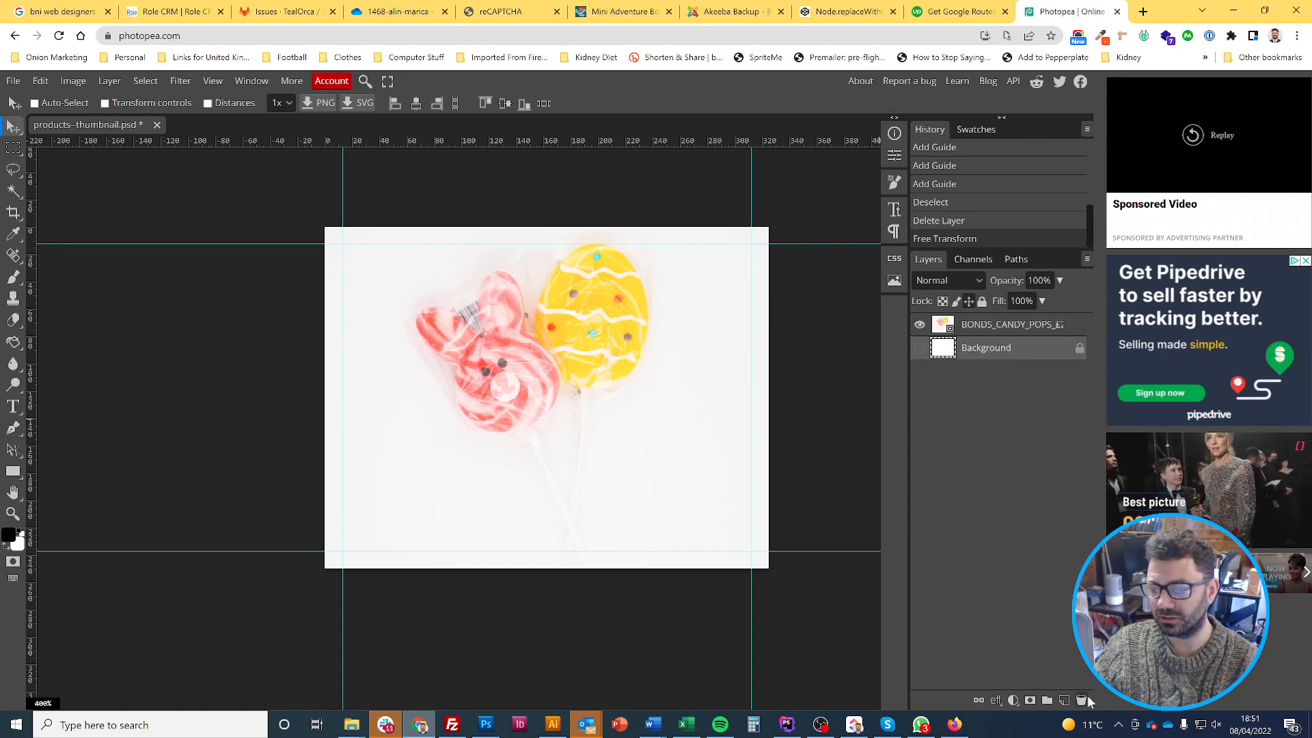
pyautogui.click(920, 350)
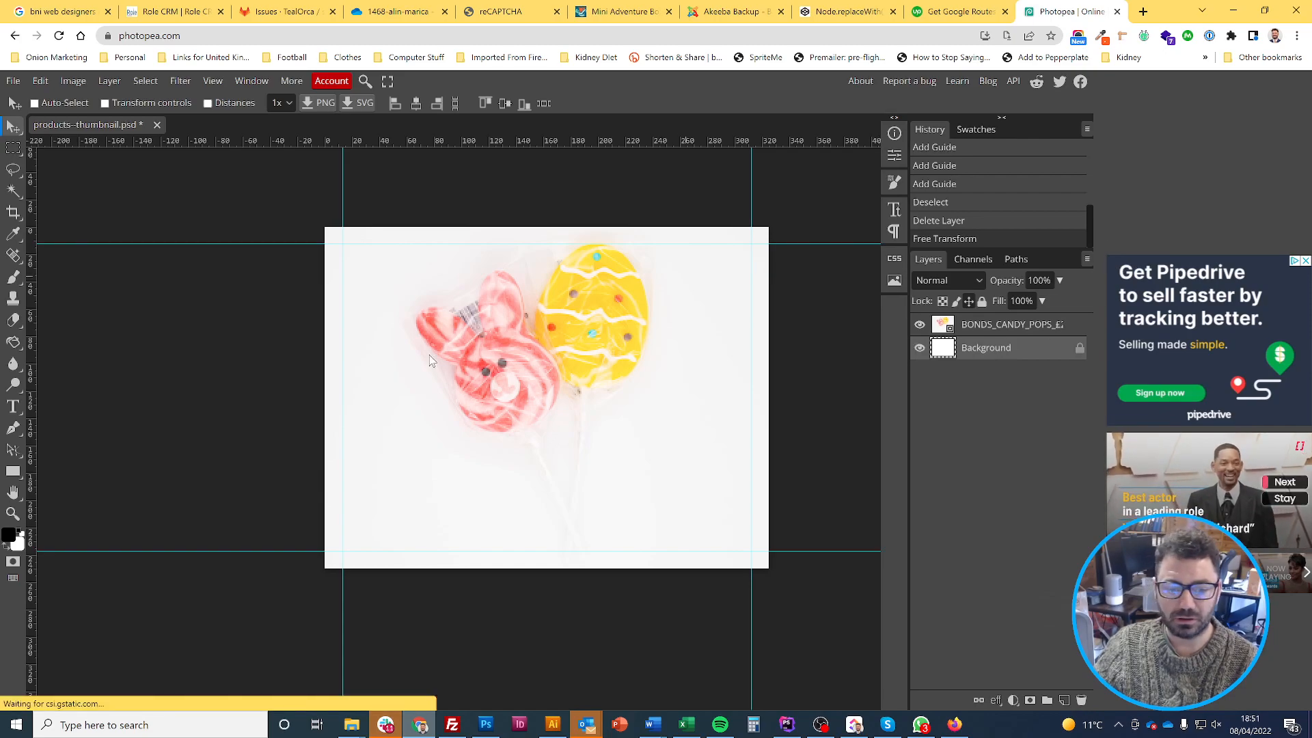
# Set the foreground colour to bright yellow, hex fcff00
pyautogui.click(10, 536)
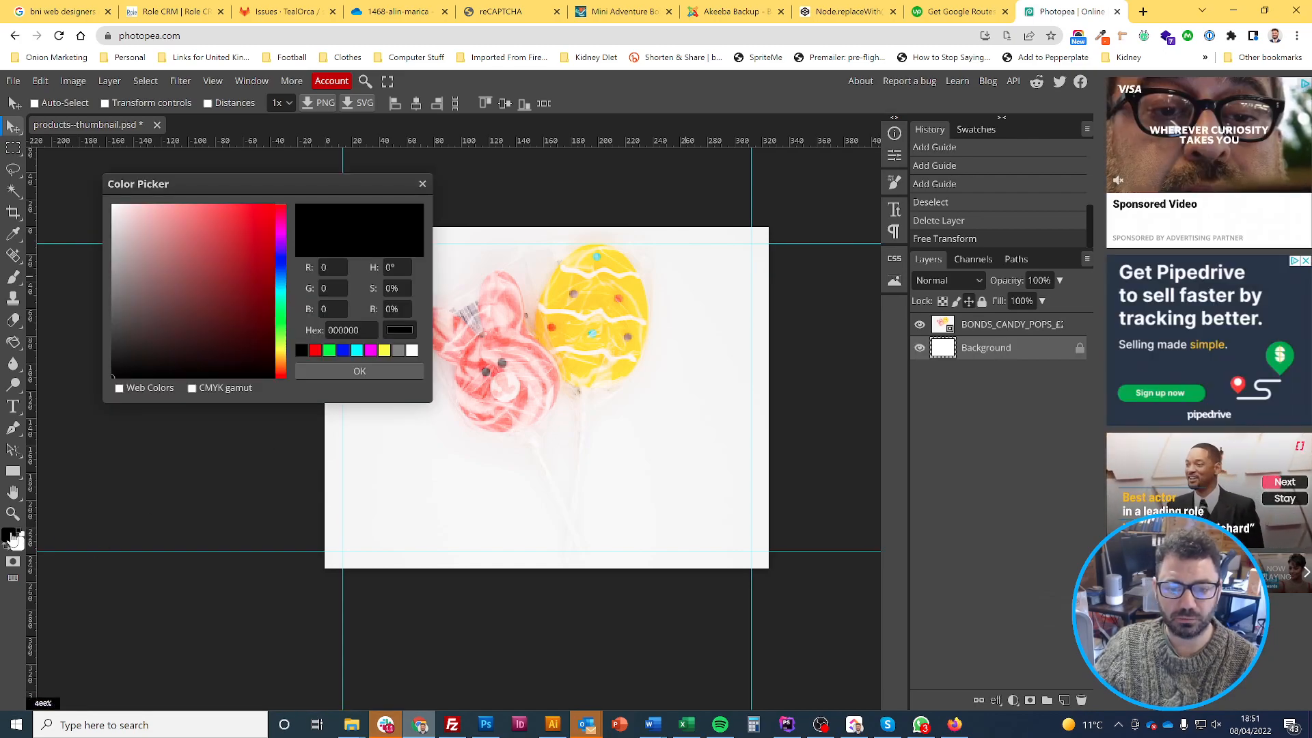
pyautogui.click(281, 348)
pyautogui.moveTo(270, 222); pyautogui.dragTo(280, 204)
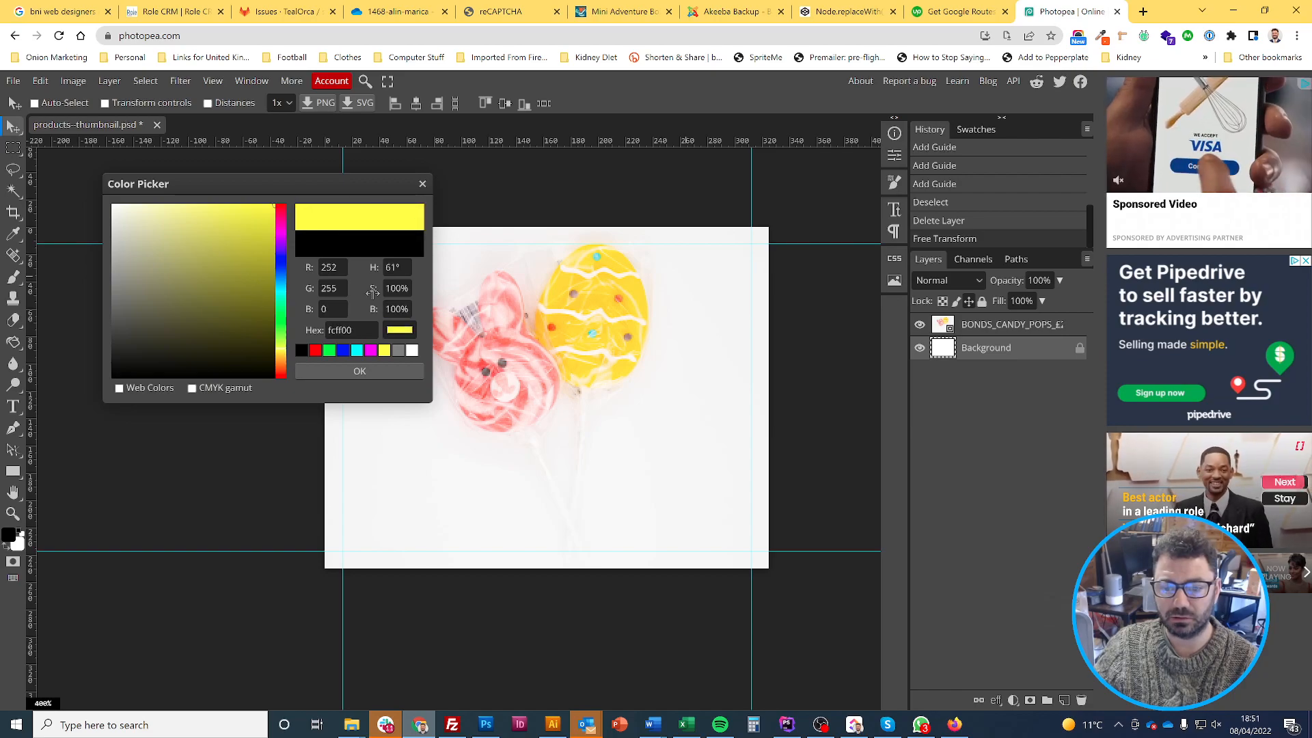
pyautogui.click(371, 371)
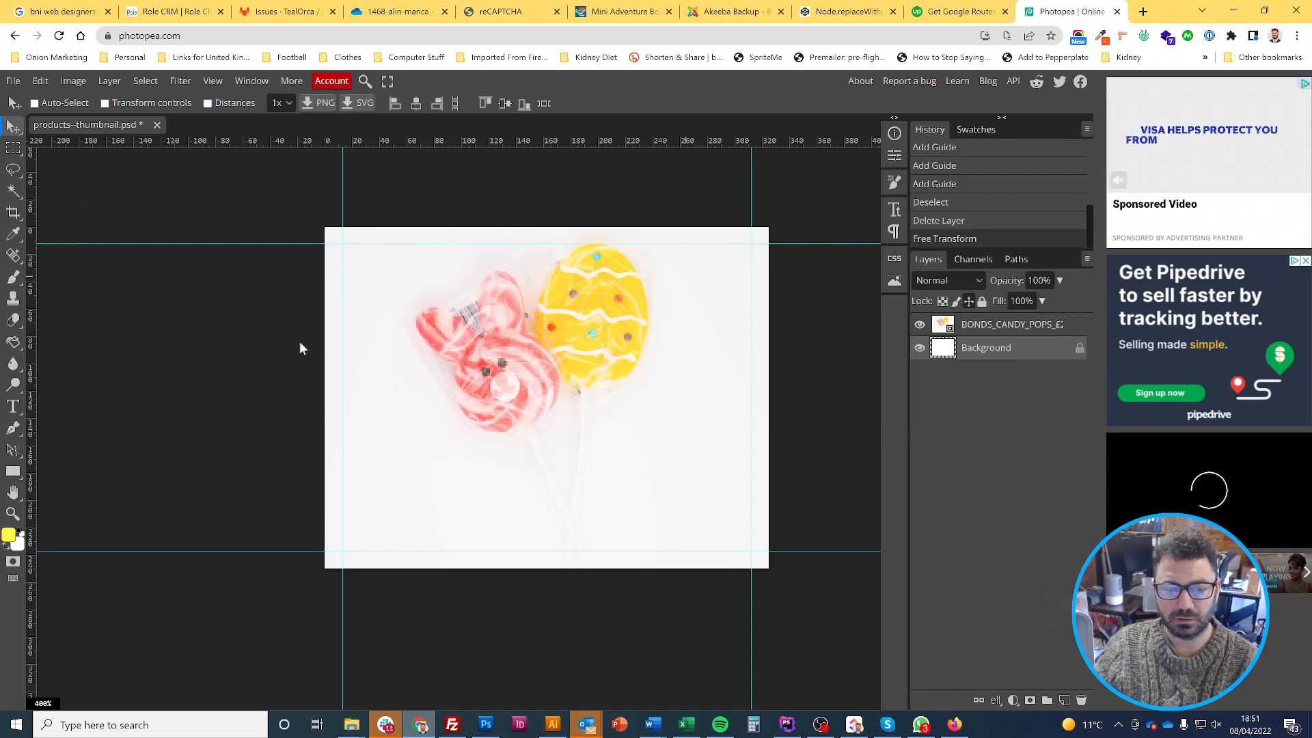
# Fill the Background layer with the yellow using the Paint Bucket, and toggle the candy pops layer off and on to check the fill
pyautogui.click(14, 342)
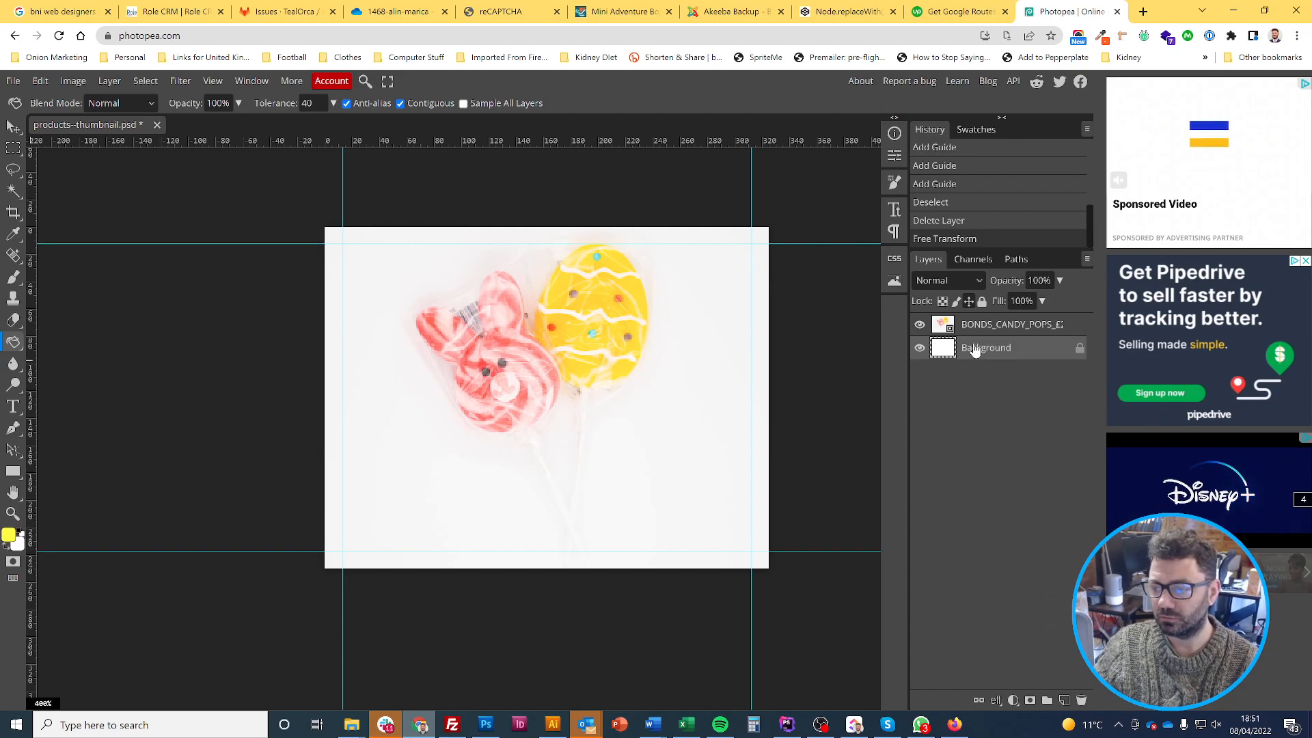
pyautogui.click(396, 429)
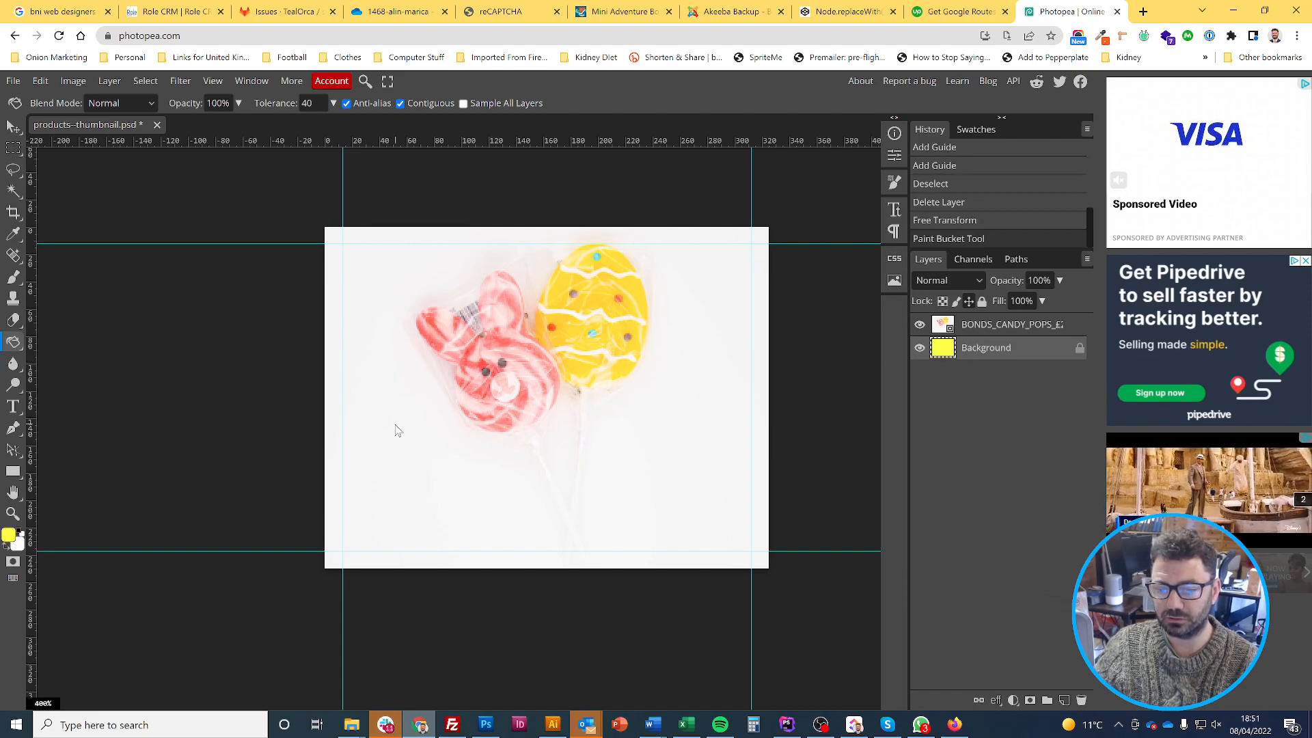
pyautogui.click(920, 326)
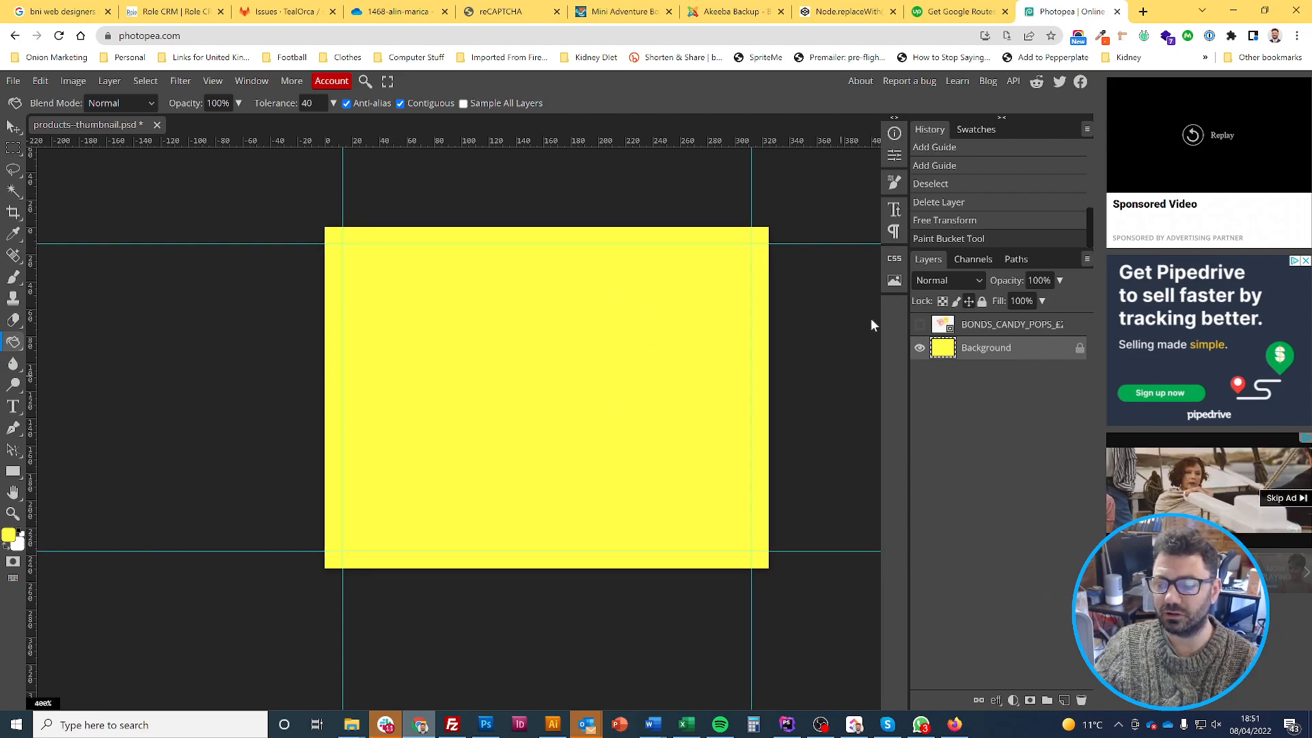
pyautogui.click(920, 326)
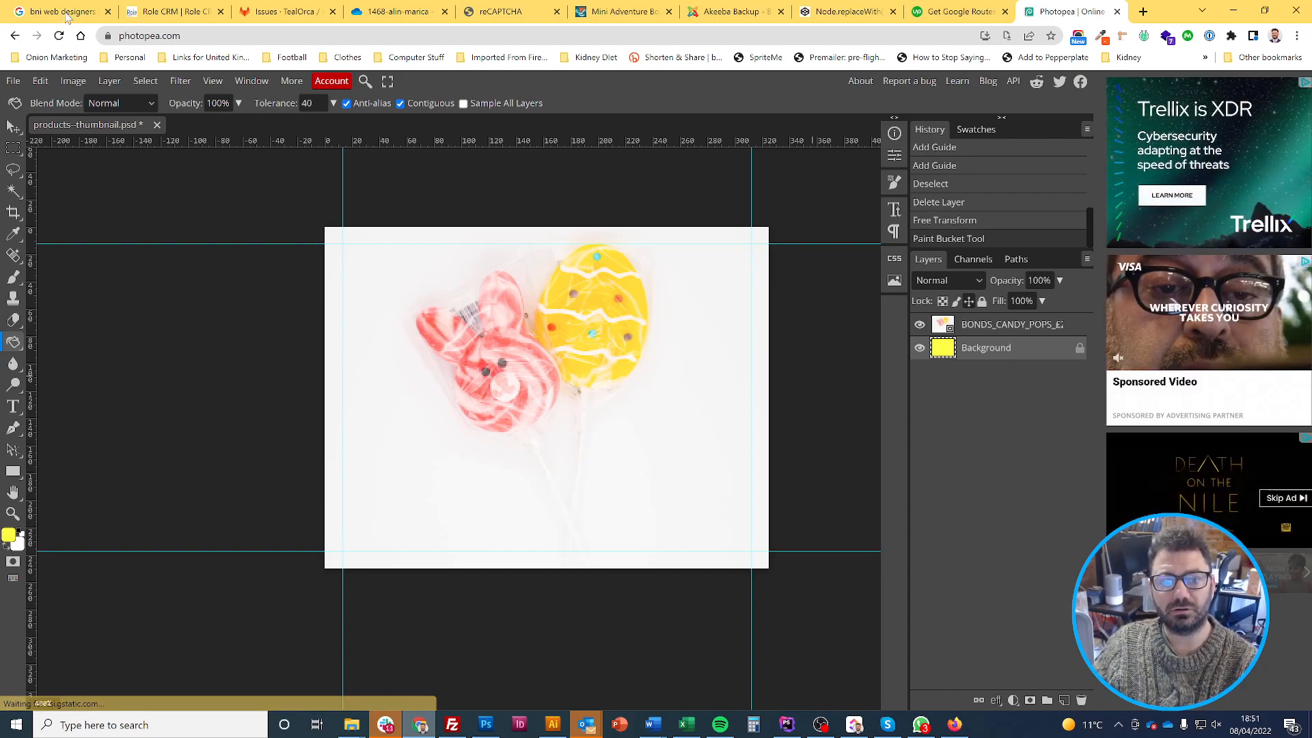
# Place the BONDS_PEANUT_BRITTLE_BAR image into the thumbnail document at its fitted size and hide the candy pops layer
pyautogui.click(13, 83)
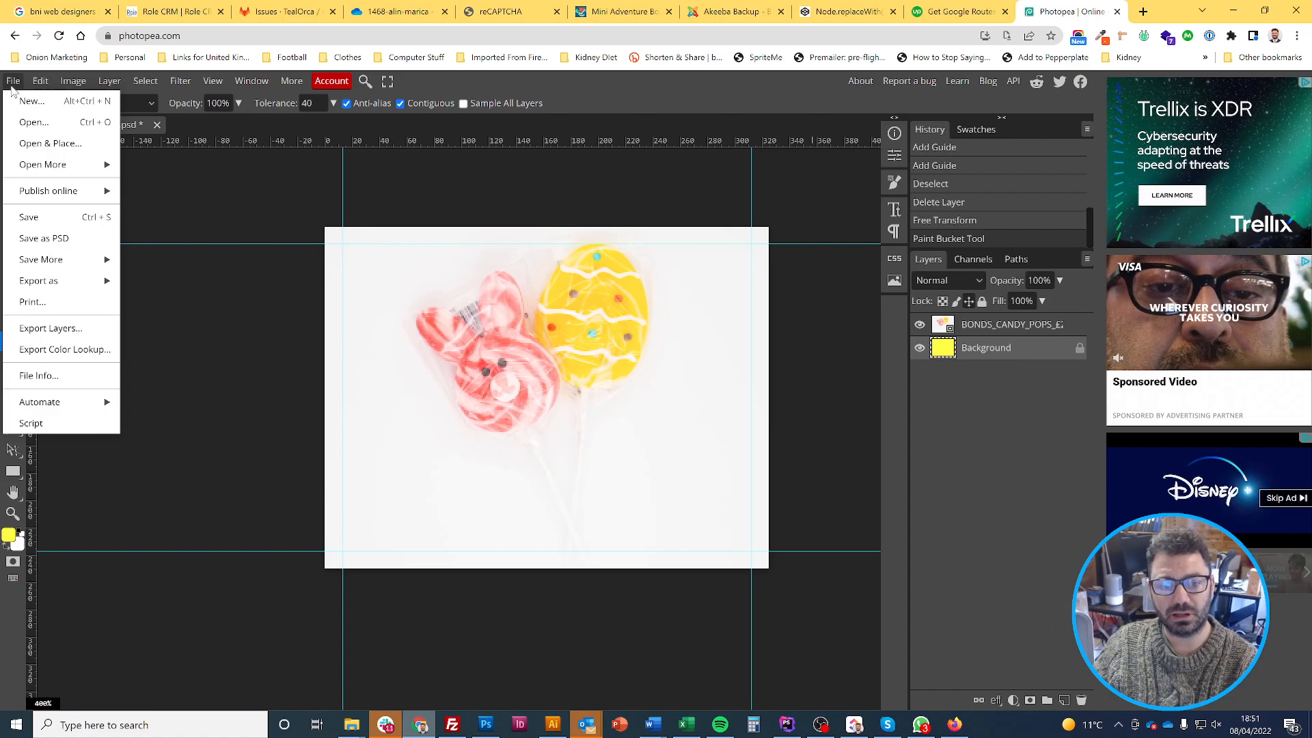
pyautogui.click(74, 147)
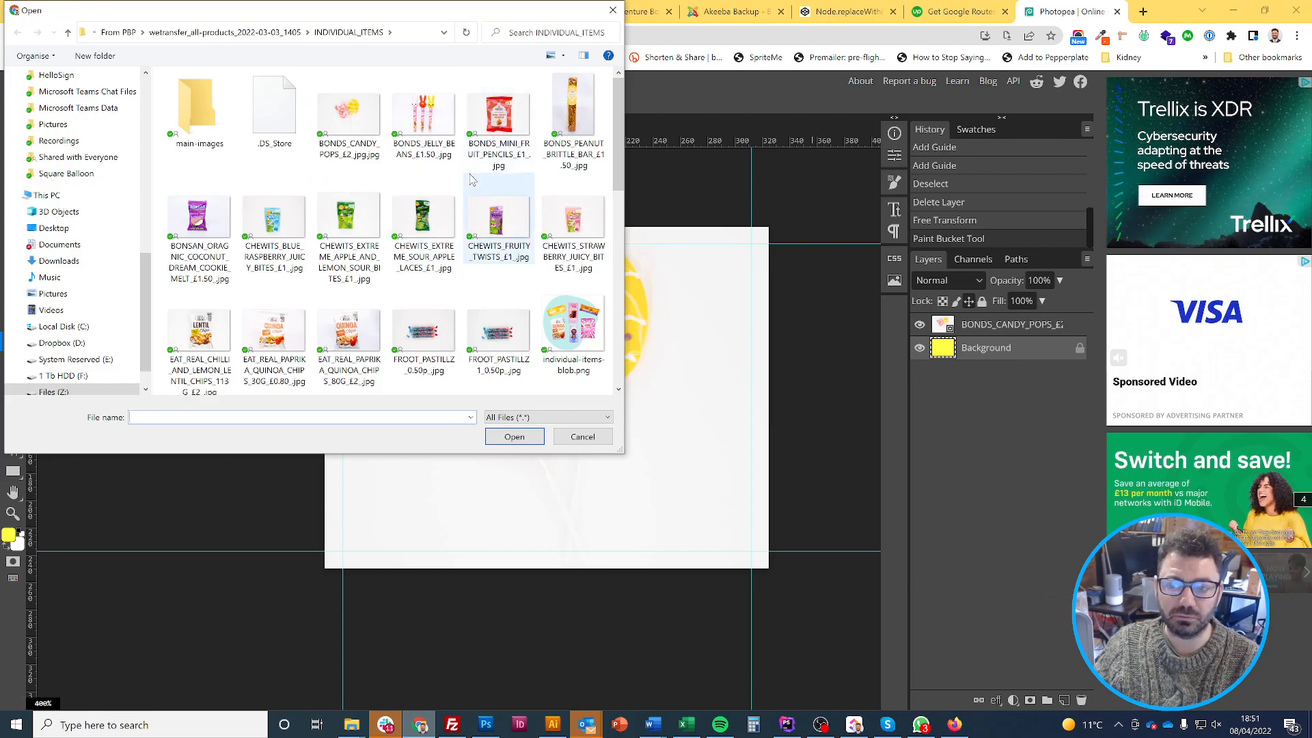
pyautogui.doubleClick(573, 119)
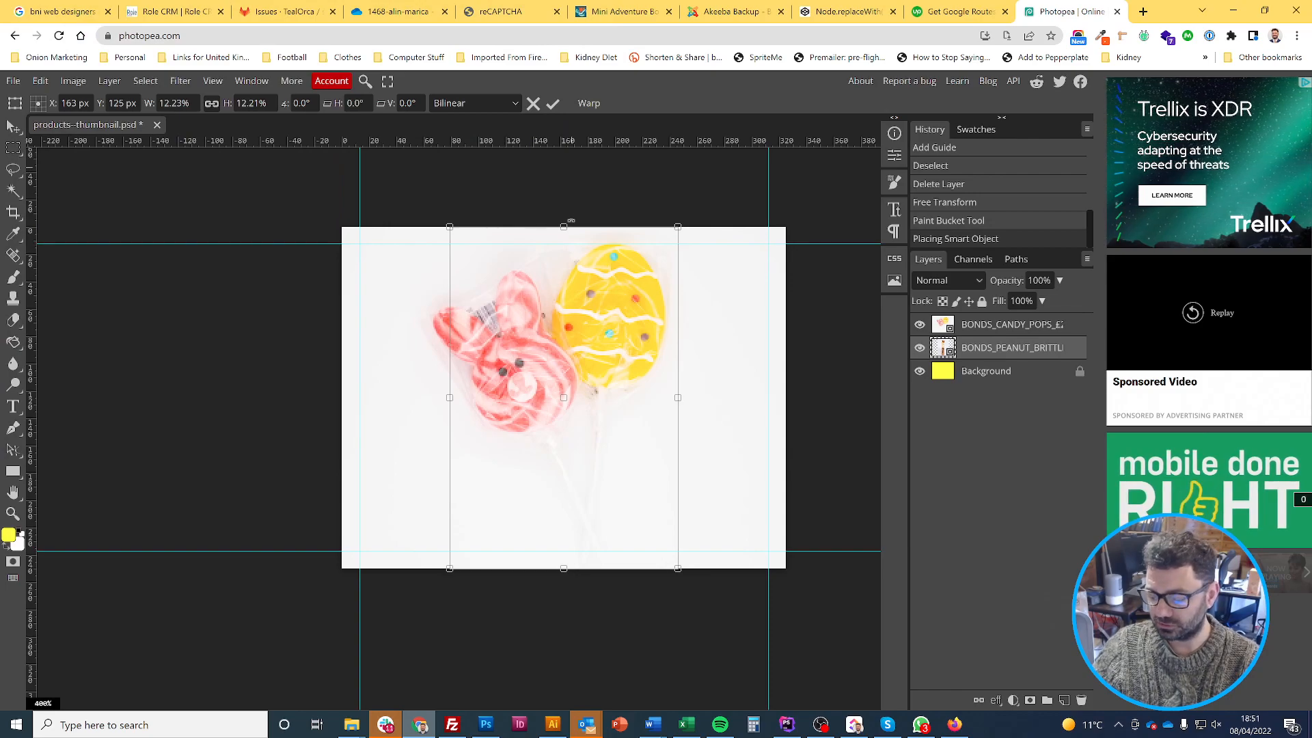
pyautogui.press('Return')
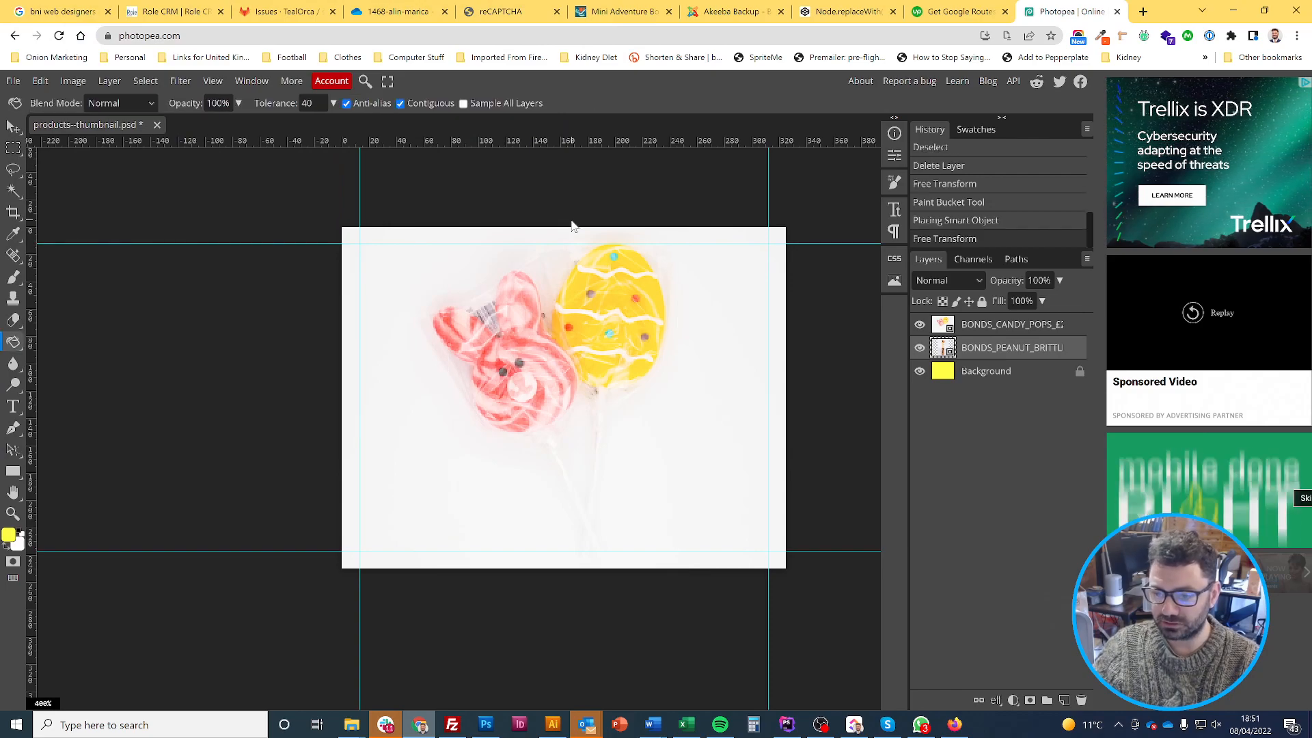
pyautogui.click(920, 328)
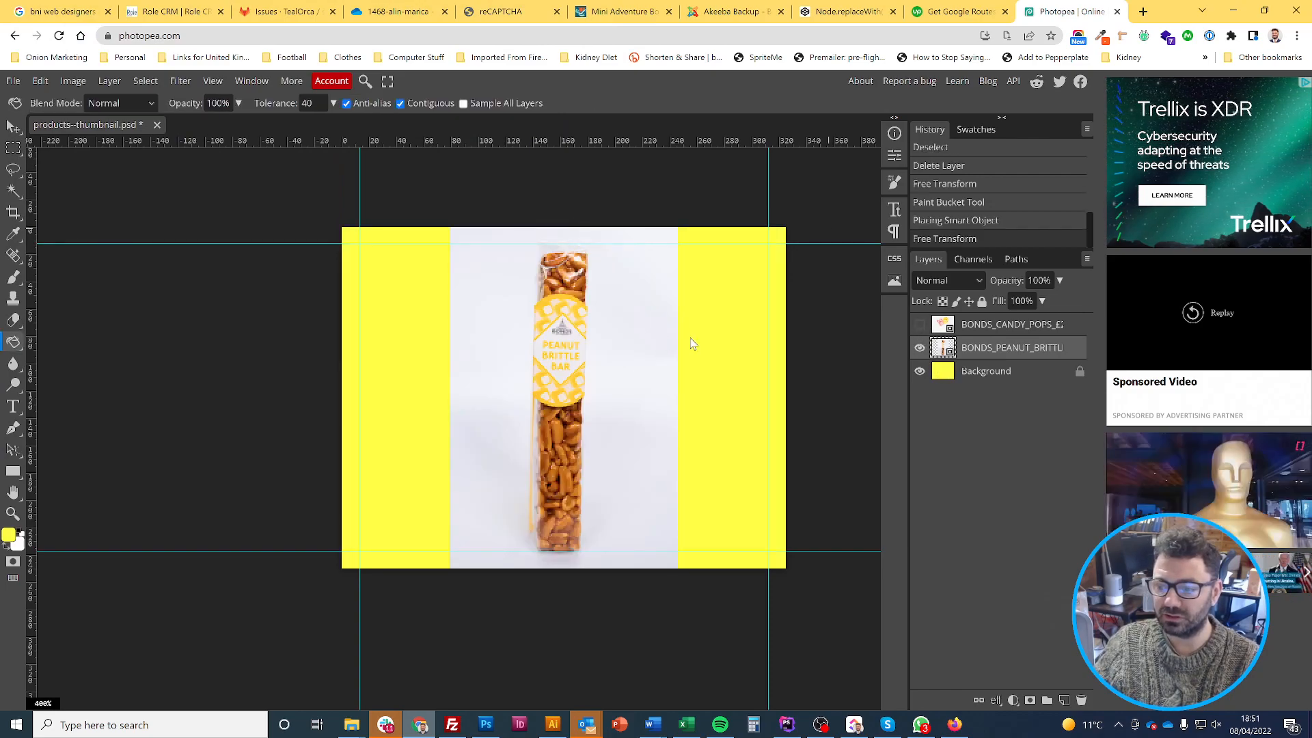
# Scale the peanut brittle bar image down very slightly, apply the transform and save the thumbnail PSD
pyautogui.click(13, 82)
pyautogui.moveTo(36, 89)
pyautogui.moveTo(74, 418)
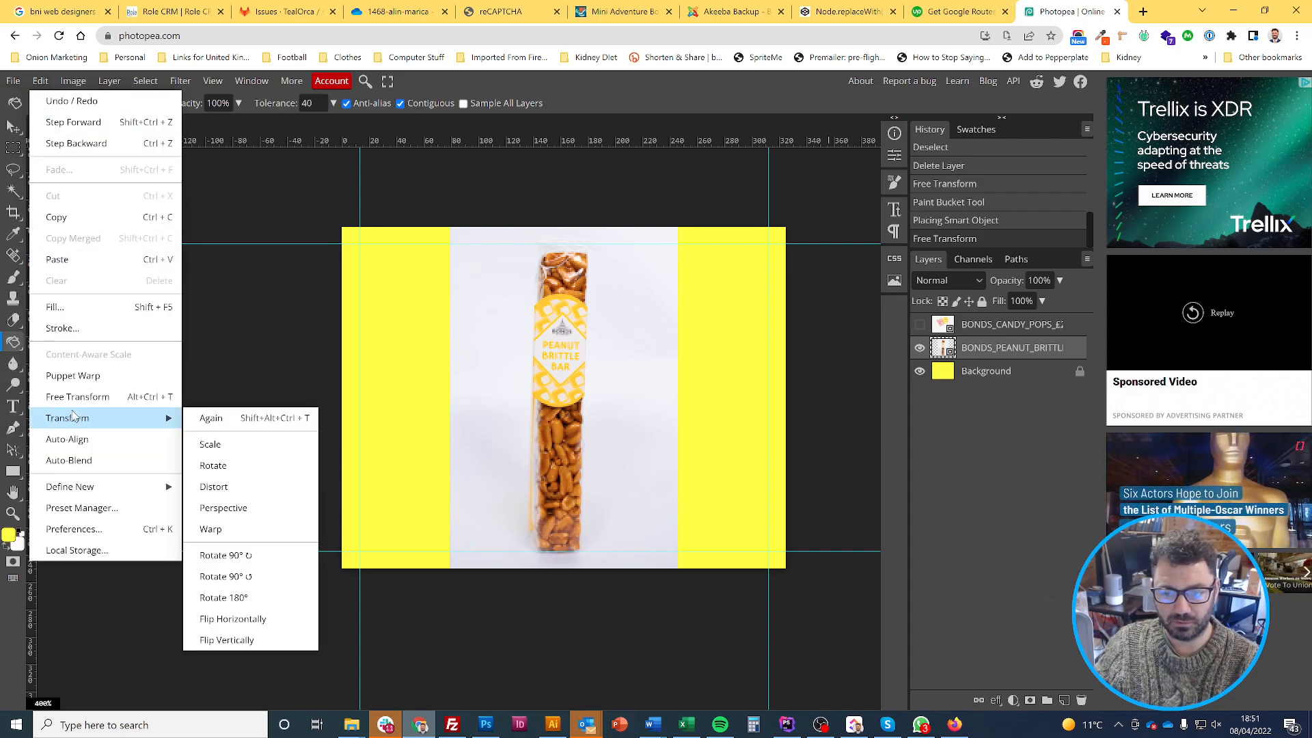
pyautogui.click(214, 445)
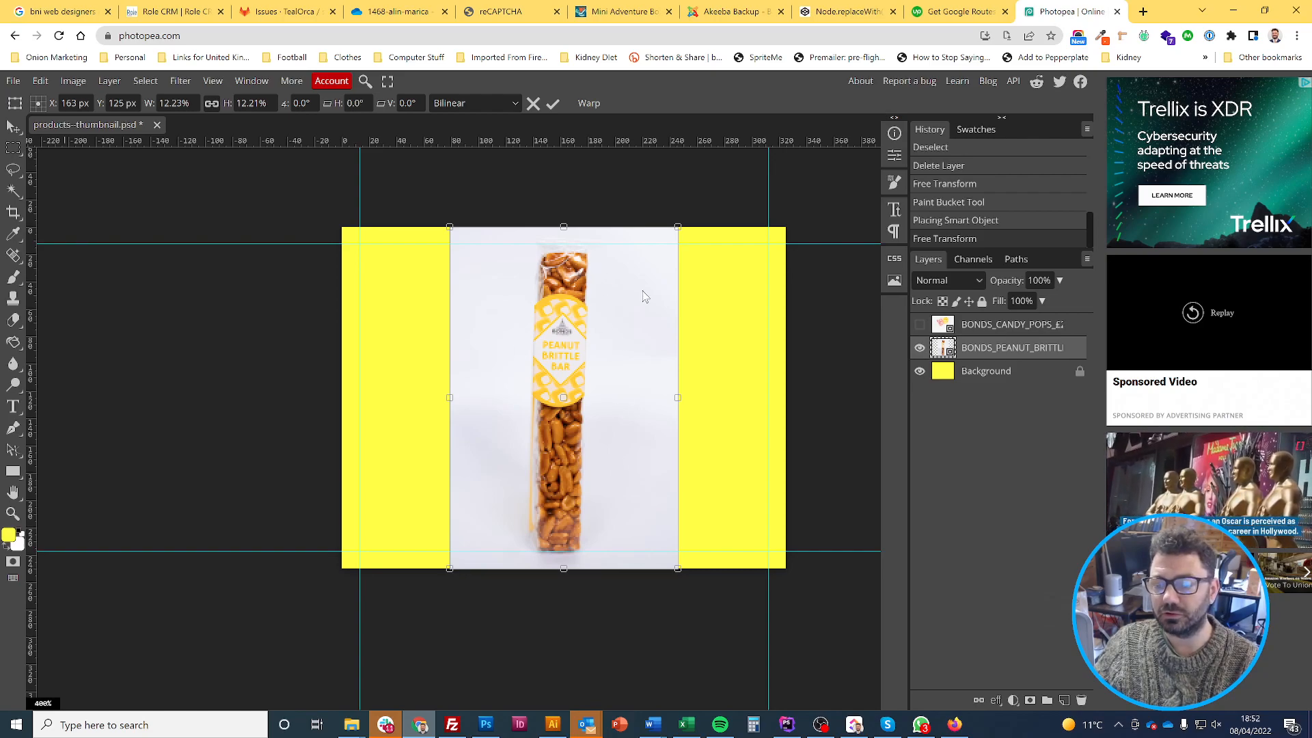
pyautogui.moveTo(677, 226)
pyautogui.mouseDown()
pyautogui.moveTo(662, 259)
pyautogui.moveTo(691, 222)
pyautogui.moveTo(680, 231)
pyautogui.mouseUp()
pyautogui.press('Return')
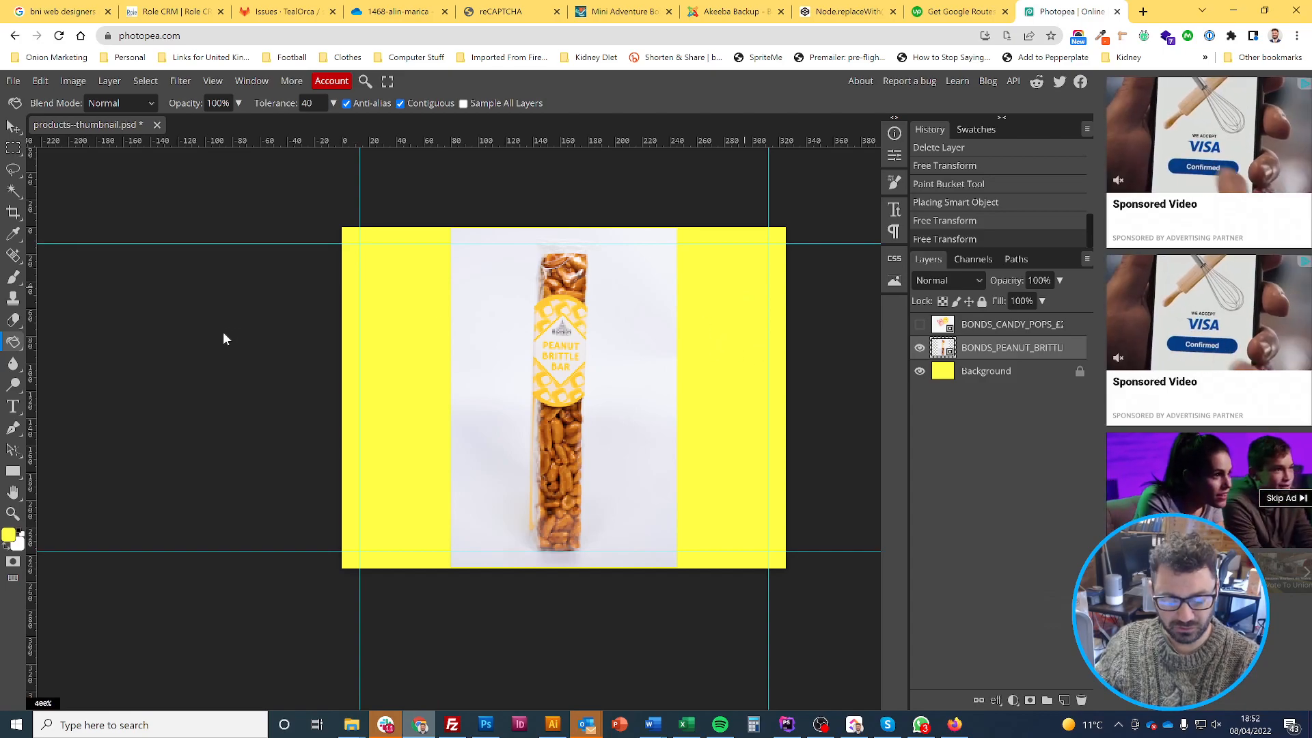
pyautogui.hotkey('ctrl', 's')
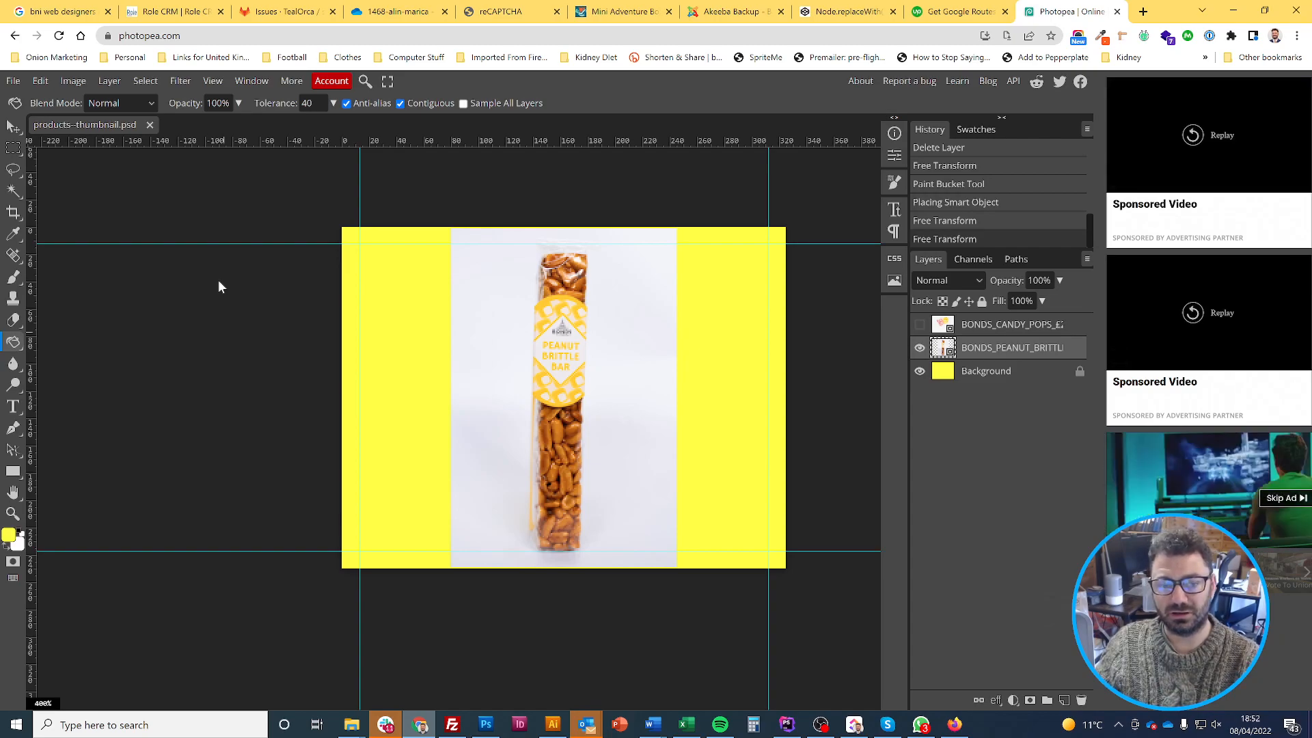
# Open the new project settings, and in Photoshop look up the canvas size of individual-products--main-image.psd for reference
pyautogui.click(13, 81)
pyautogui.click(27, 101)
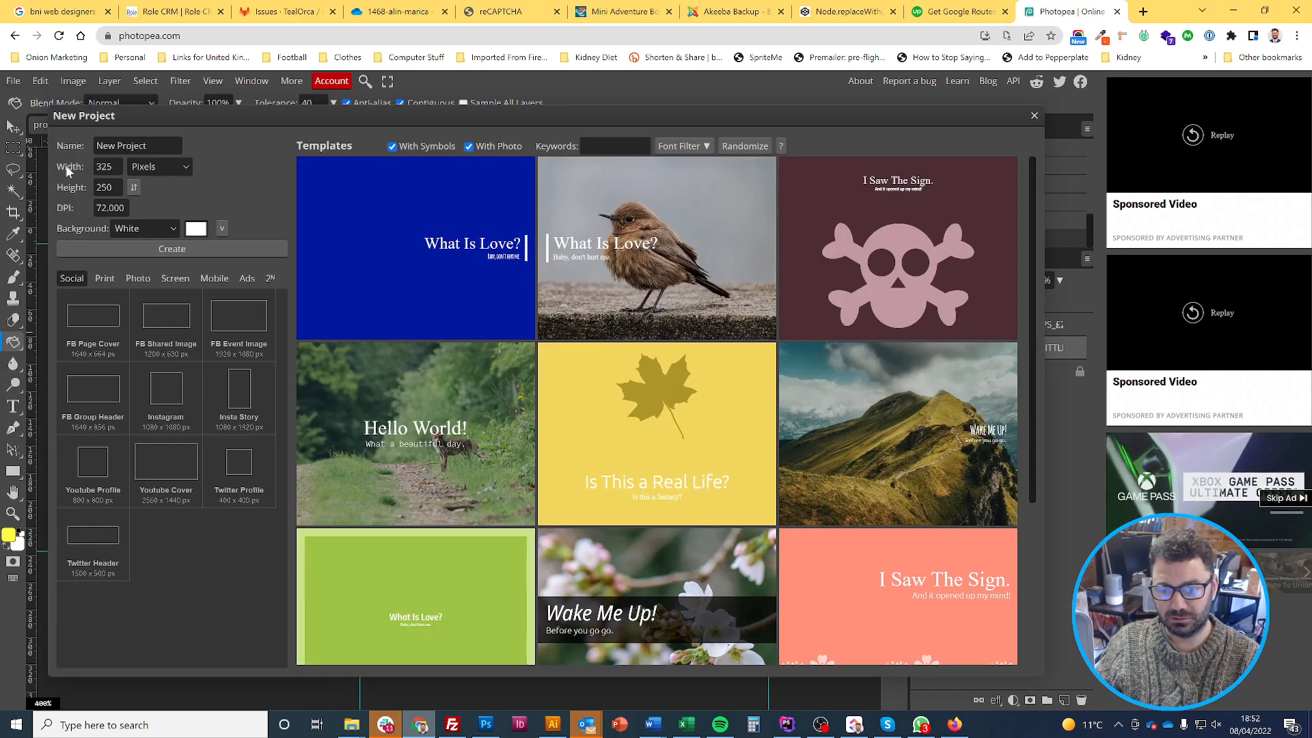
pyautogui.click(486, 728)
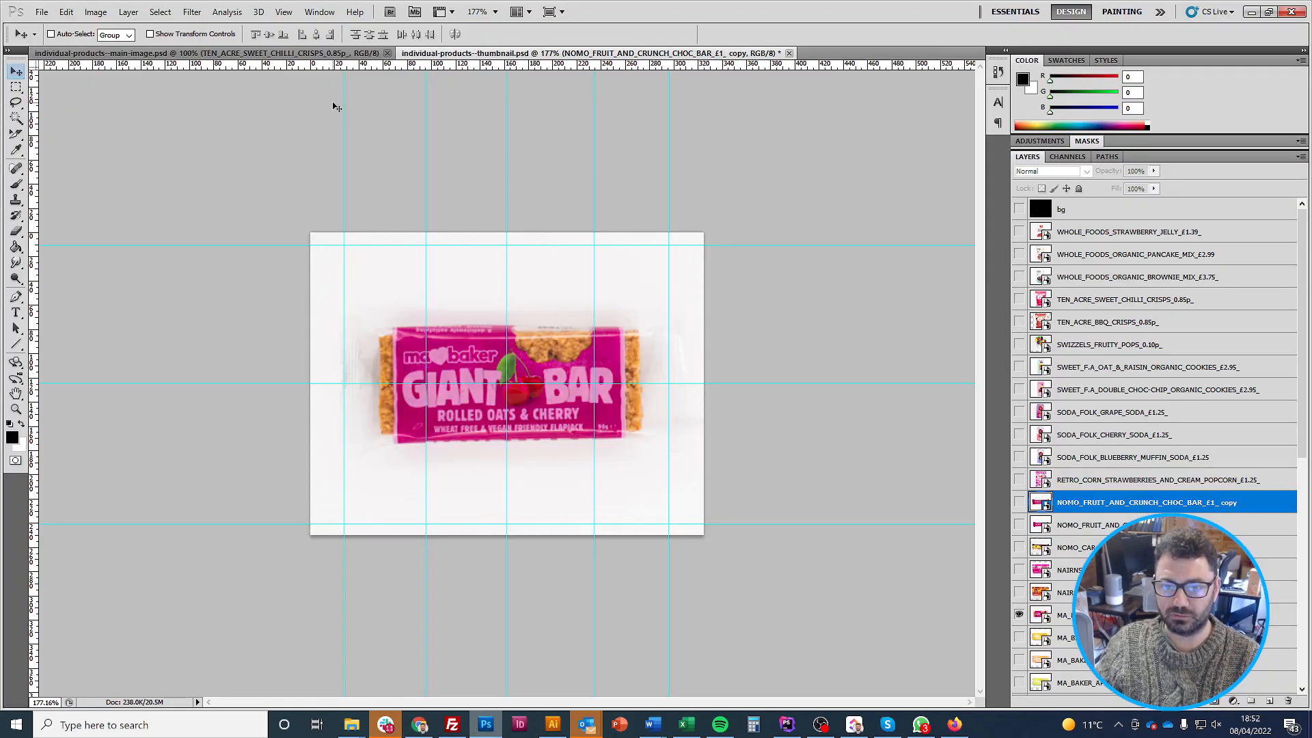
pyautogui.click(154, 53)
pyautogui.click(96, 11)
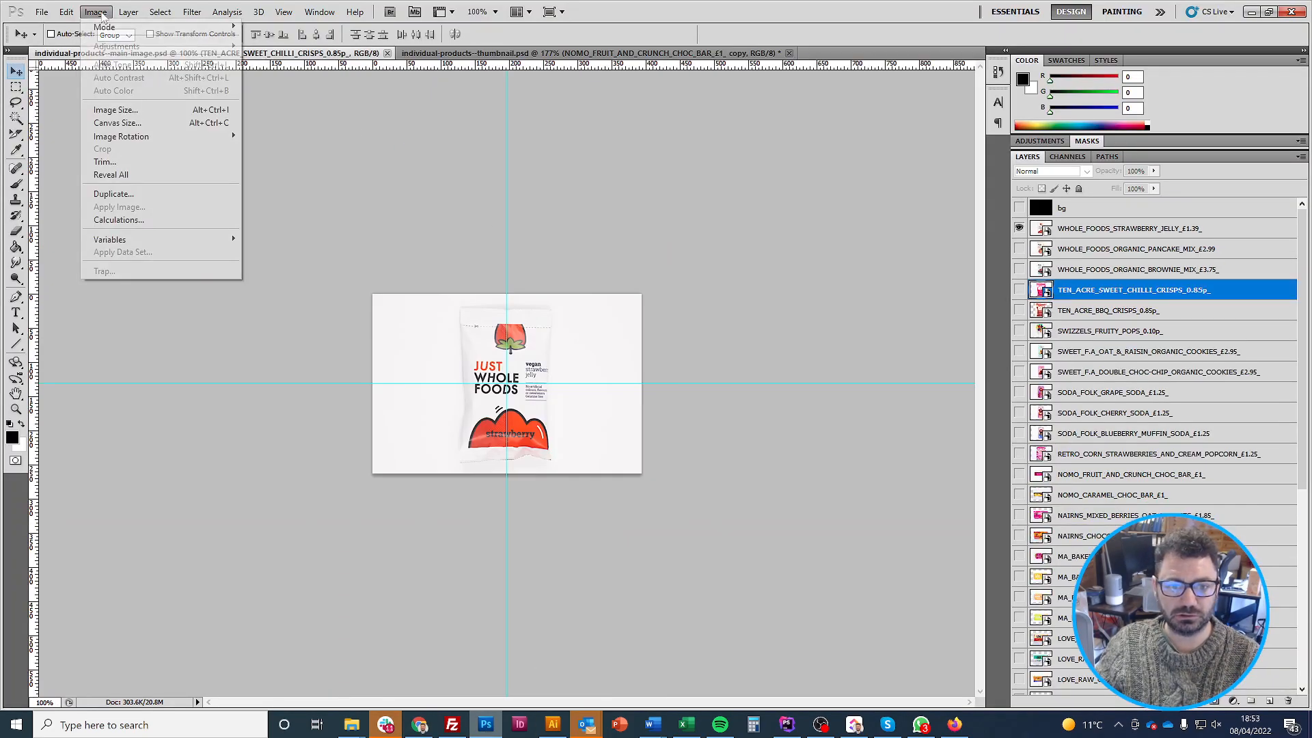
pyautogui.click(119, 125)
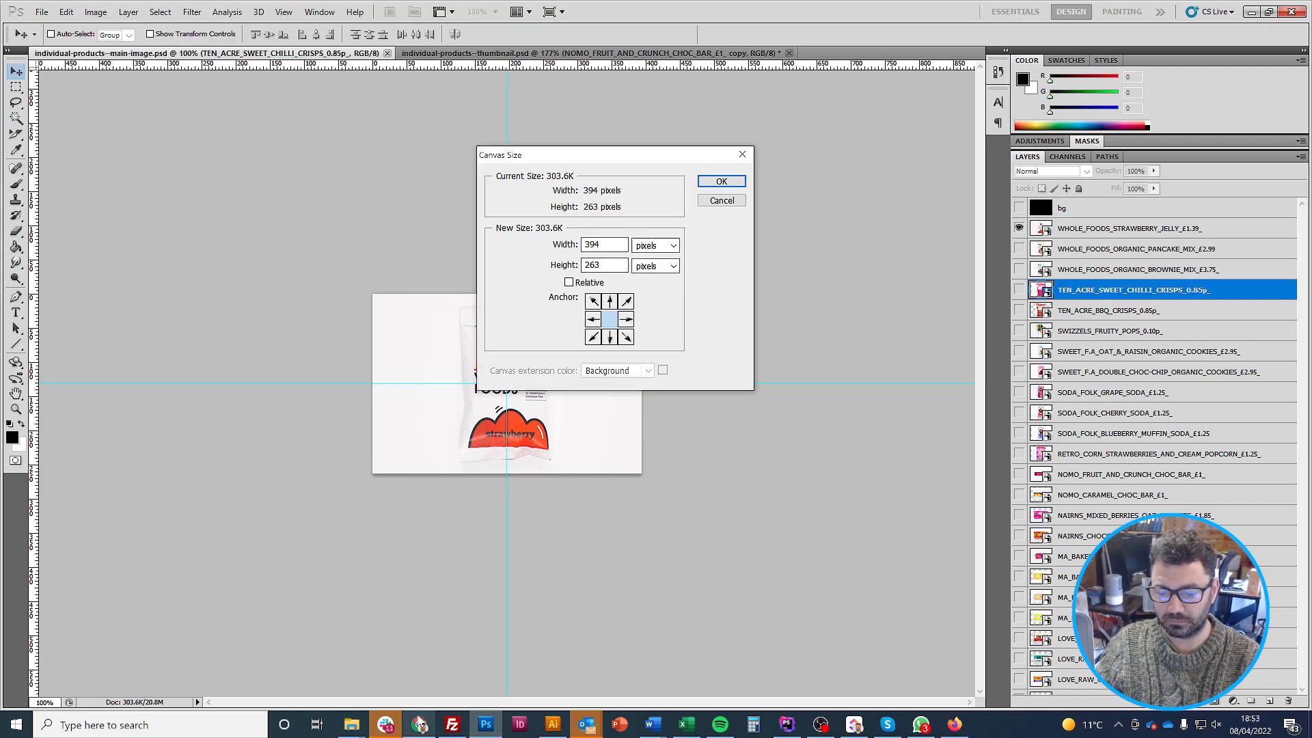
# Switch back to Photopea and create a new white project 394 pixels wide and 293 pixels high
pyautogui.click(420, 724)
pyautogui.doubleClick(122, 168)
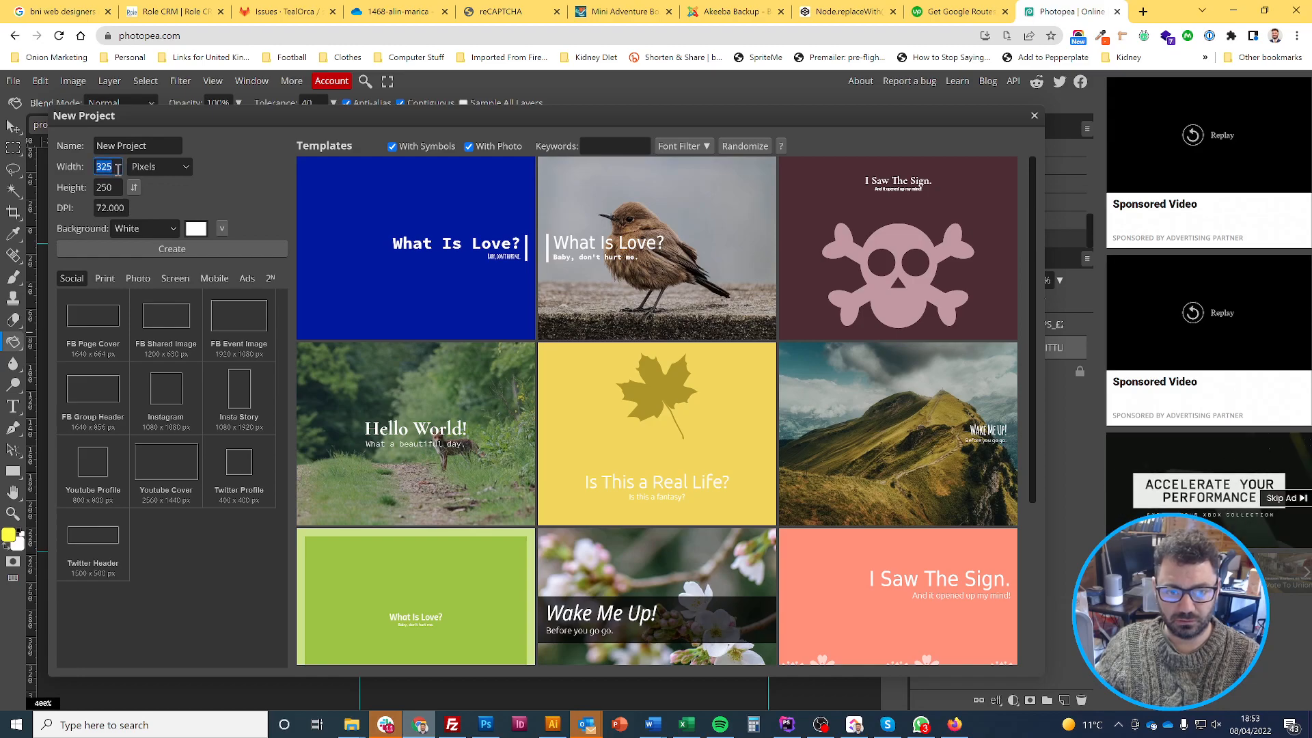
pyautogui.write('394')
pyautogui.press('Tab')
pyautogui.press('Tab')
pyautogui.write('293')
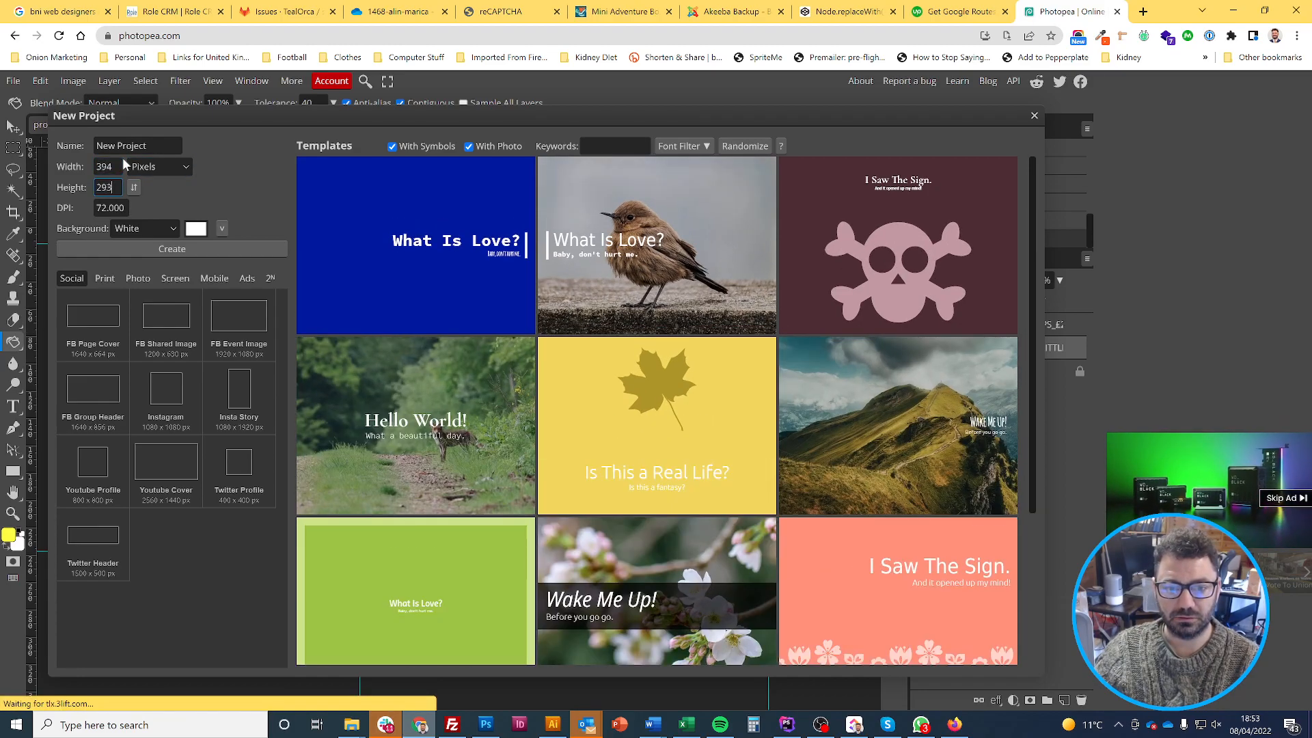
pyautogui.click(223, 250)
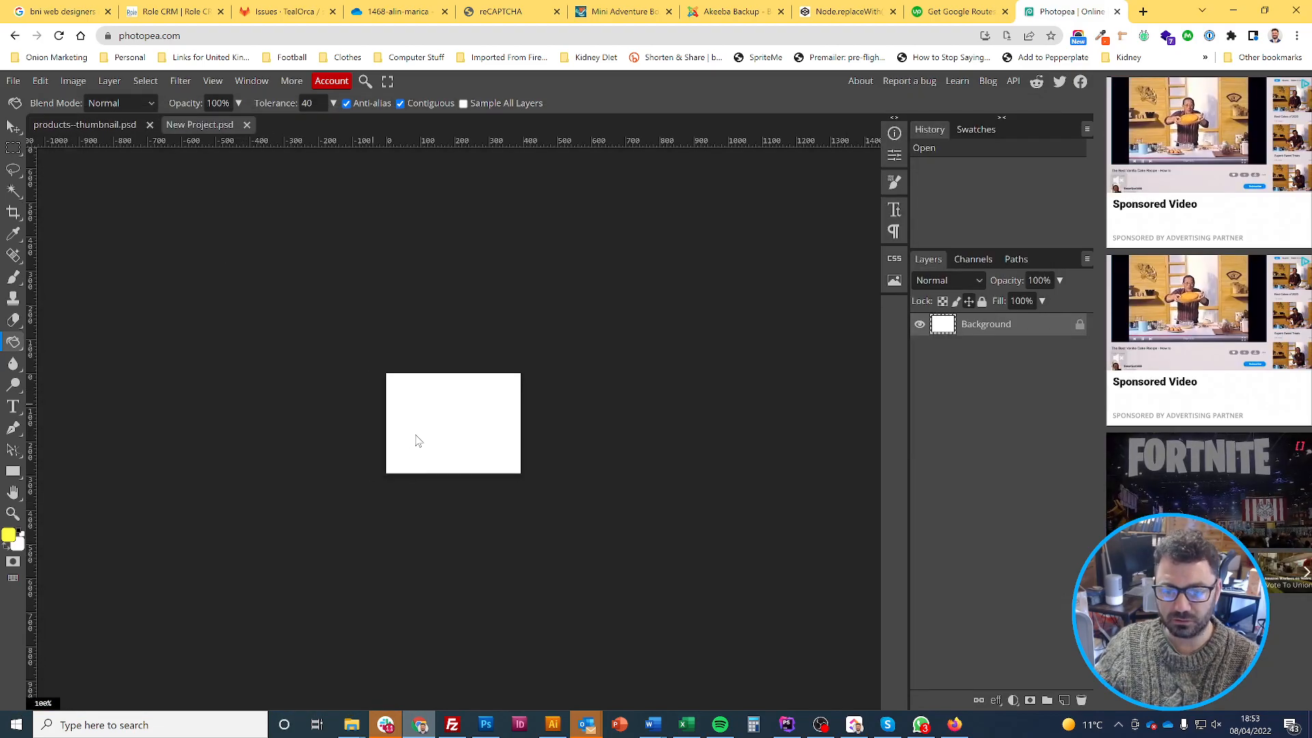
# Add a new layer above the Background in the new project and name it Rulers
pyautogui.scroll(2, 433, 424)
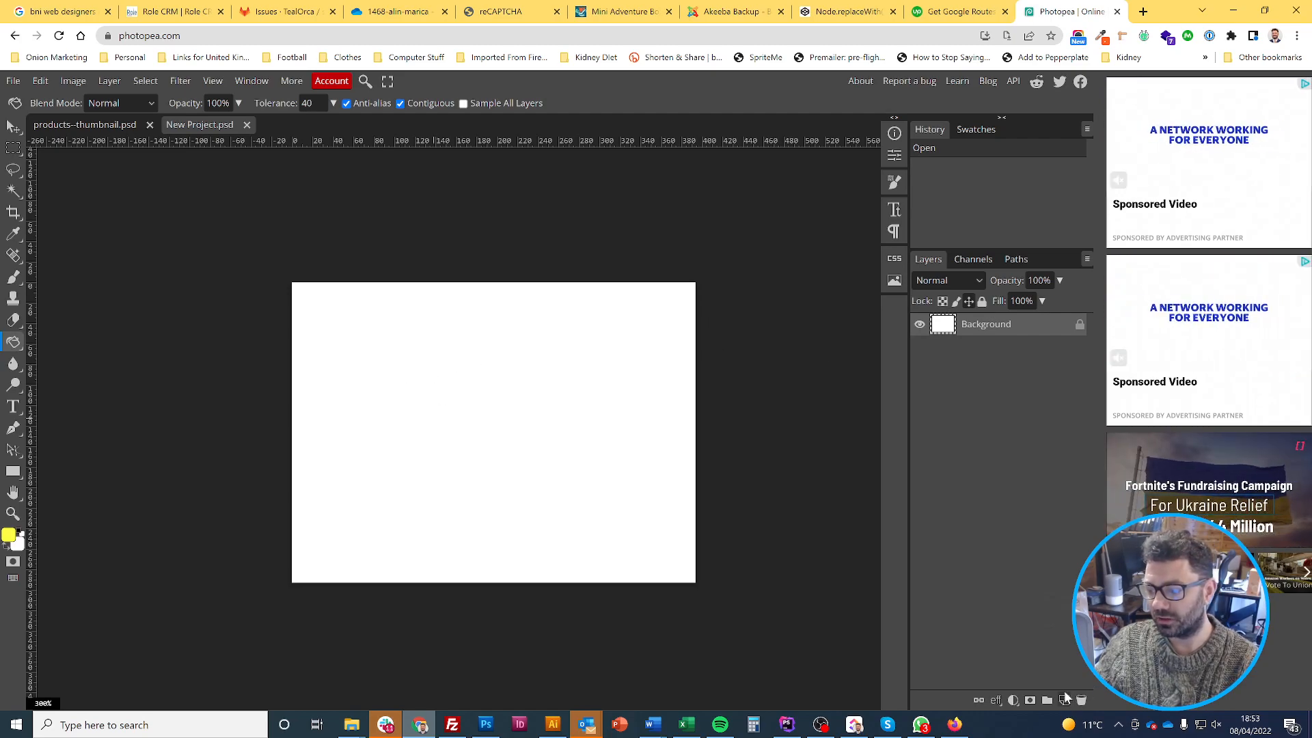
pyautogui.click(1064, 700)
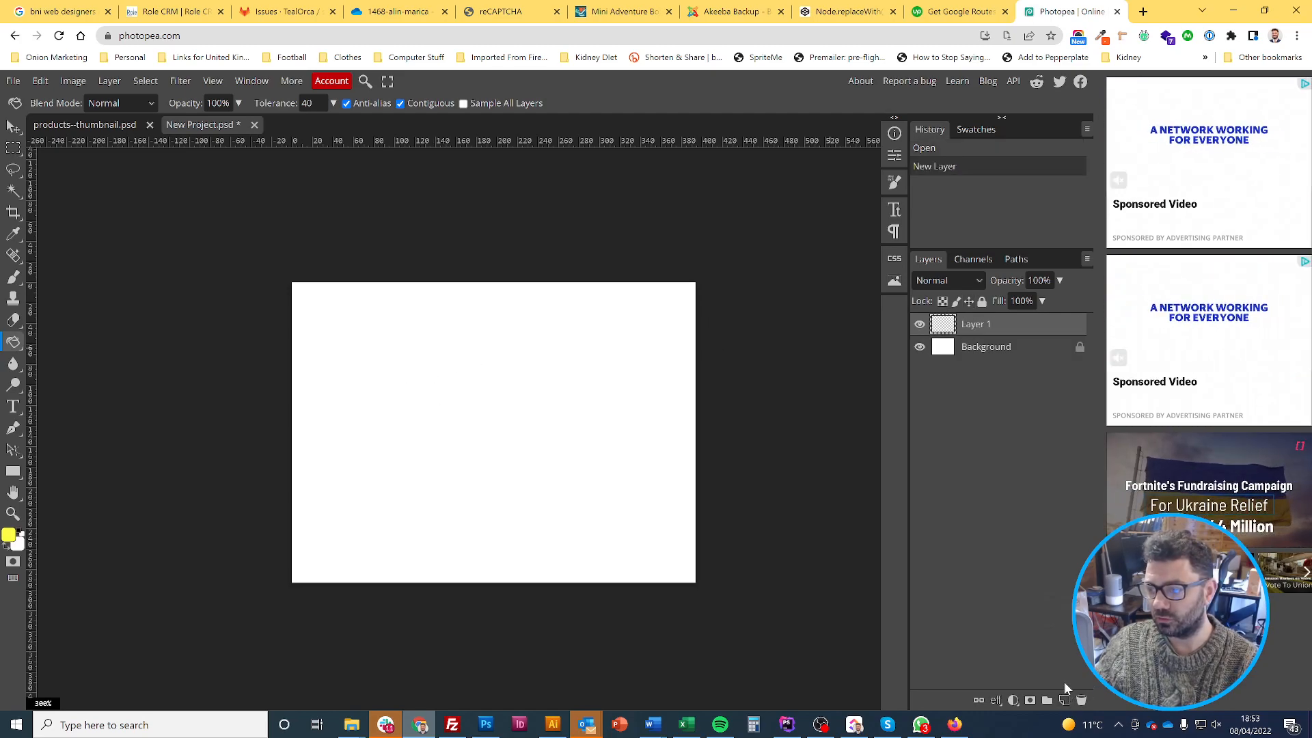
pyautogui.doubleClick(976, 326)
pyautogui.write('Rule')
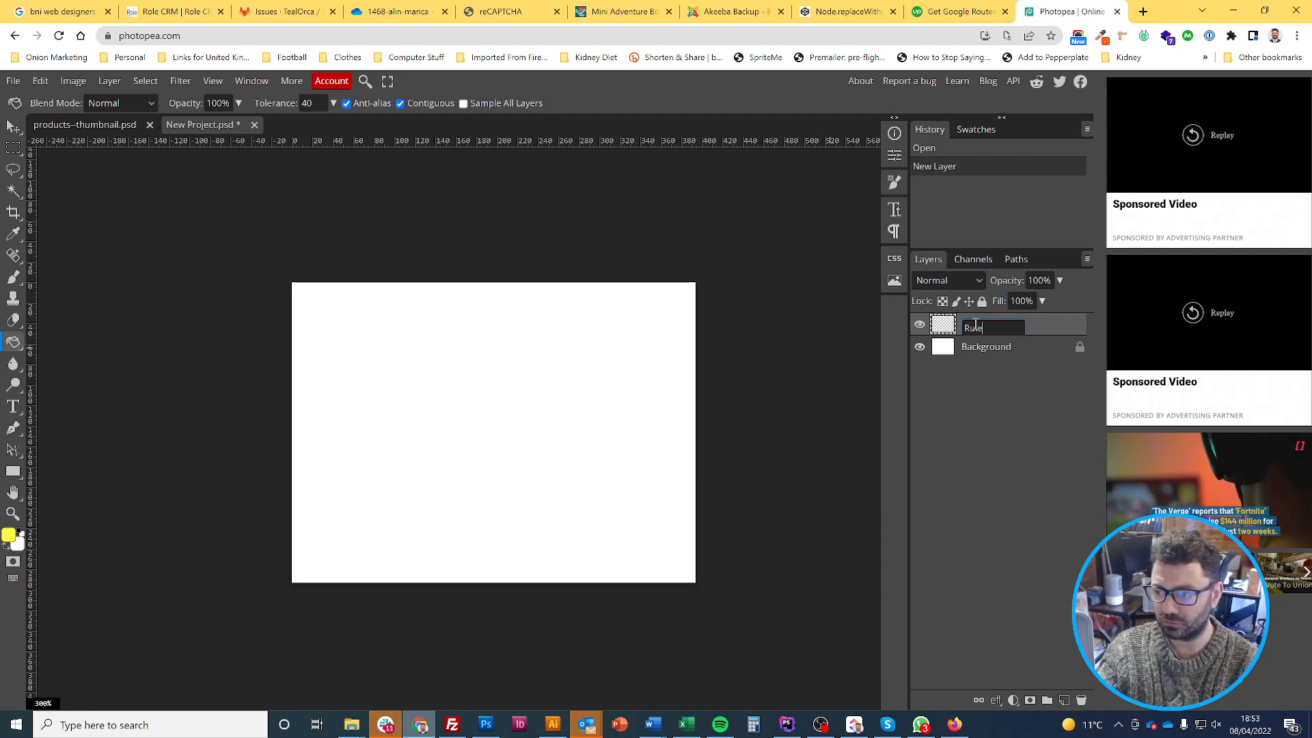
pyautogui.write('rs')
pyautogui.press('Return')
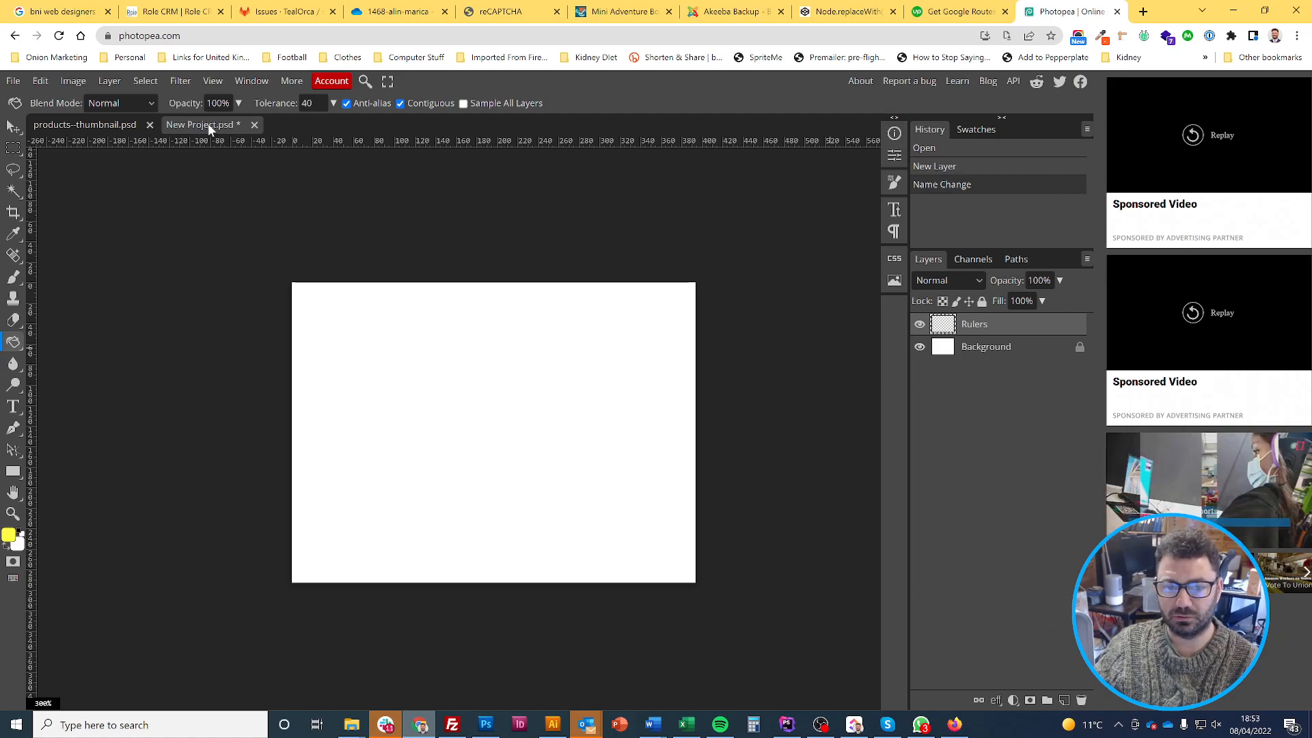
# Review the products--thumbnail document for reference, pick the Rectangle Select tool and return to New Project
pyautogui.click(107, 124)
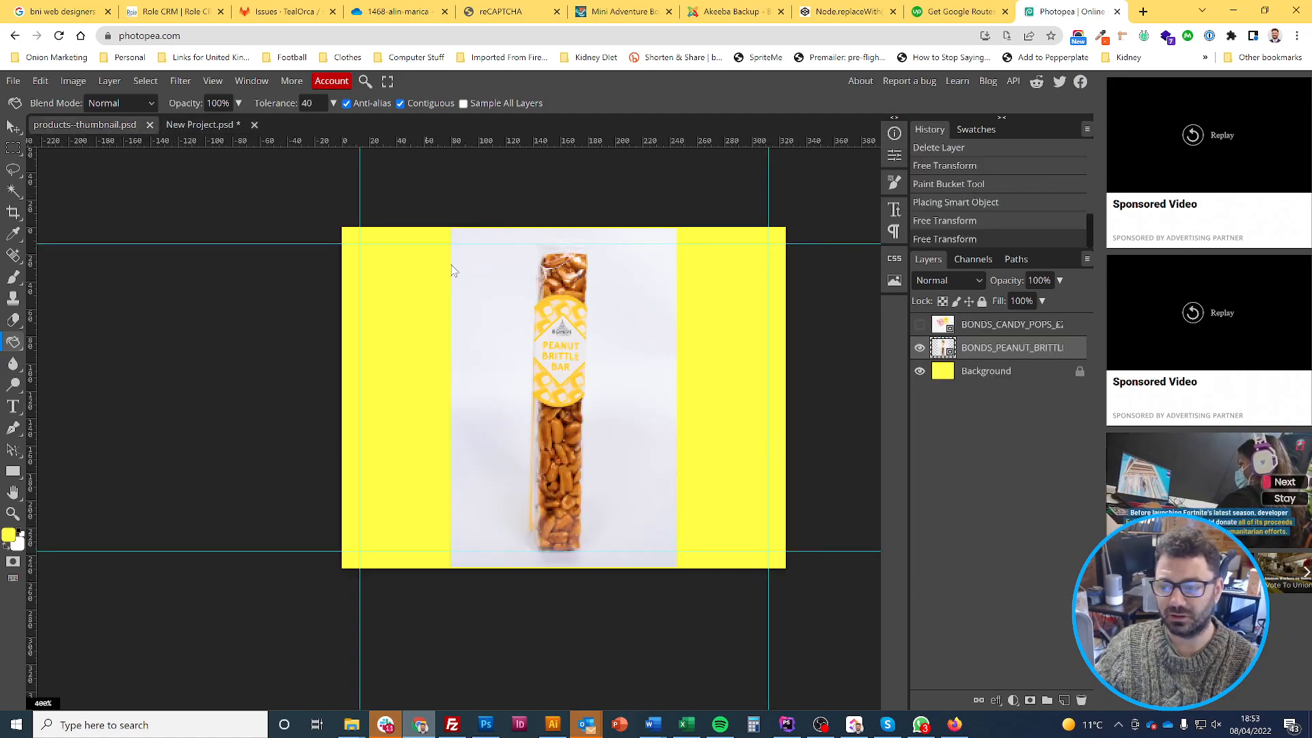
pyautogui.click(17, 150)
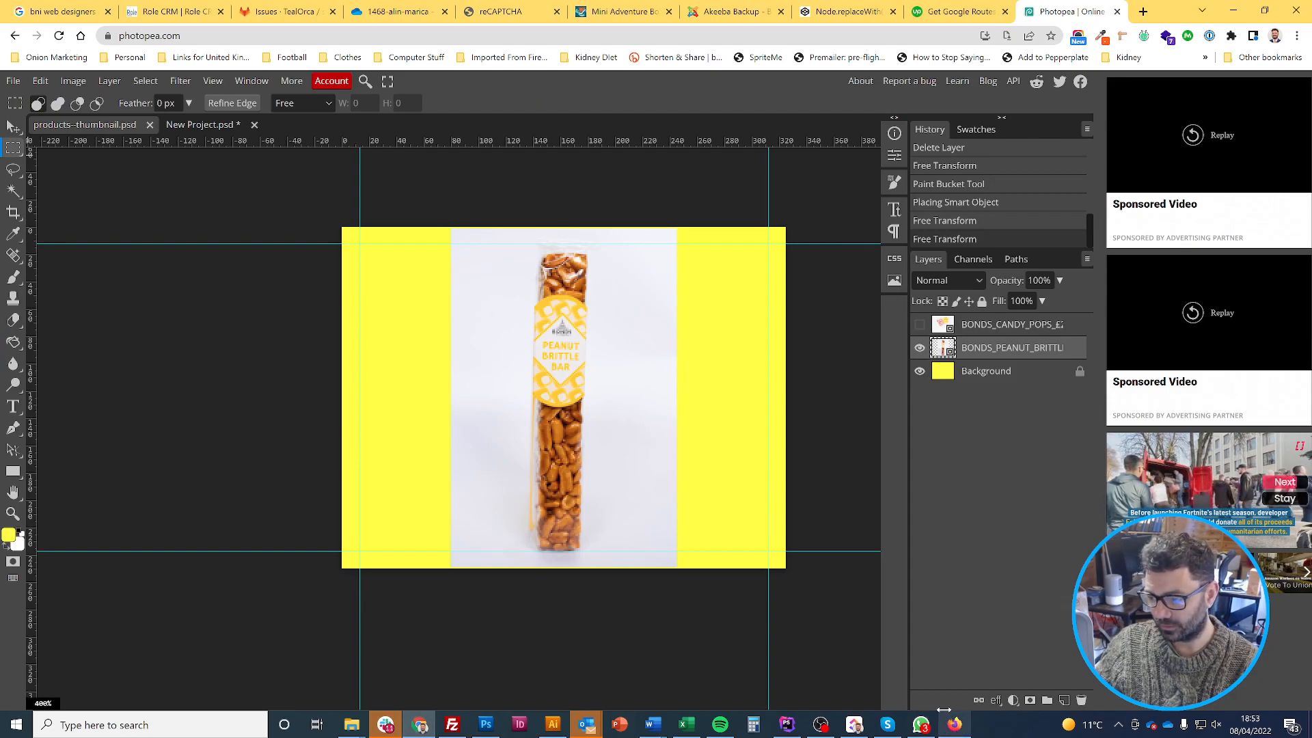
pyautogui.click(210, 125)
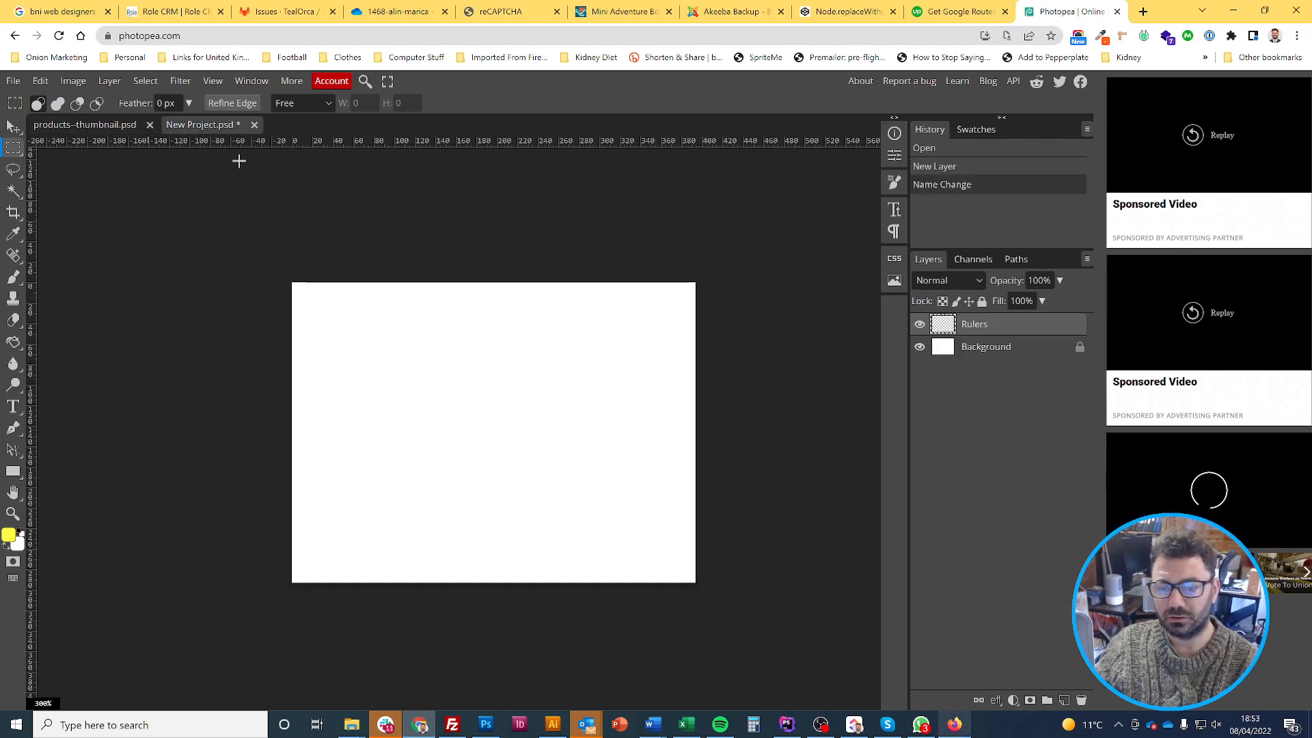
# Select the whole canvas and fill the Rulers layer with yellow using the Paint Bucket
pyautogui.hotkey('ctrl', 'a')
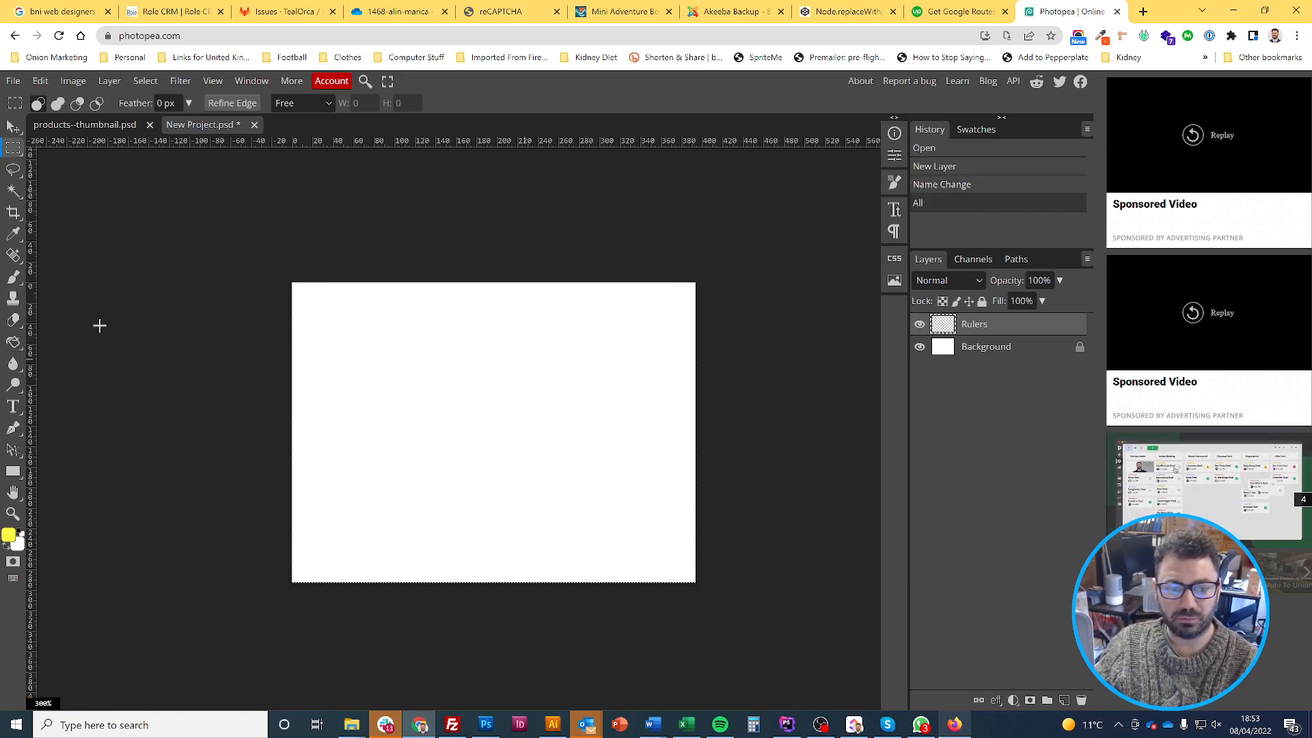
pyautogui.click(15, 343)
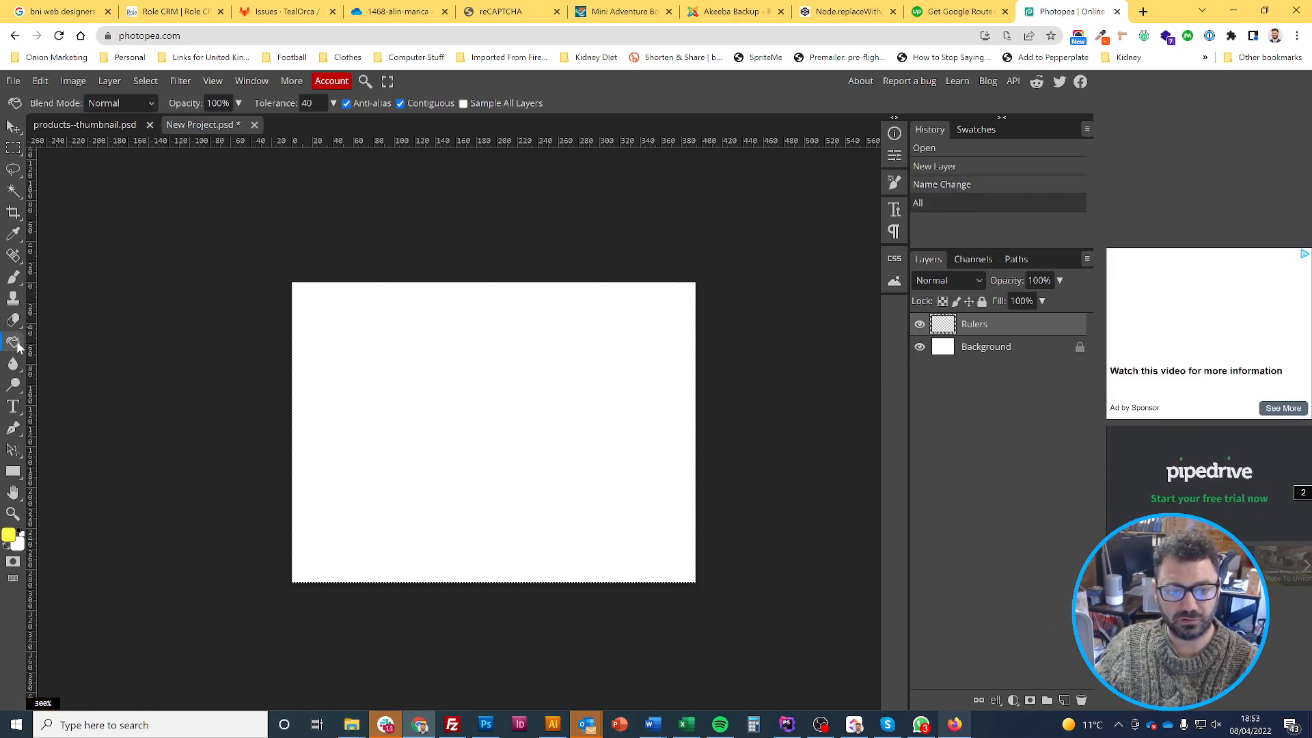
pyautogui.click(409, 351)
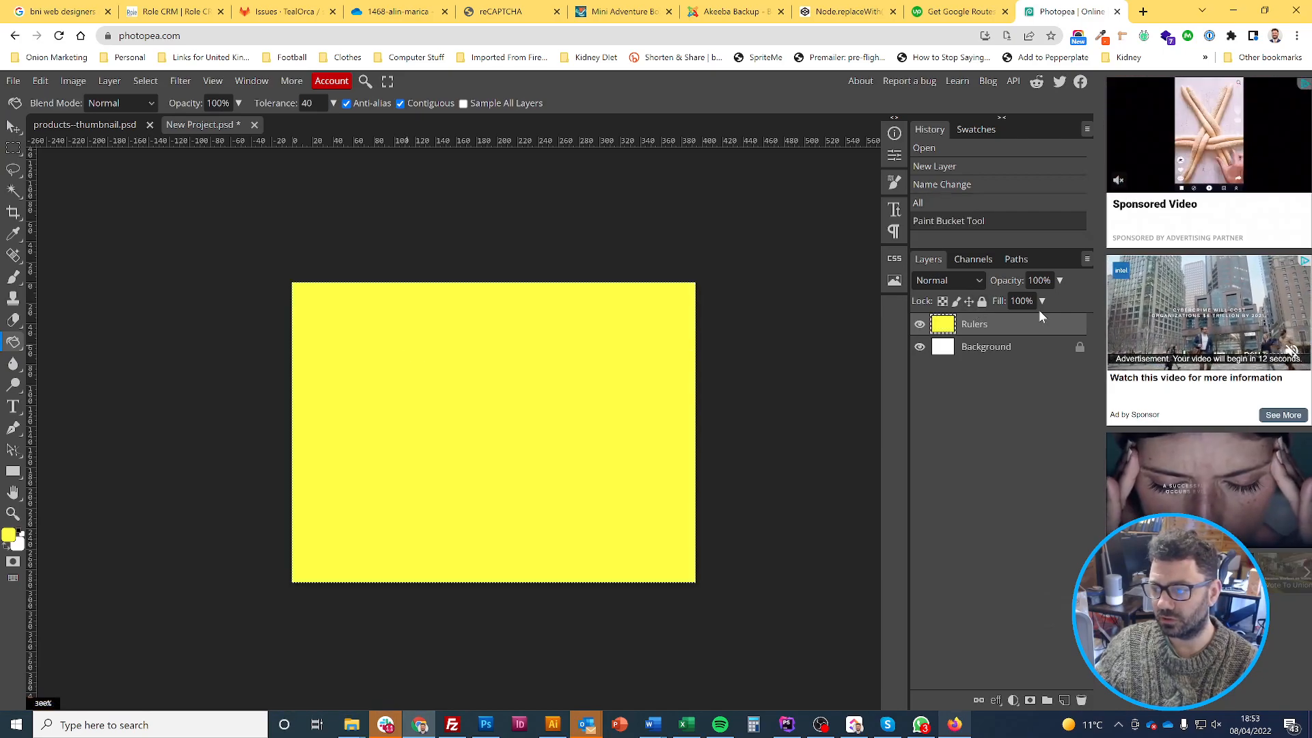
# Fill the Background layer with the same yellow and make the Rulers layer active again
pyautogui.click(1050, 354)
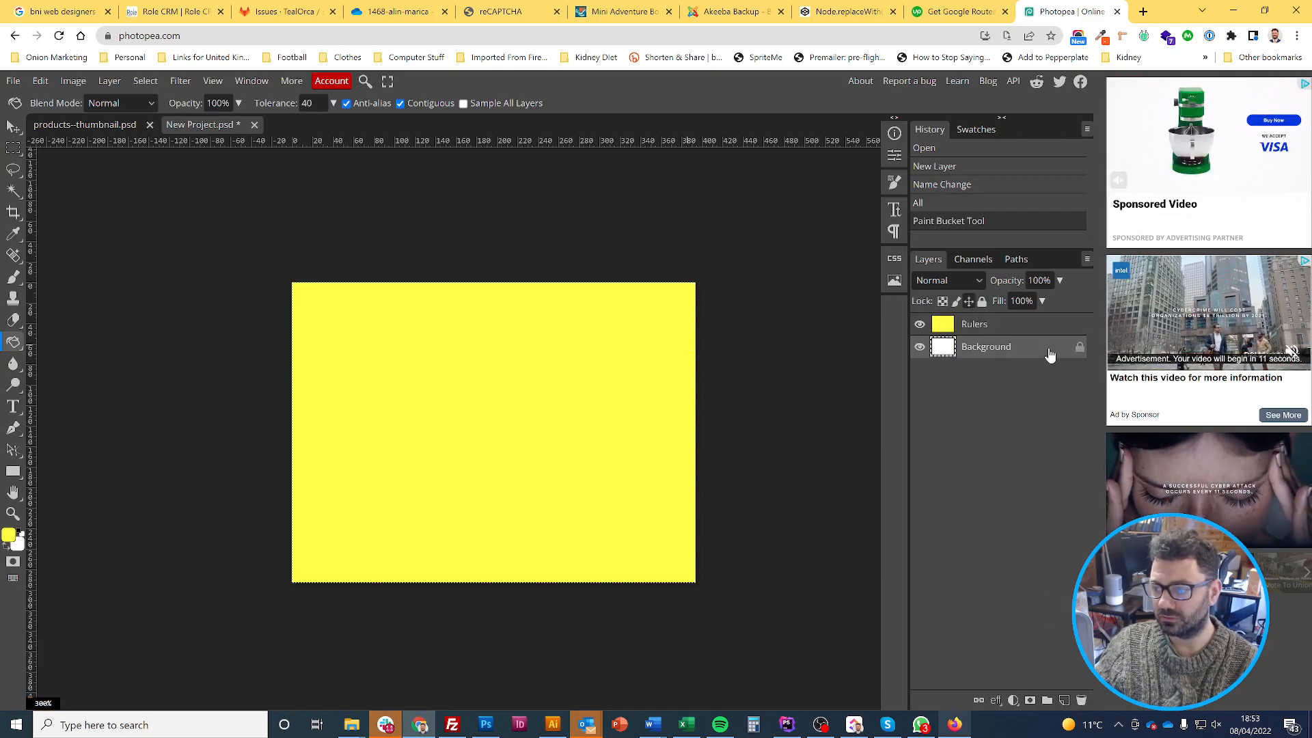
pyautogui.click(554, 366)
pyautogui.click(967, 327)
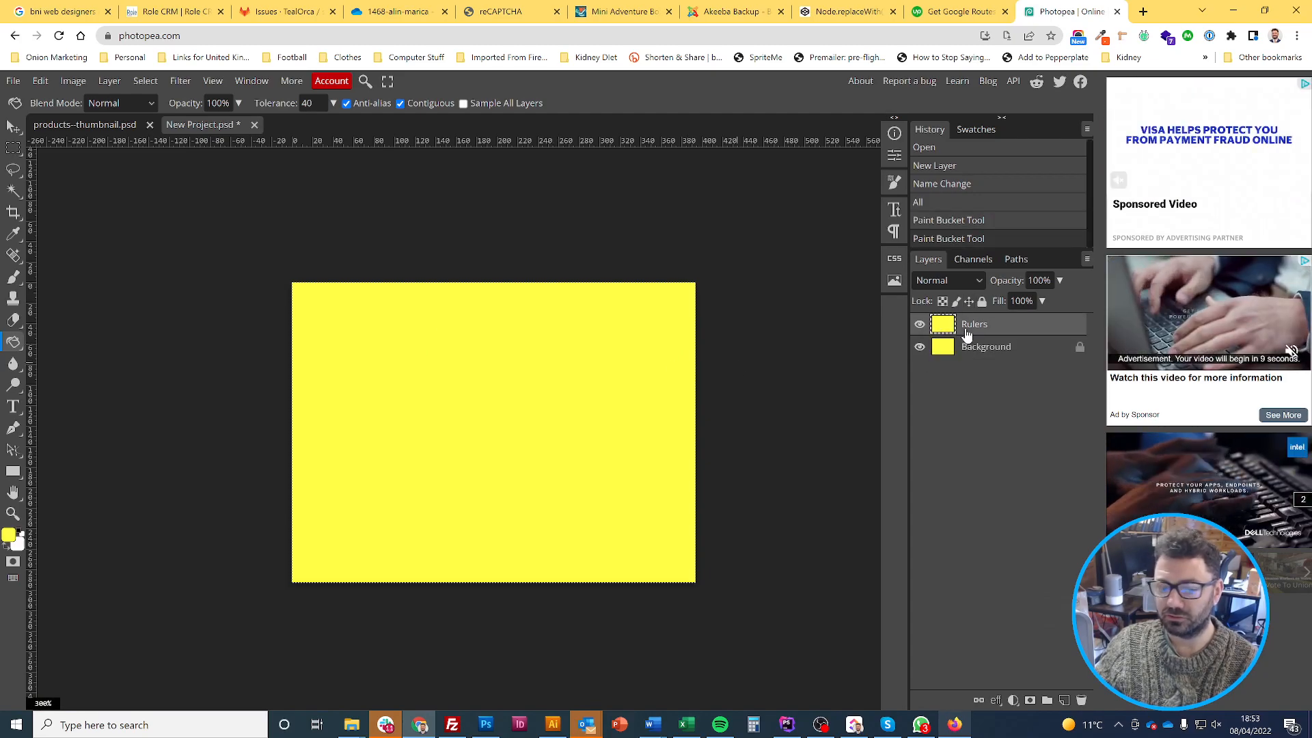
# Fill the Rulers layer with black and scale it about its centre to 91.88% width and 89.76% height
pyautogui.press('d')
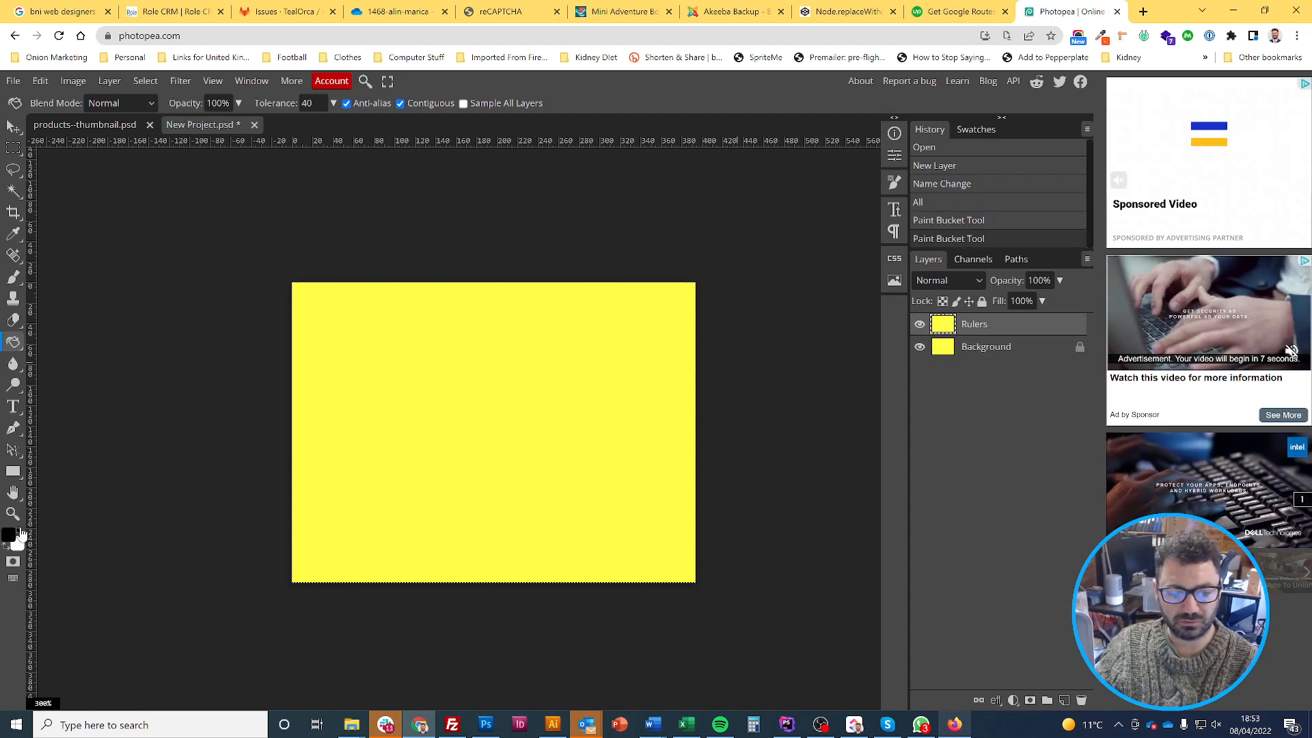
pyautogui.click(424, 360)
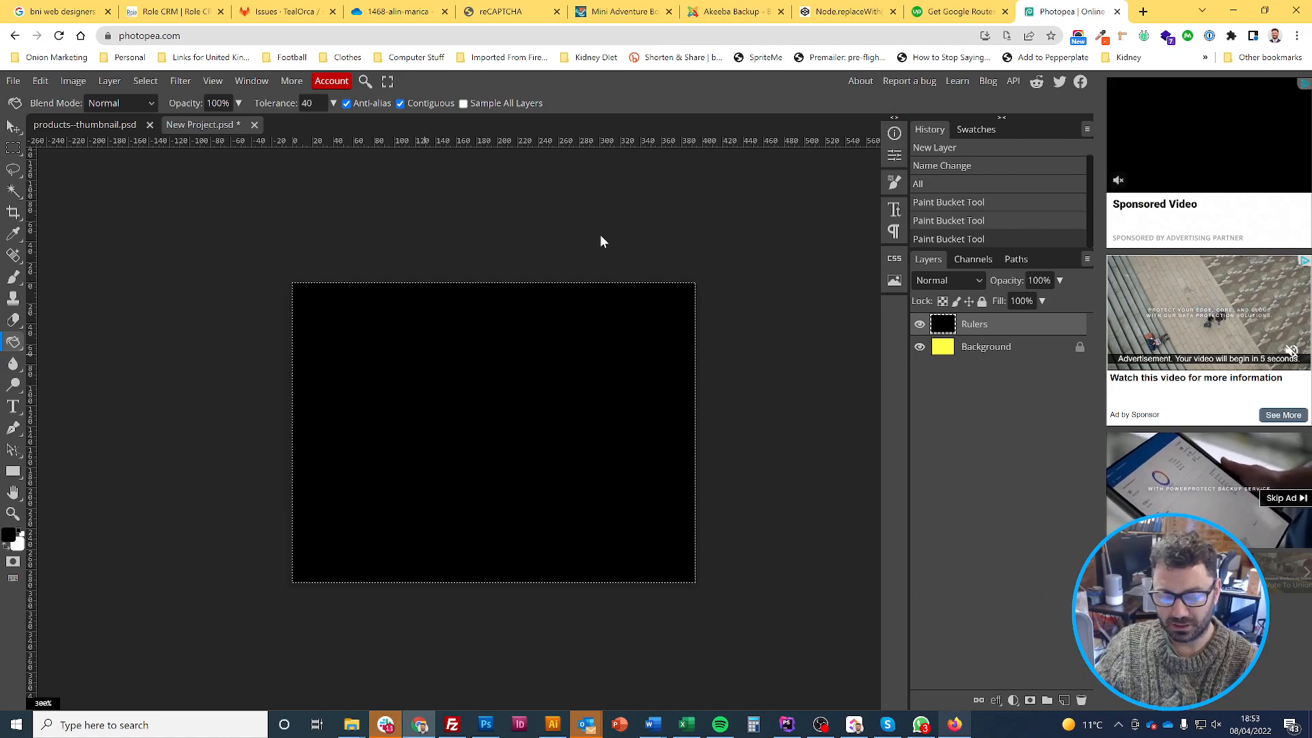
pyautogui.click(39, 82)
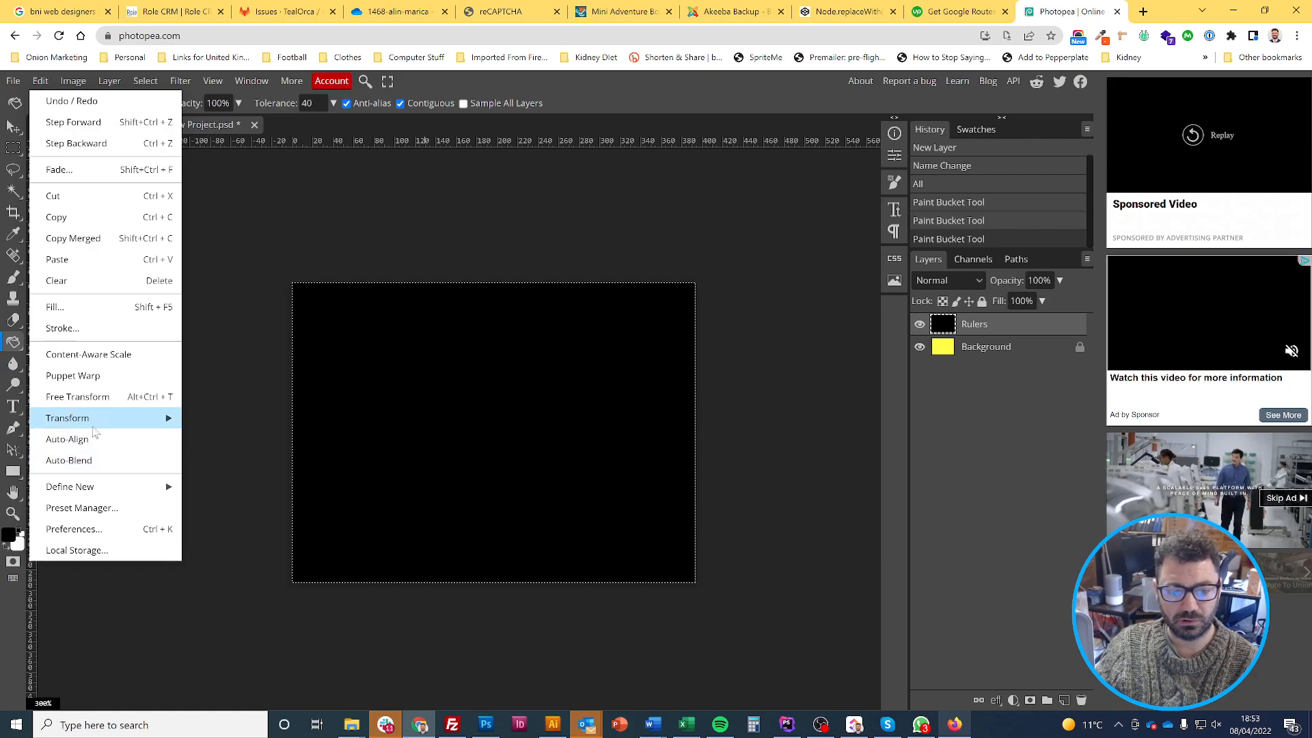
pyautogui.click(93, 397)
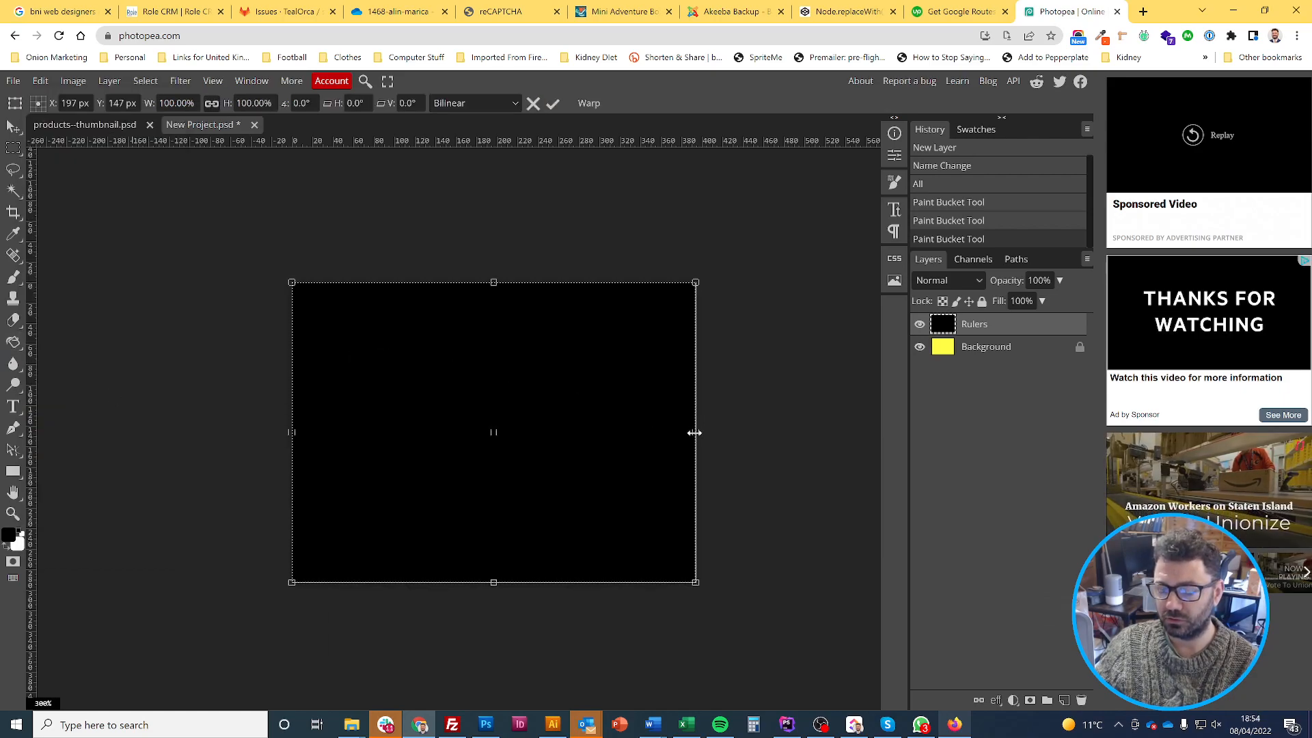
pyautogui.moveTo(693, 432); pyautogui.dragTo(679, 429)
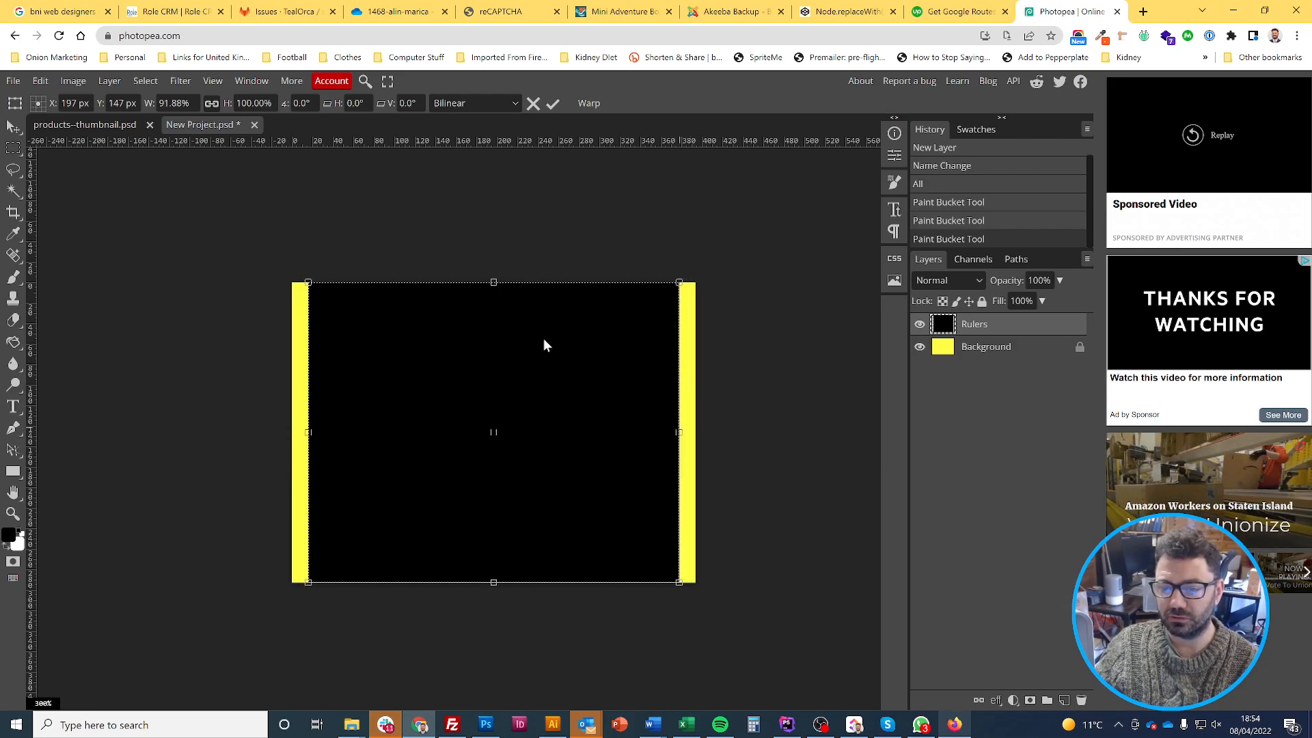
pyautogui.rightClick(497, 283)
pyautogui.click(497, 283)
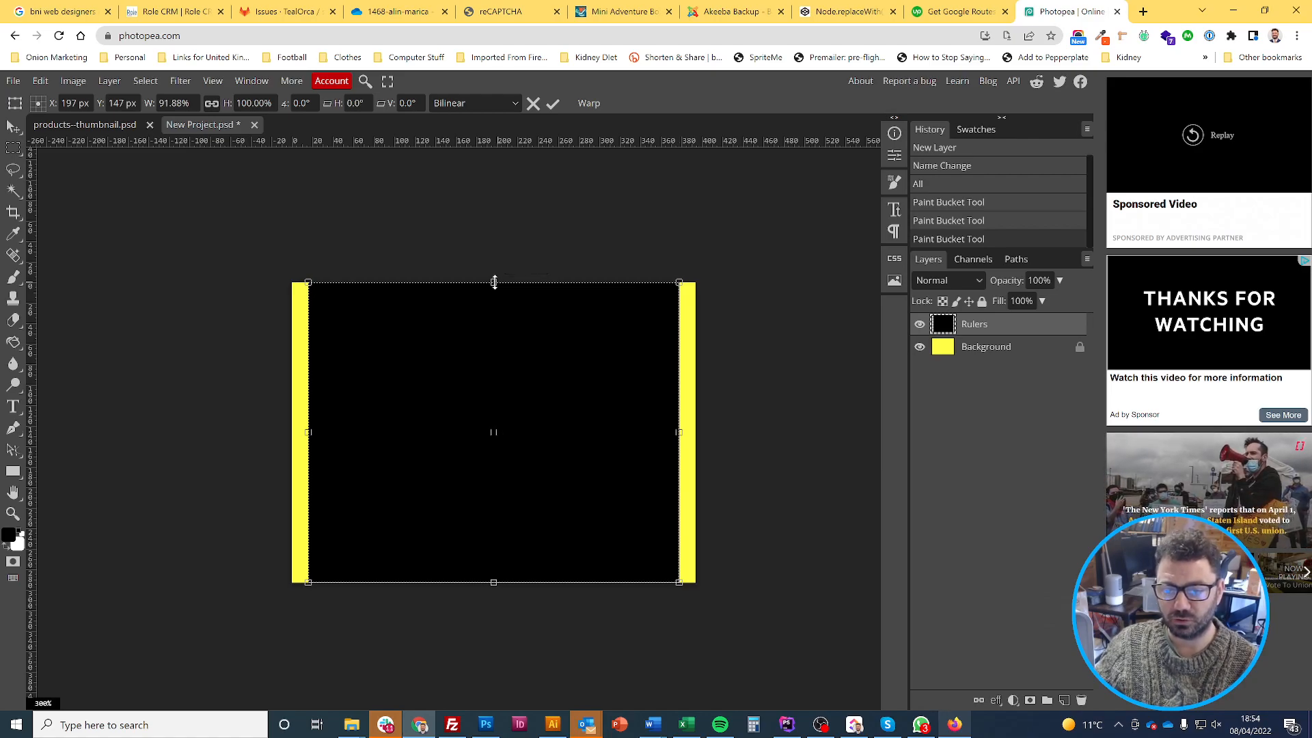
pyautogui.moveTo(494, 282); pyautogui.dragTo(502, 299)
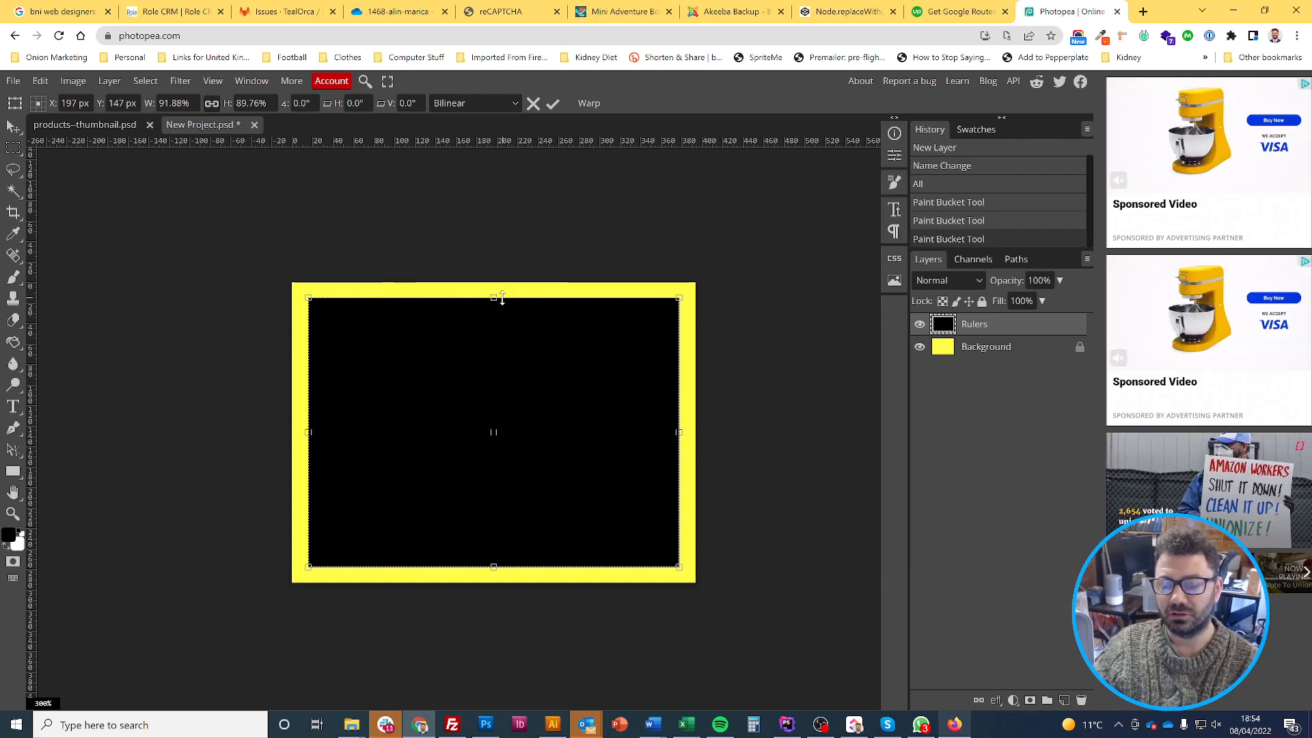
pyautogui.press('Return')
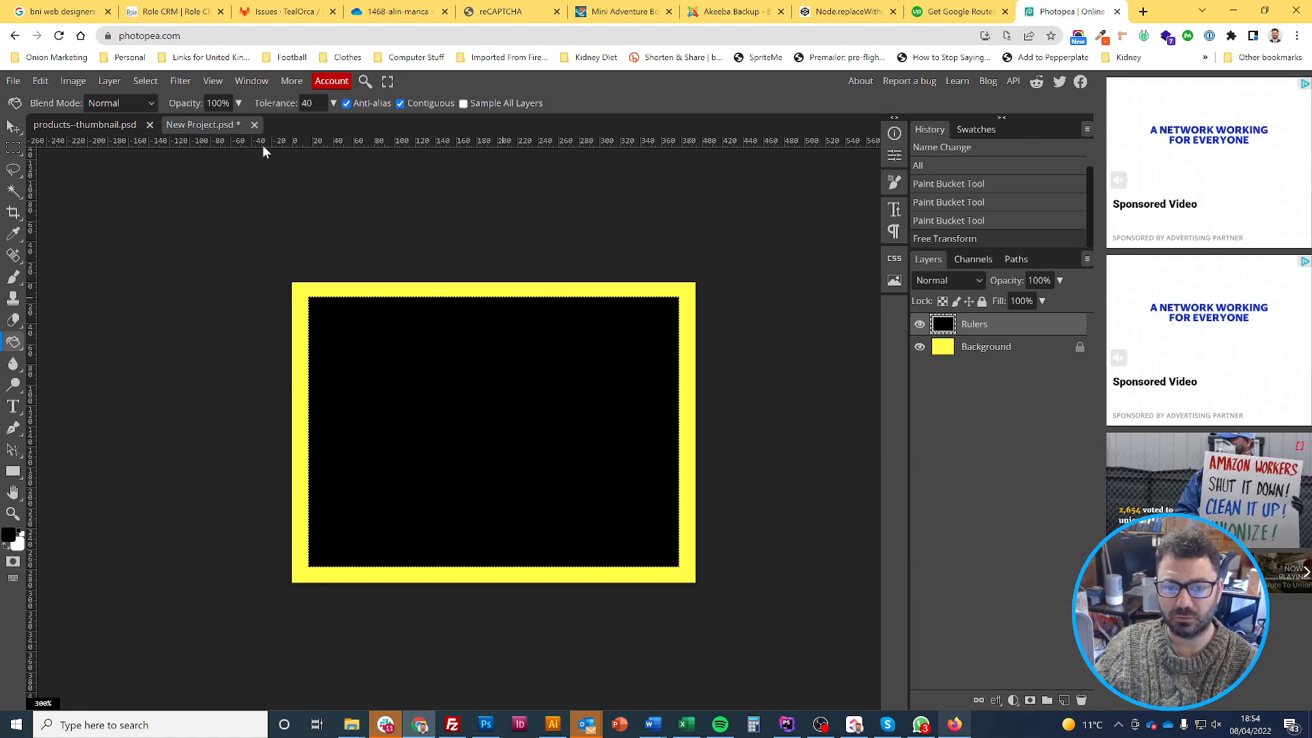
# Add two horizontal and two vertical guides along the edges of the black rectangle
pyautogui.moveTo(261, 141); pyautogui.dragTo(236, 298)
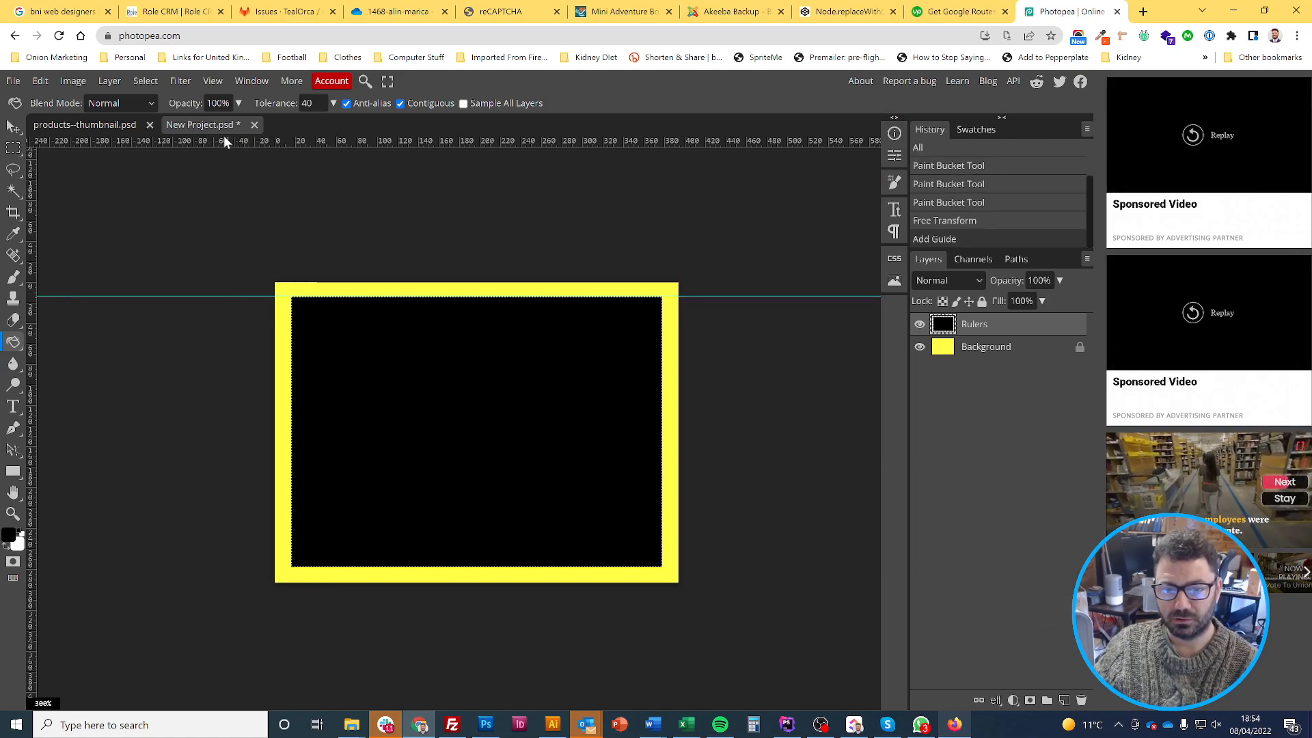
pyautogui.moveTo(223, 139); pyautogui.dragTo(194, 564)
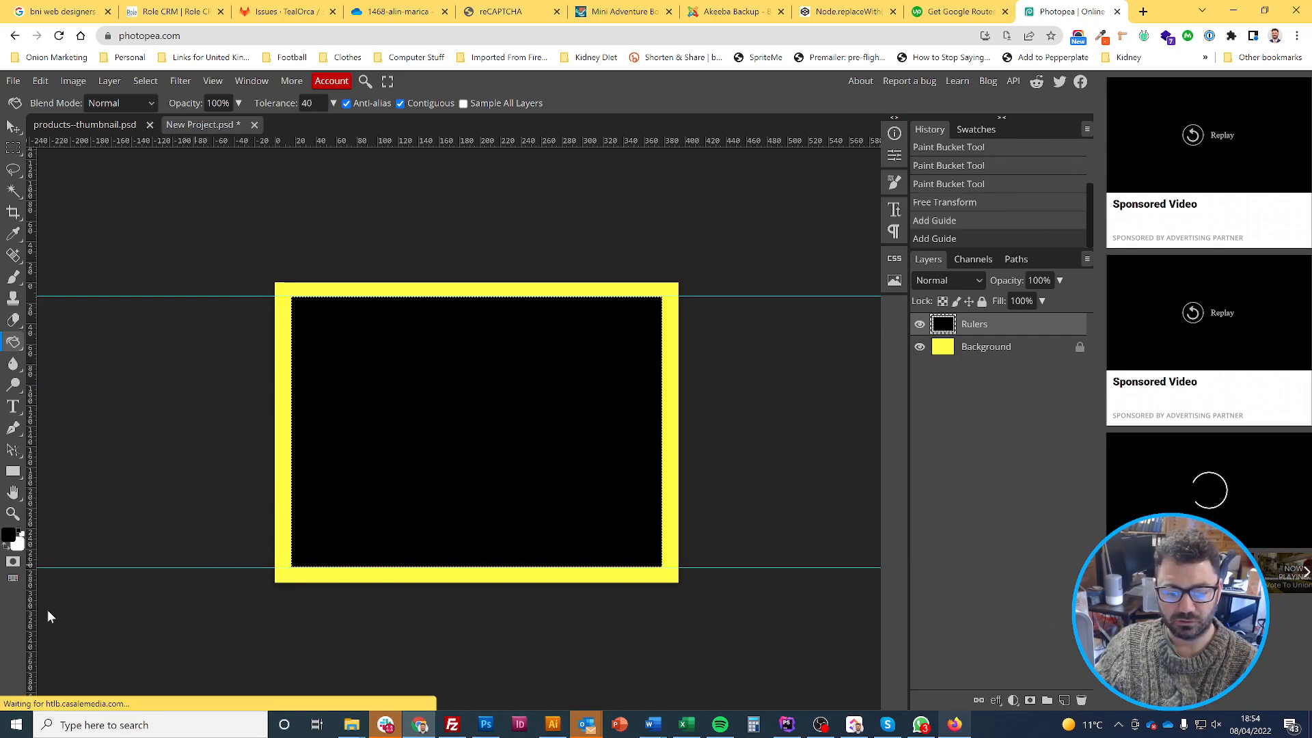
pyautogui.moveTo(33, 612); pyautogui.dragTo(291, 607)
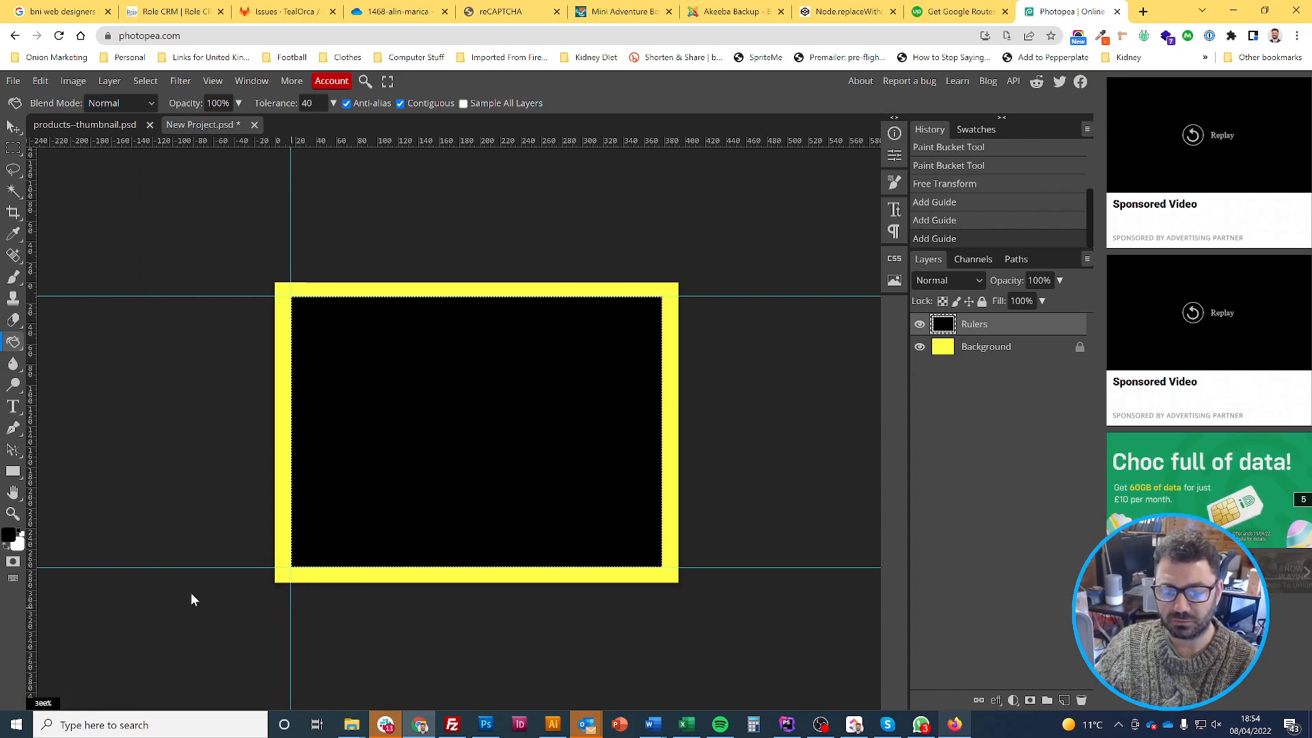
pyautogui.moveTo(34, 606); pyautogui.dragTo(655, 599)
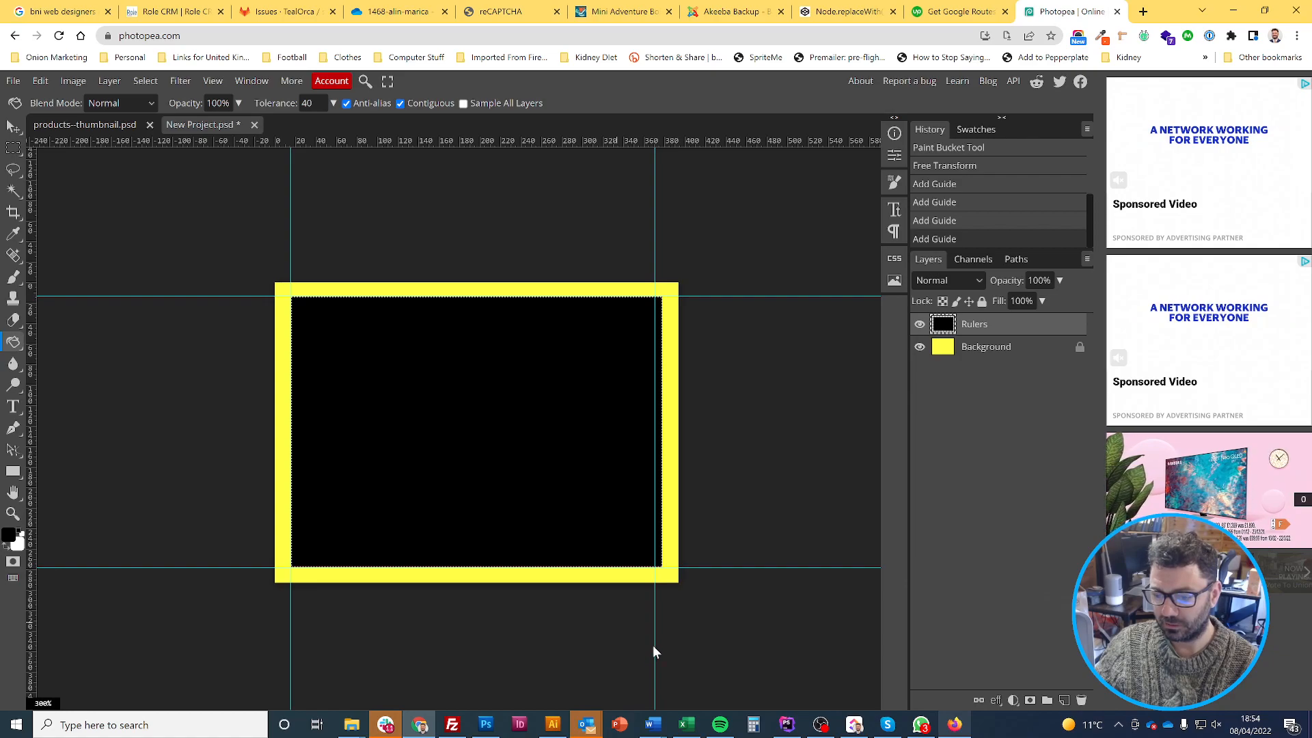
# Toggle the guide lock and try to delete the misplaced right-hand vertical guide, undoing the deletions made on the Rulers layer
pyautogui.click(213, 84)
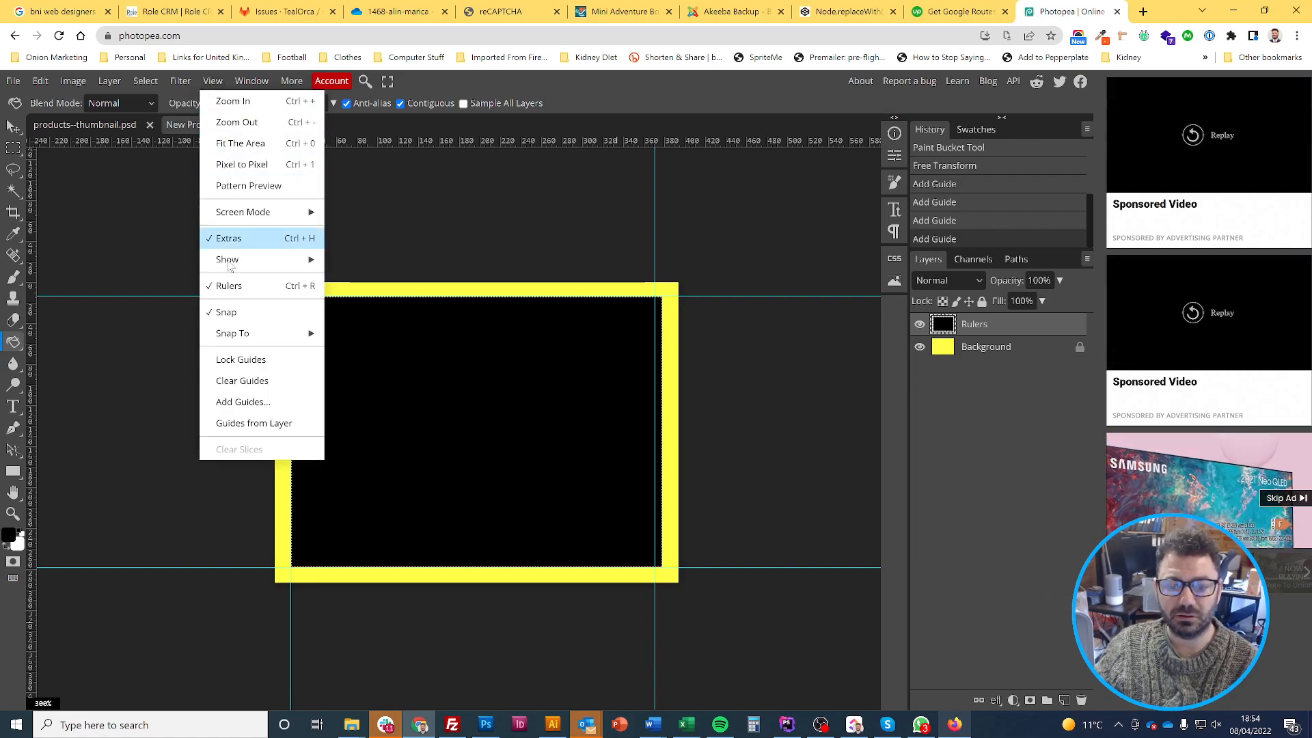
pyautogui.click(240, 359)
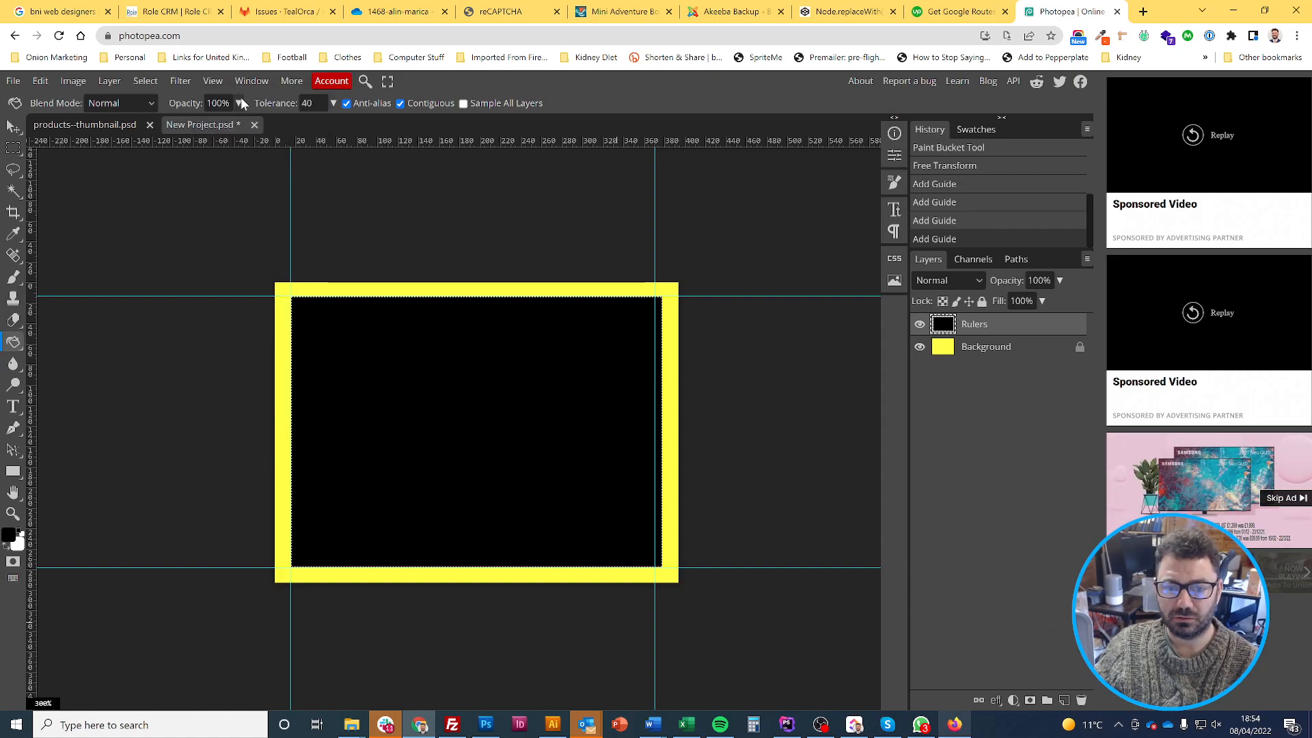
pyautogui.click(222, 79)
pyautogui.click(239, 355)
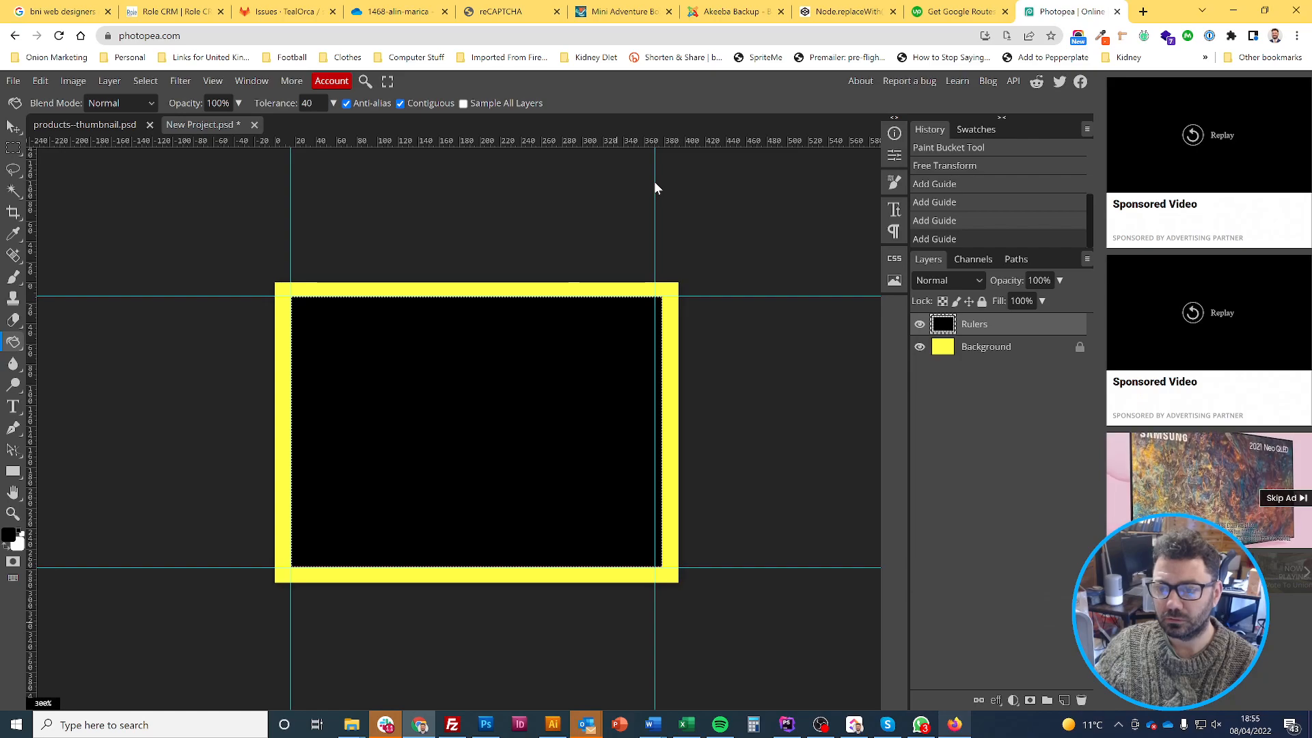
pyautogui.press('Delete')
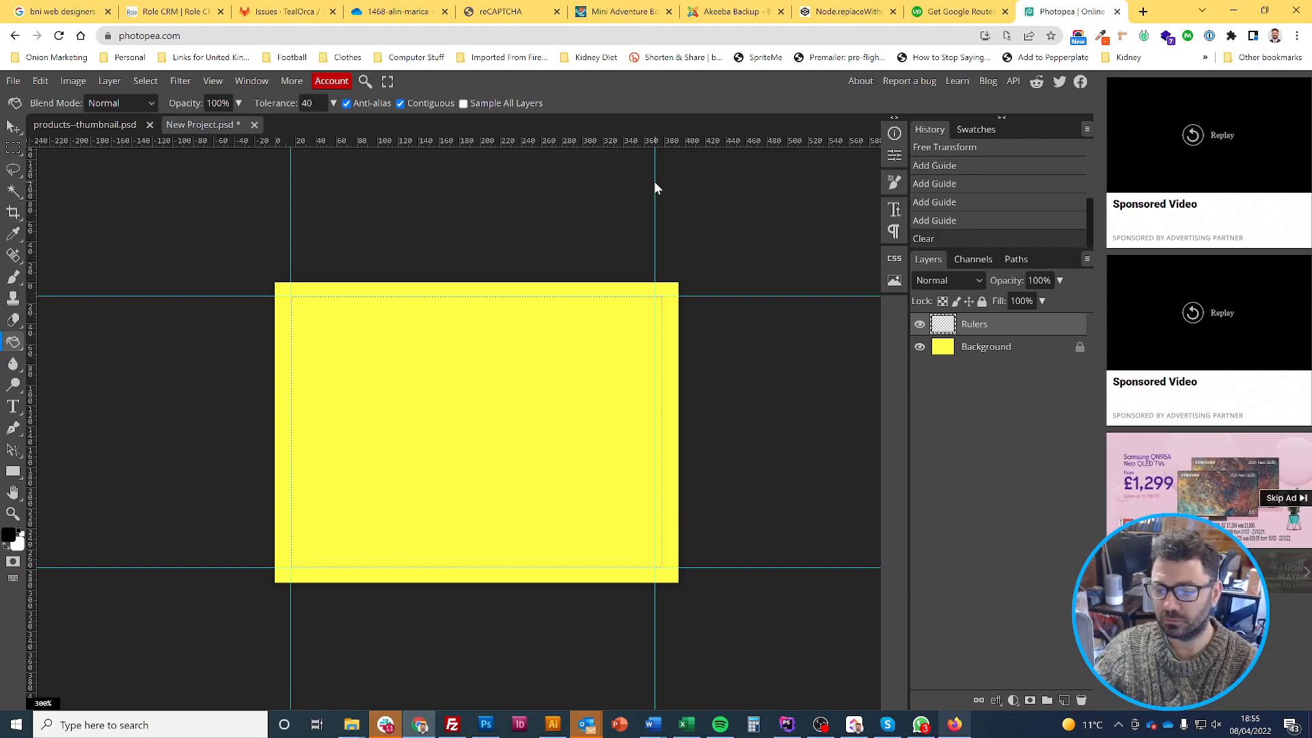
pyautogui.hotkey('ctrl', 'z')
pyautogui.hotkey('ctrl', 'd')
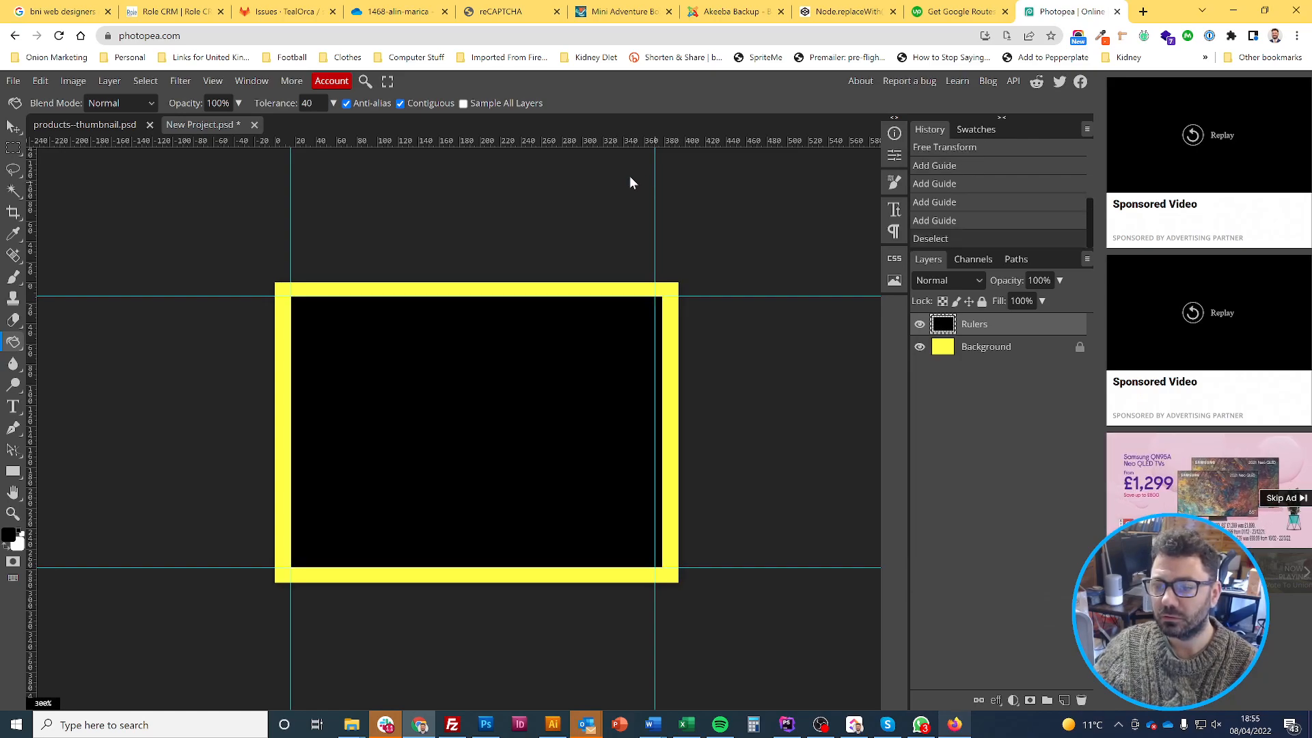
pyautogui.press('Delete')
pyautogui.press('Delete')
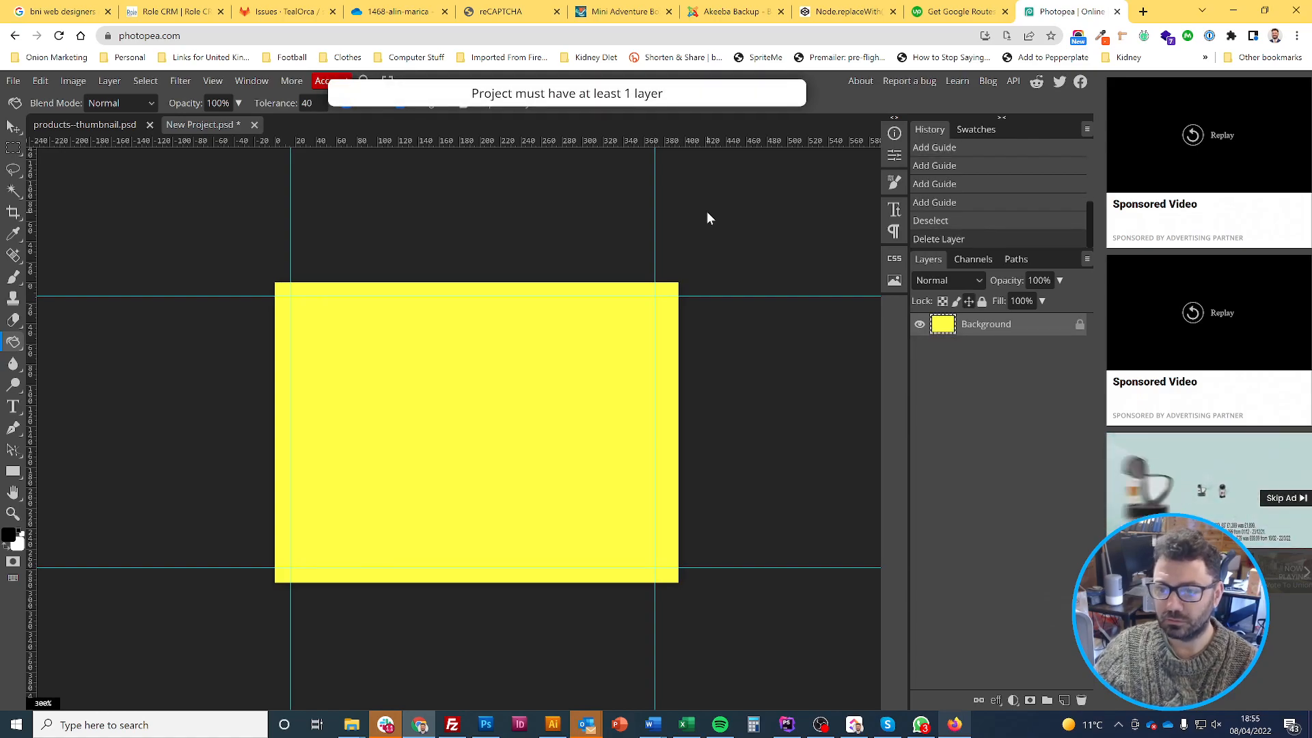
pyautogui.hotkey('ctrl', 'z')
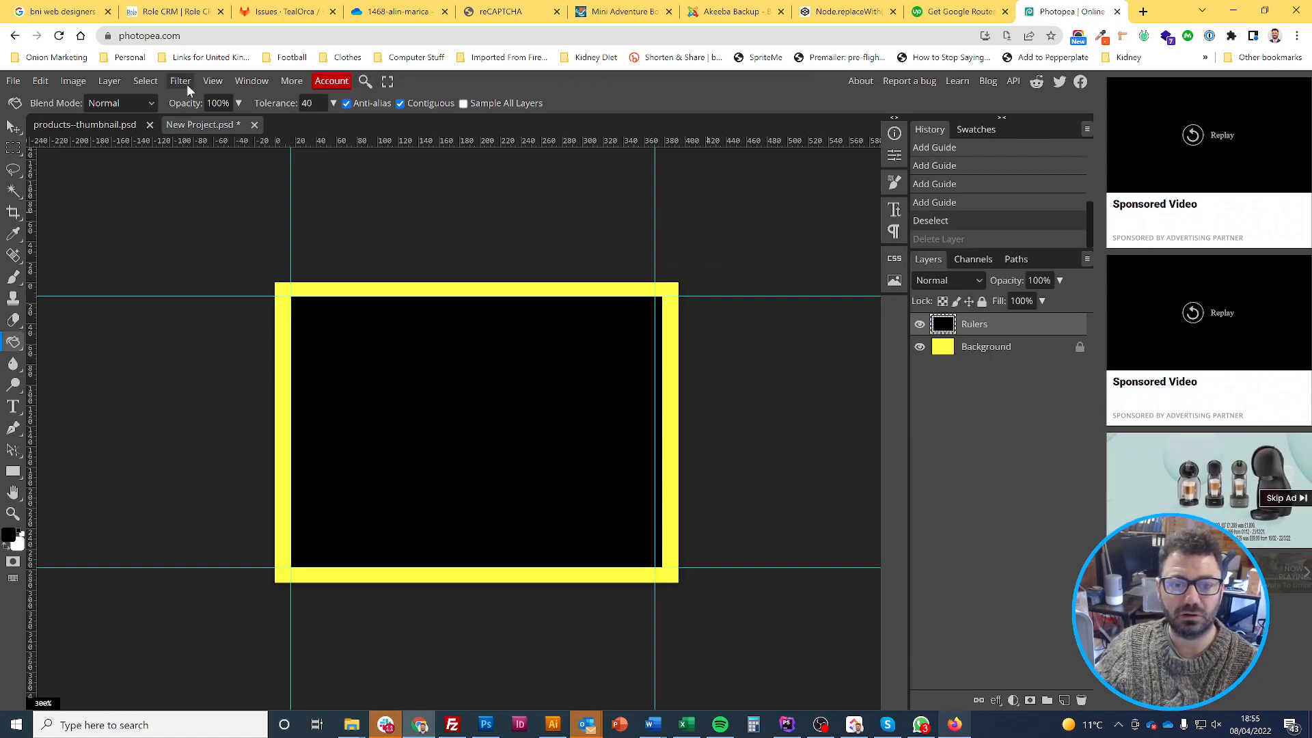
# Clear all guides and place two vertical and two horizontal guides exactly on the black rectangle's edges
pyautogui.click(212, 82)
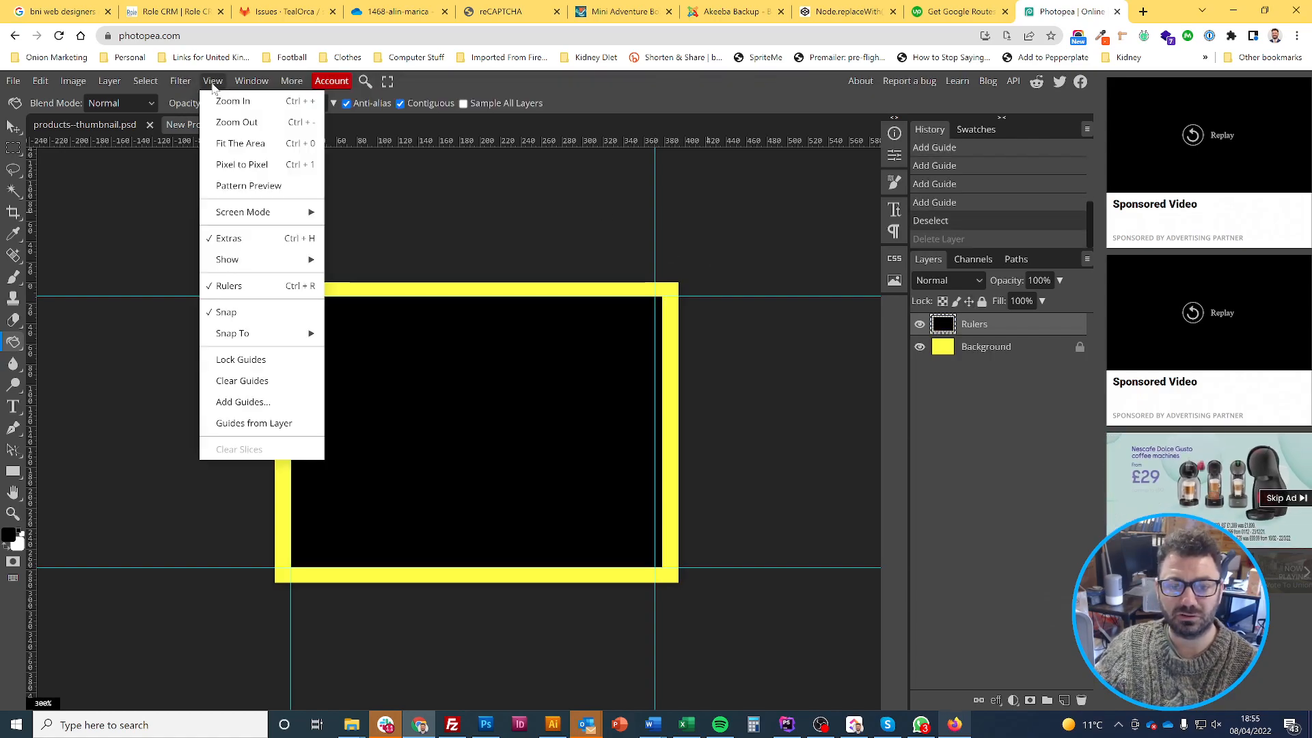
pyautogui.click(253, 381)
pyautogui.moveTo(32, 327); pyautogui.dragTo(326, 331)
pyautogui.moveTo(35, 331); pyautogui.dragTo(698, 364)
pyautogui.moveTo(770, 142); pyautogui.dragTo(794, 295)
pyautogui.moveTo(756, 142); pyautogui.dragTo(781, 568)
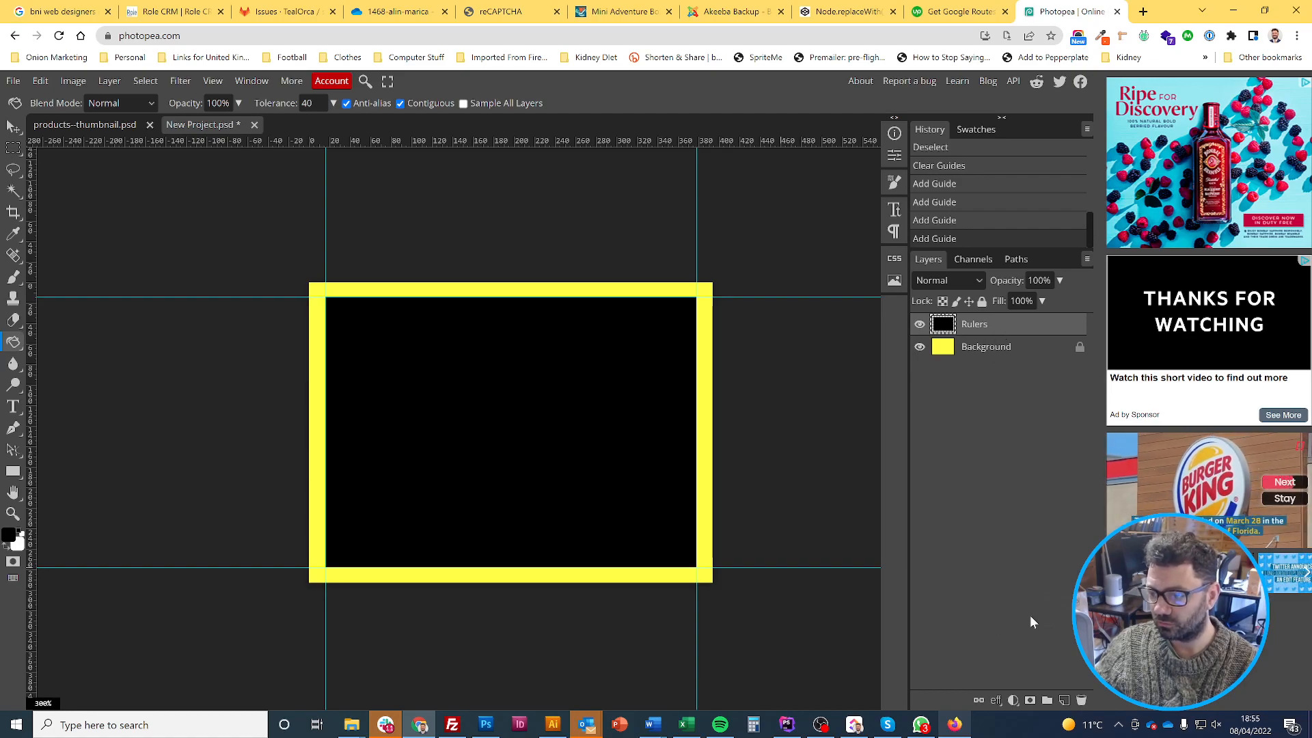
# Delete the Rulers layer and save the document as a PSD named products--main
pyautogui.click(1081, 701)
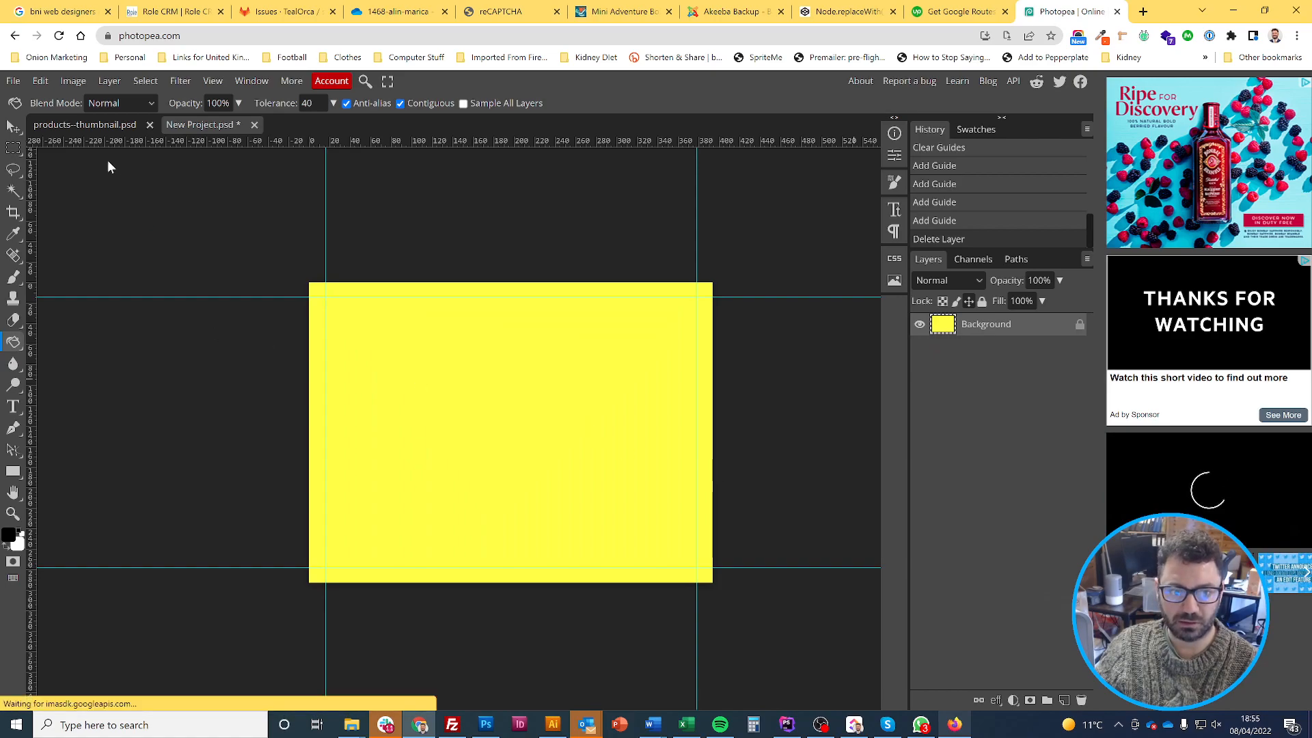
pyautogui.click(13, 81)
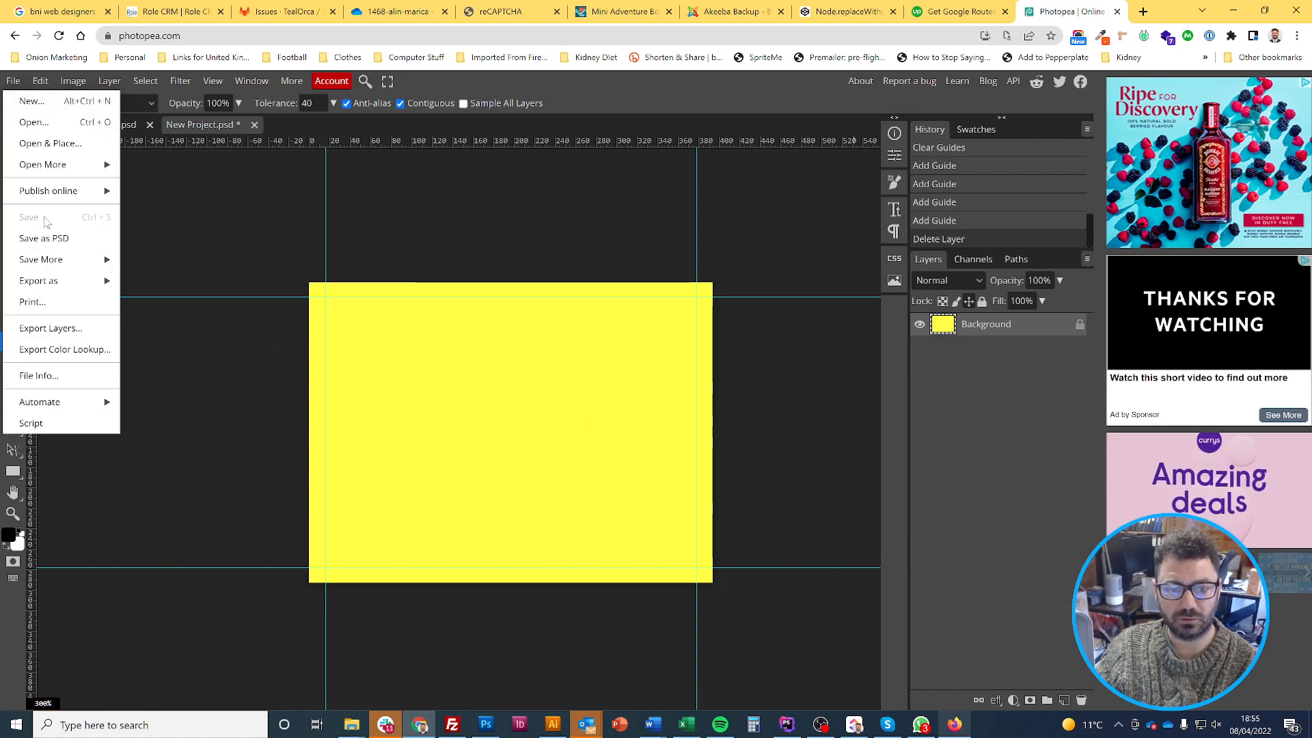
pyautogui.click(52, 239)
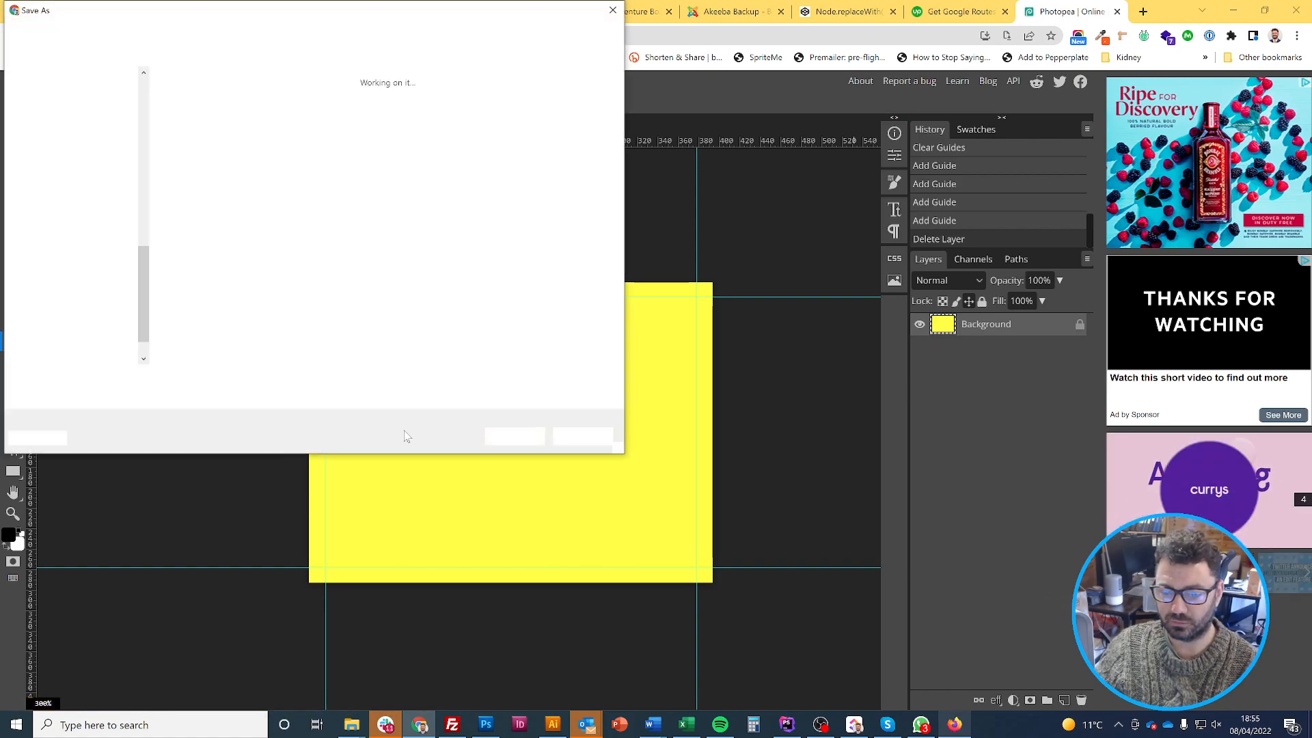
pyautogui.write('products')
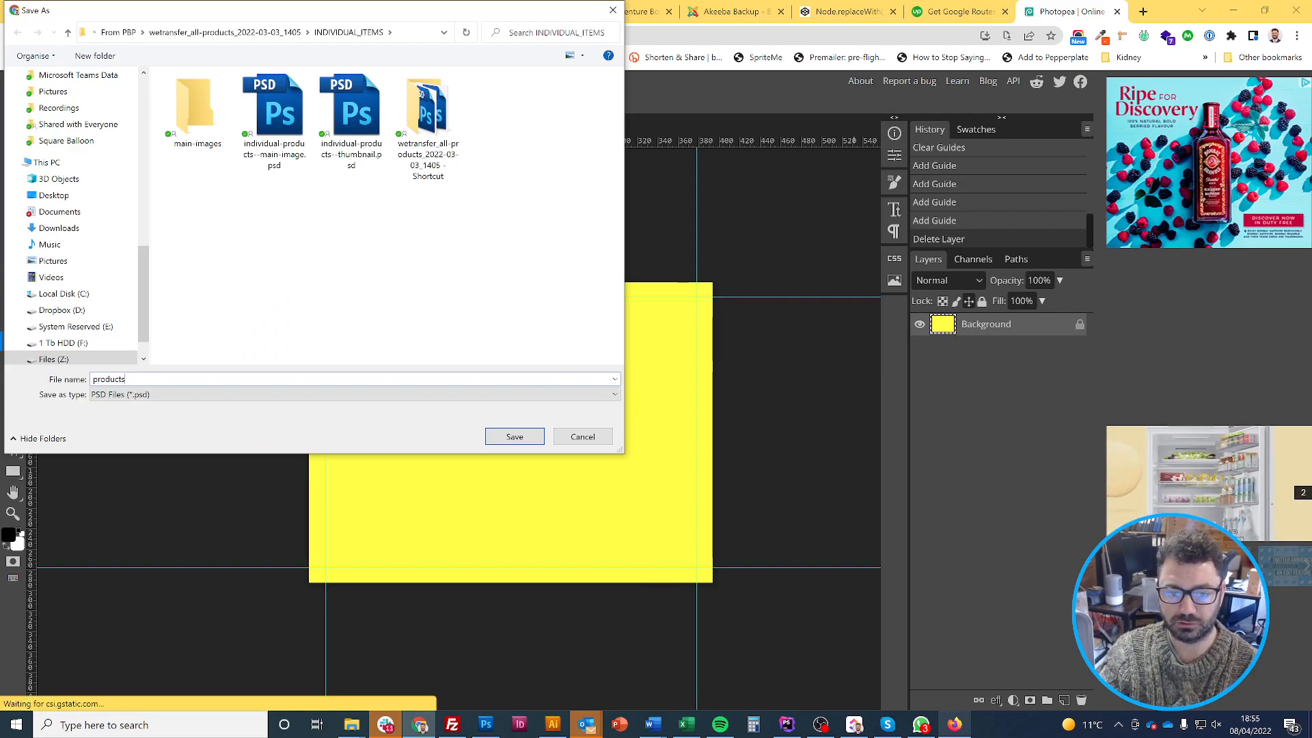
pyautogui.write('--main')
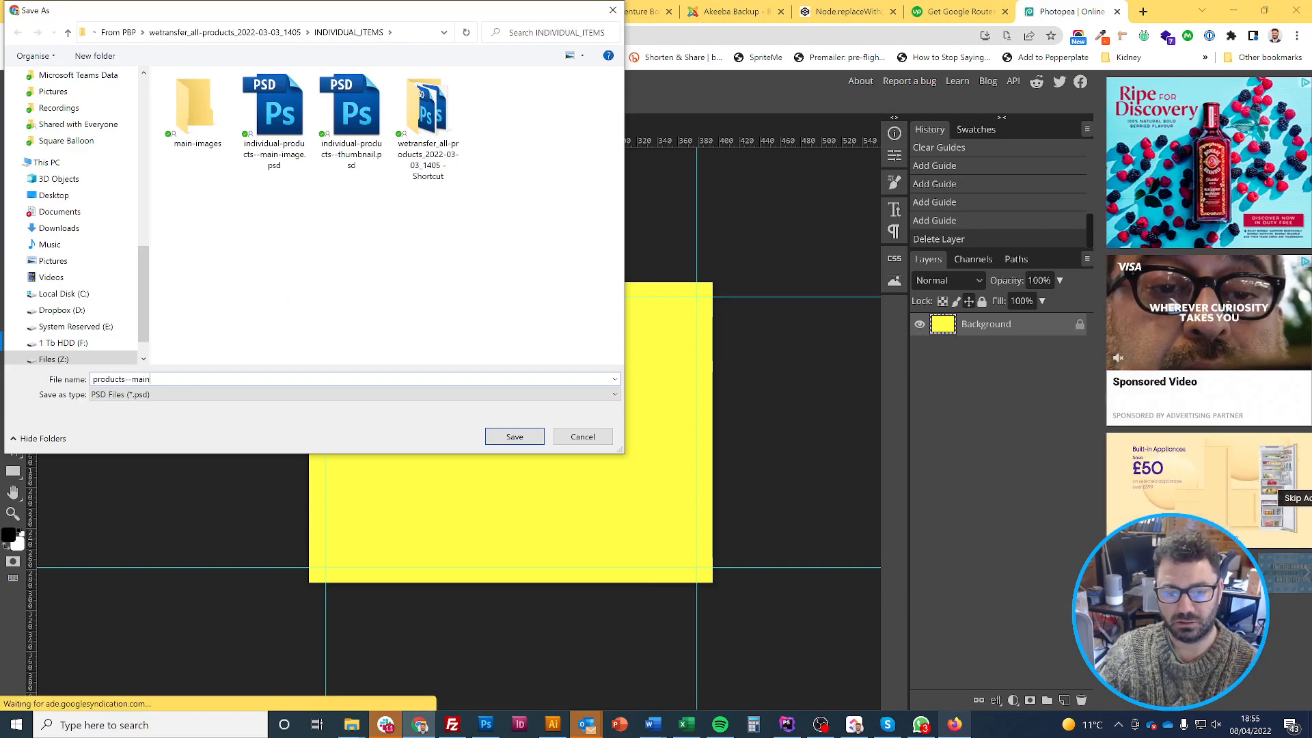
pyautogui.press('Return')
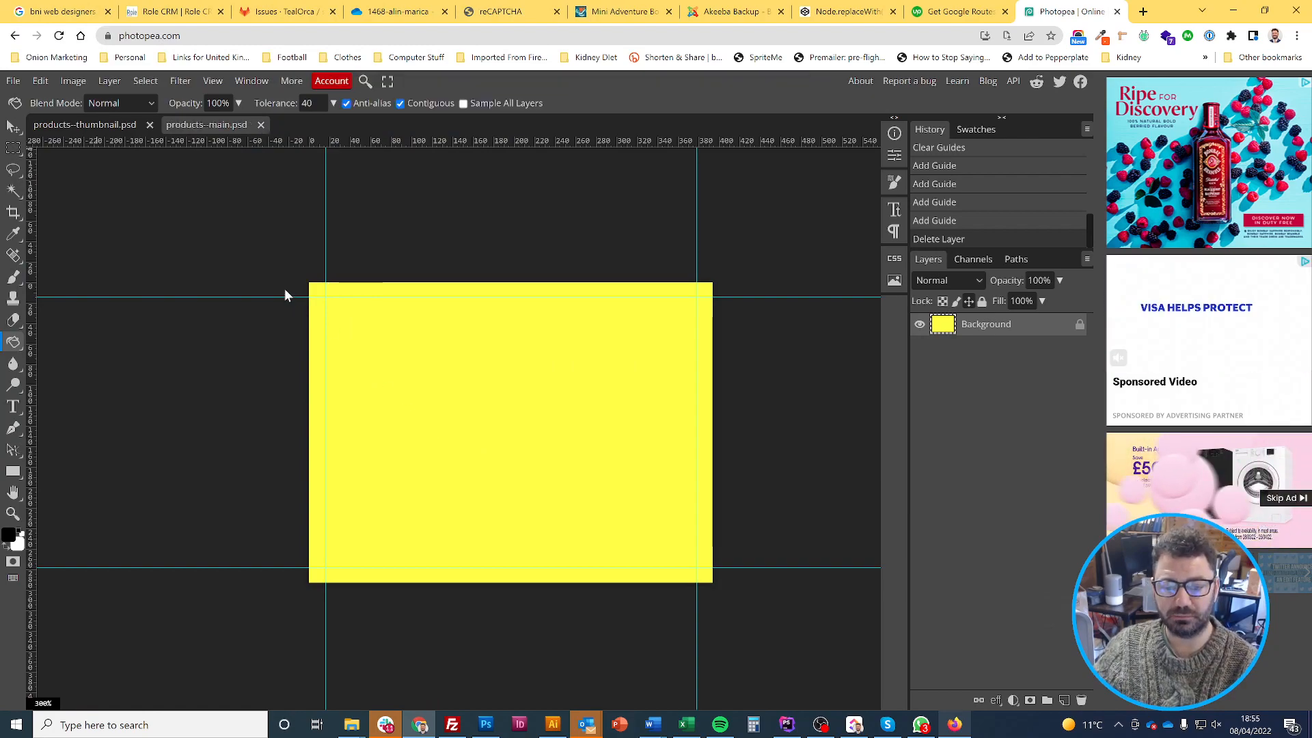
# Open the CHEWITS_BLUE_RASPBERRY_JUICY_BITES photo as a separate document and close it again
pyautogui.click(13, 81)
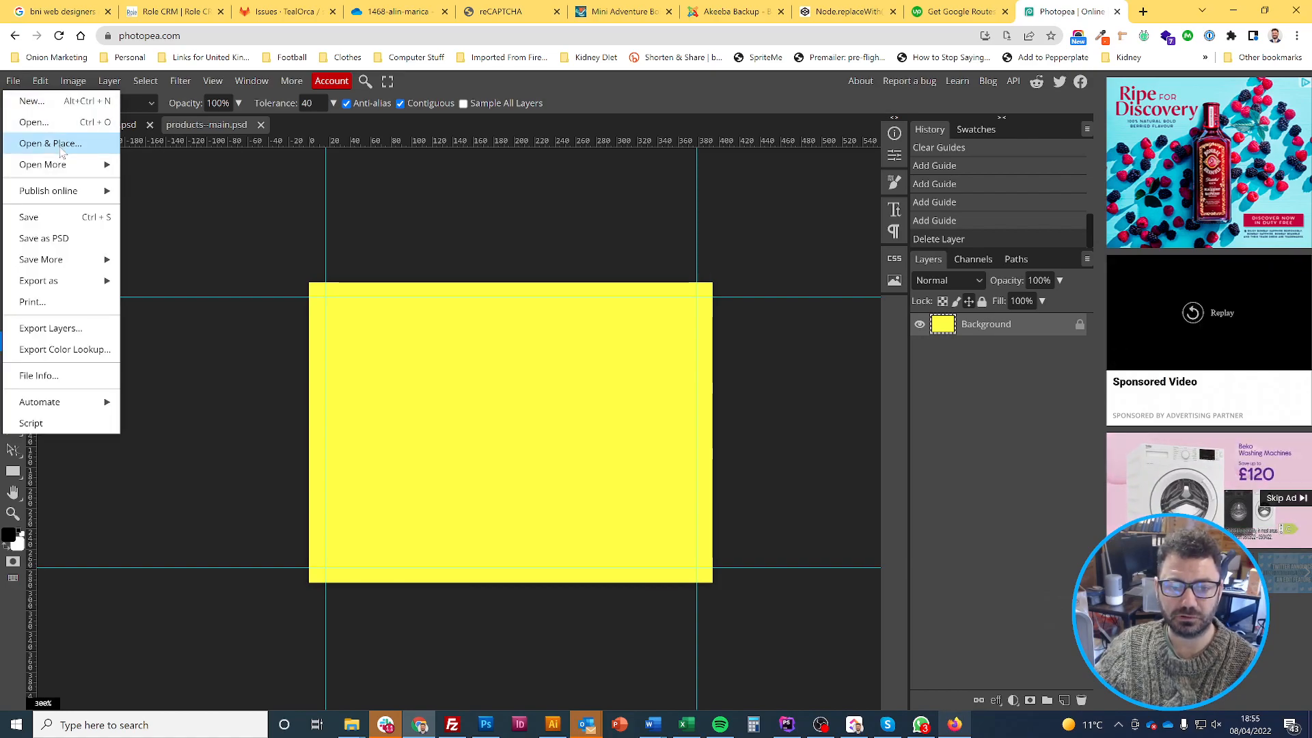
pyautogui.click(59, 122)
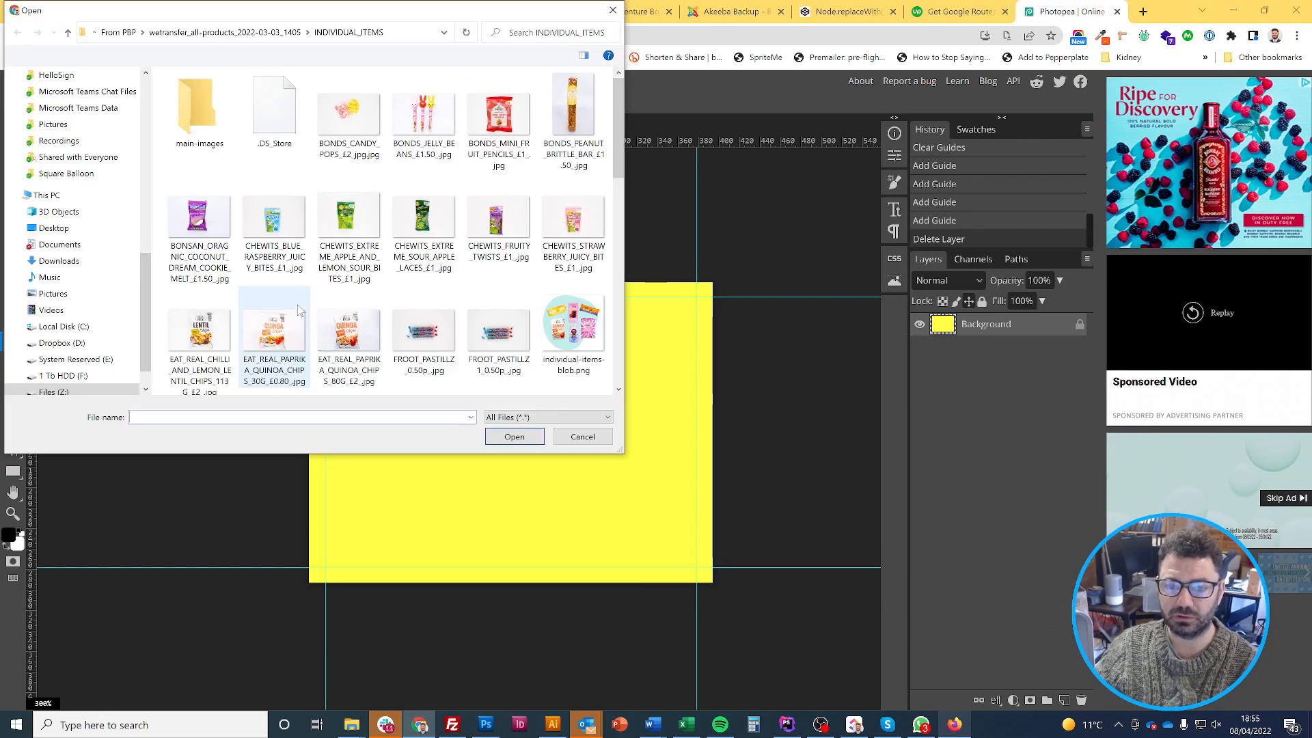
pyautogui.doubleClick(261, 220)
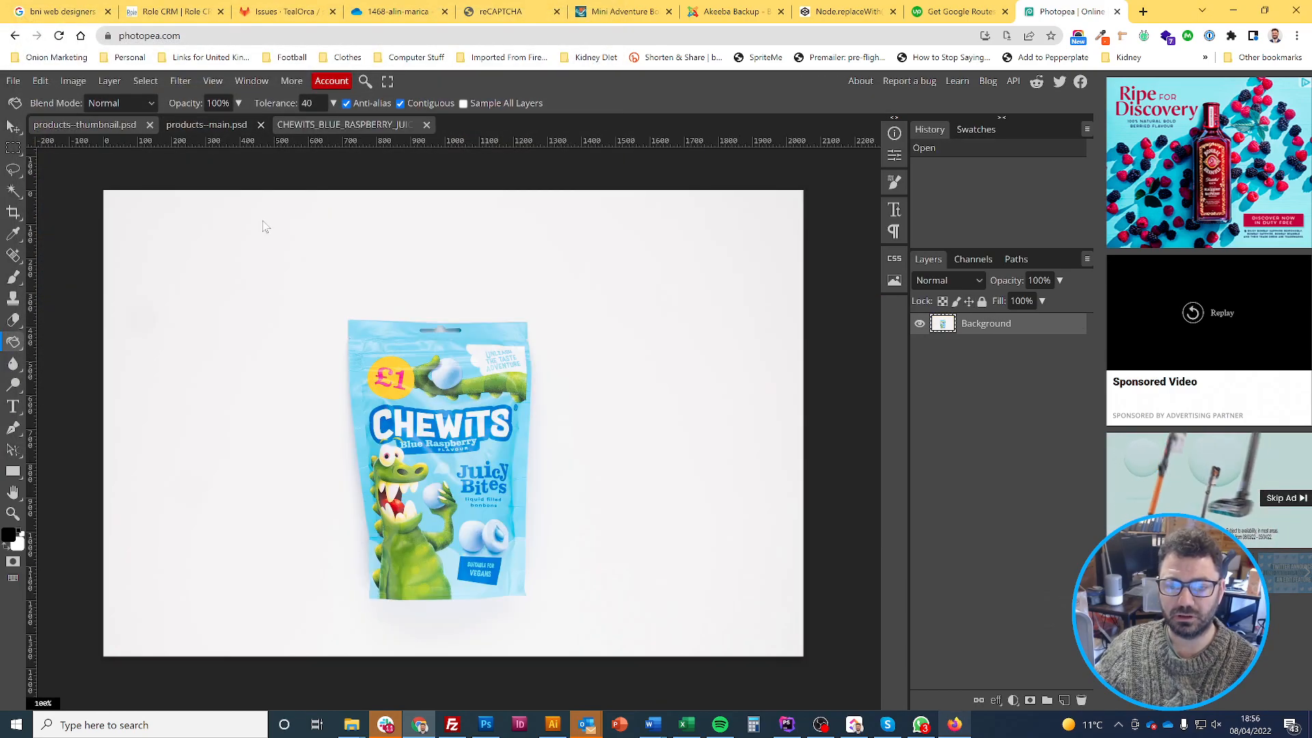
pyautogui.click(426, 125)
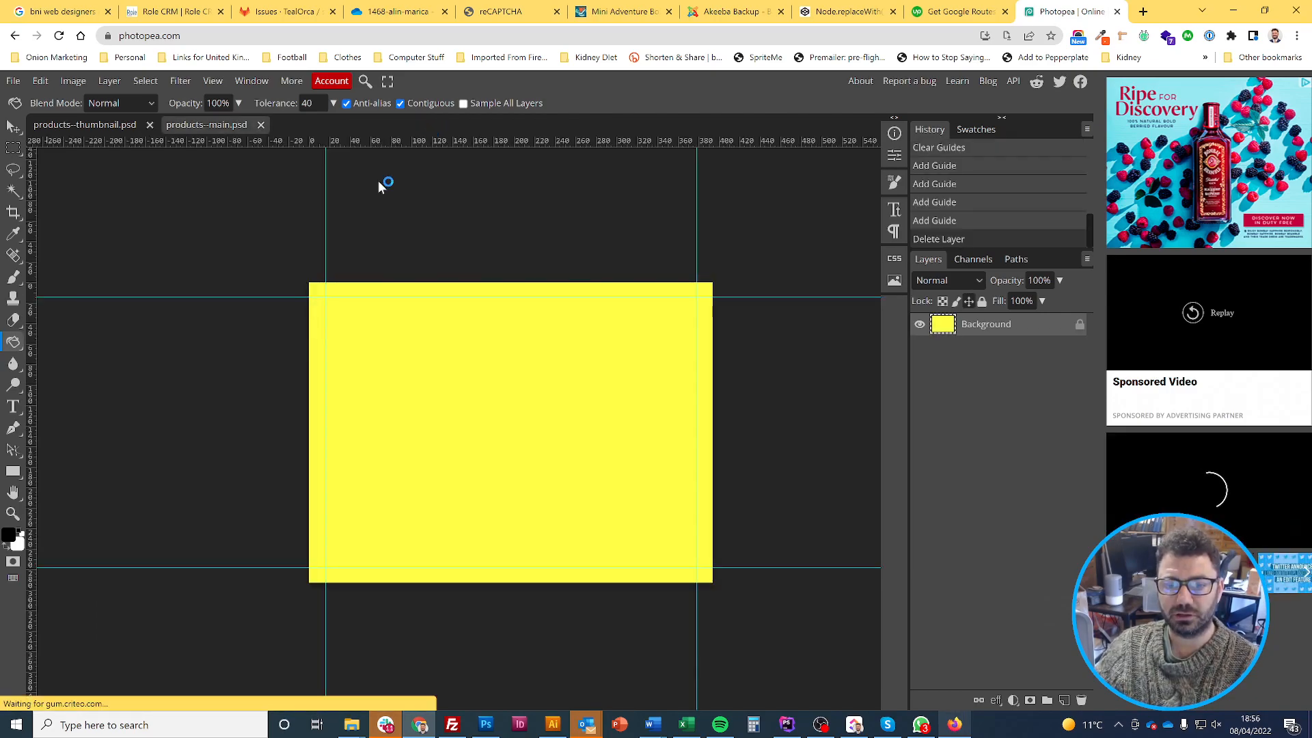
# Place the FROOT_PASTILLZ_0.50p_ photo as a new layer in products--main and accept its default size and position
pyautogui.click(14, 81)
pyautogui.click(39, 141)
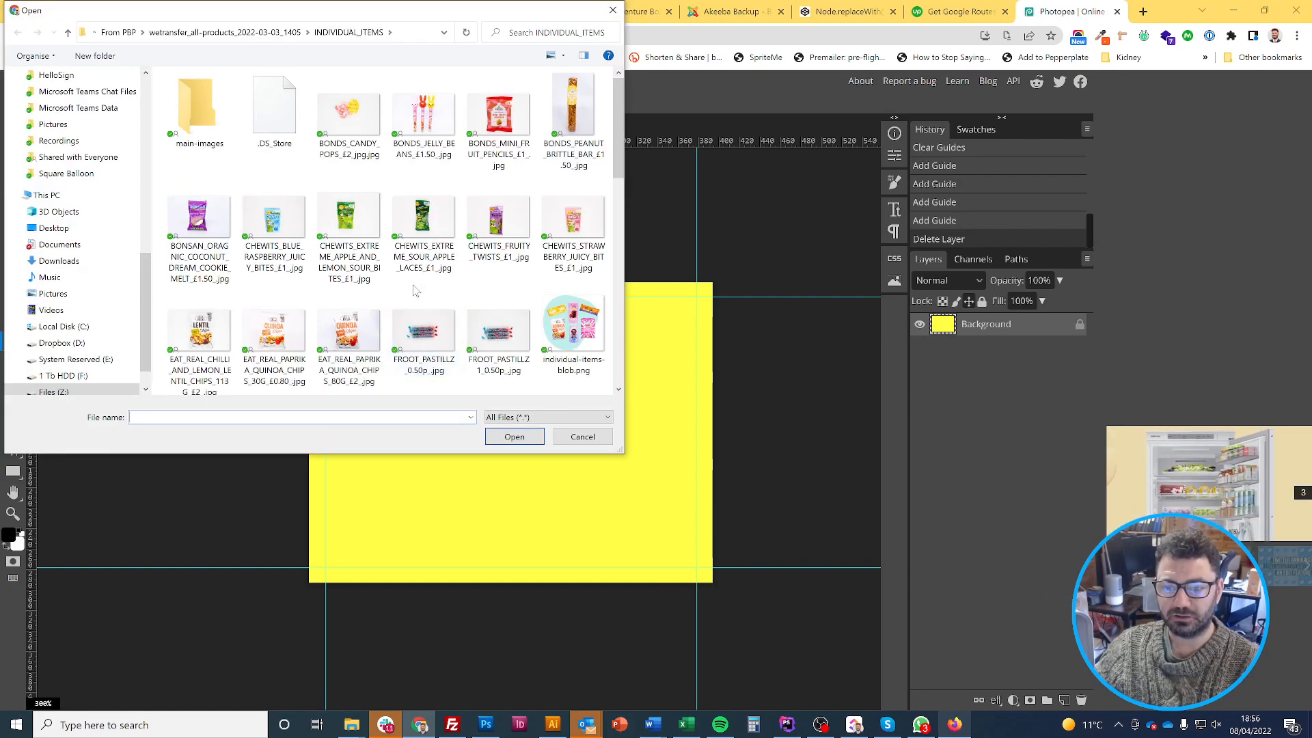
pyautogui.doubleClick(429, 333)
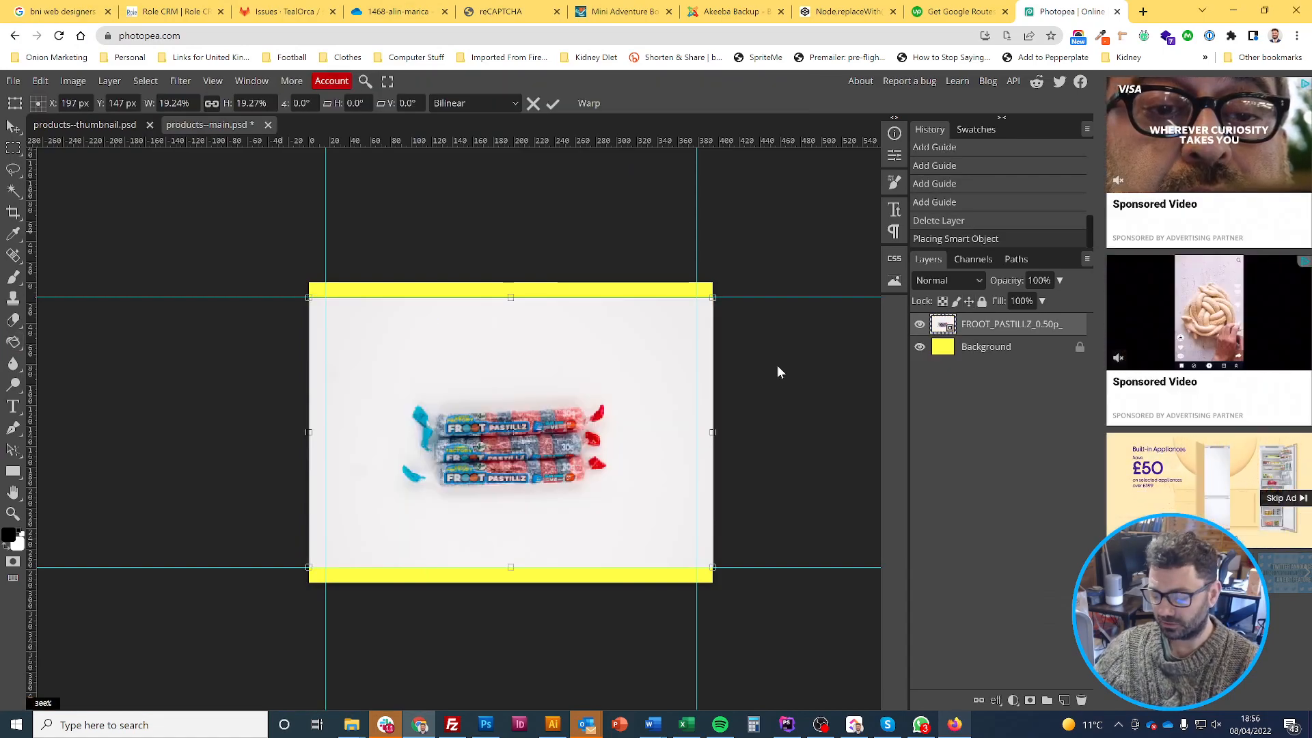
pyautogui.press('g')
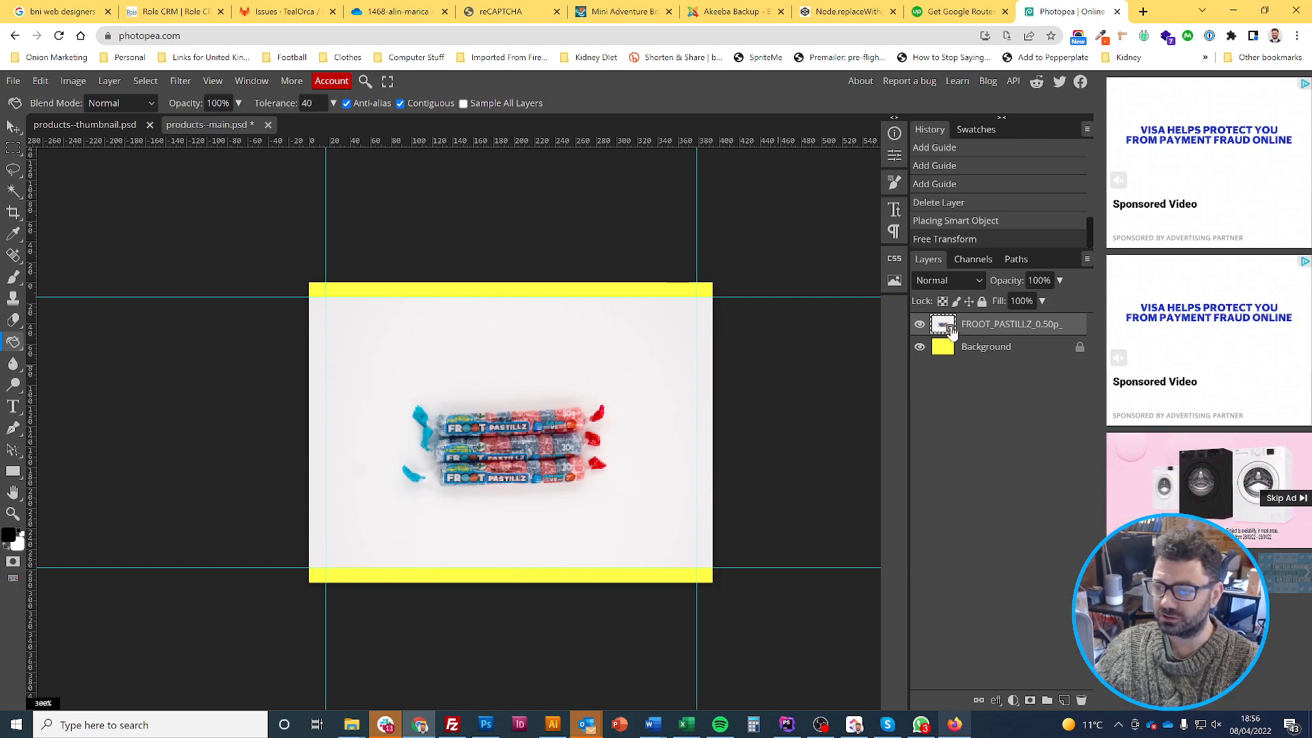
# Scale the FROOT_PASTILLZ_0.50p_ layer up proportionally about its centre to about 35% and apply the transform
pyautogui.click(72, 81)
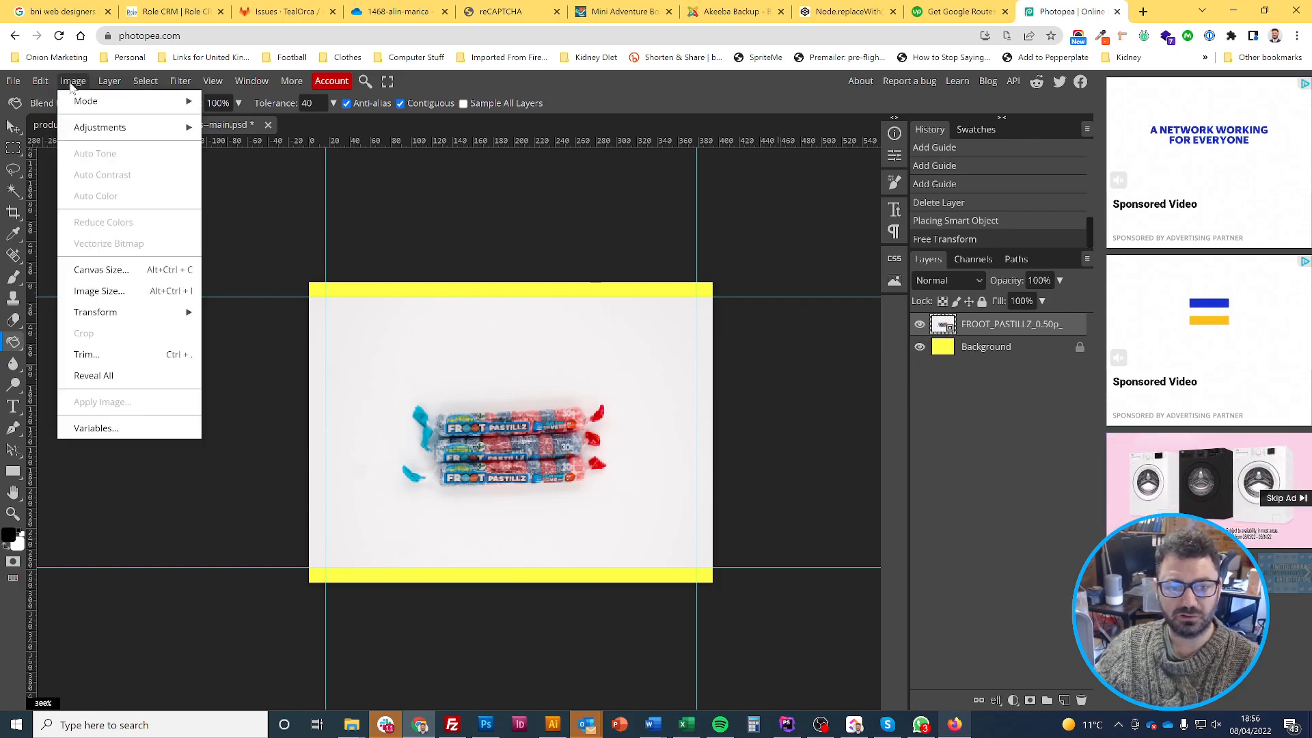
pyautogui.moveTo(40, 81)
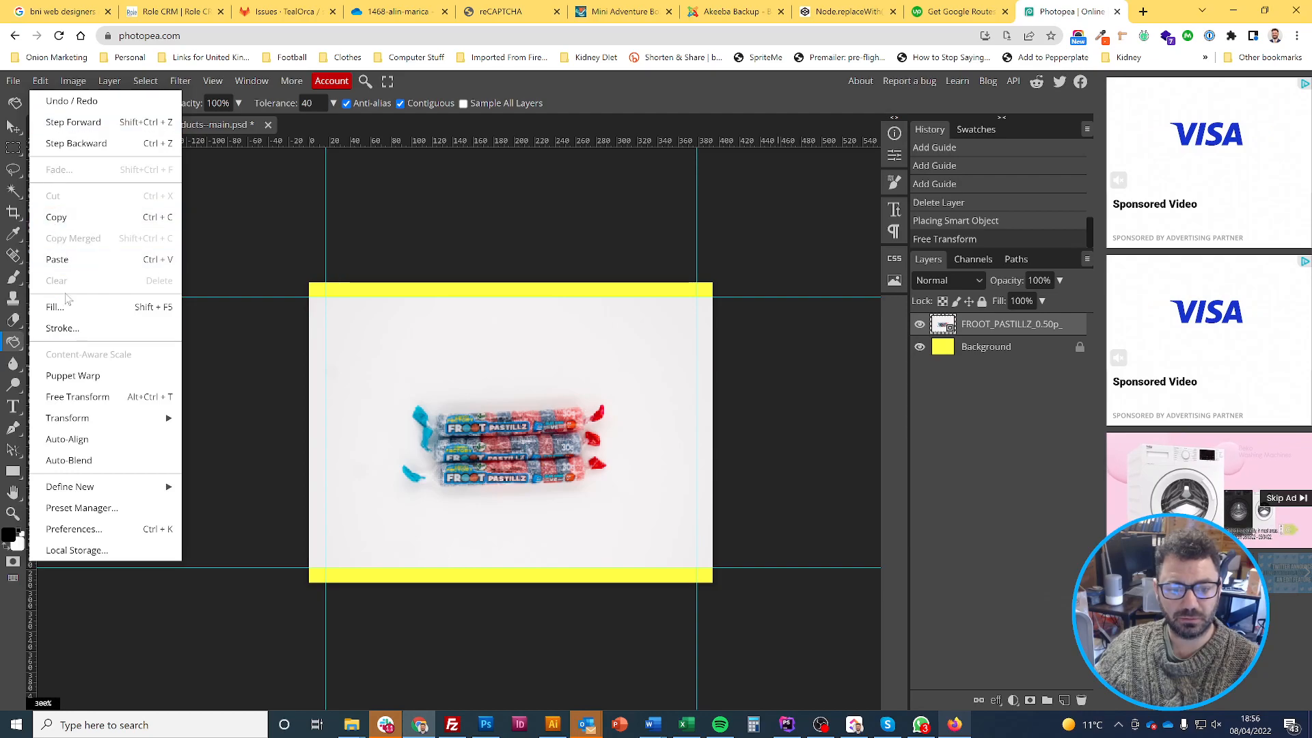
pyautogui.moveTo(96, 419)
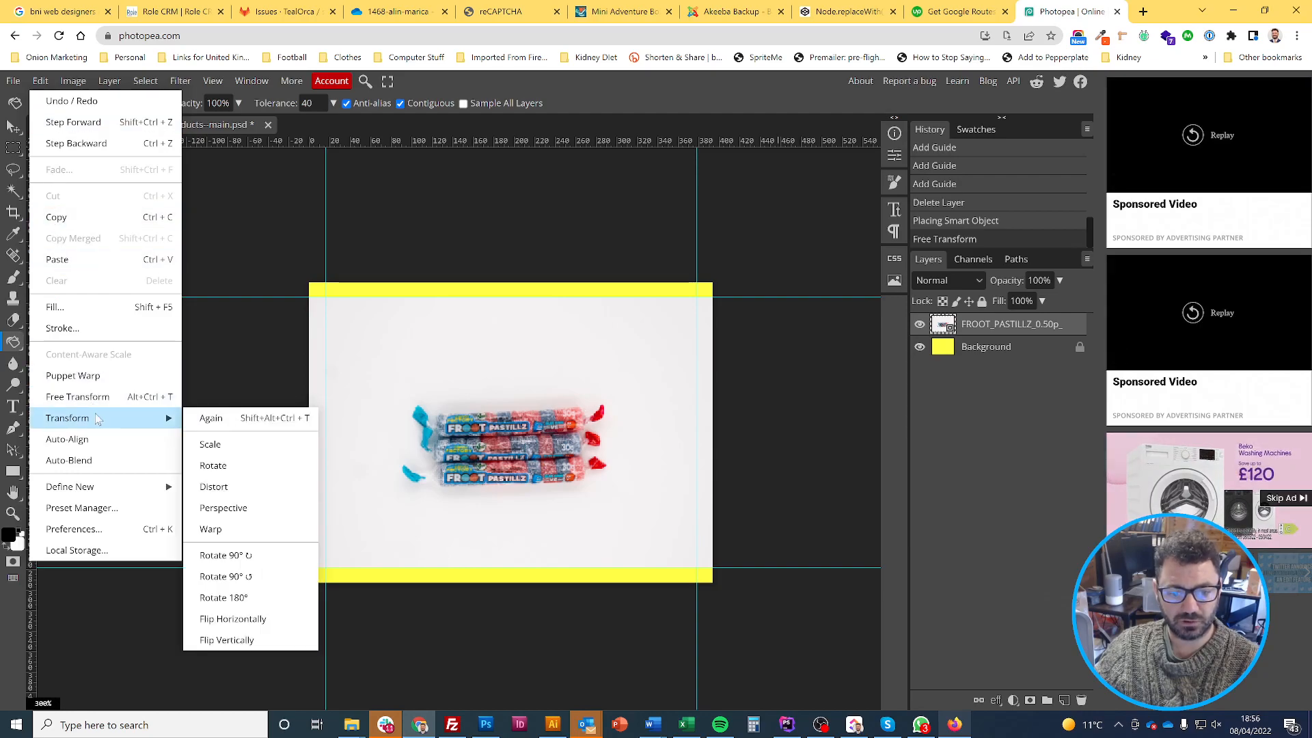
pyautogui.click(240, 442)
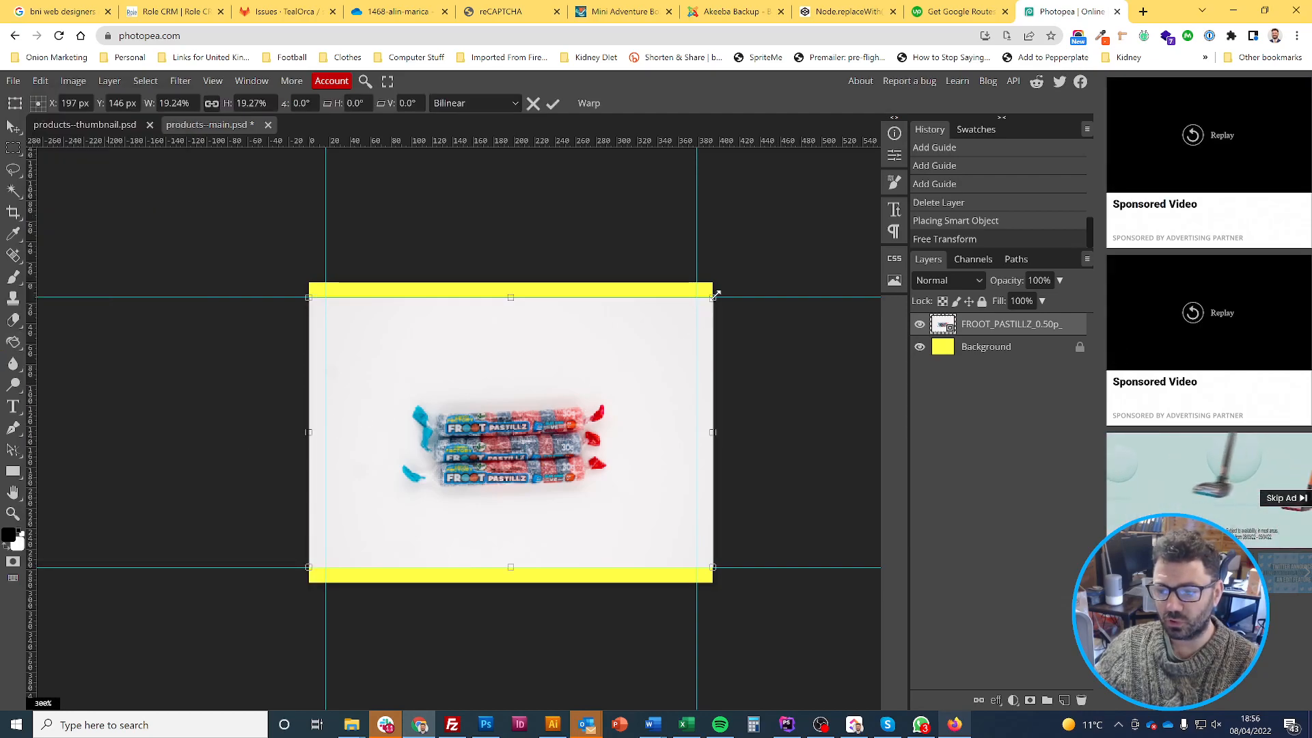
pyautogui.moveTo(716, 294); pyautogui.dragTo(888, 224)
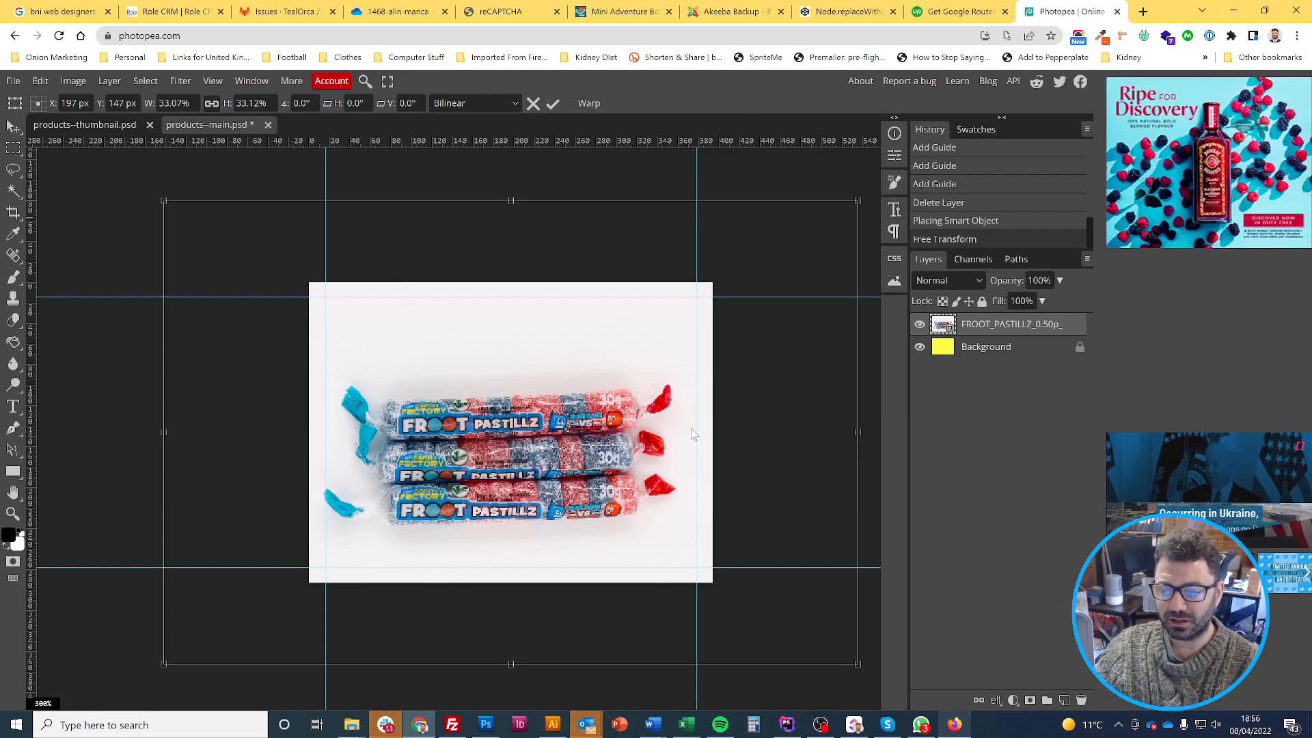
pyautogui.moveTo(857, 204); pyautogui.dragTo(887, 191)
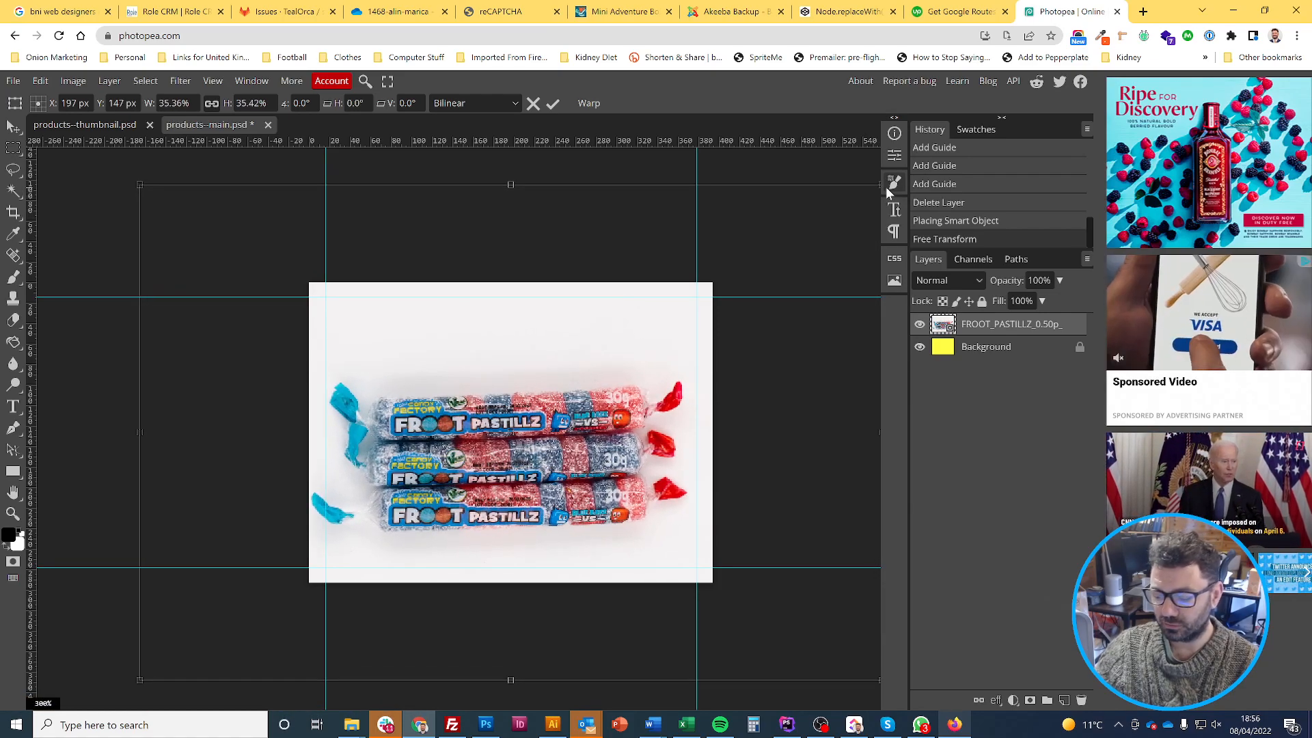
pyautogui.press('Return')
pyautogui.press('g')
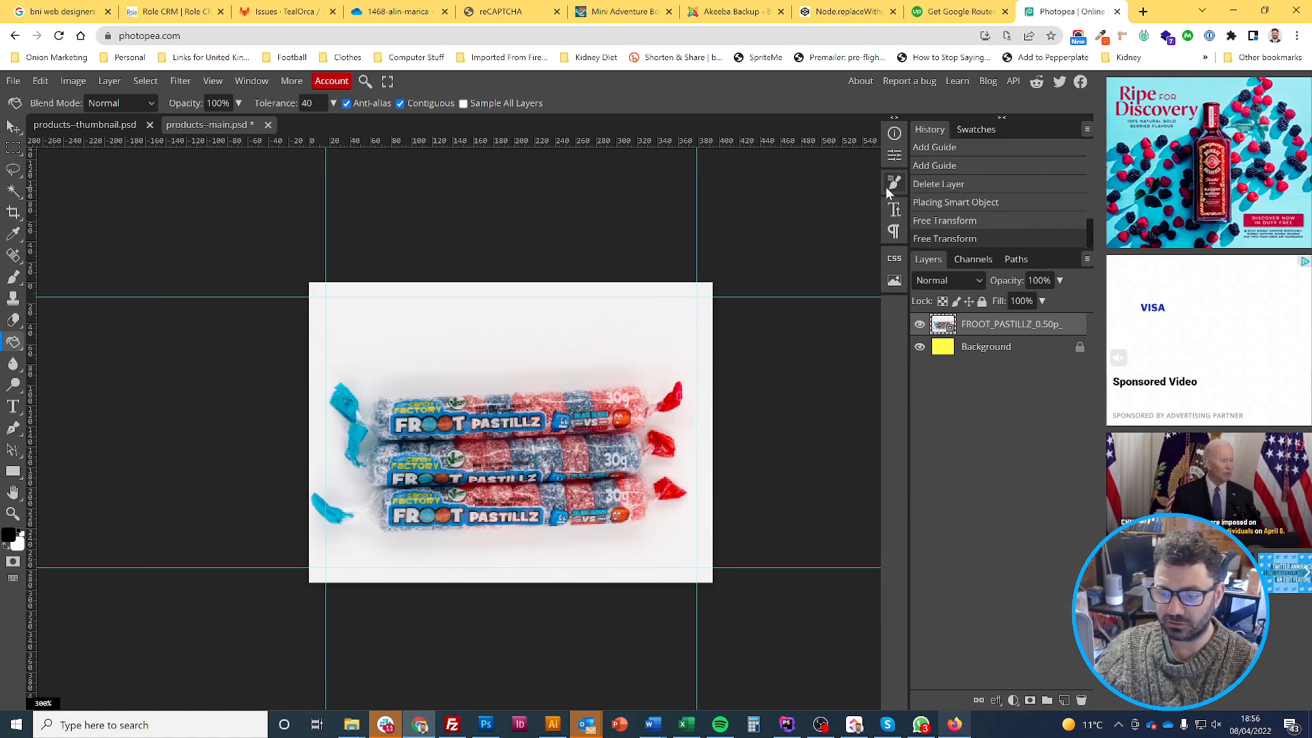
pyautogui.click(577, 284)
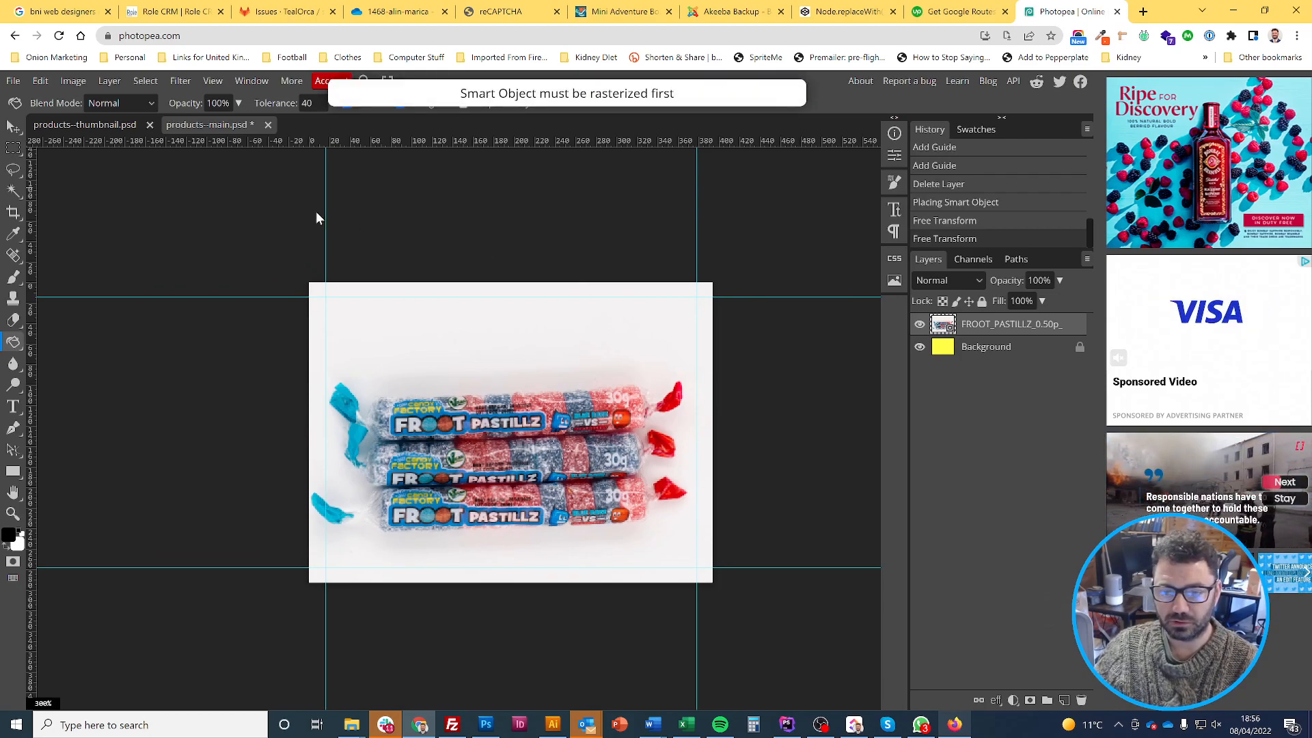
# Move the FROOT_PASTILLZ_0.50p_ photo right and up to about X 208 px, Y 123 px, fitting the sweets between the vertical guides
pyautogui.click(11, 128)
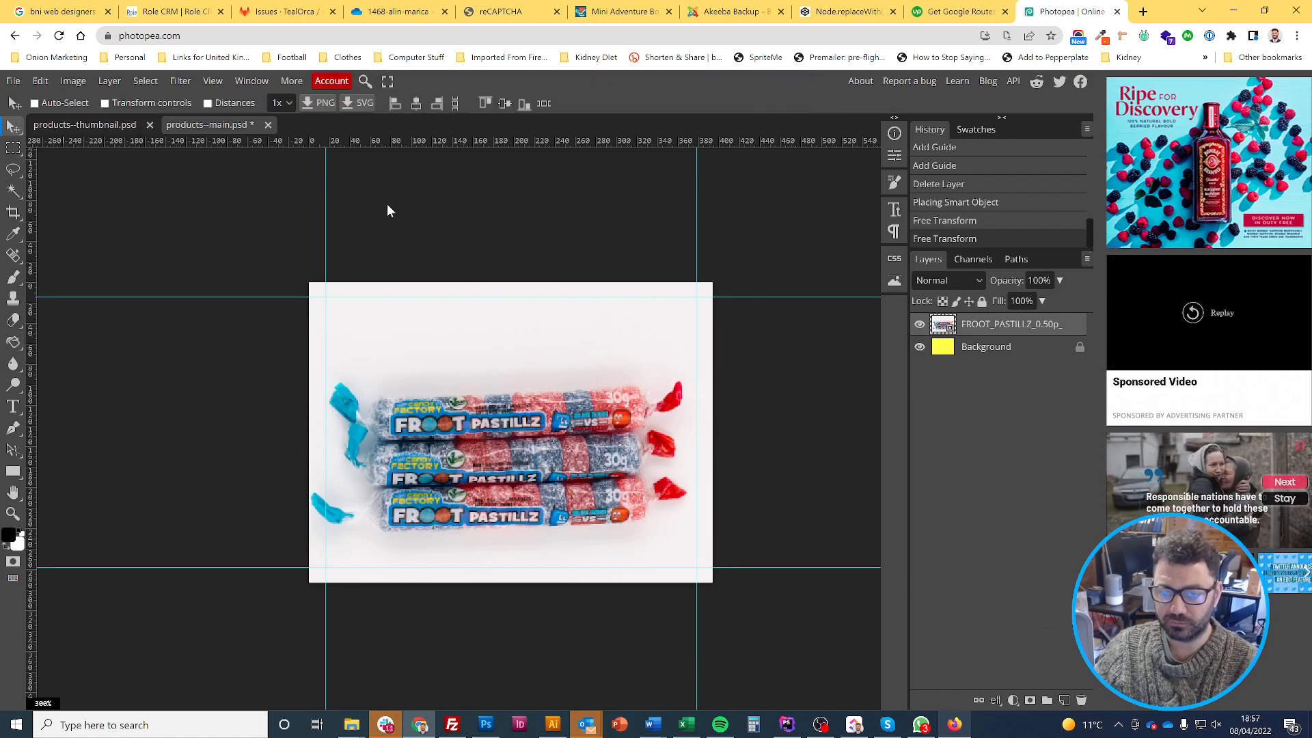
pyautogui.press('Right')
pyautogui.press('Right')
pyautogui.press('Right')
pyautogui.press('Right')
pyautogui.press('Right')
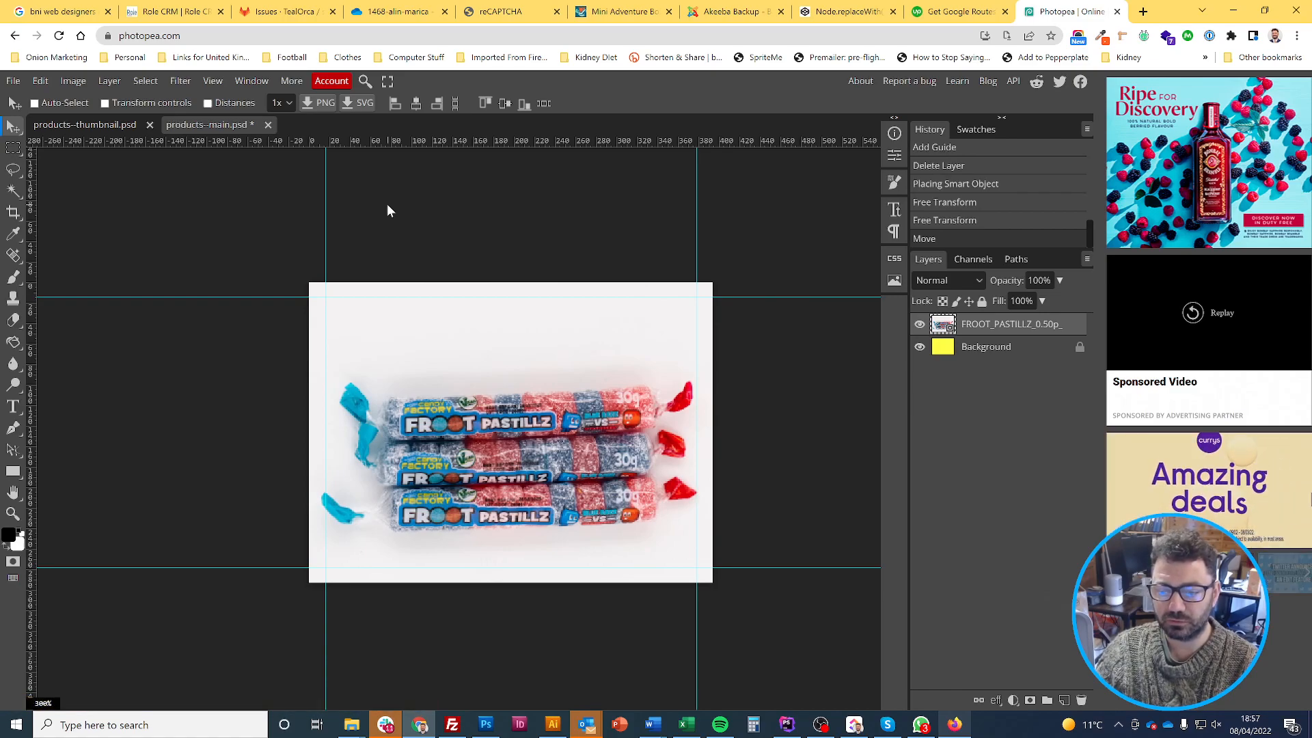
pyautogui.press('Right')
pyautogui.press('Right')
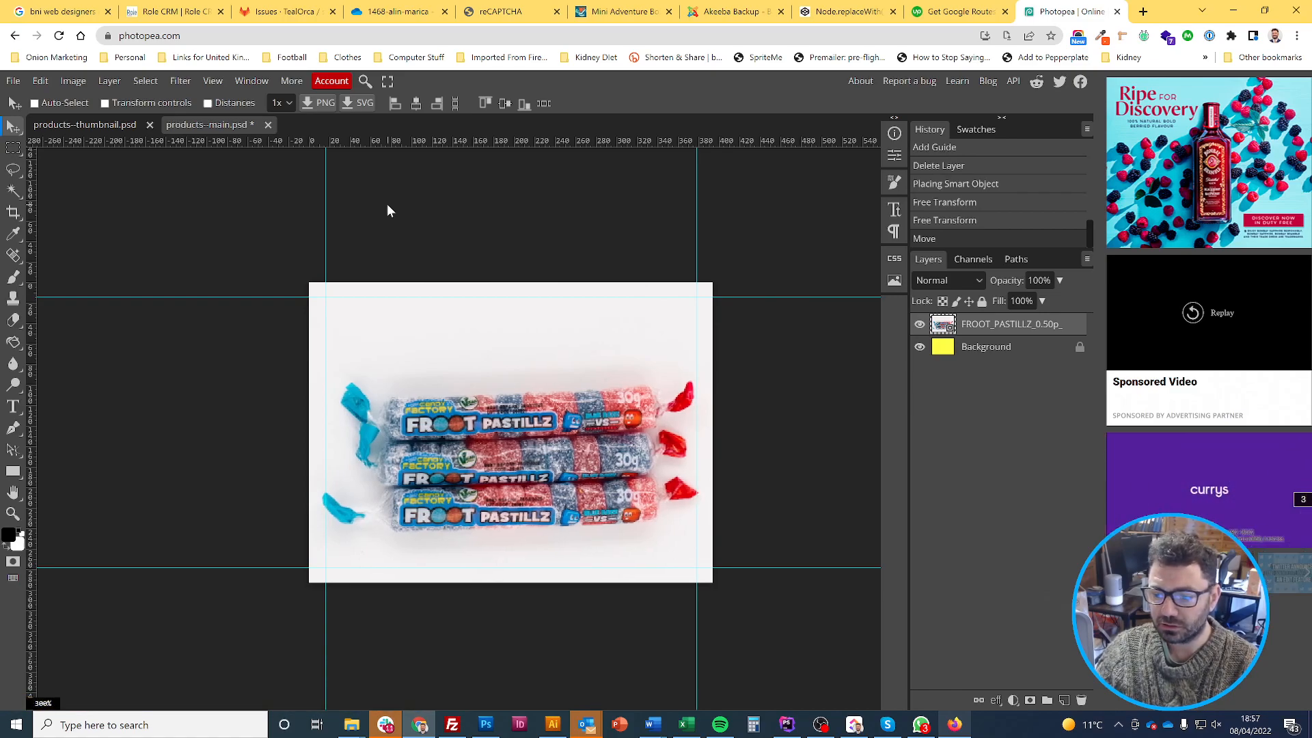
pyautogui.hotkey('shift', 'Up')
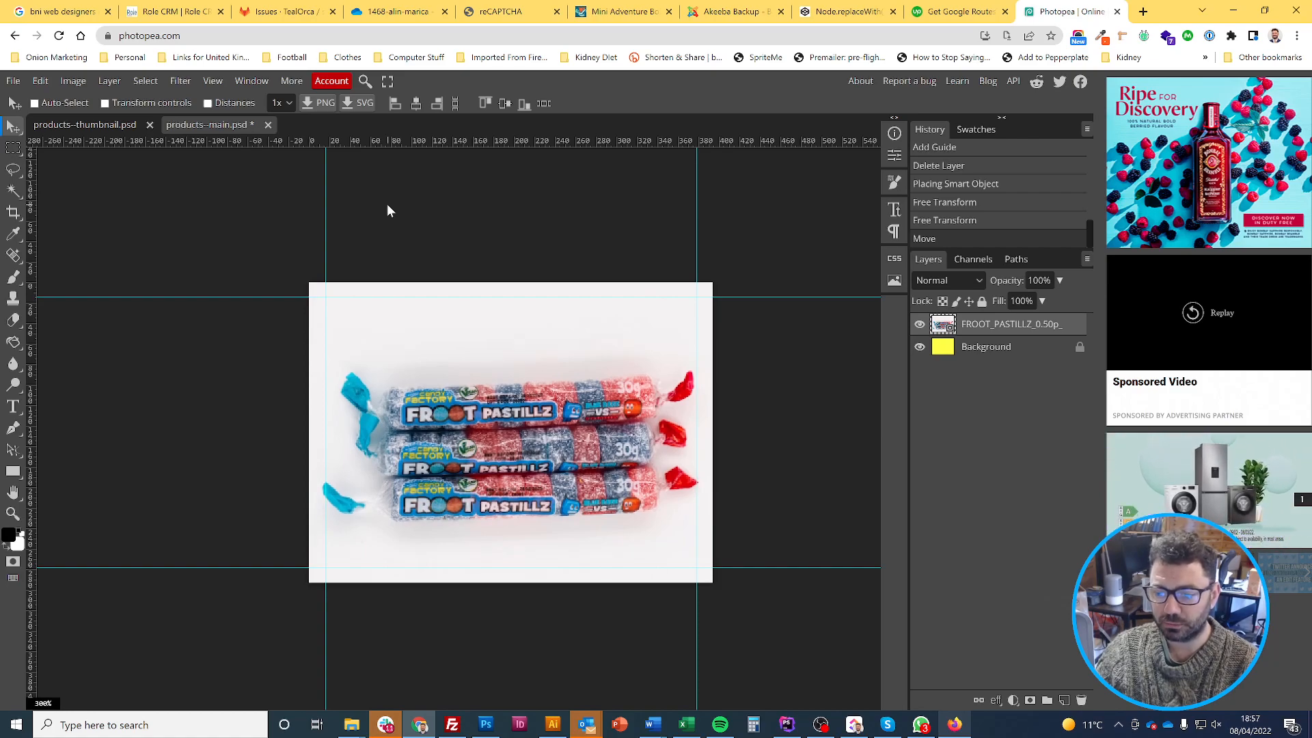
pyautogui.hotkey('shift', 'Up')
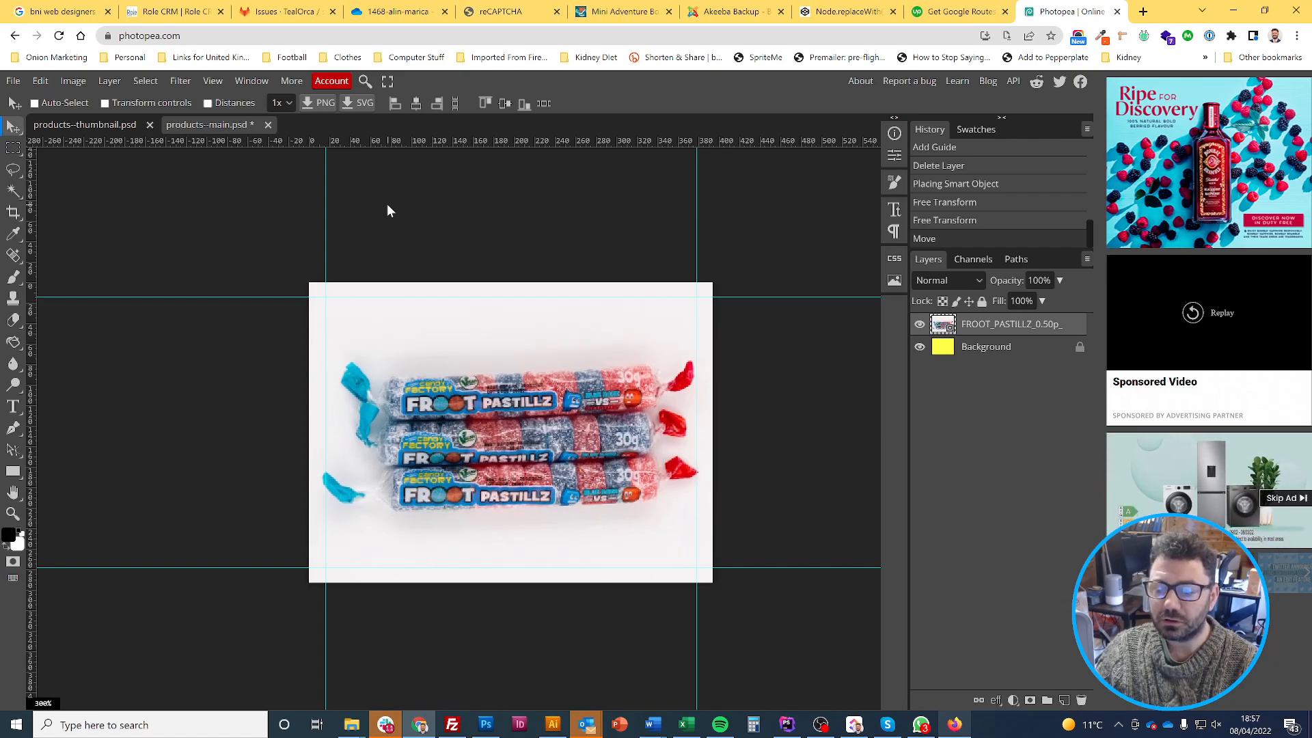
pyautogui.press('Up')
pyautogui.press('Up')
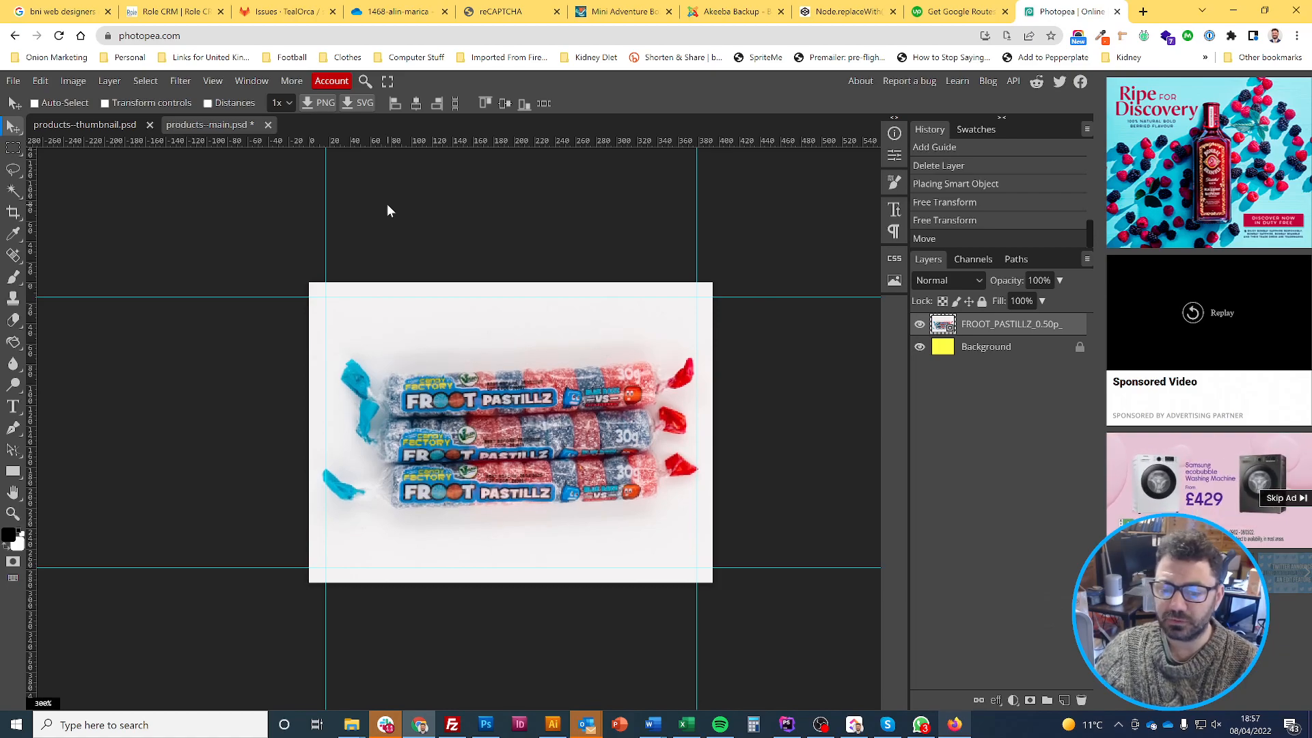
# Rotate the FROOT_PASTILLZ_0.50p_ photo clockwise by about 1.9° to straighten the packs and apply the transform
pyautogui.click(40, 81)
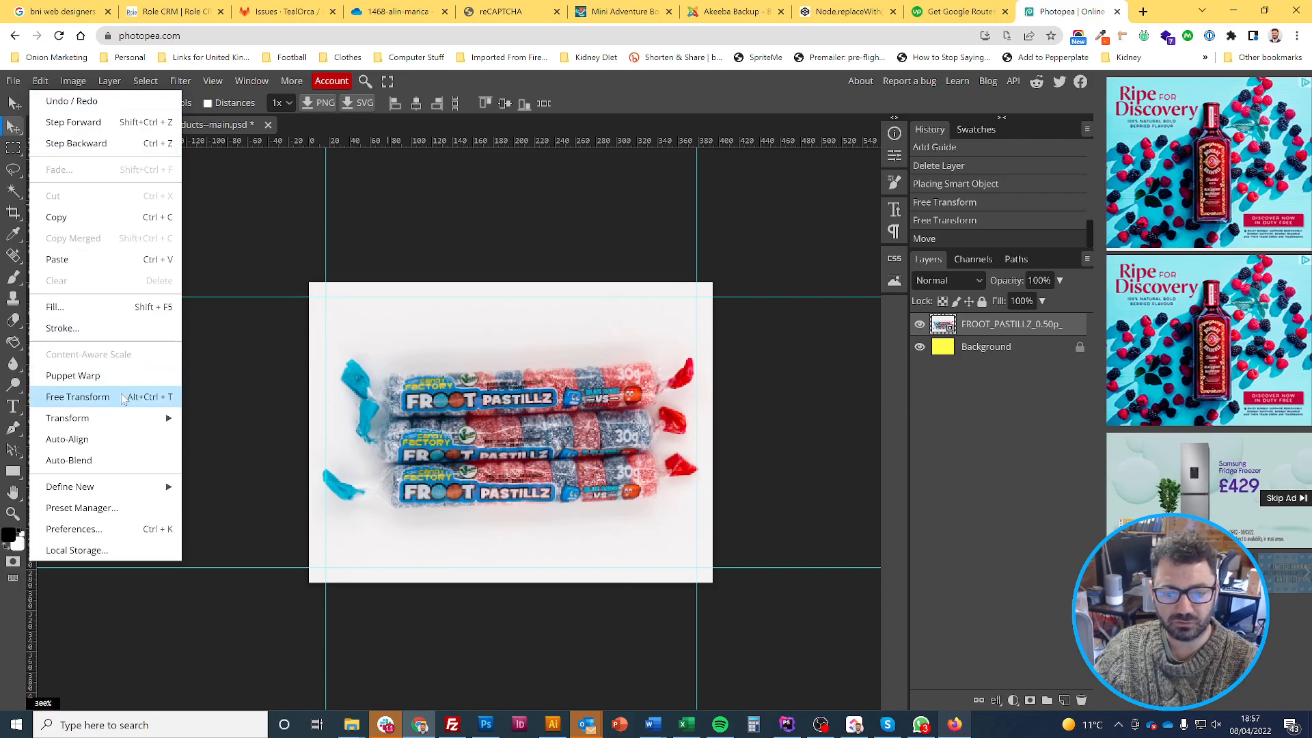
pyautogui.click(77, 397)
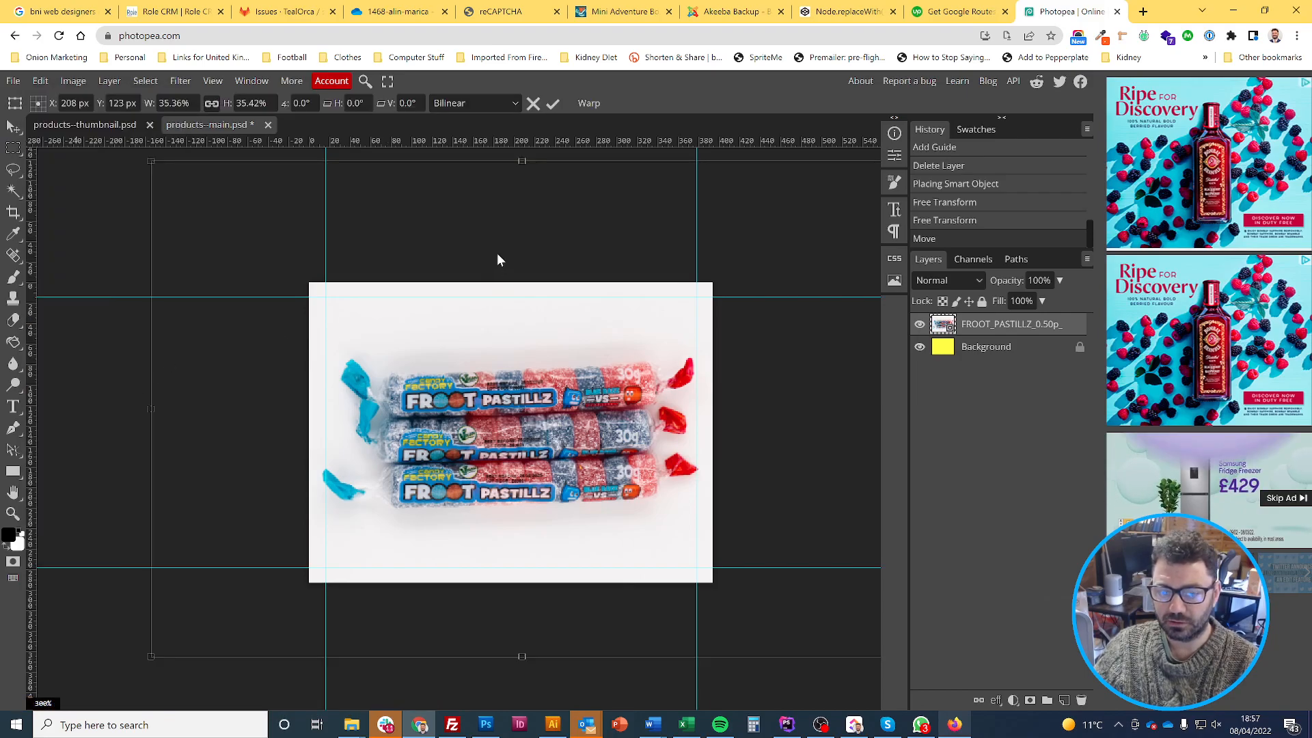
pyautogui.scroll(-1, 497, 253)
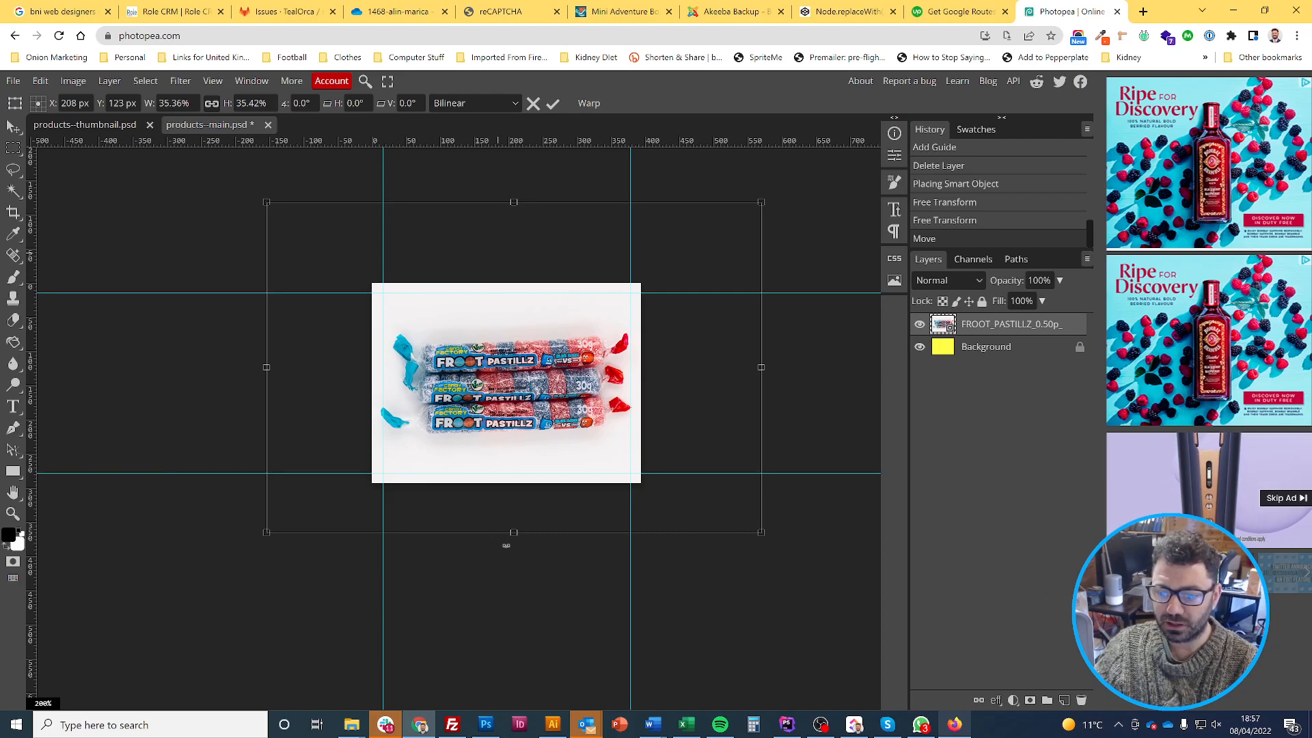
pyautogui.moveTo(513, 548); pyautogui.dragTo(507, 548)
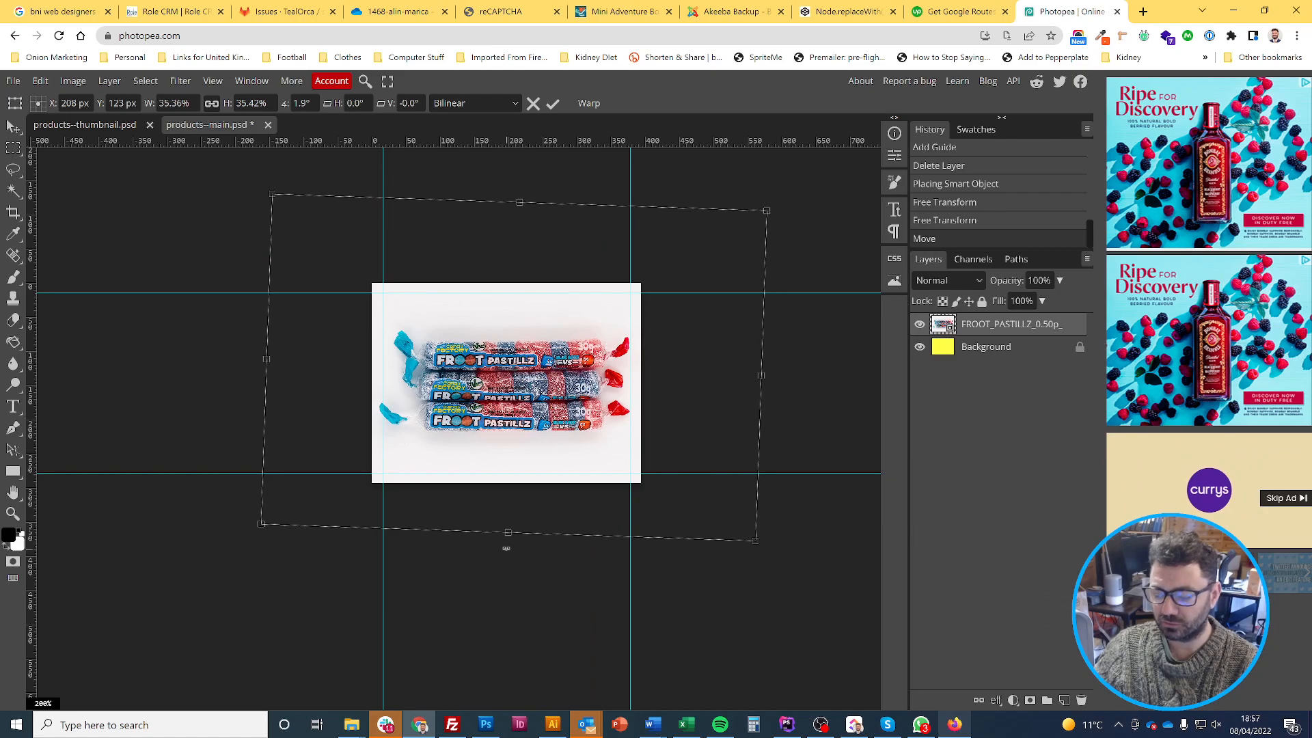
pyautogui.press('Return')
pyautogui.scroll(2, 583, 340)
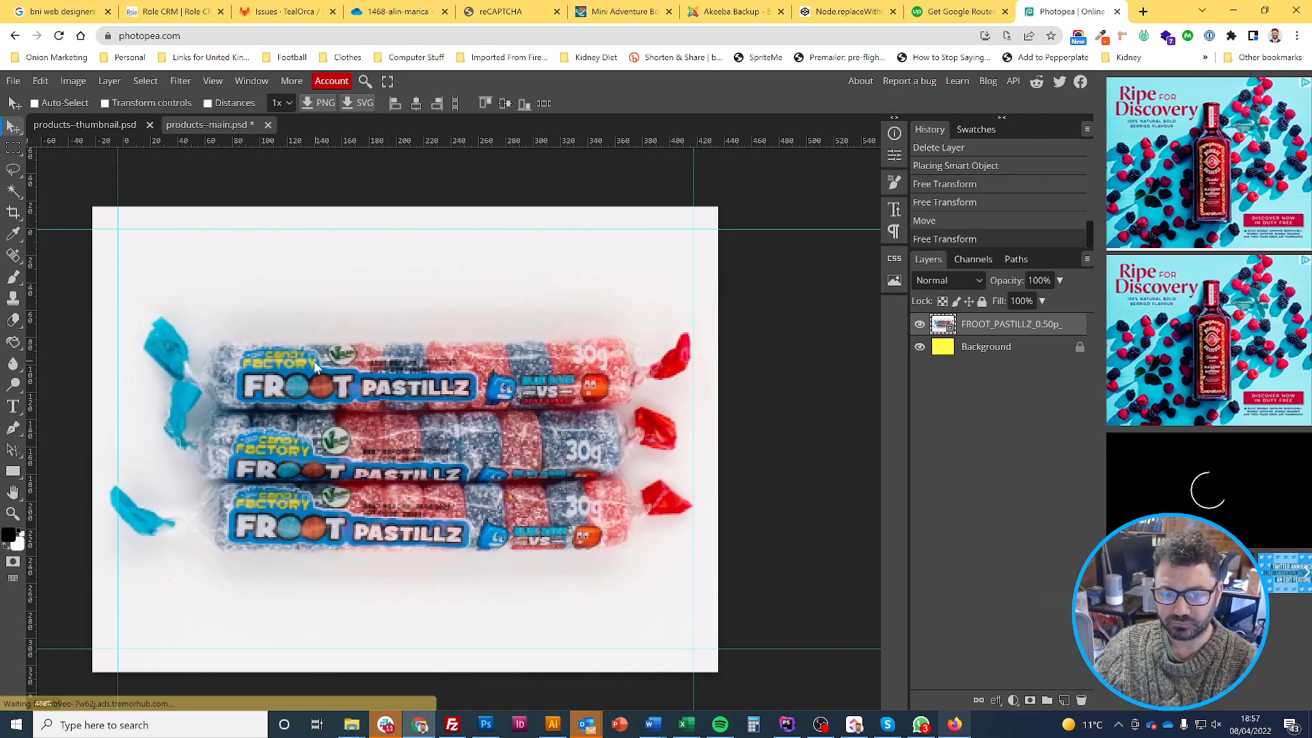
# Add a horizontal guide along the top pack's upper edge and level the photo against it with a rotation of about 2.7°
pyautogui.scroll(-1, 314, 361)
pyautogui.moveTo(666, 140); pyautogui.dragTo(717, 343)
pyautogui.scroll(-2, 377, 367)
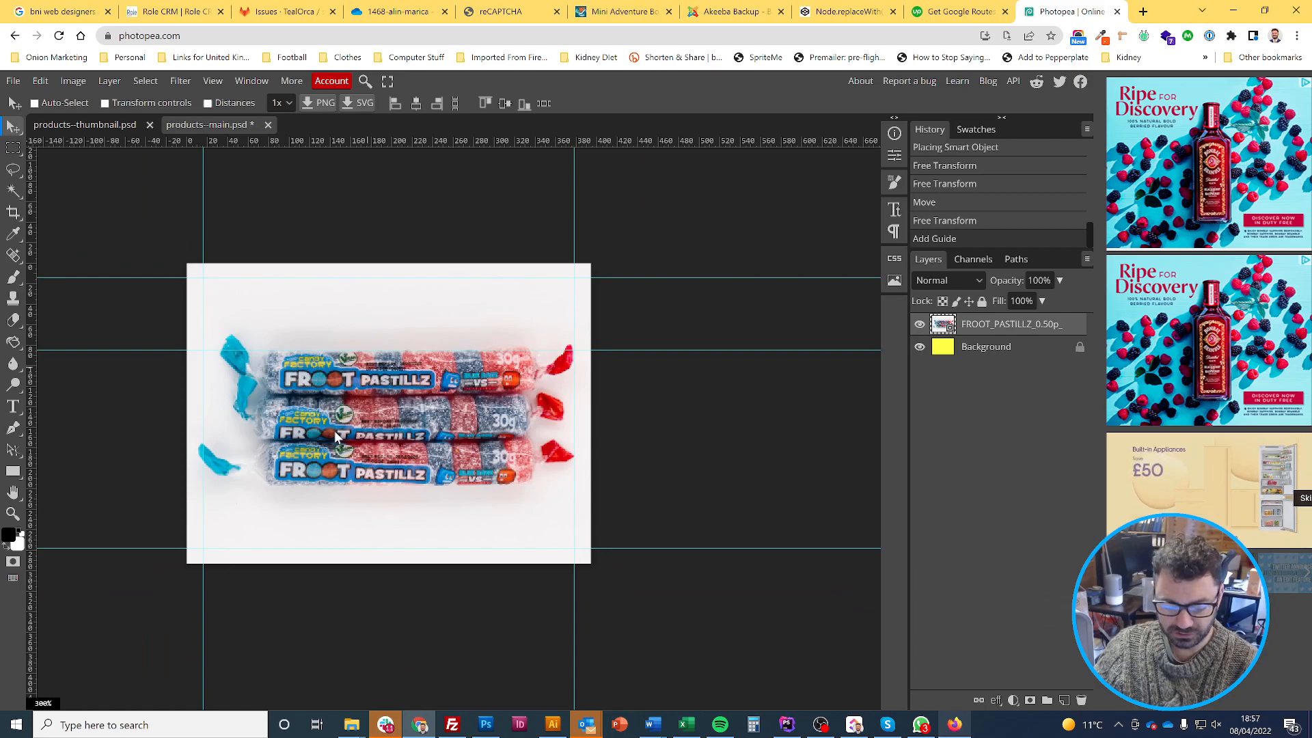
pyautogui.click(40, 81)
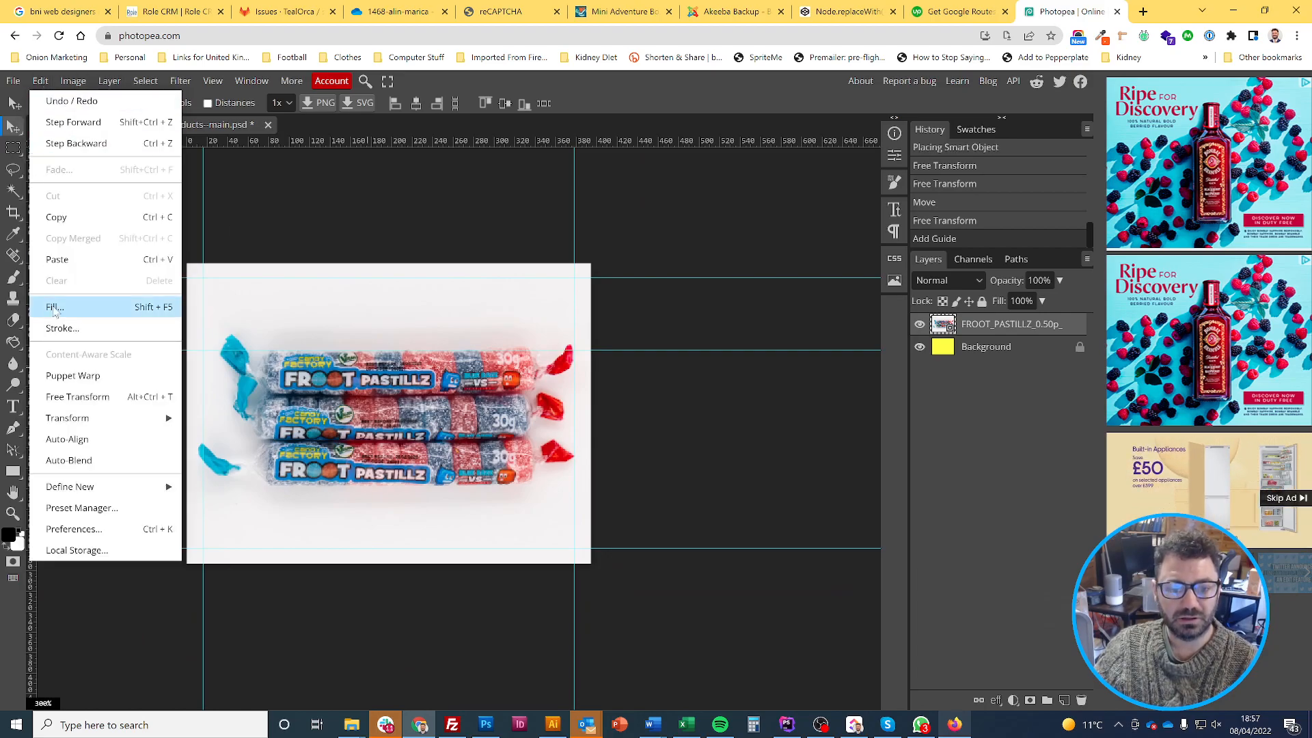
pyautogui.click(77, 397)
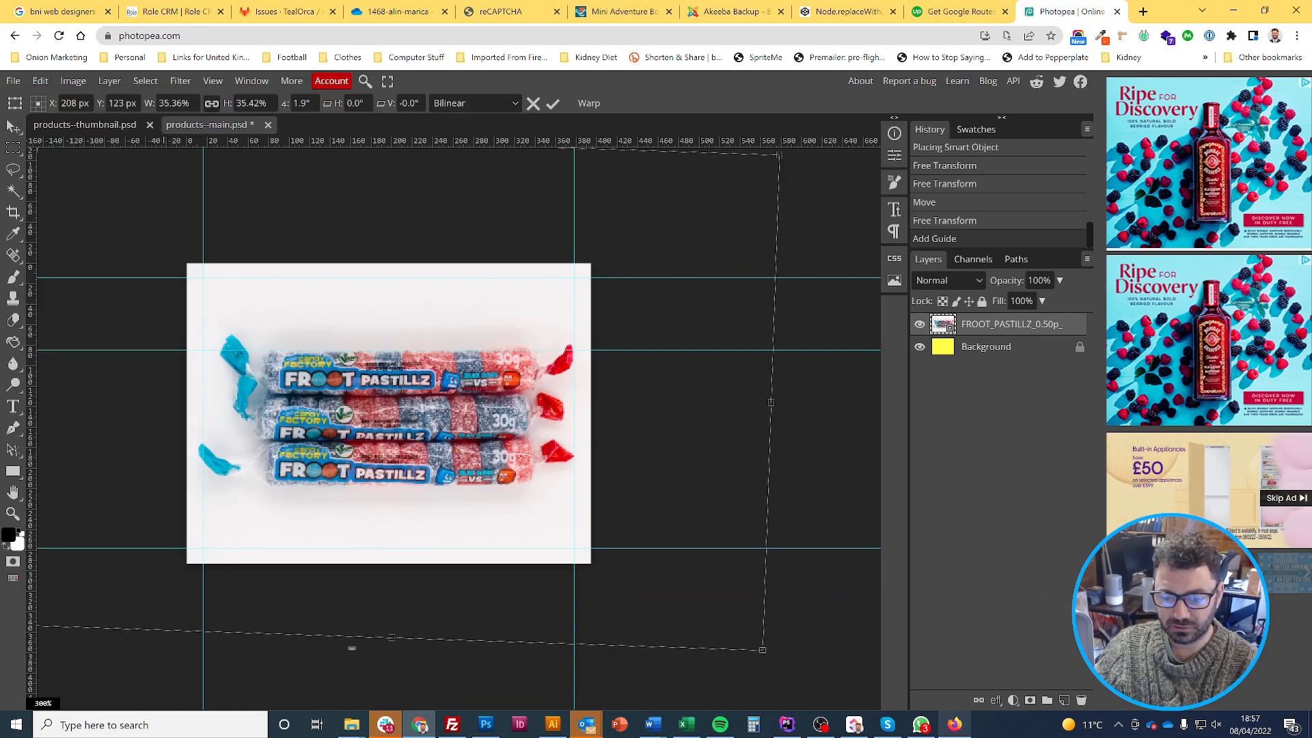
pyautogui.moveTo(393, 653); pyautogui.dragTo(389, 650)
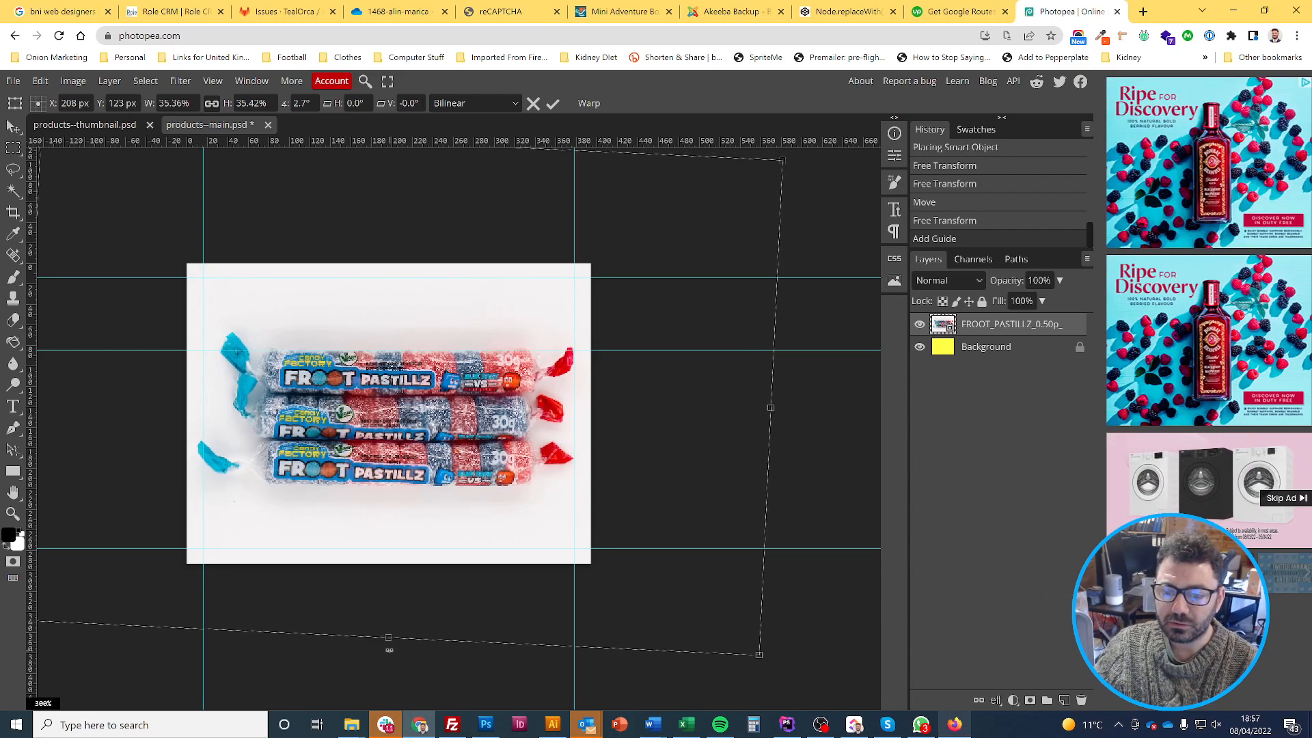
pyautogui.press('Return')
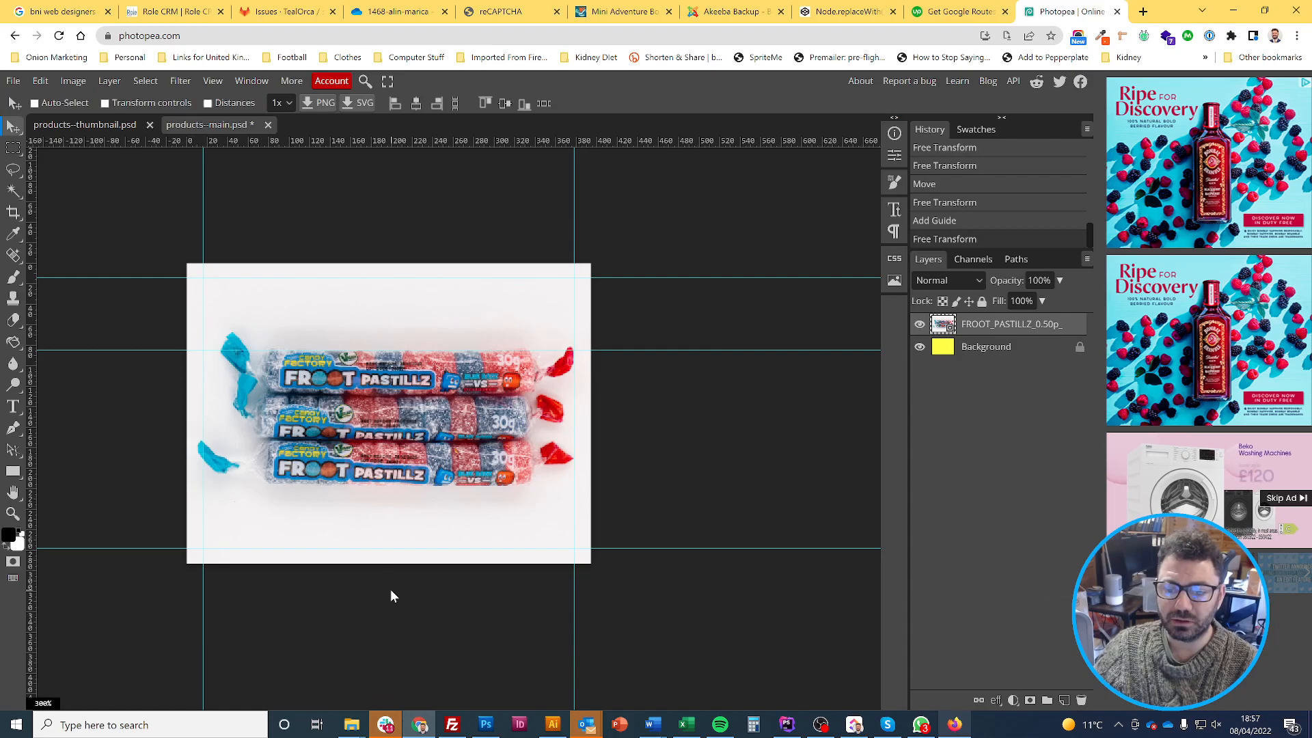
# Check the straightened packs against the guides and save the products--main document
pyautogui.scroll(2, 404, 334)
pyautogui.scroll(-2, 257, 344)
pyautogui.hscroll(-3, 245, 345)
pyautogui.hscroll(2, 245, 351)
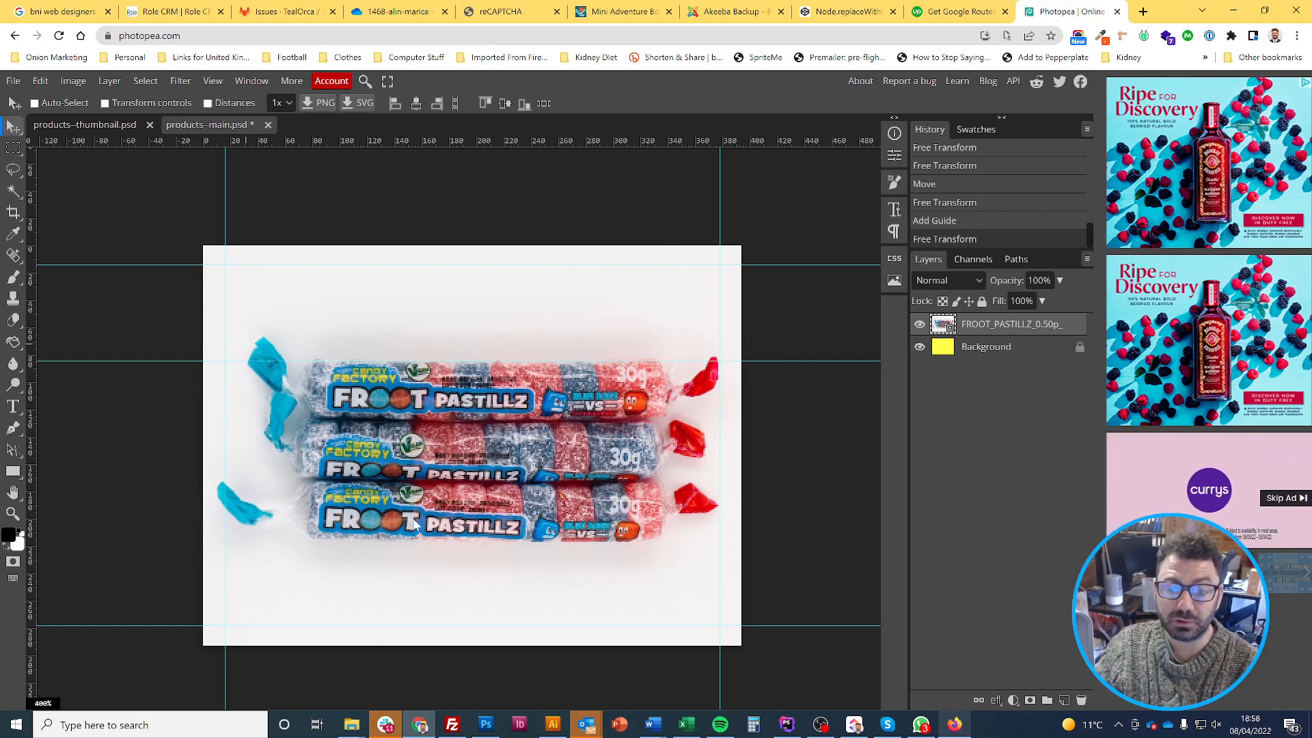
pyautogui.scroll(-1, 420, 346)
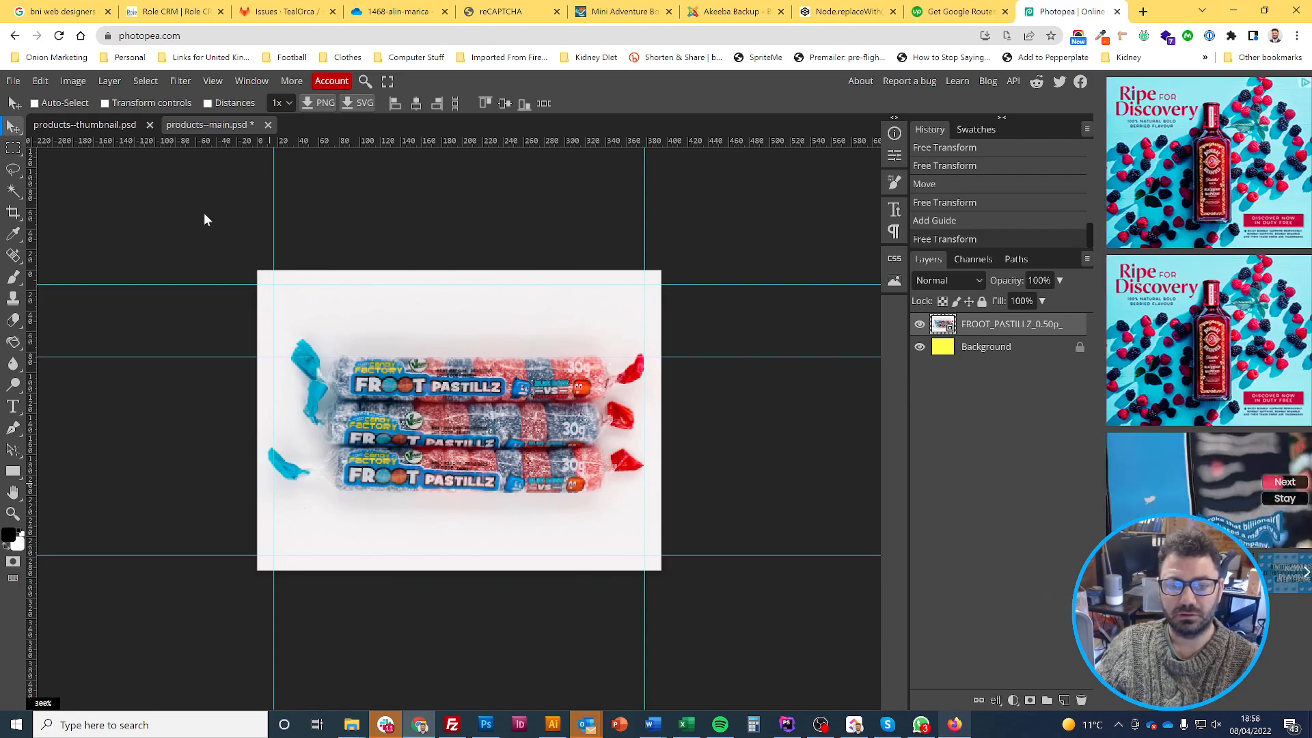
pyautogui.hotkey('ctrl', 's')
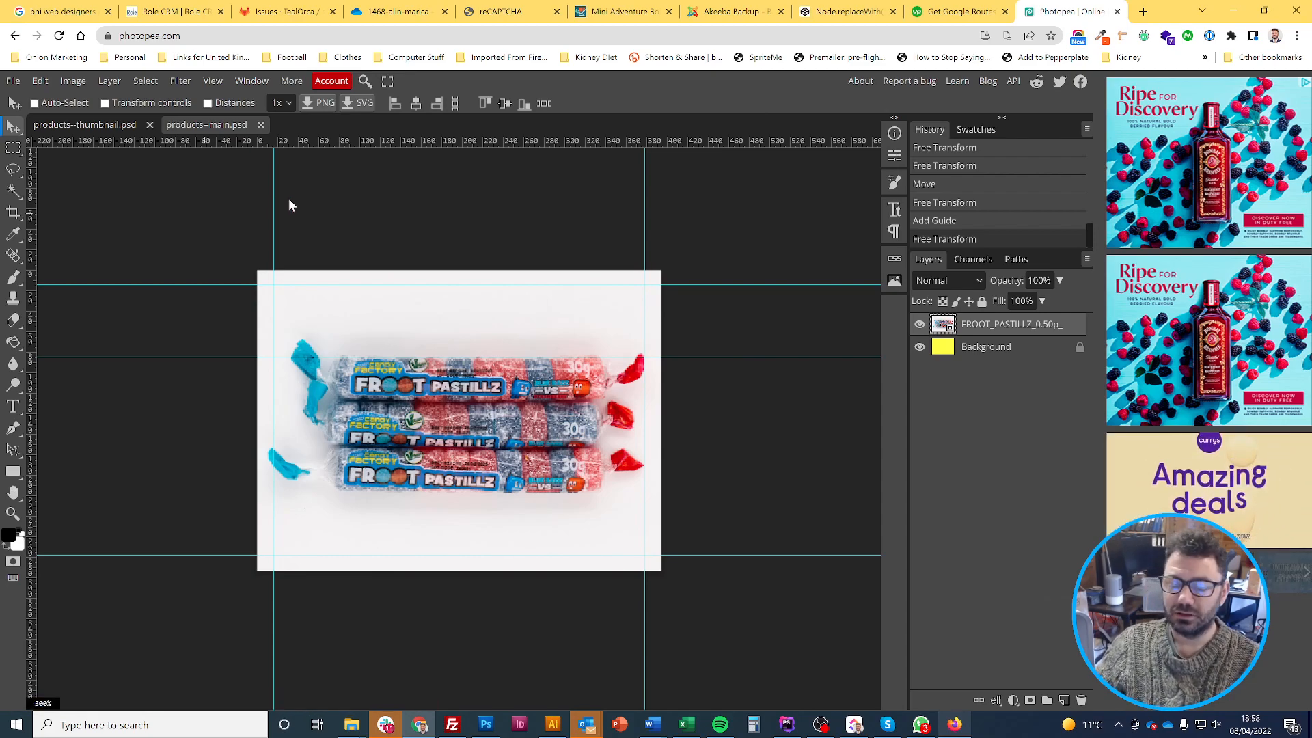
# Place the CHEWITS_FRUITY_TWIST photo as a new layer at its default size and hide the FROOT_PASTILLZ_0.50p_ layer
pyautogui.click(13, 80)
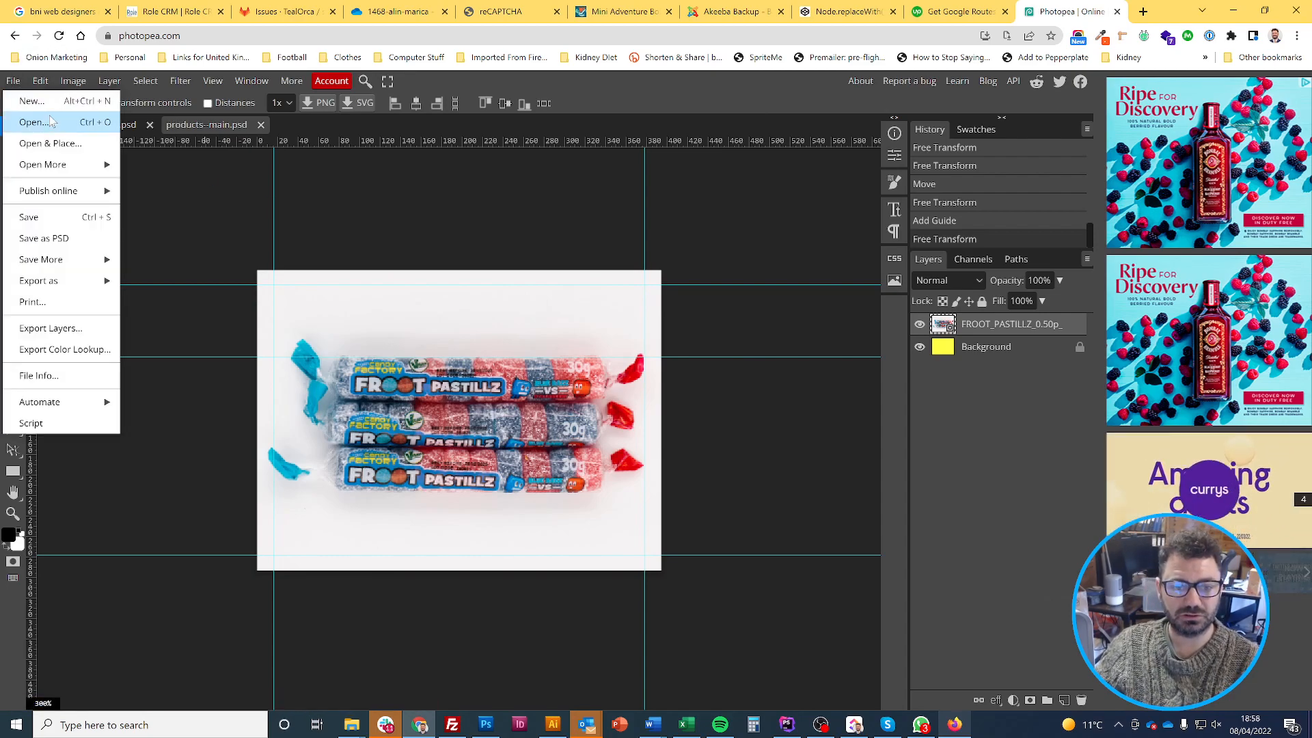
pyautogui.click(59, 140)
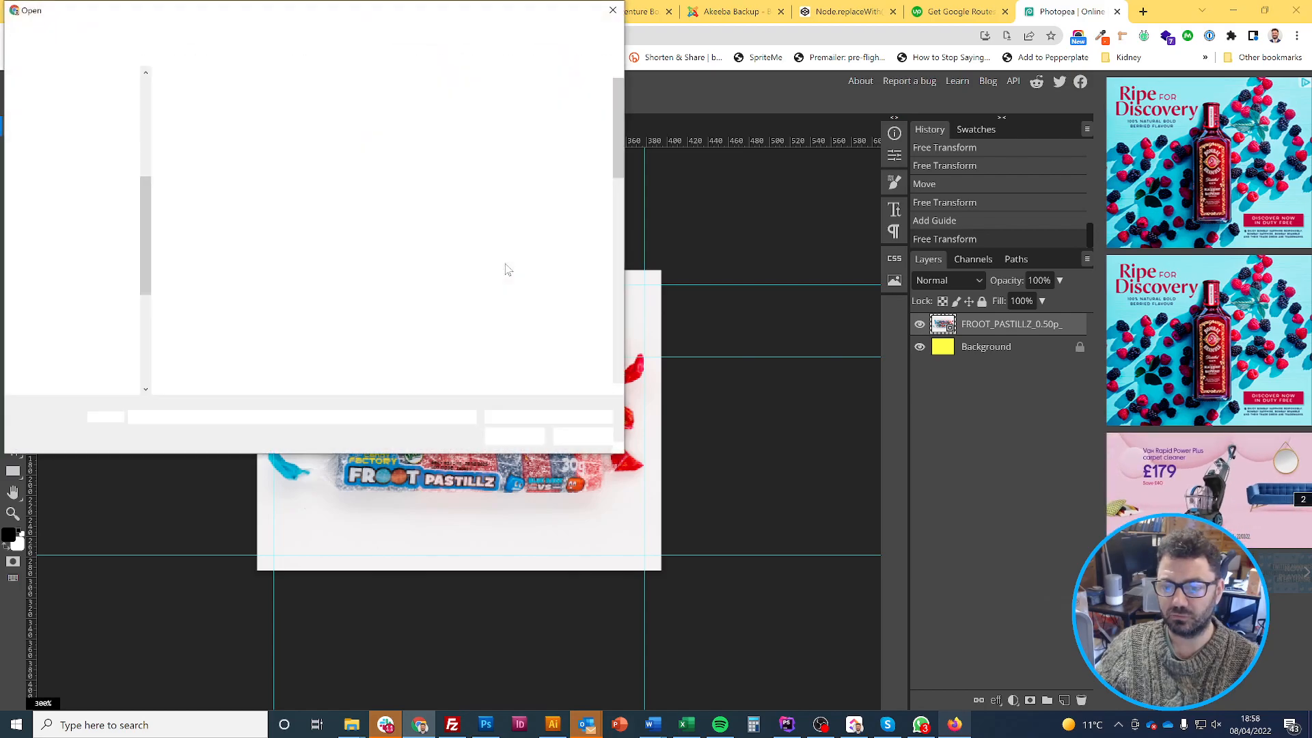
pyautogui.doubleClick(477, 222)
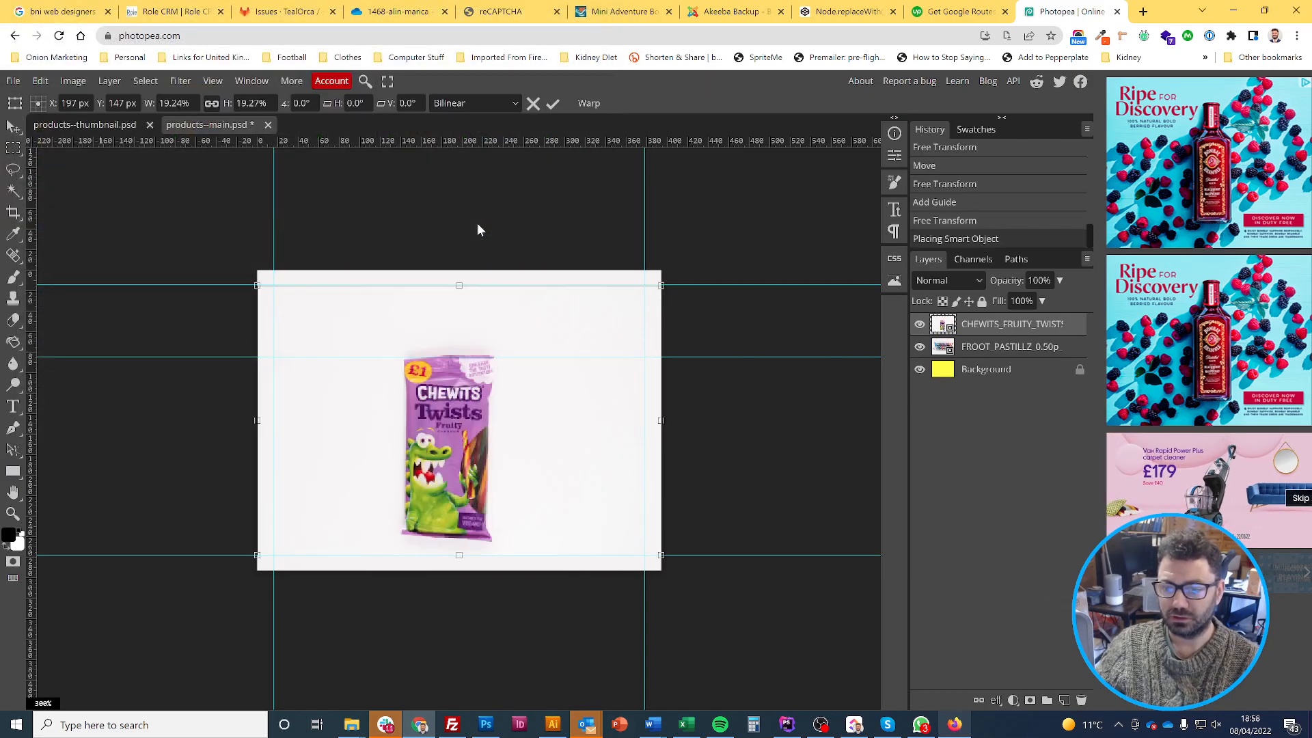
pyautogui.press('Return')
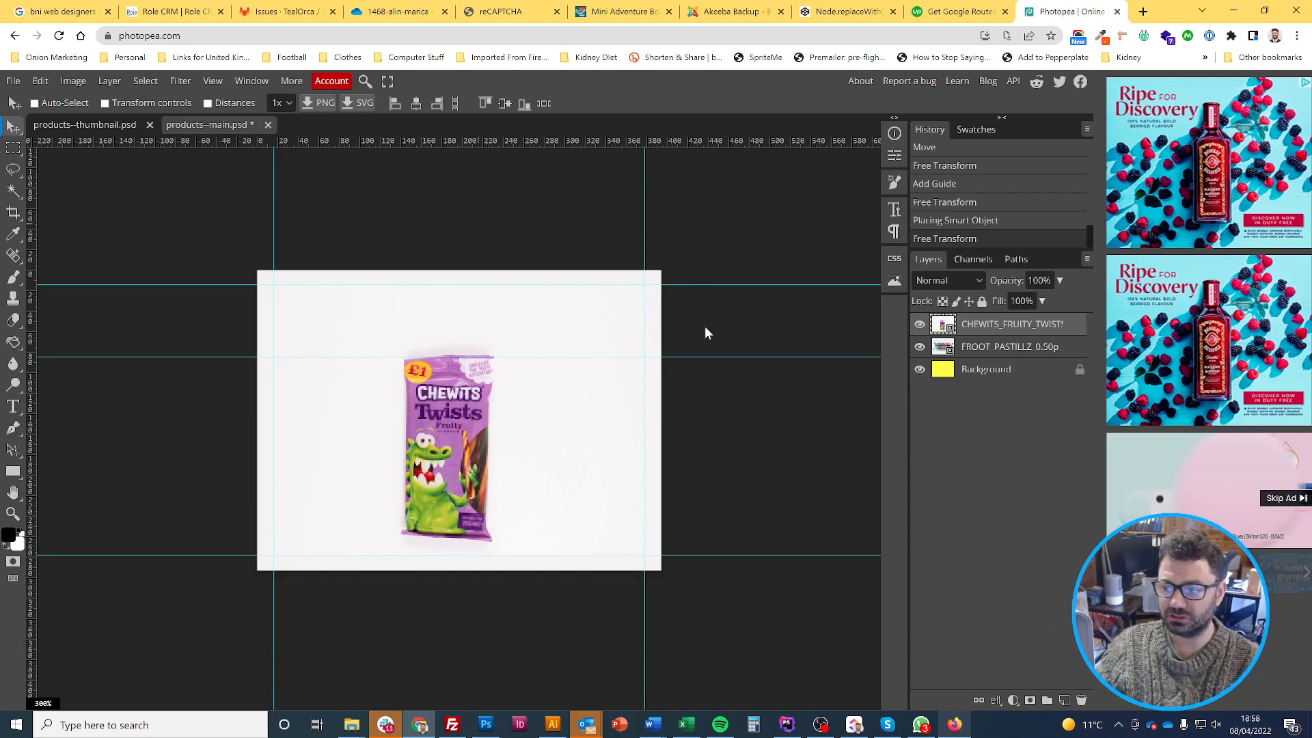
pyautogui.click(920, 347)
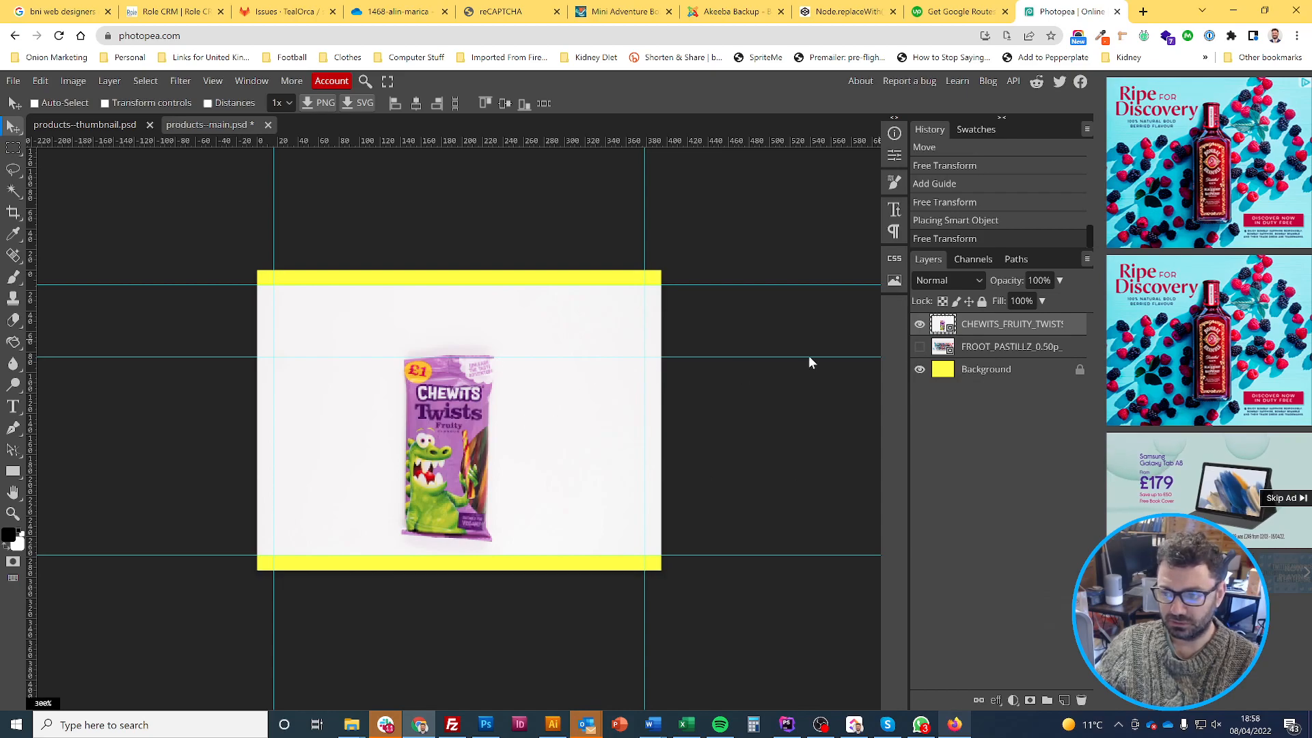
# Scale the CHEWITS_FRUITY_TWIST photo up to about 27.8% with Free Transform and move it so the pack fits between the outer horizontal guides
pyautogui.click(74, 81)
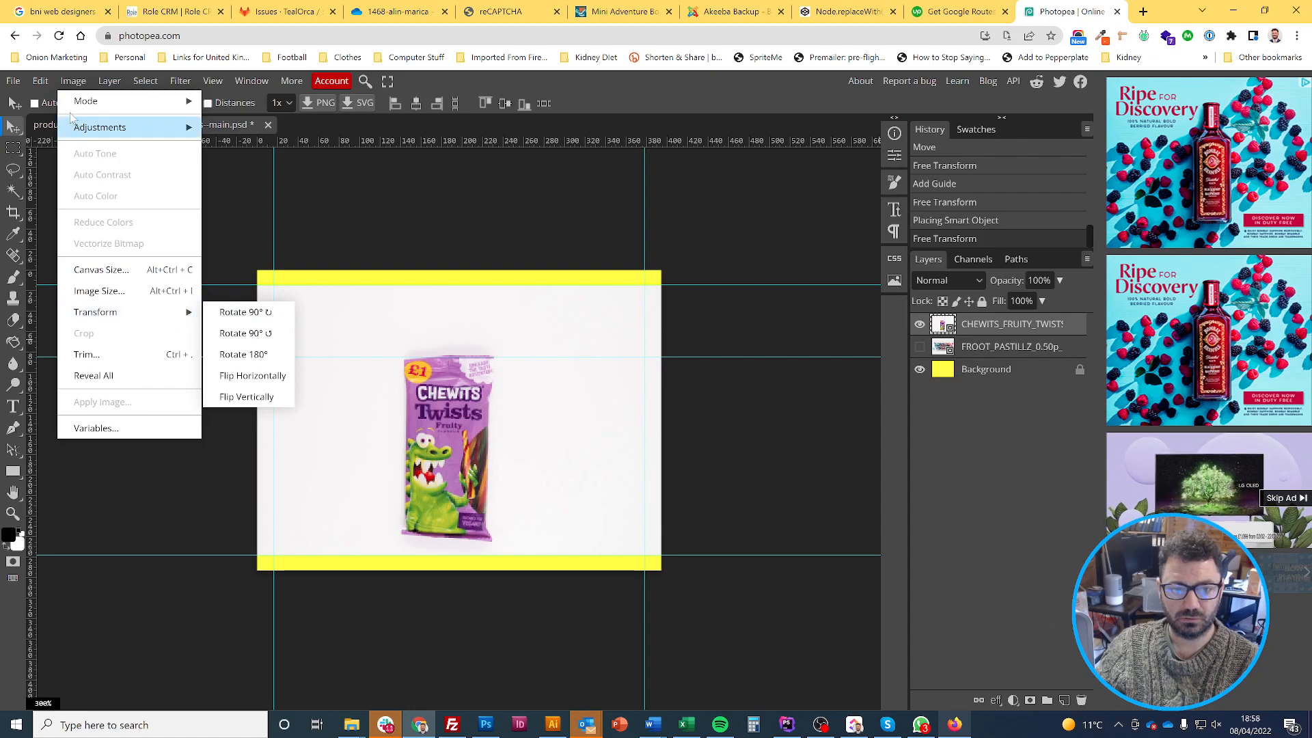
pyautogui.moveTo(41, 82)
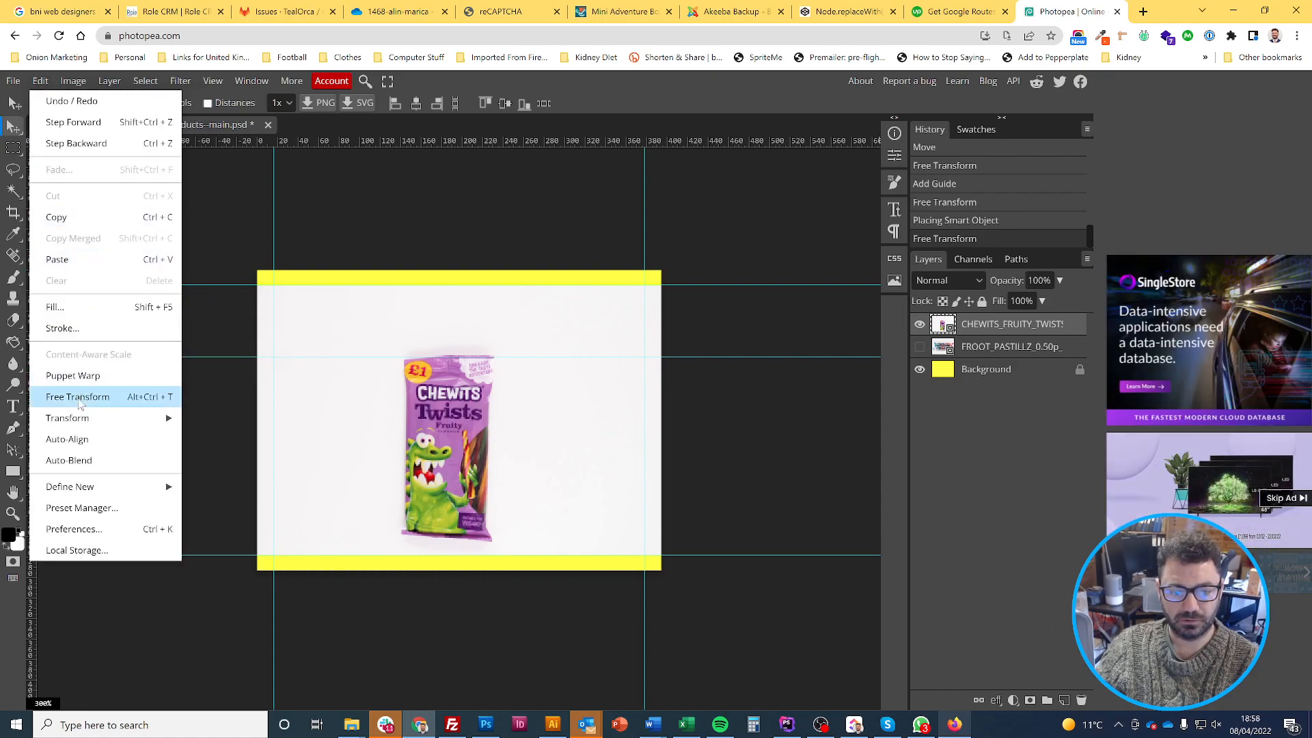
pyautogui.click(79, 397)
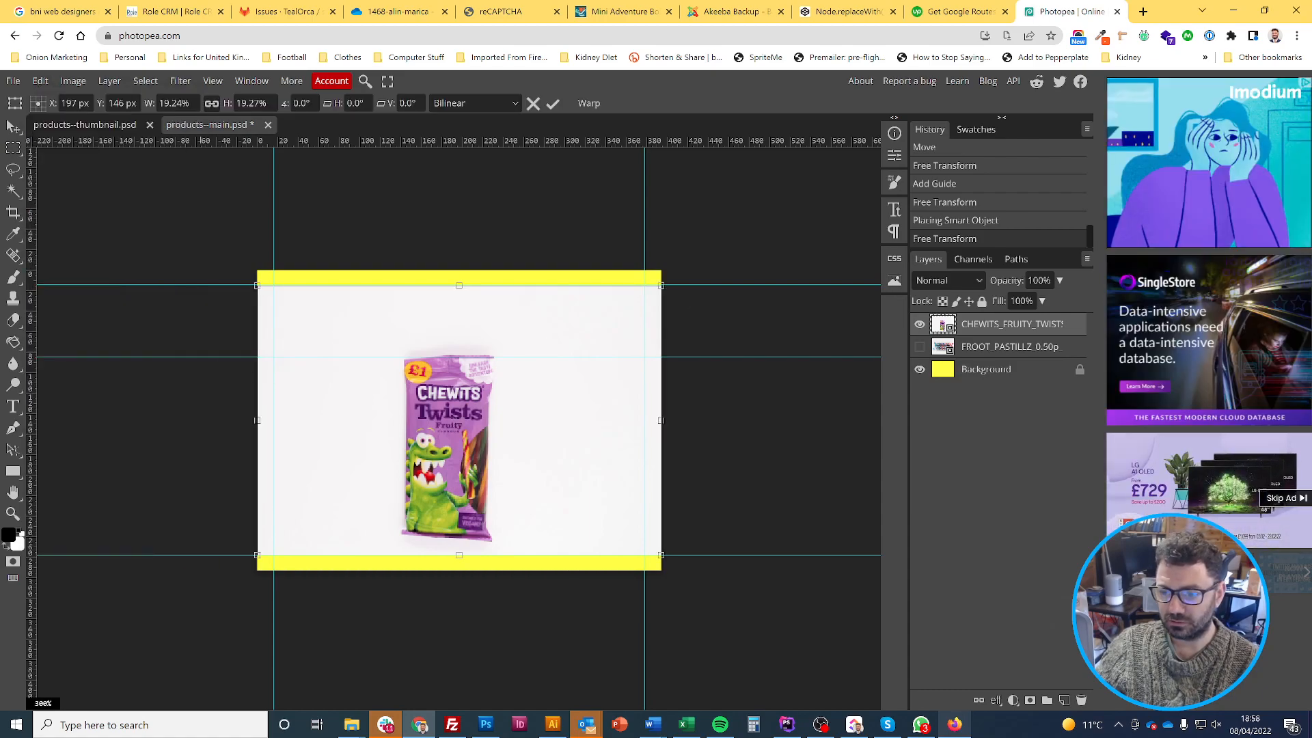
pyautogui.moveTo(679, 291); pyautogui.dragTo(770, 234)
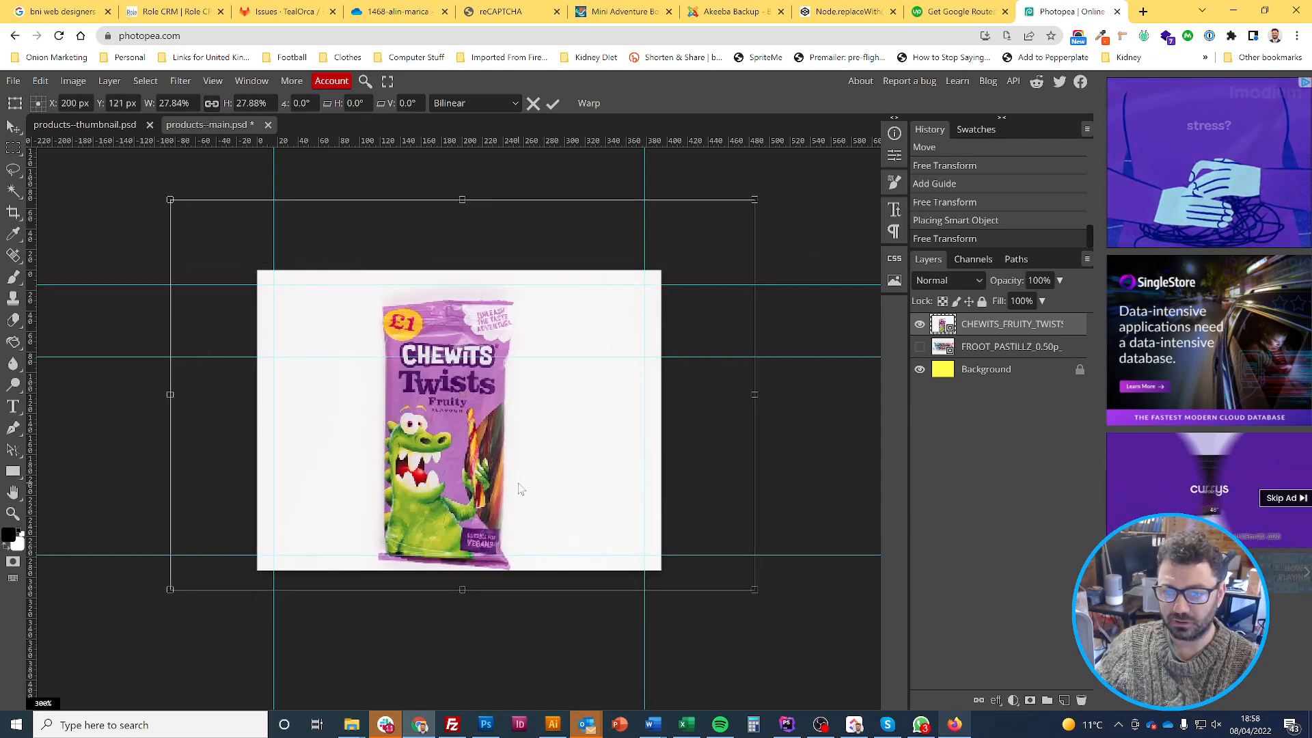
pyautogui.moveTo(523, 496); pyautogui.dragTo(521, 476)
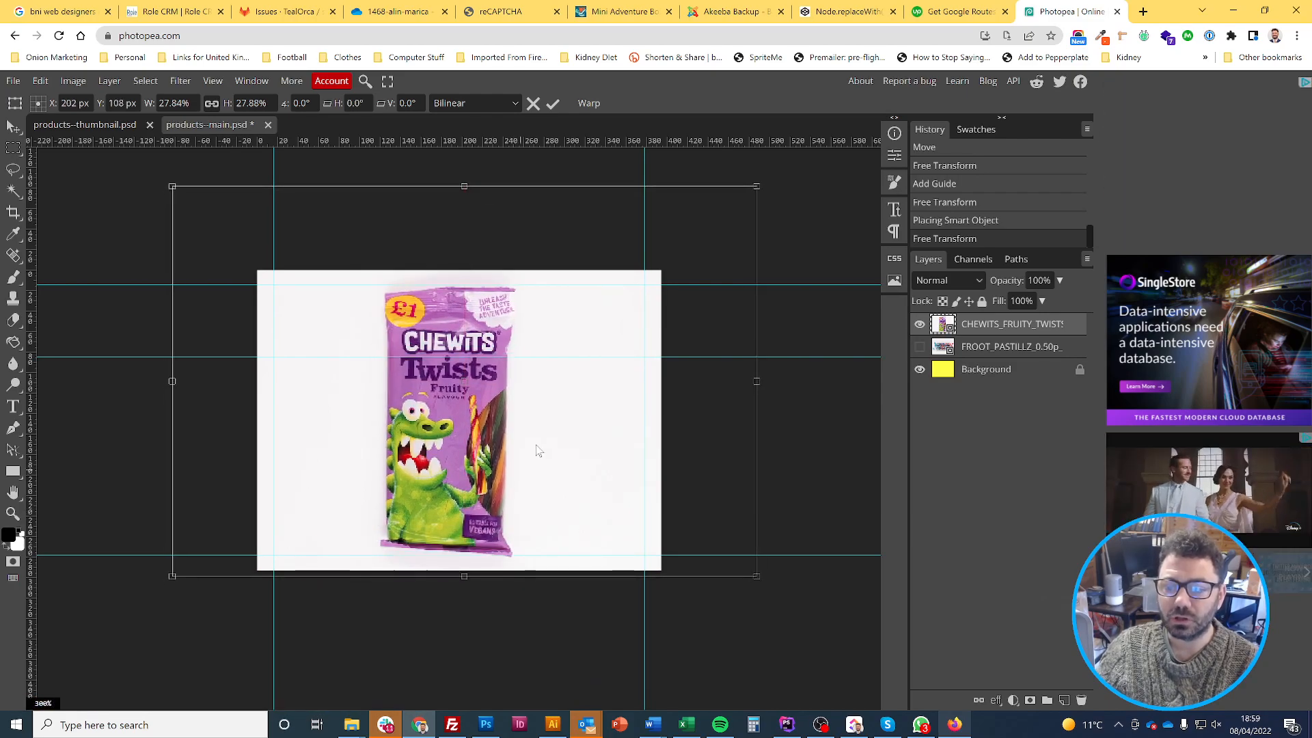
# Nudge the CHEWITS_FRUITY_TWIST photo 10 px to the right to centre the pack and apply the transform
pyautogui.press('Right')
pyautogui.press('Right')
pyautogui.press('Right')
pyautogui.press('Right')
pyautogui.press('Right')
pyautogui.press('Right')
pyautogui.press('Right')
pyautogui.press('Right')
pyautogui.press('Right')
pyautogui.press('Right')
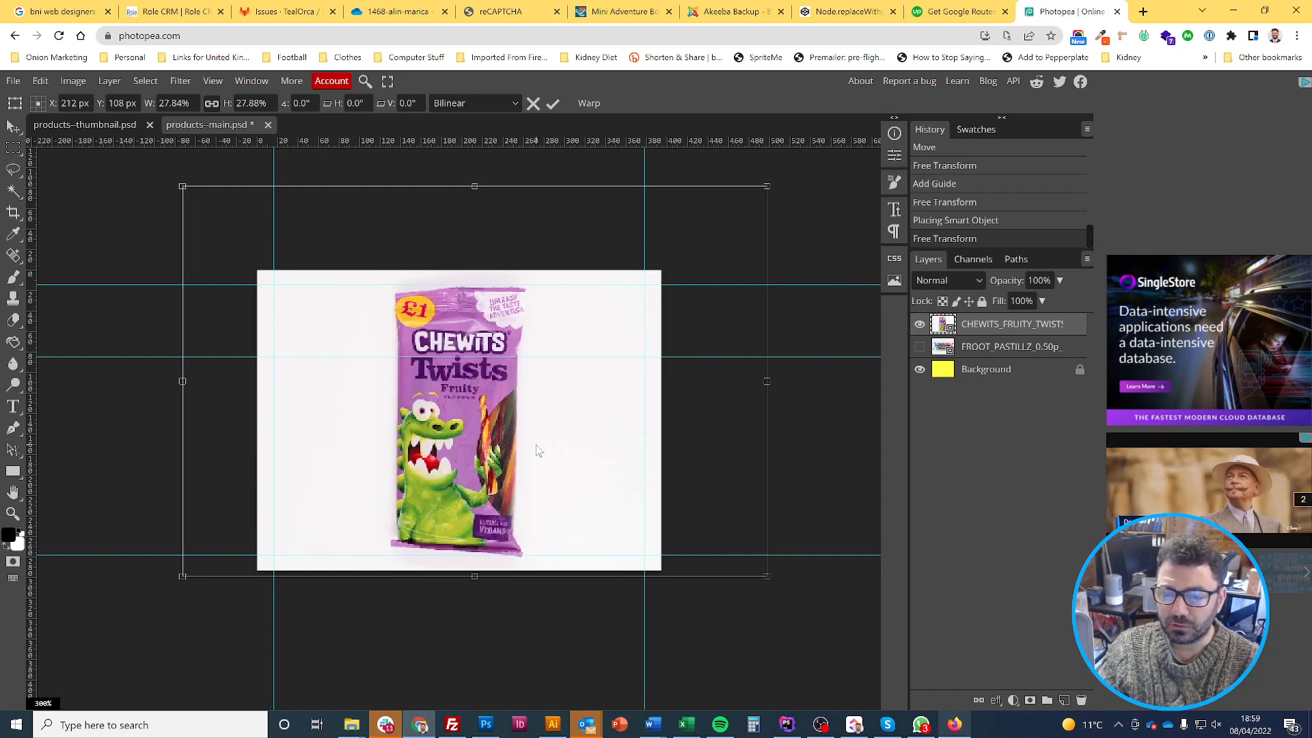
pyautogui.press('Return')
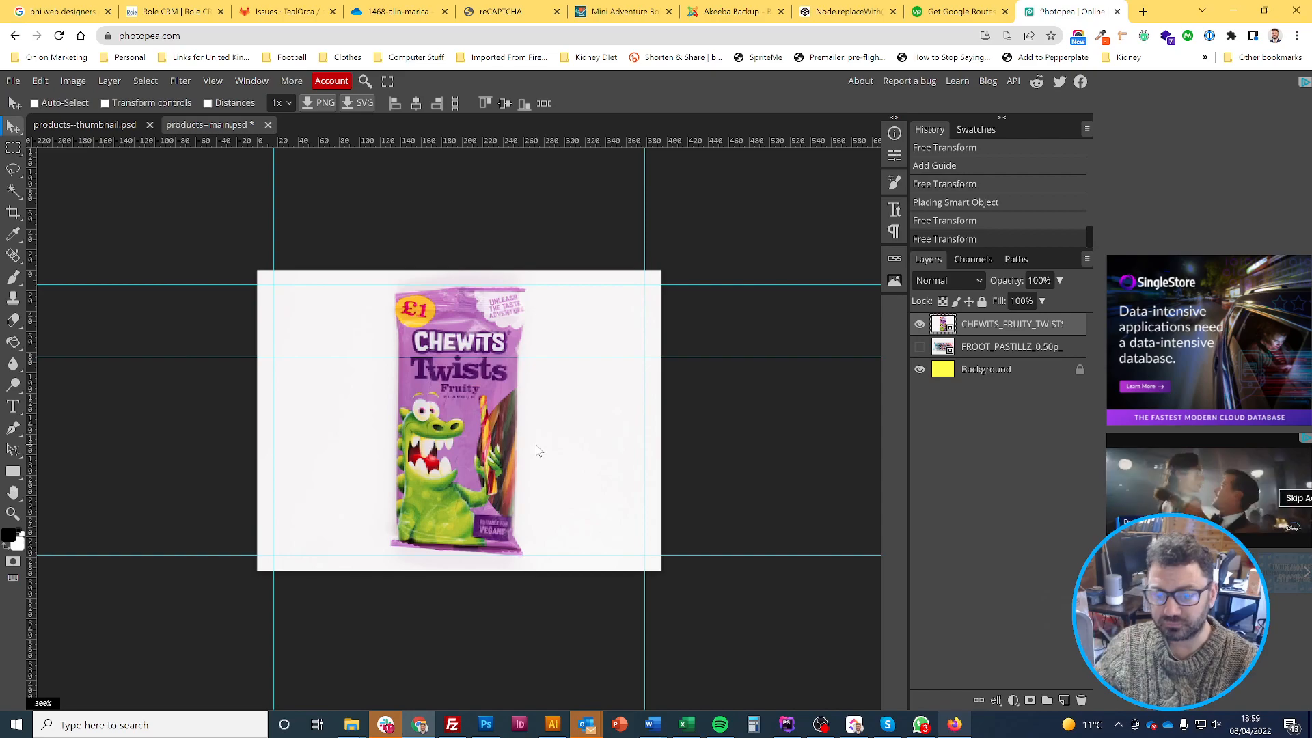
# Duplicate the Background layer and hide the CHEWITS_FRUITY_TWIST layer
pyautogui.click(980, 374)
pyautogui.rightClick(981, 375)
pyautogui.click(943, 388)
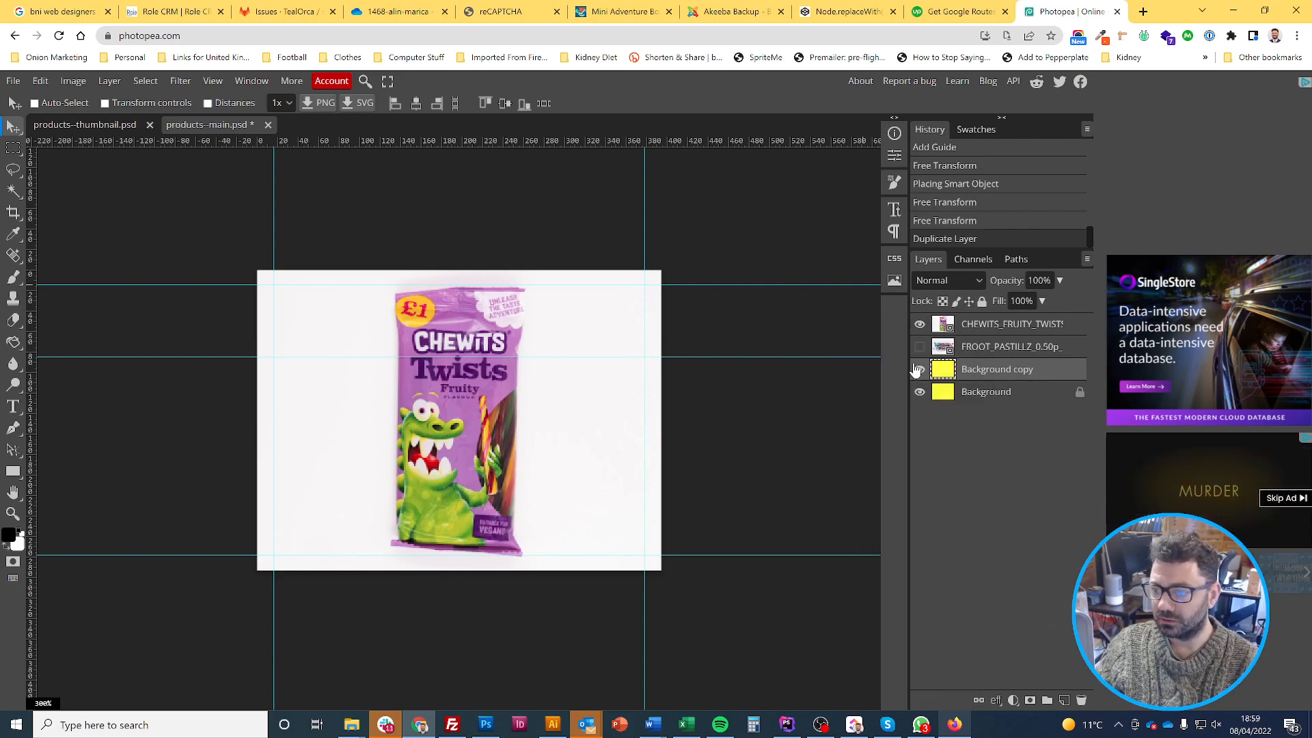
pyautogui.click(920, 324)
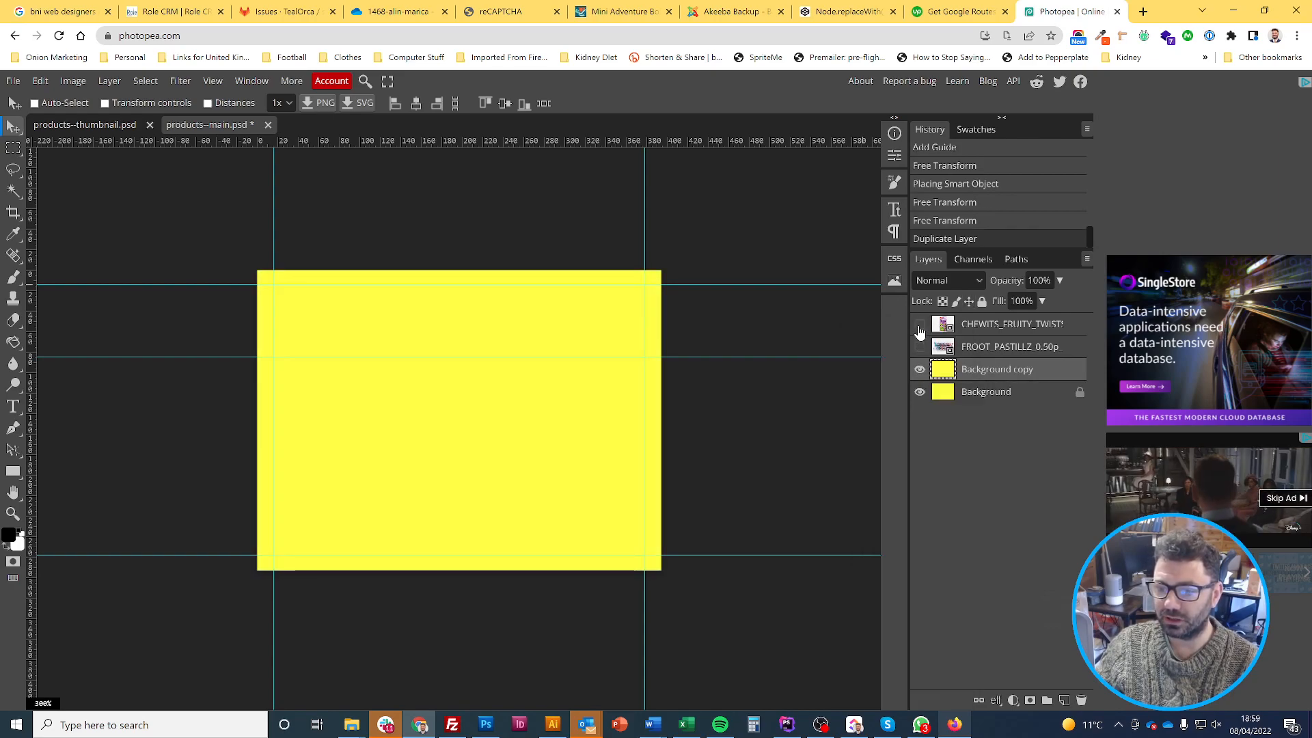
pyautogui.press('ctrl')
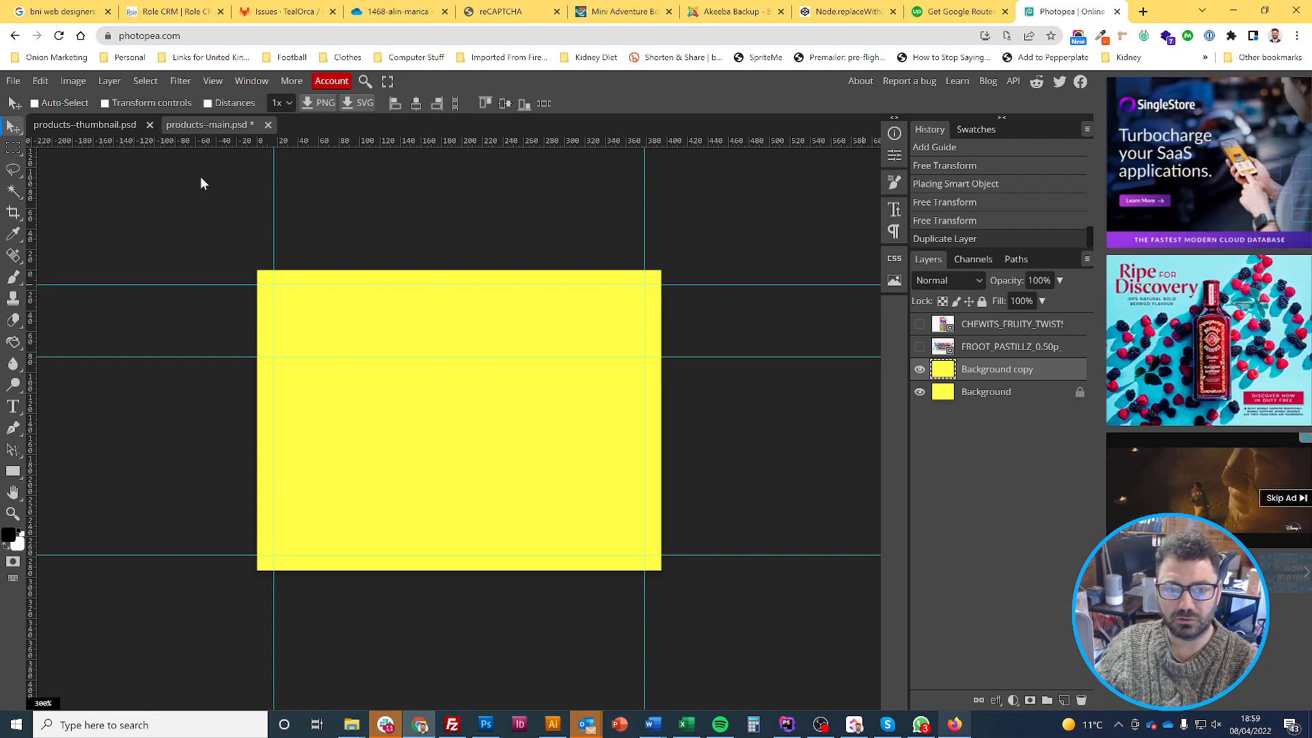
# Add a vertical and a horizontal guide through the canvas centre, using the Background copy's Free Transform centre handles as reference
pyautogui.click(71, 81)
pyautogui.moveTo(40, 82)
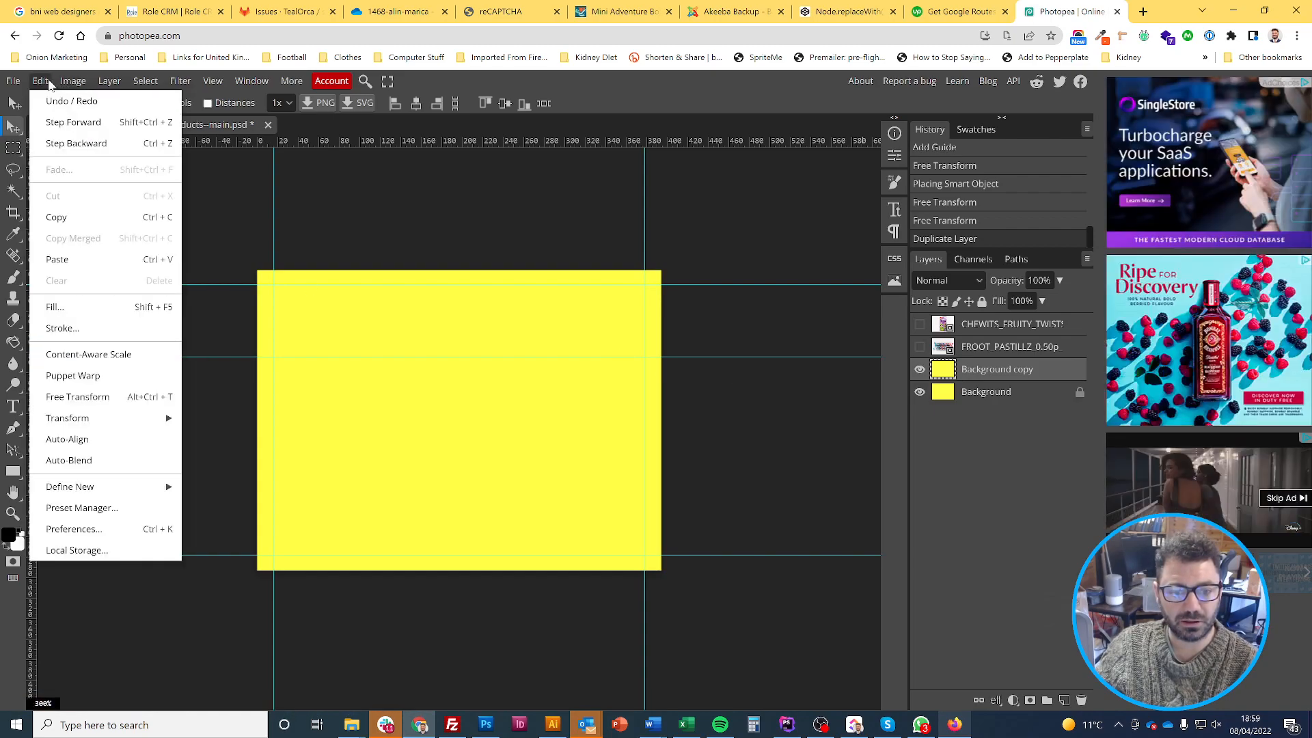
pyautogui.click(52, 392)
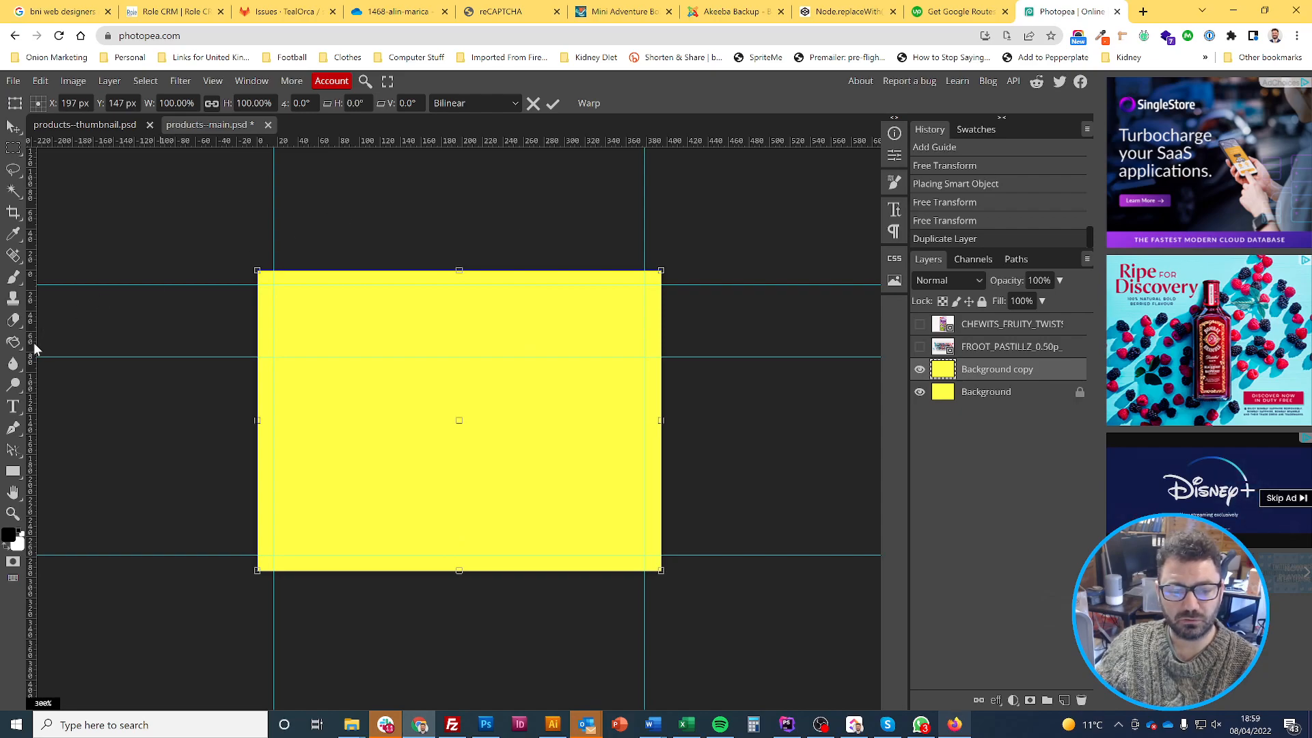
pyautogui.moveTo(34, 343); pyautogui.dragTo(479, 333)
pyautogui.moveTo(386, 141); pyautogui.dragTo(381, 425)
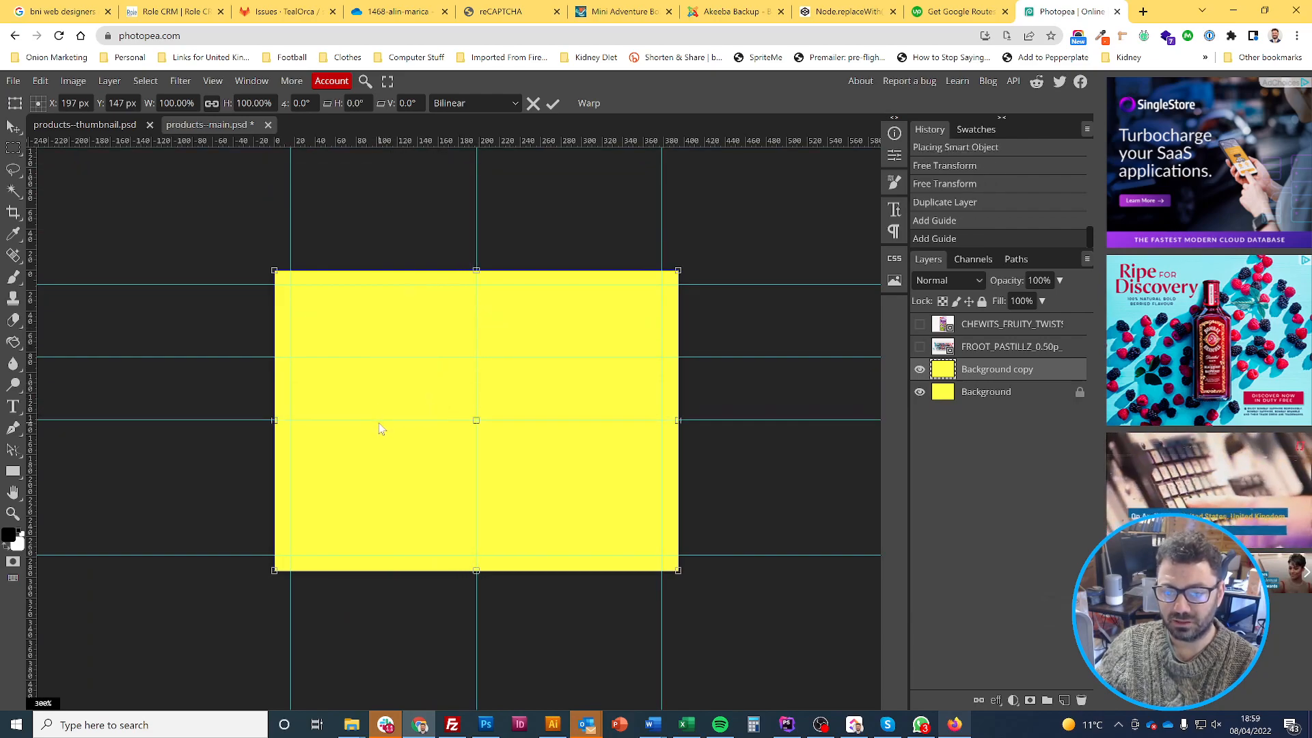
pyautogui.press('Return')
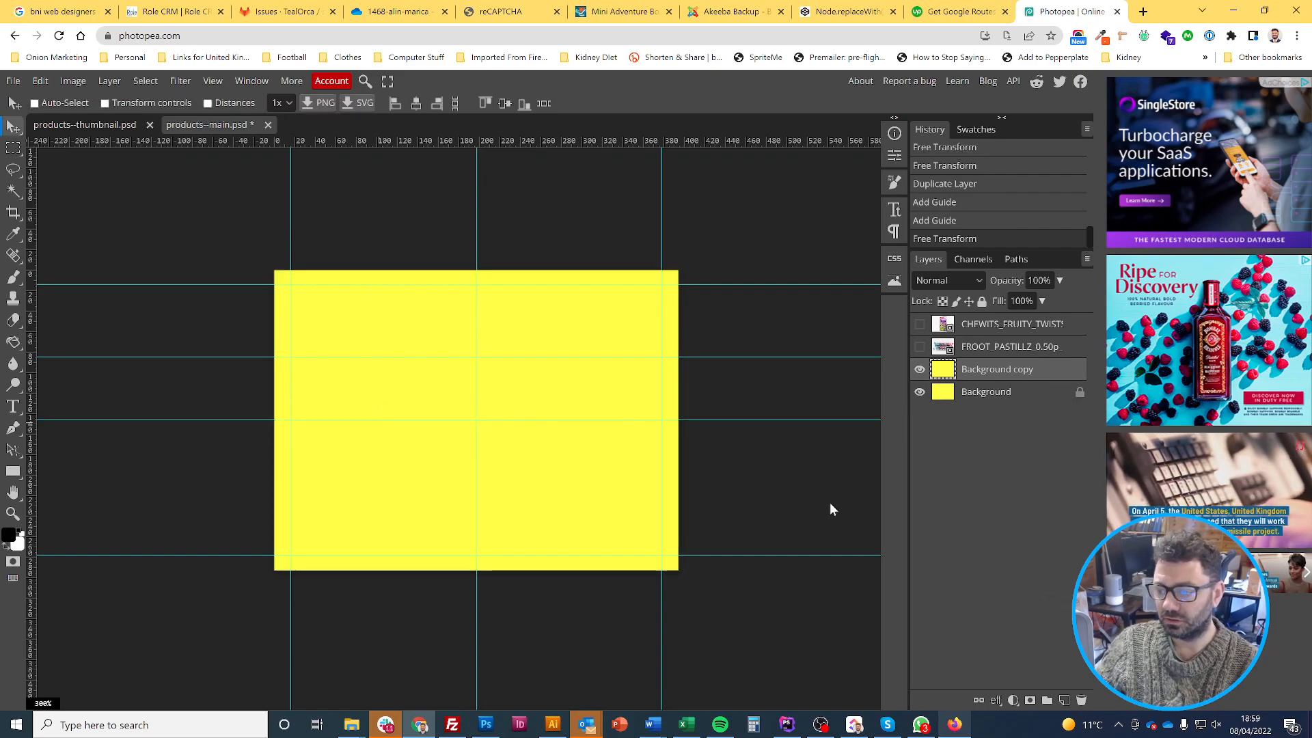
# Delete the Background copy layer and bring back CHEWITS_FRUITY_TWIST as the visible, active layer
pyautogui.click(1081, 701)
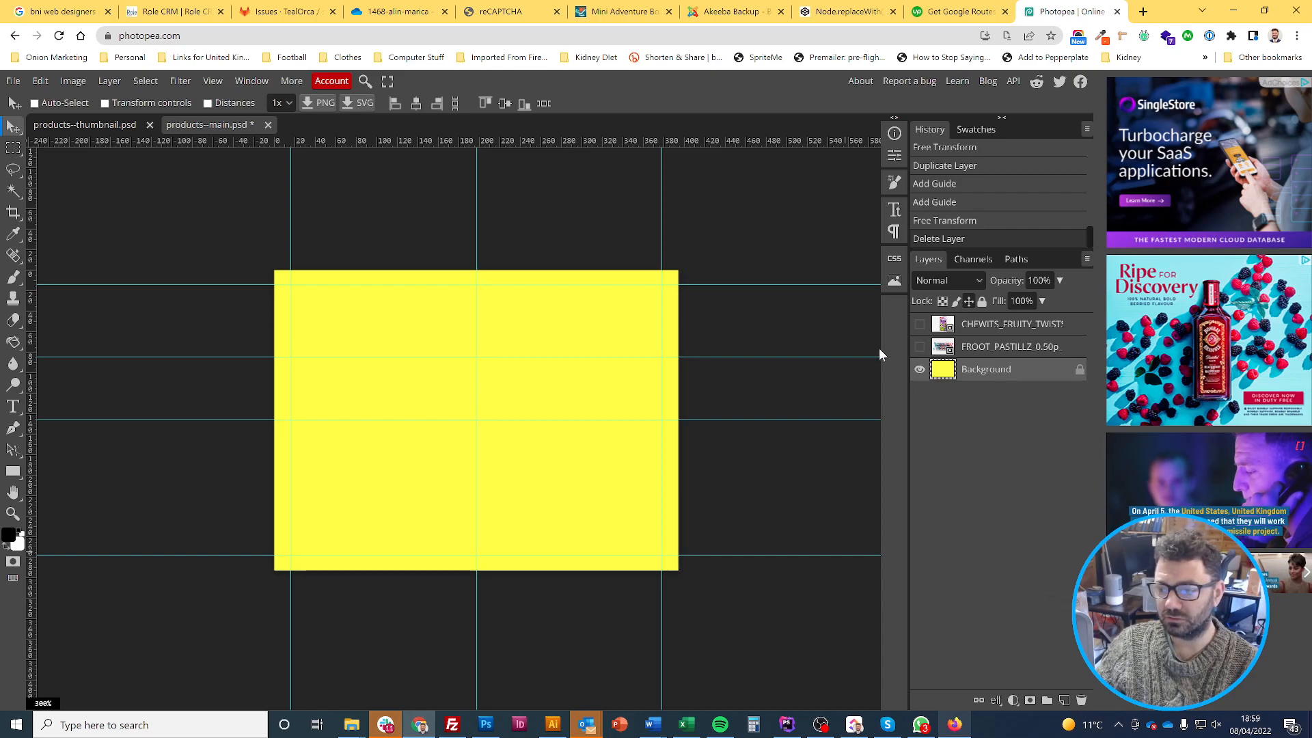
pyautogui.click(921, 325)
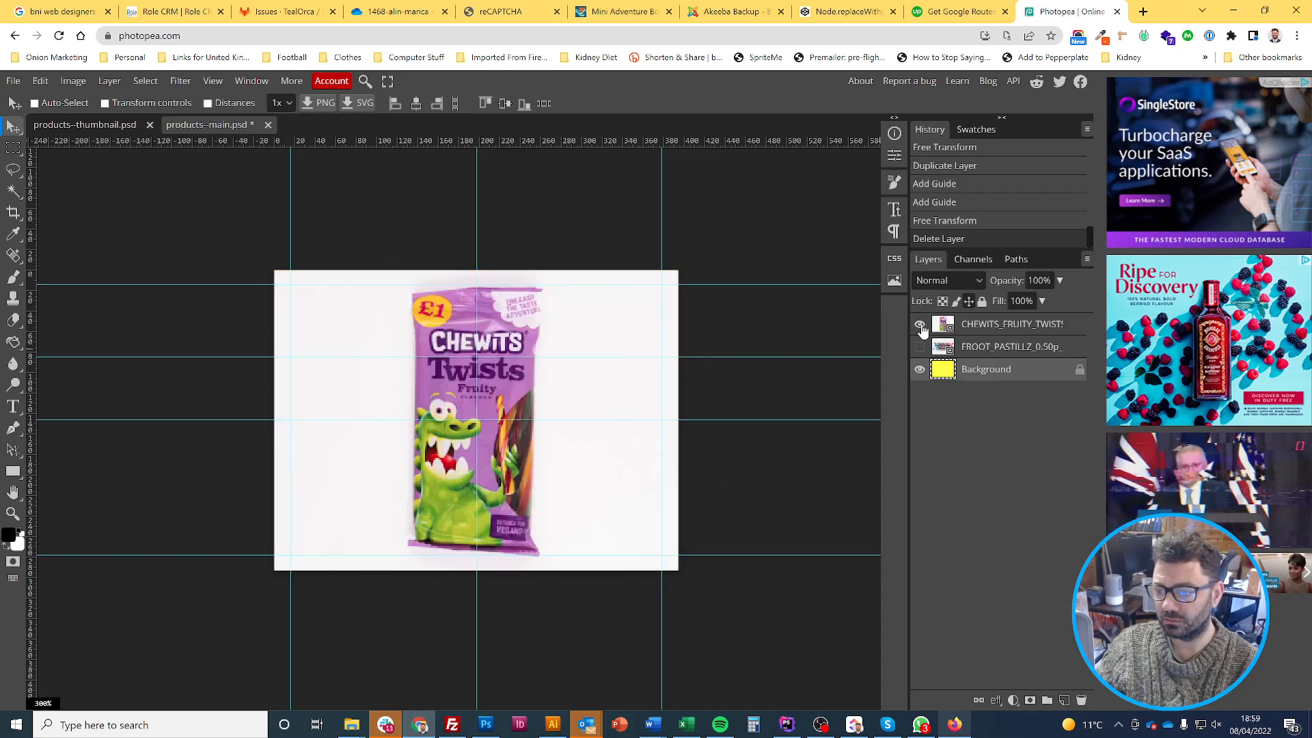
pyautogui.click(983, 329)
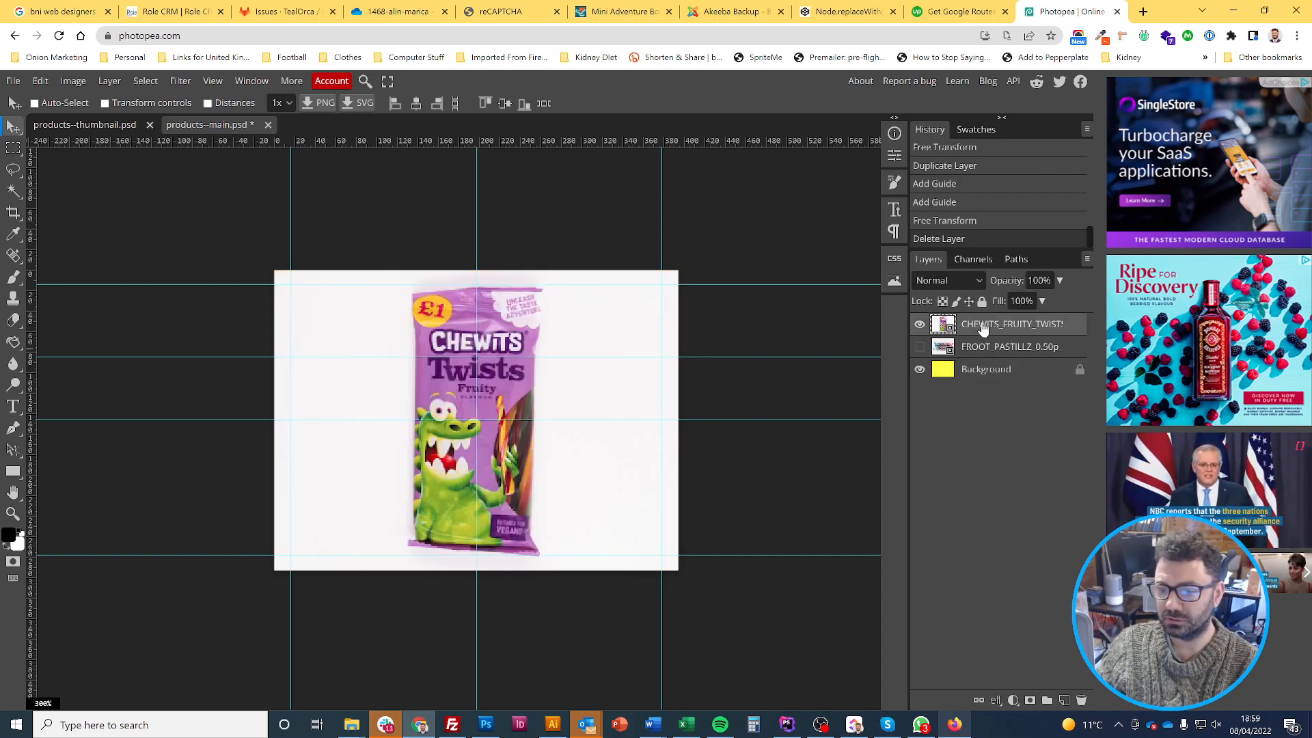
# Check the Chewits pack's centring against the two centre guides in Free Transform
pyautogui.click(41, 81)
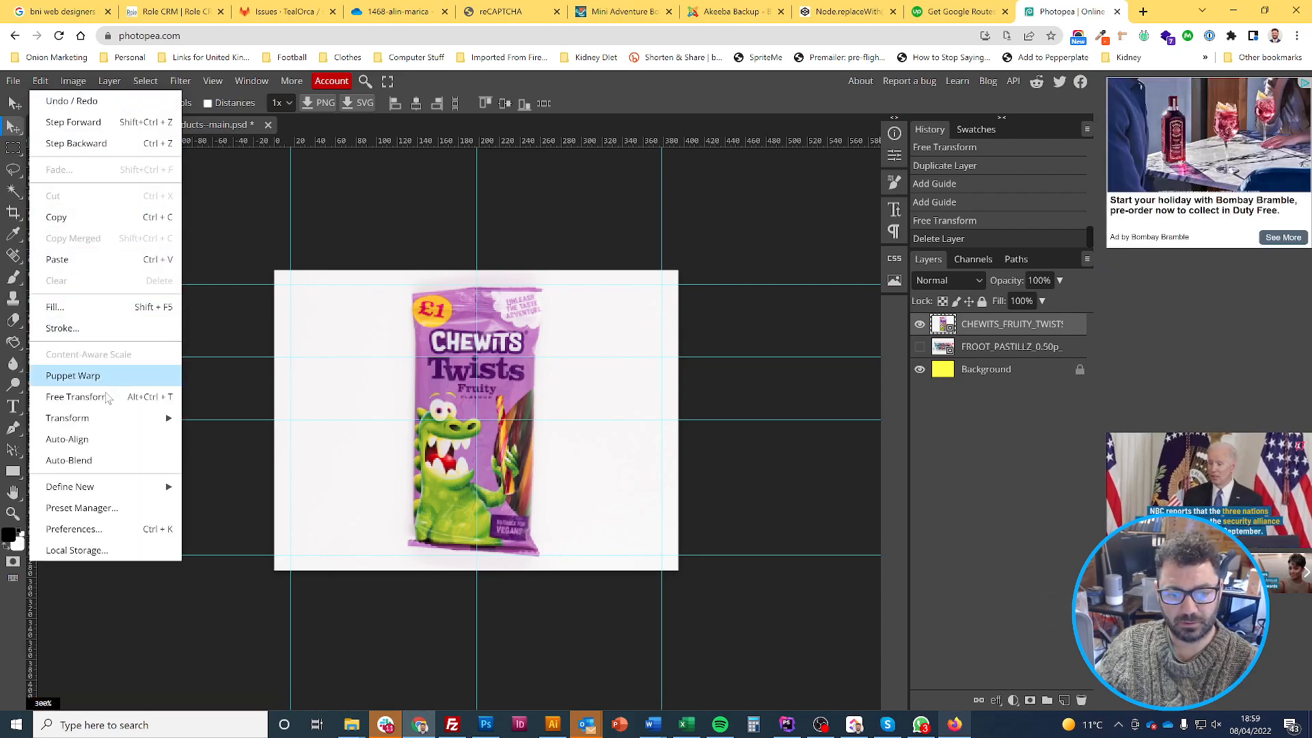
pyautogui.click(76, 397)
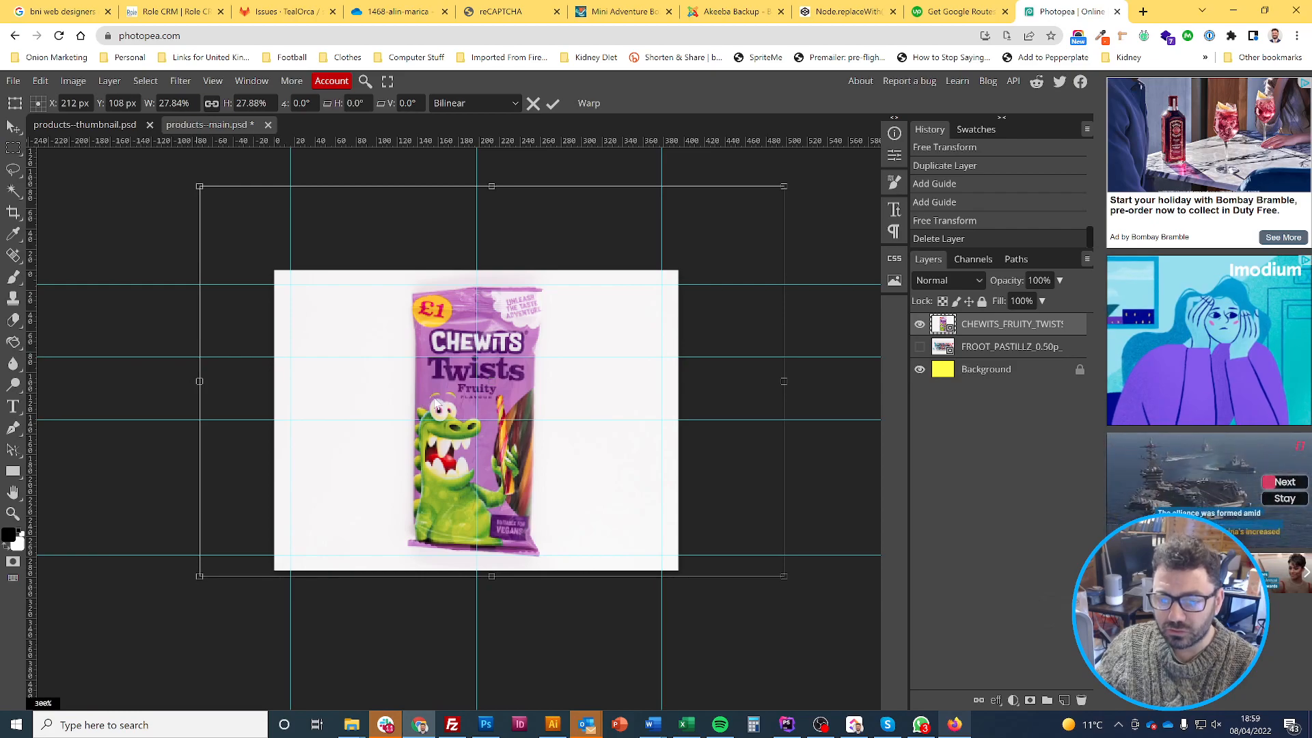
pyautogui.moveTo(490, 467); pyautogui.dragTo(491, 470)
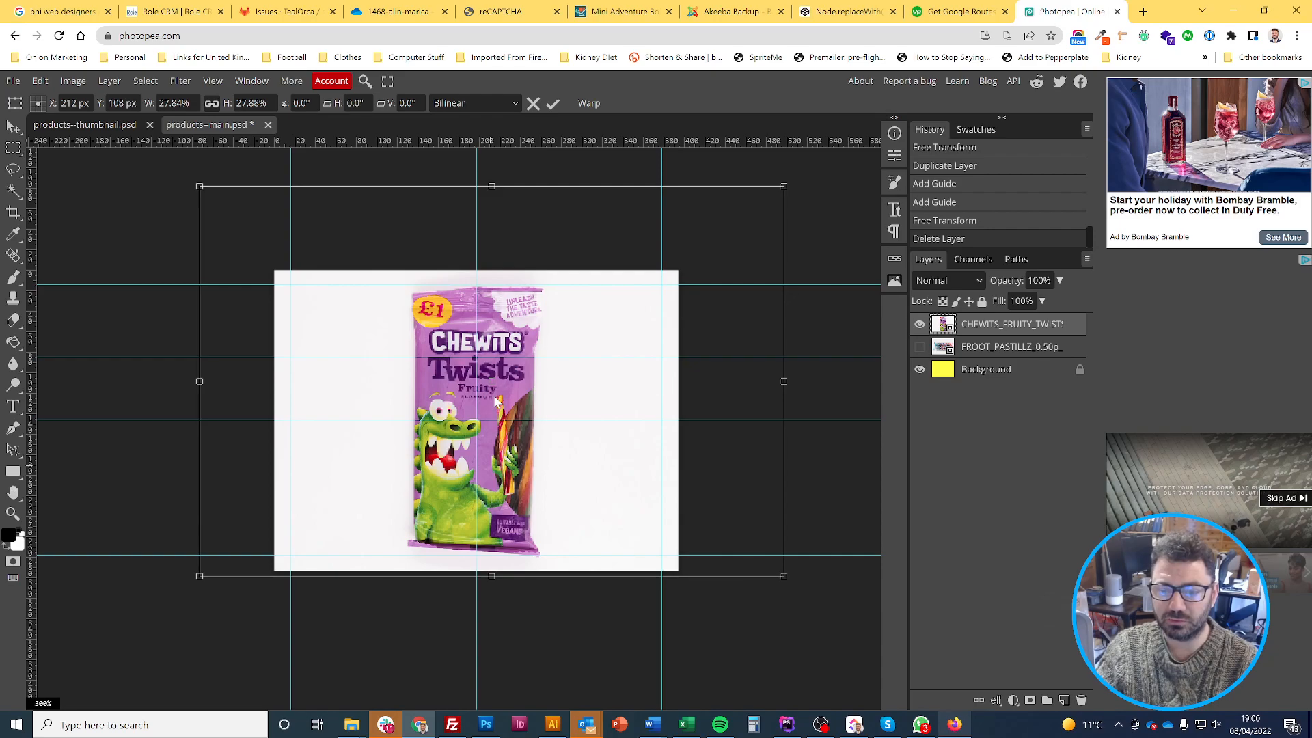
pyautogui.press('Return')
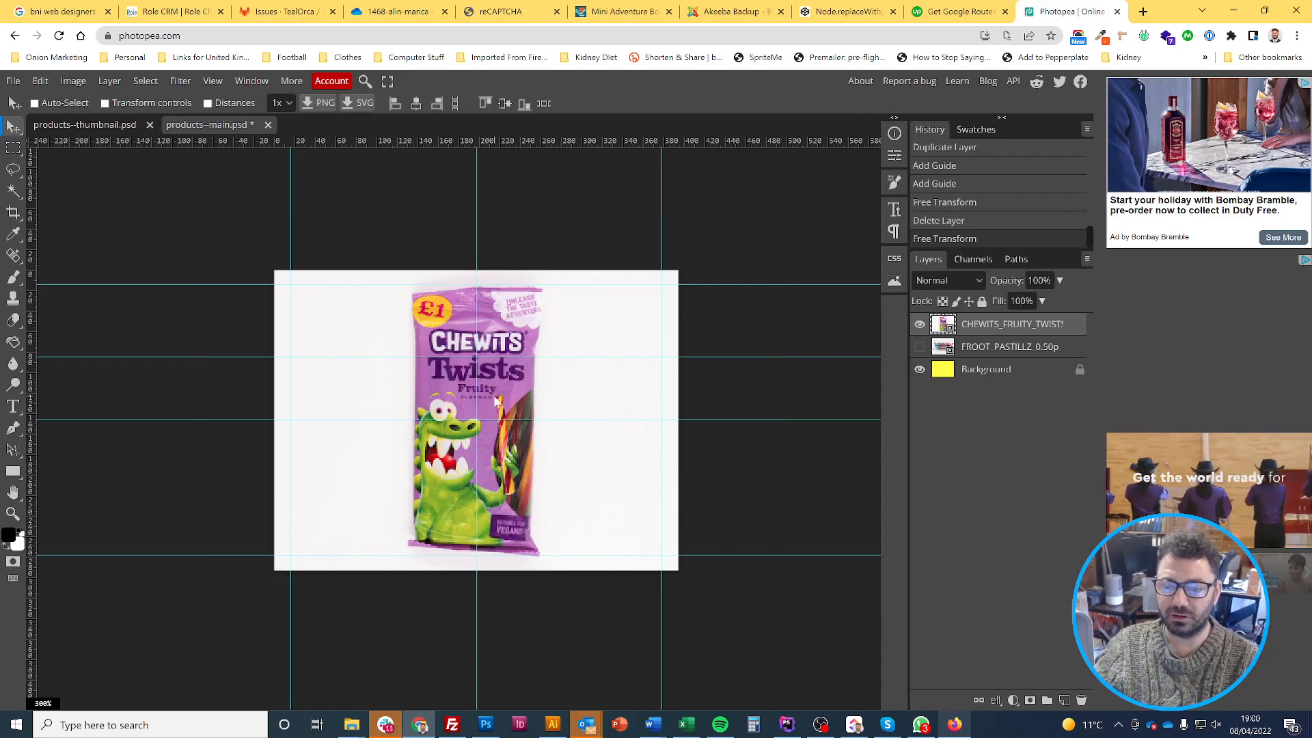
# Remove the extra horizontal guide between the upper margin guide and the centre guide, and save the products--main document
pyautogui.hotkey('ctrl', 's')
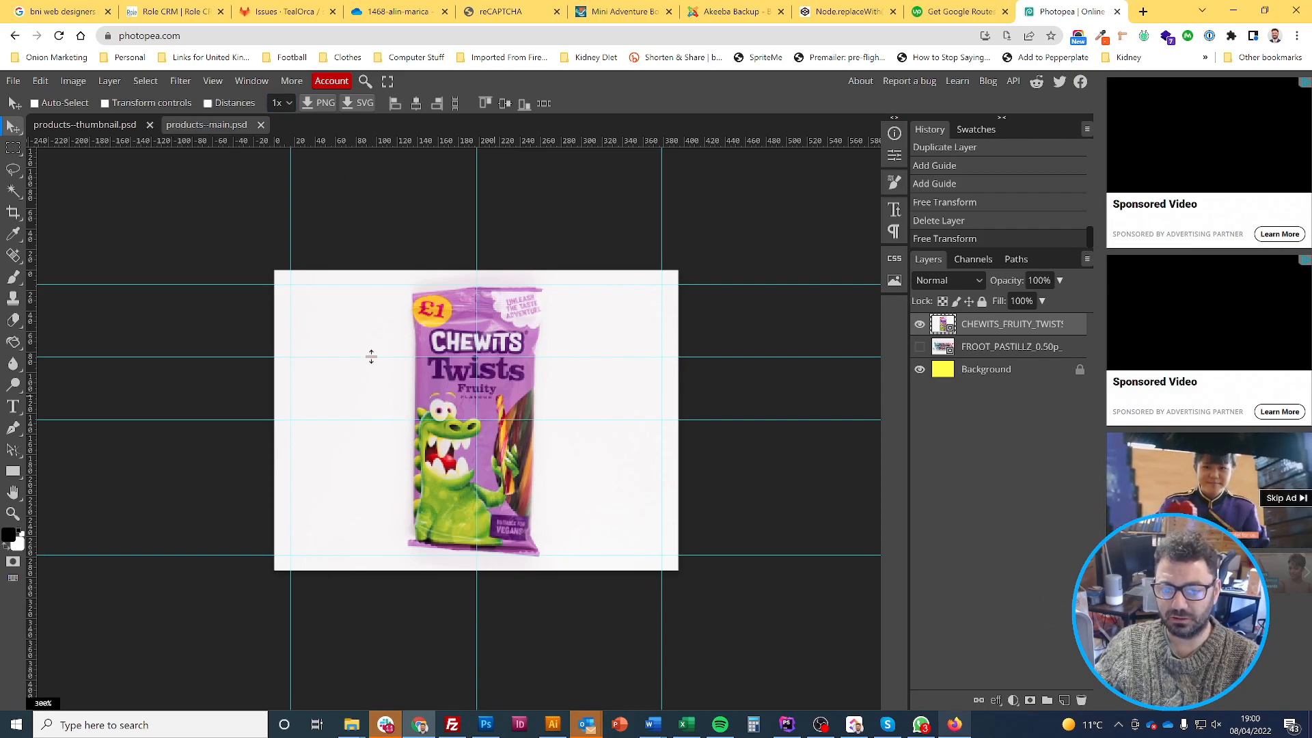
pyautogui.moveTo(372, 357); pyautogui.dragTo(375, 124)
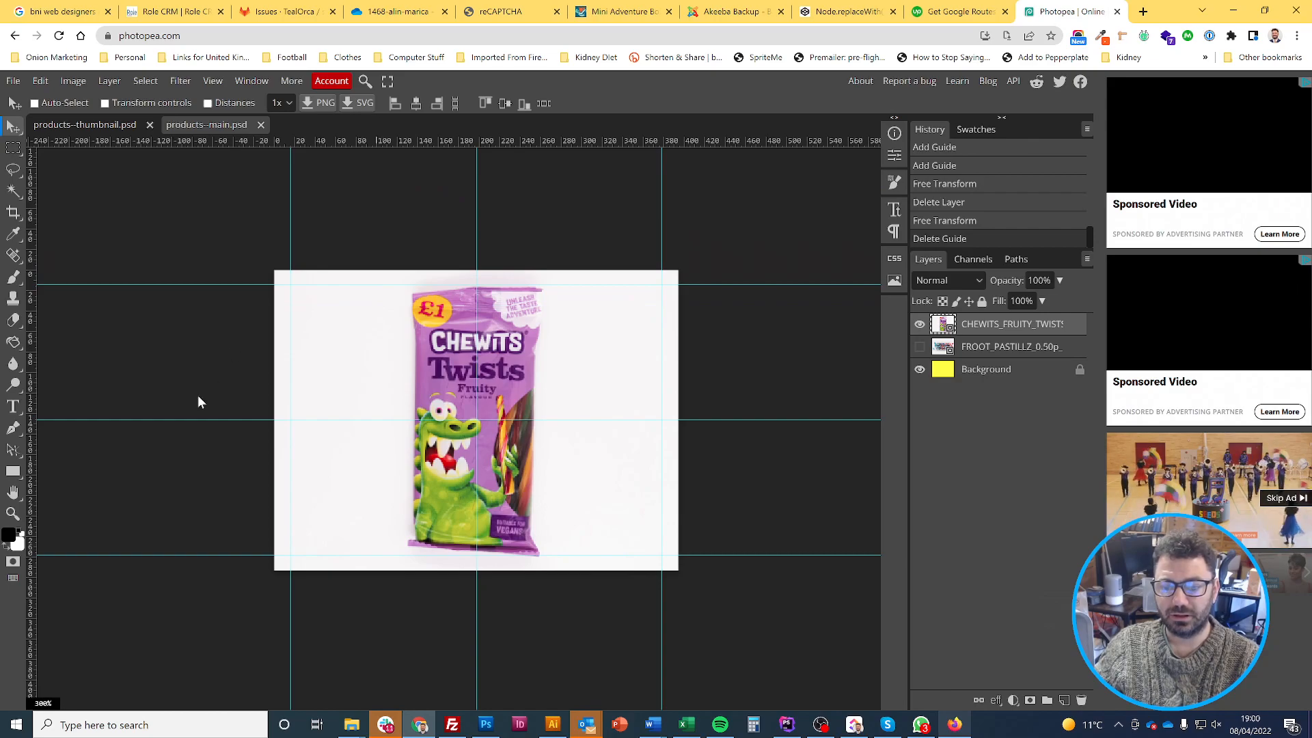
pyautogui.hotkey('ctrl', 's')
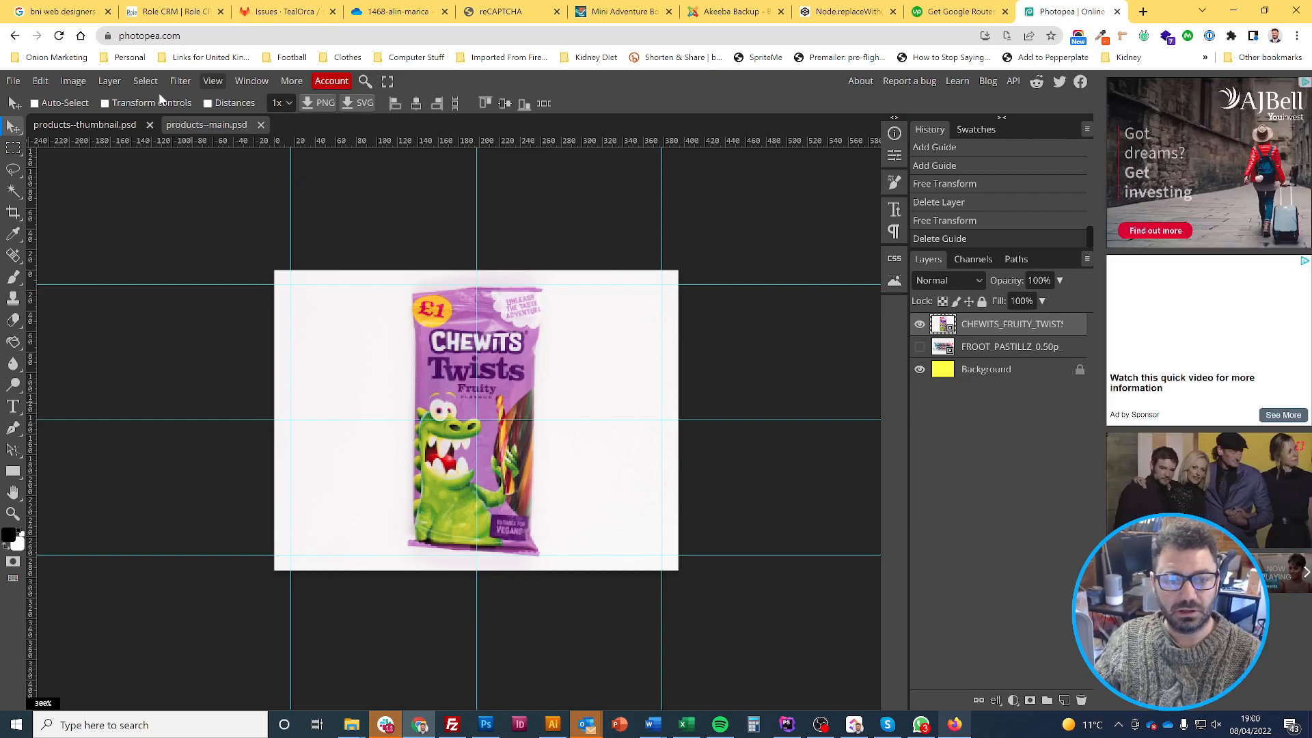
# Open the JPG export settings for the products--main document
pyautogui.click(13, 81)
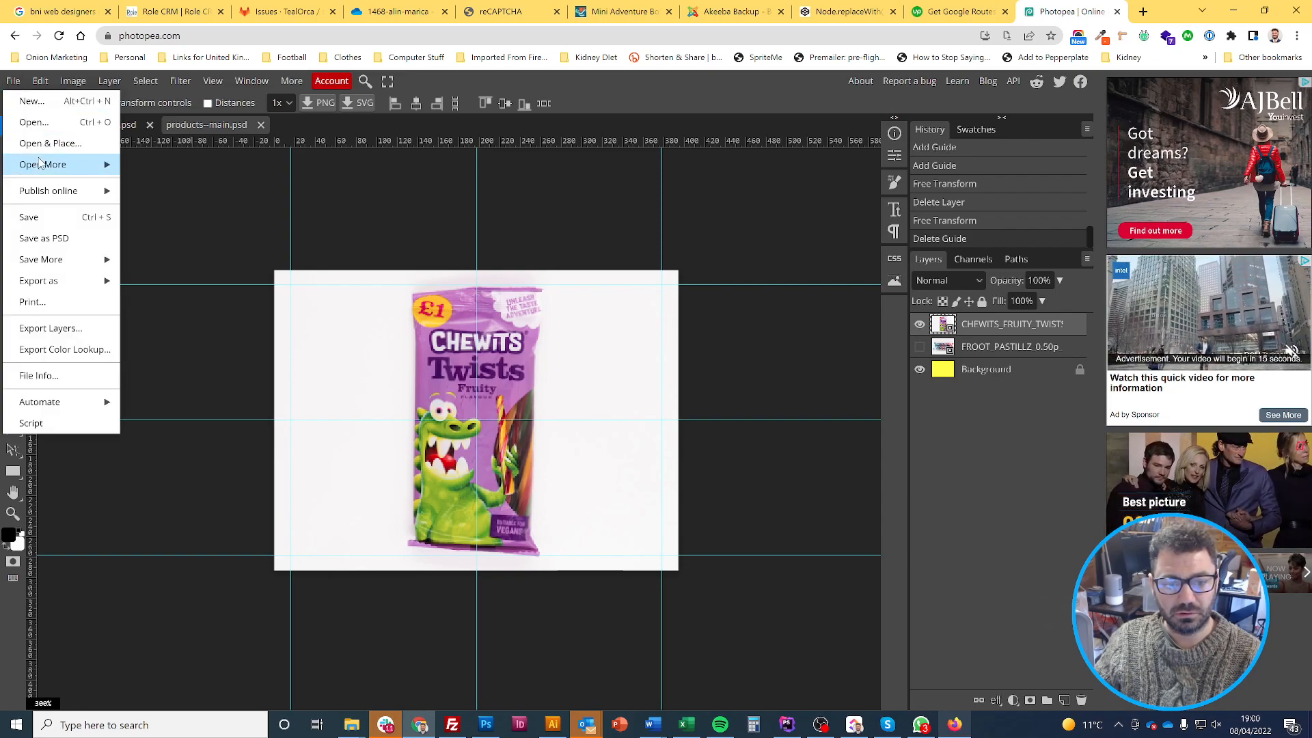
pyautogui.moveTo(73, 261)
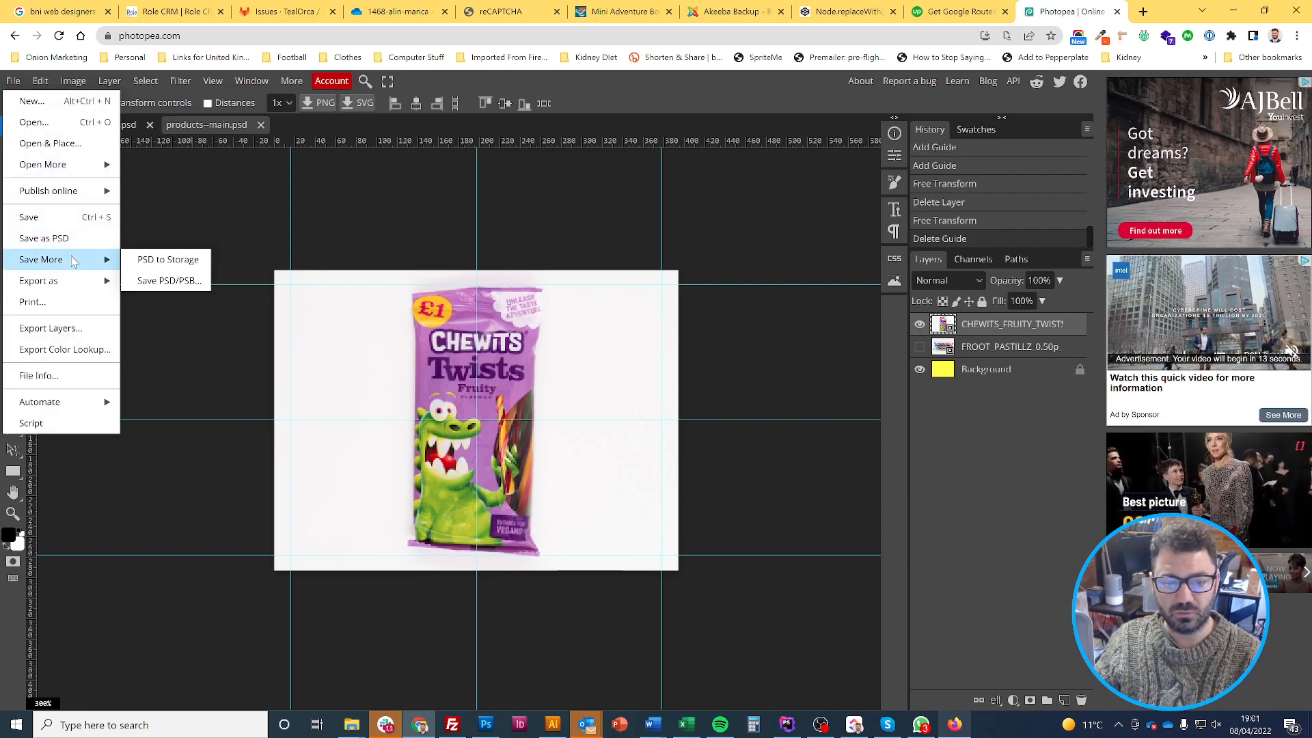
pyautogui.moveTo(88, 284)
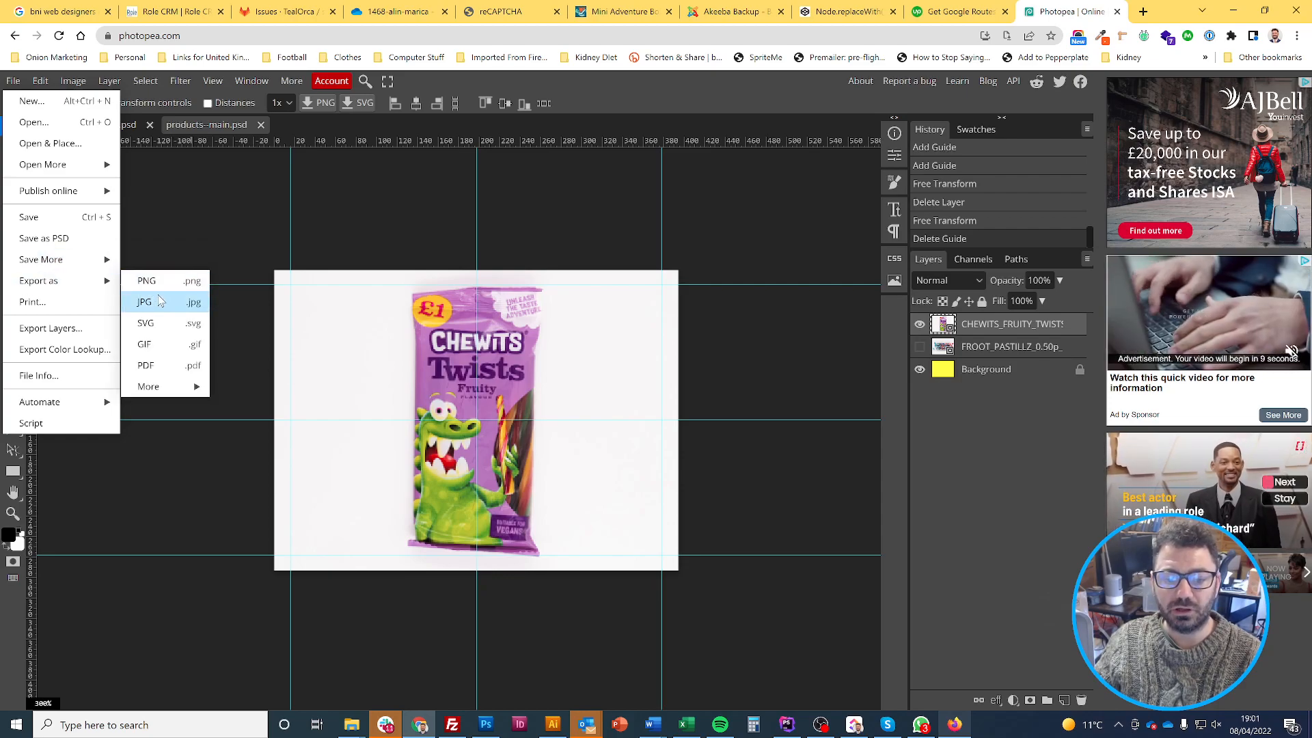
pyautogui.moveTo(176, 386)
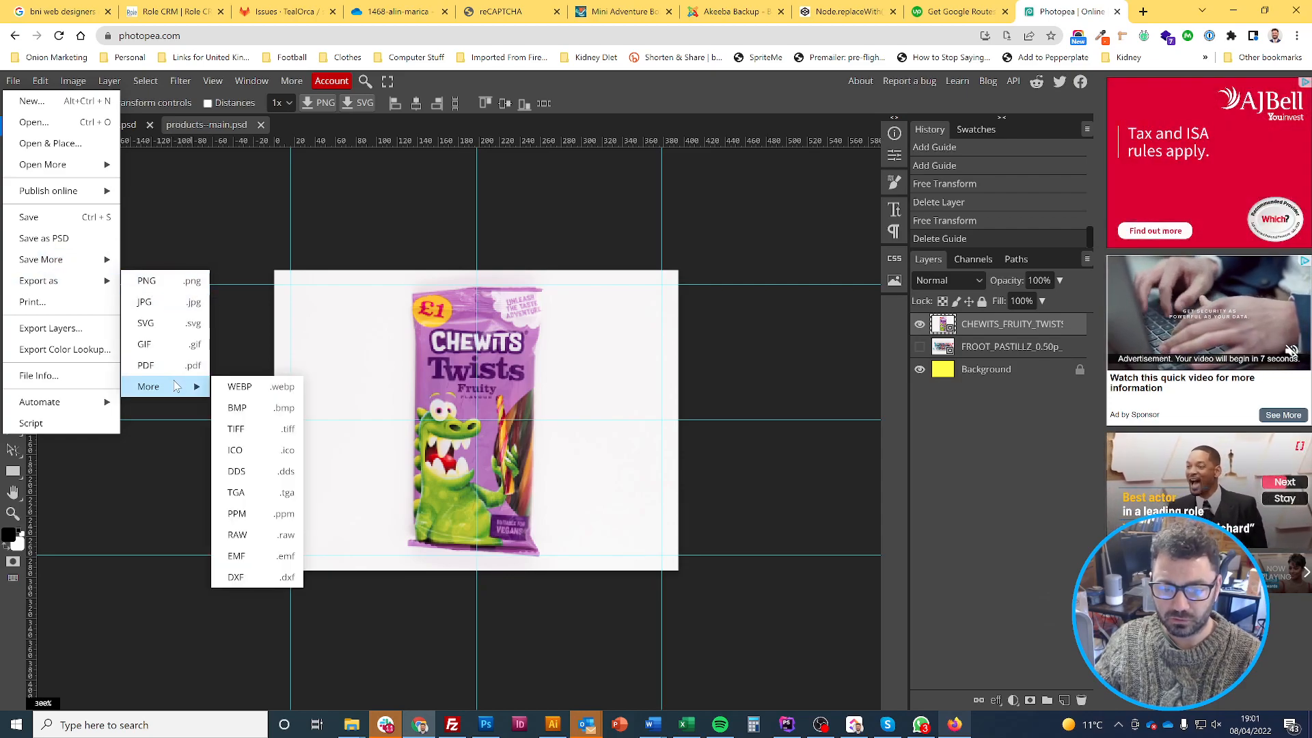
pyautogui.click(177, 311)
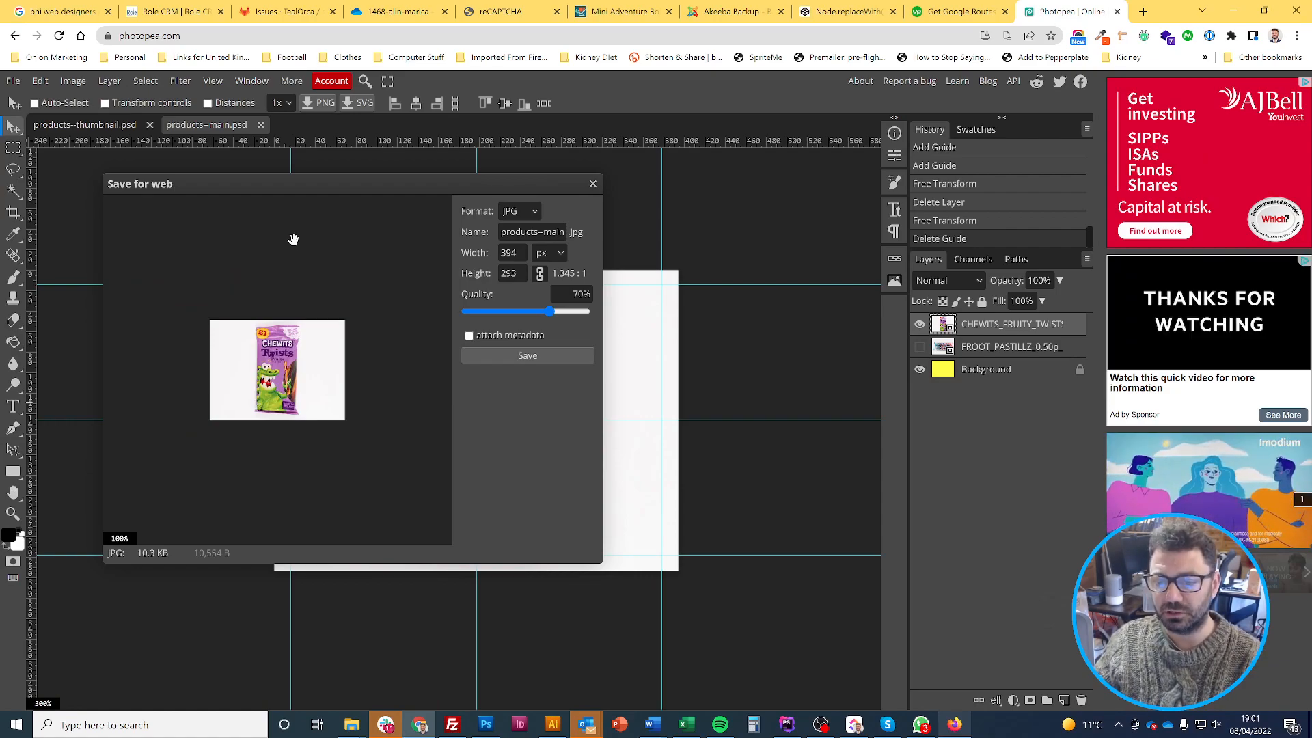
# Name the JPG export of the Chewits main image chewits--fruity-twists
pyautogui.tripleClick(546, 232)
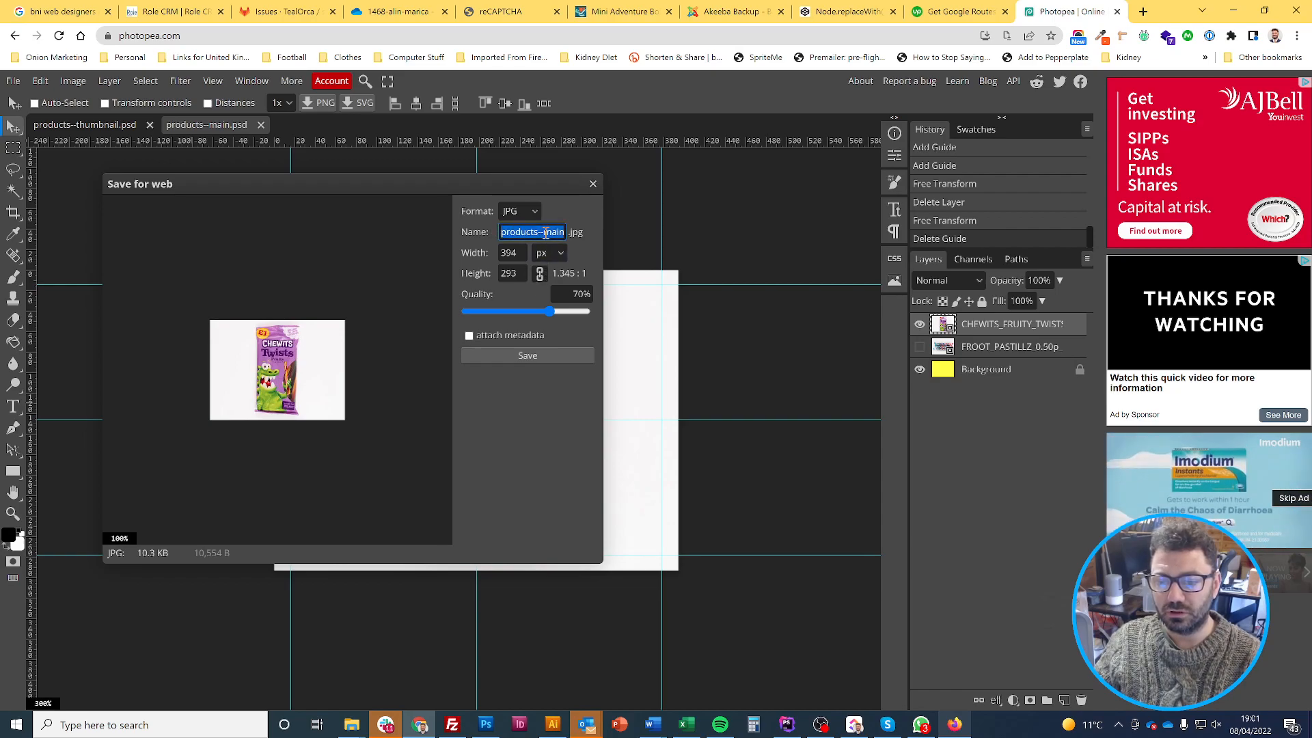
pyautogui.write('chewi')
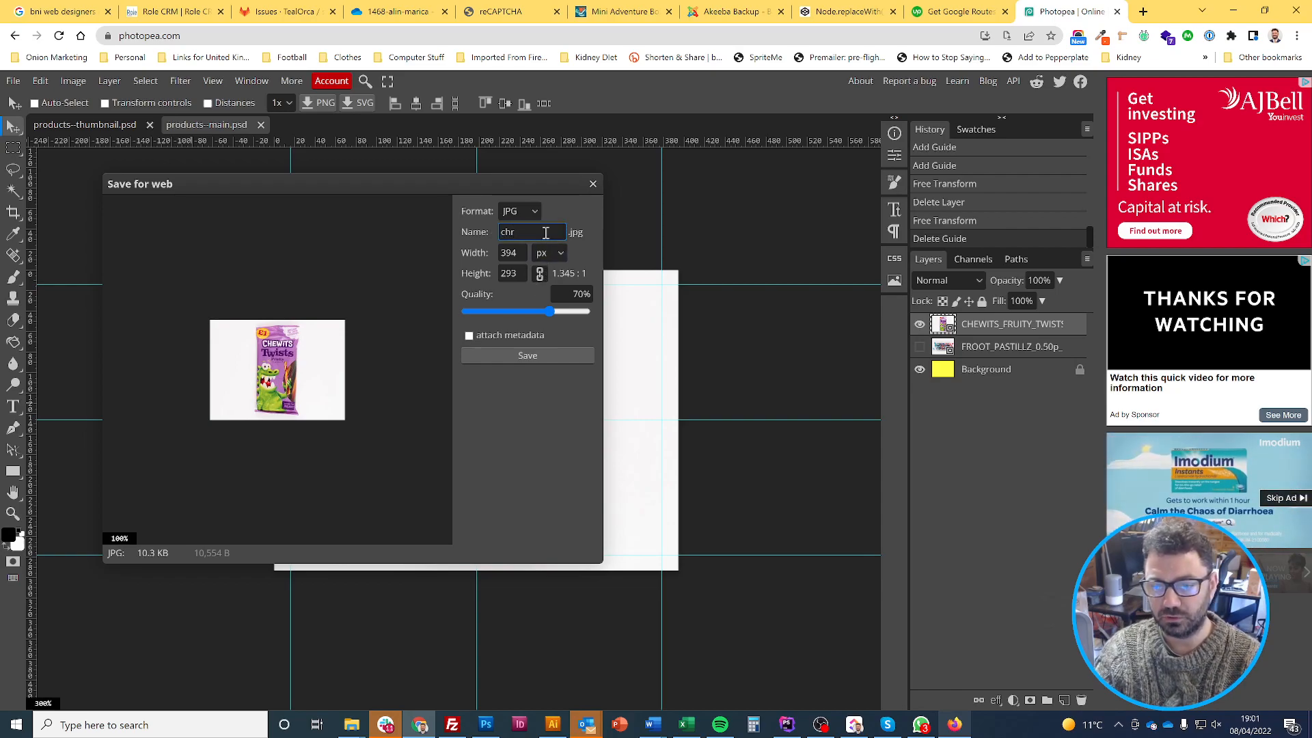
pyautogui.write('ts')
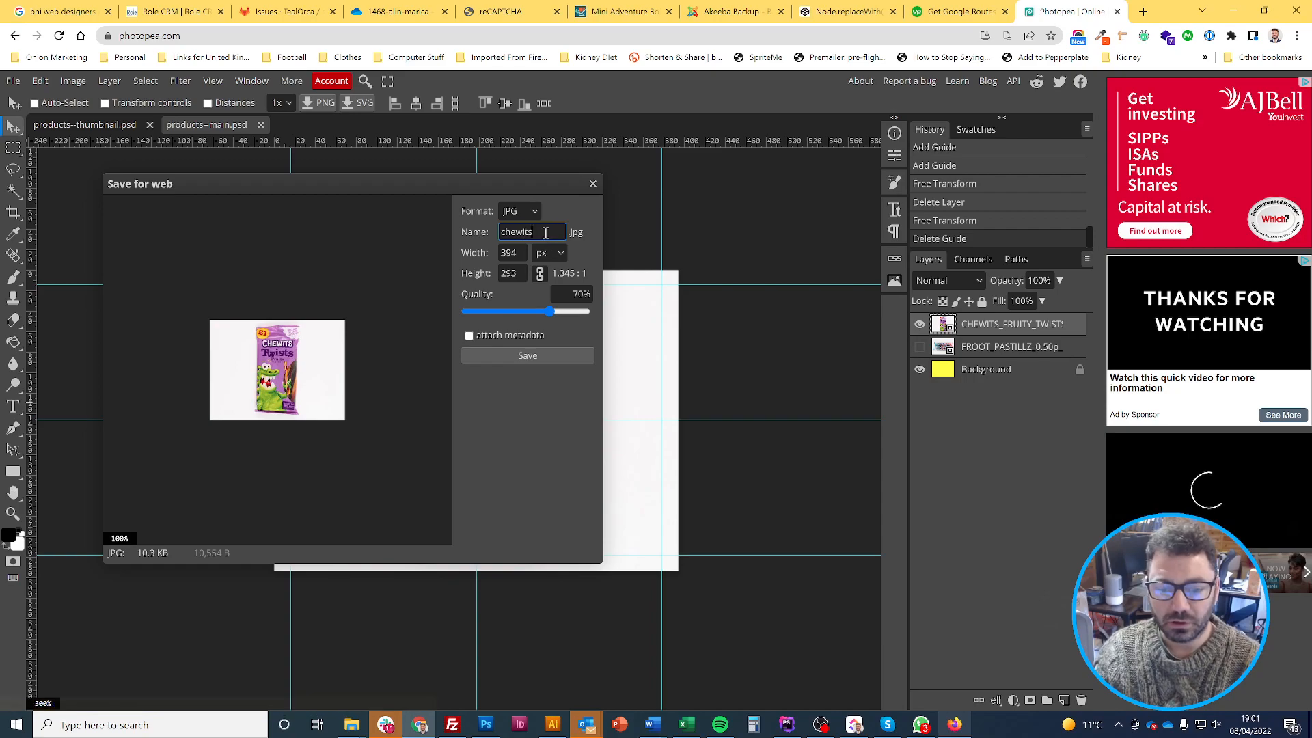
pyautogui.write('--')
pyautogui.write('fru')
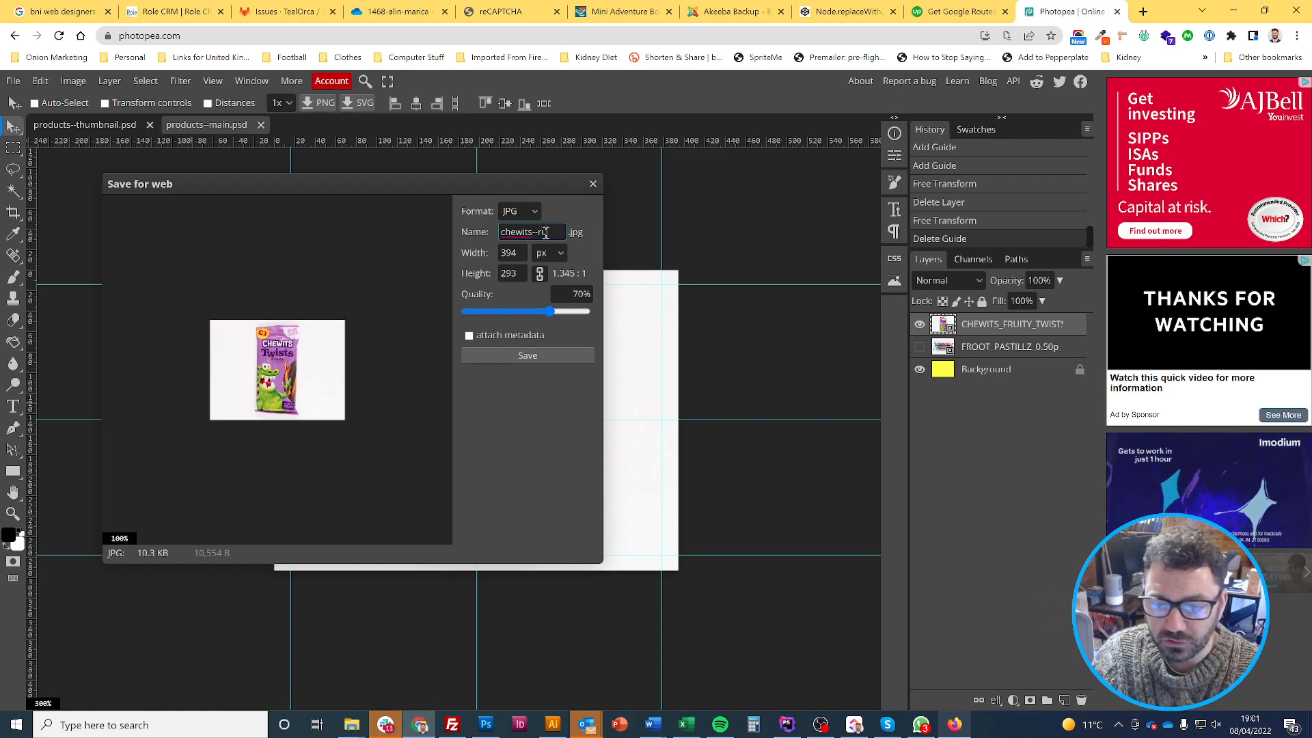
pyautogui.write('ity')
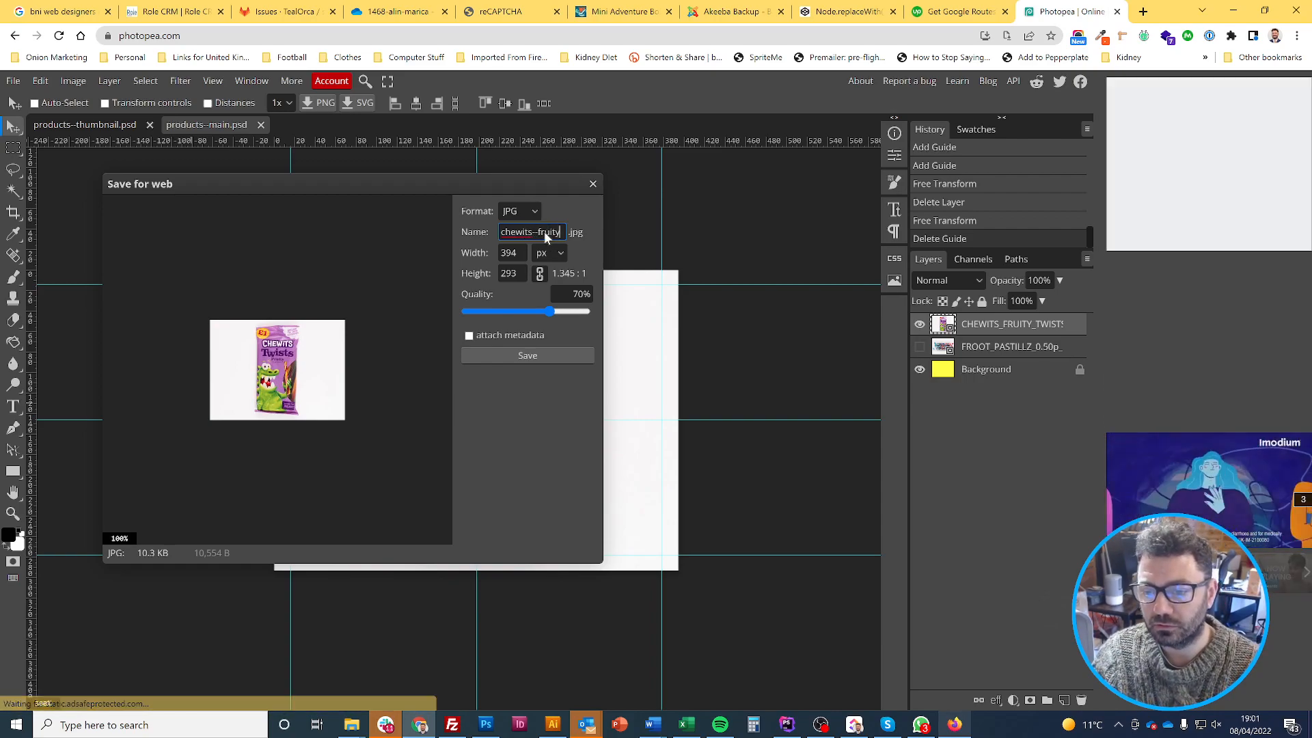
pyautogui.write('-twists')
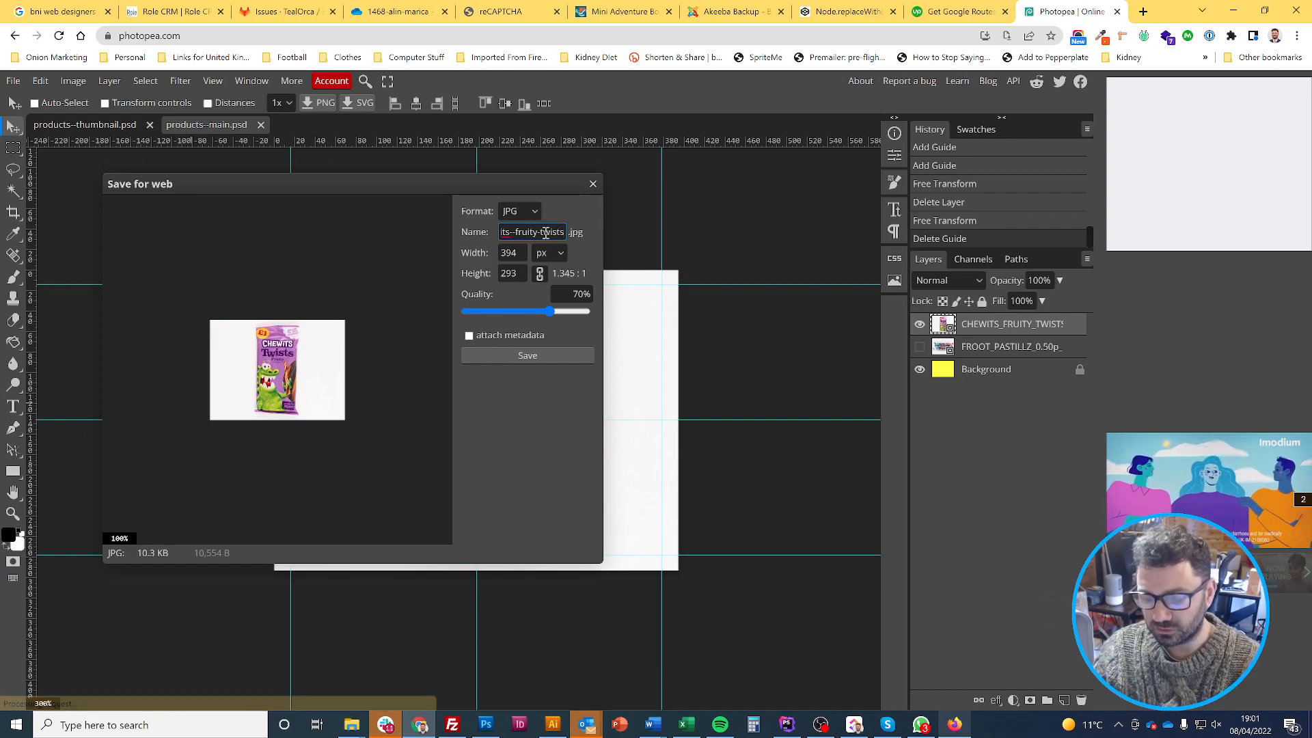
# Step through the export name to examine how the brand and product words are separated by hyphens
pyautogui.press('Home')
pyautogui.press('Right')
pyautogui.press('Right')
pyautogui.press('Right')
pyautogui.press('Right')
pyautogui.press('Right')
pyautogui.press('Right')
pyautogui.press('Right')
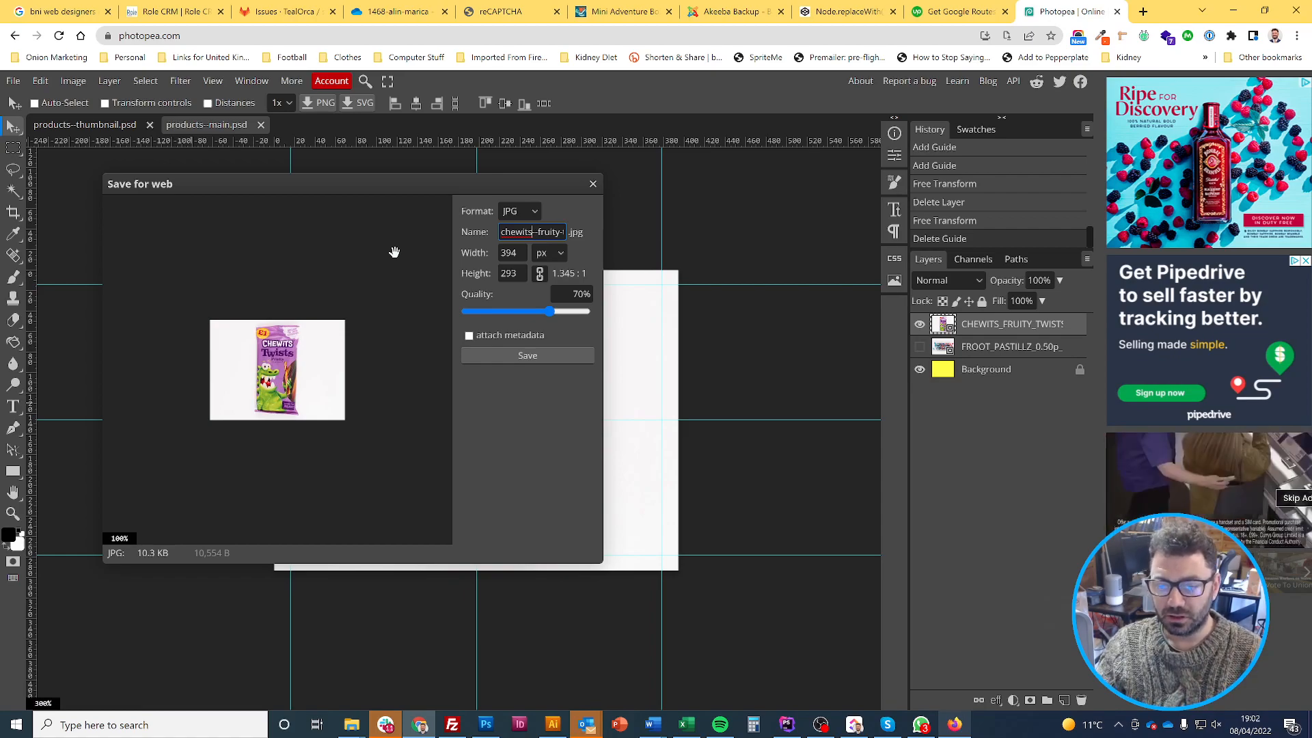
pyautogui.press('Right')
pyautogui.press('Right')
pyautogui.press('Right')
pyautogui.press('Right')
pyautogui.press('Right')
pyautogui.press('Right')
pyautogui.press('Right')
pyautogui.press('Right')
pyautogui.press('Right')
pyautogui.press('Right')
pyautogui.press('Right')
pyautogui.press('Right')
pyautogui.press('Home')
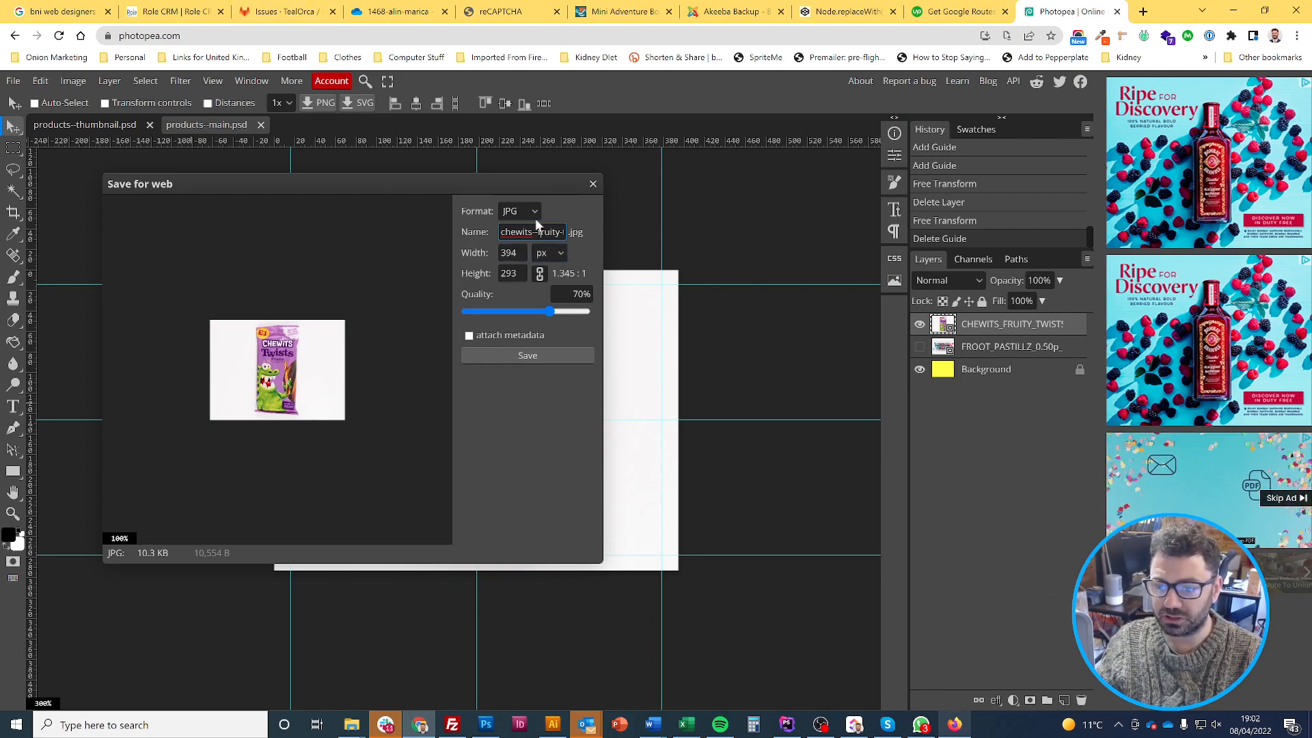
# Try JPG quality settings of 9% and 11% on the Chewits preview, and return the quality to 70%
pyautogui.click(573, 295)
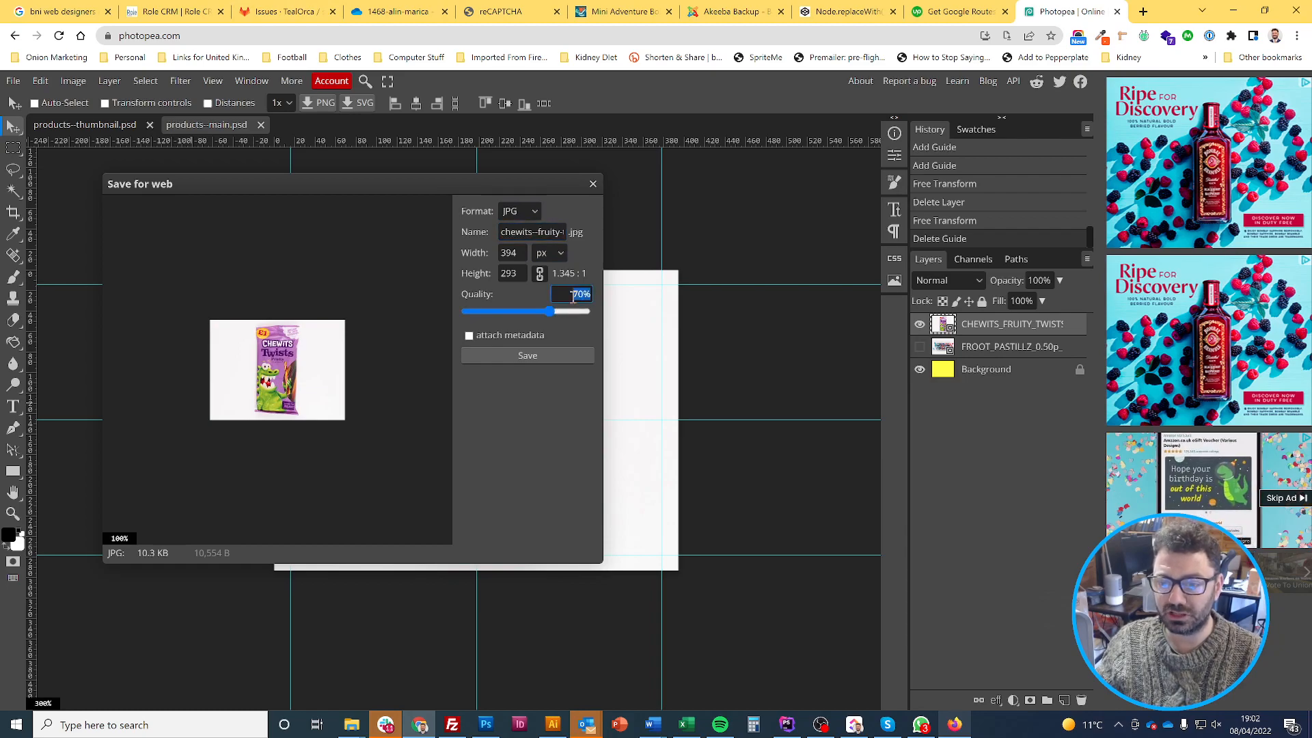
pyautogui.moveTo(548, 313); pyautogui.dragTo(467, 322)
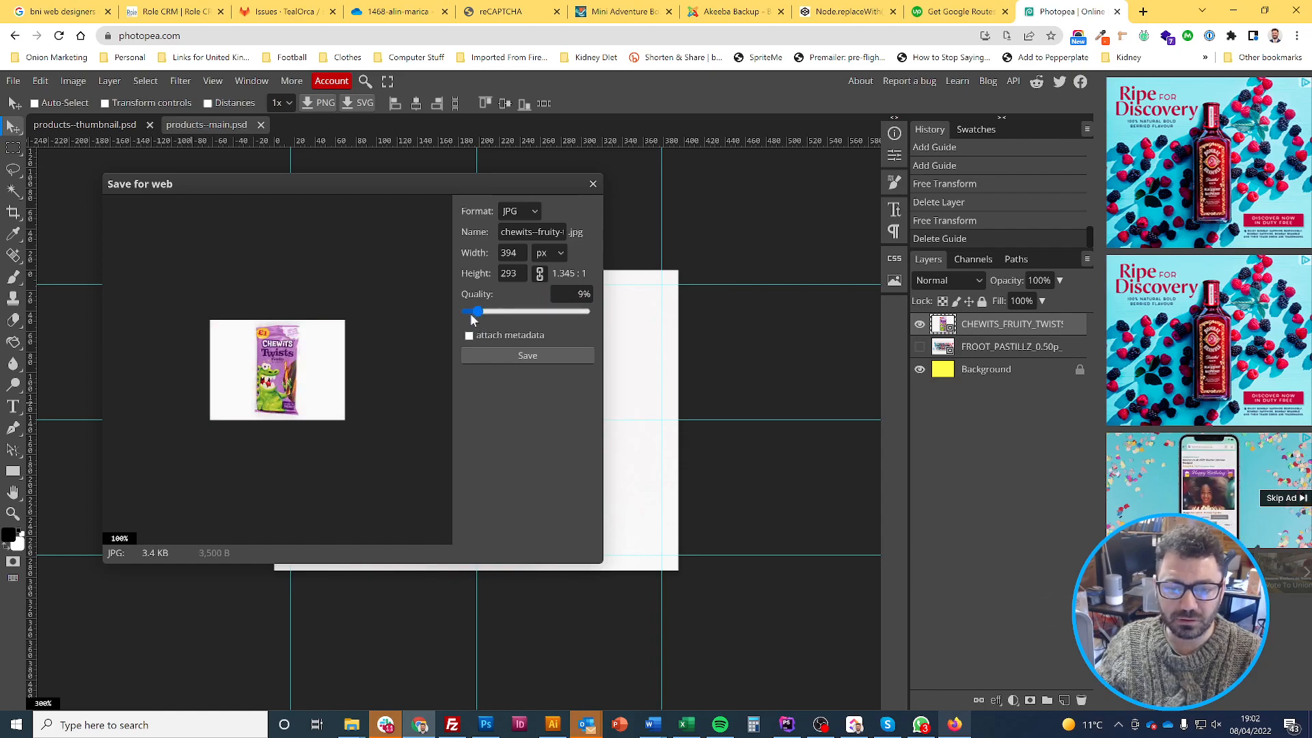
pyautogui.moveTo(470, 314); pyautogui.dragTo(480, 310)
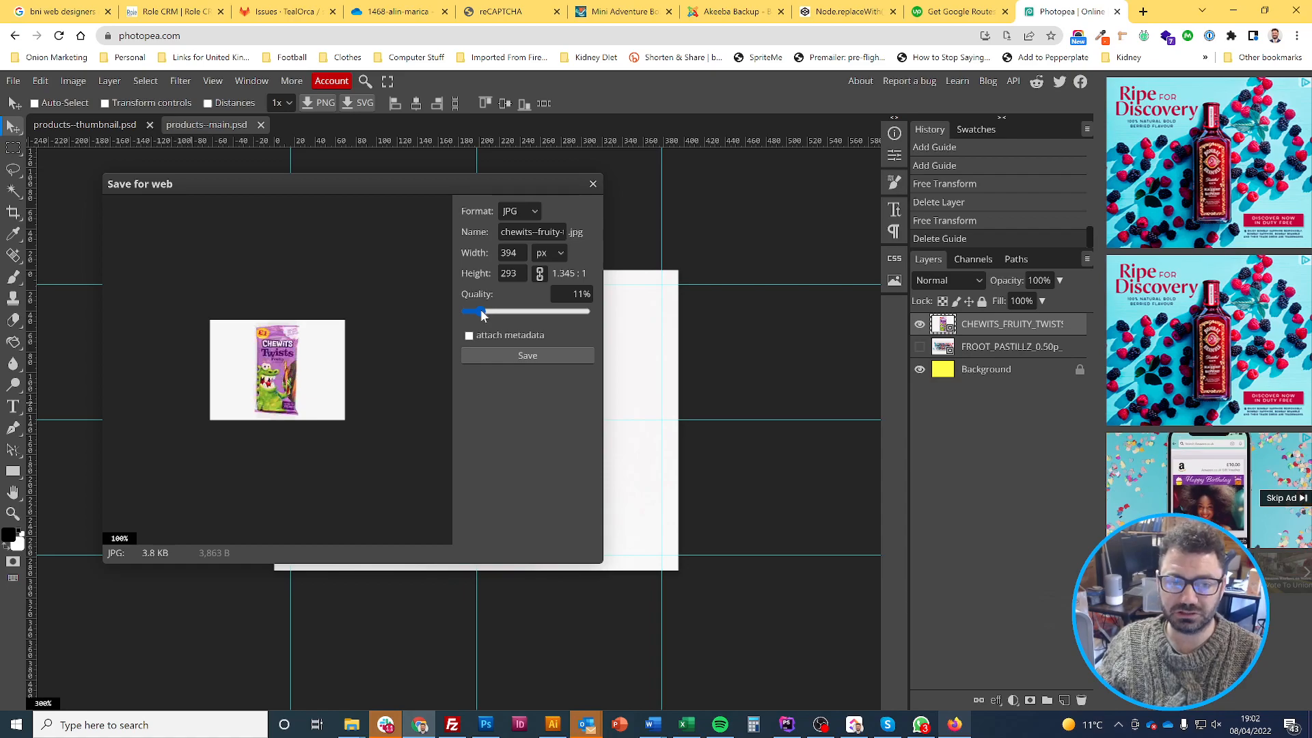
pyautogui.moveTo(481, 311); pyautogui.dragTo(552, 312)
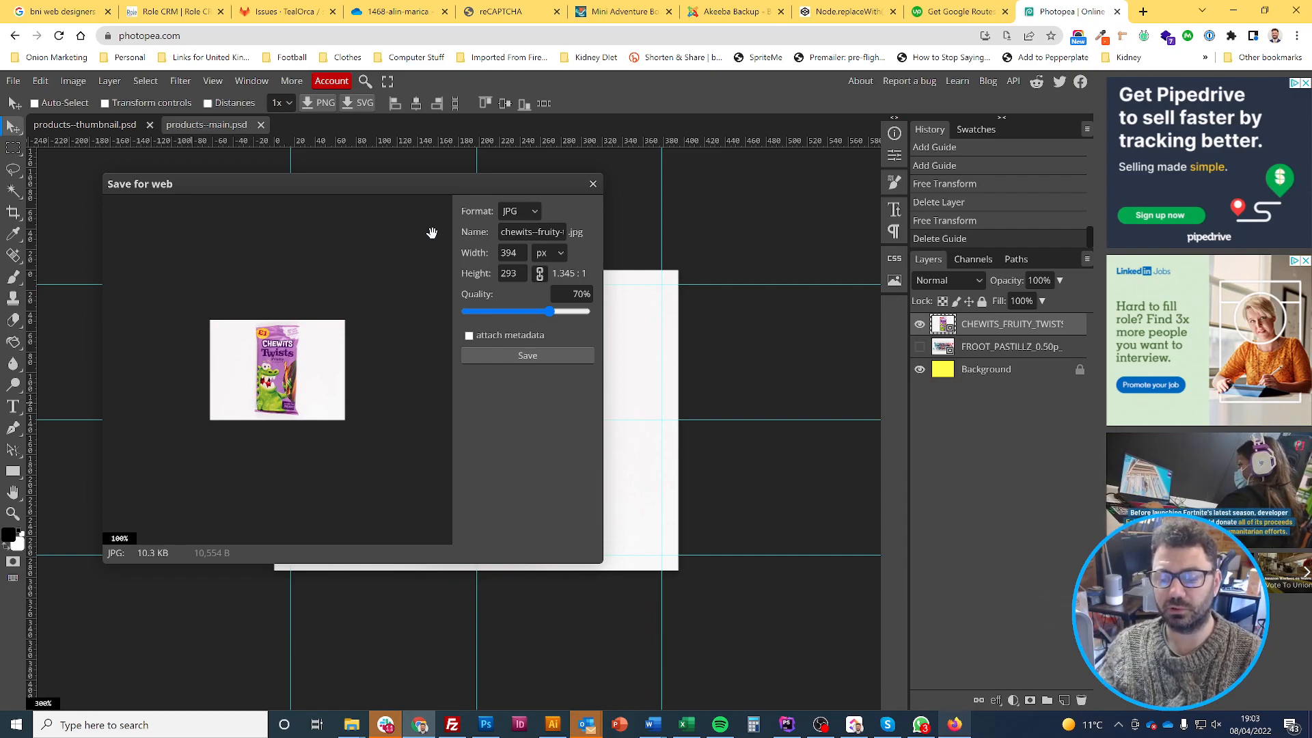
# Start saving the Chewits JPG and go to the Images folder of Plant Based Planet inside Graphic Design
pyautogui.click(491, 359)
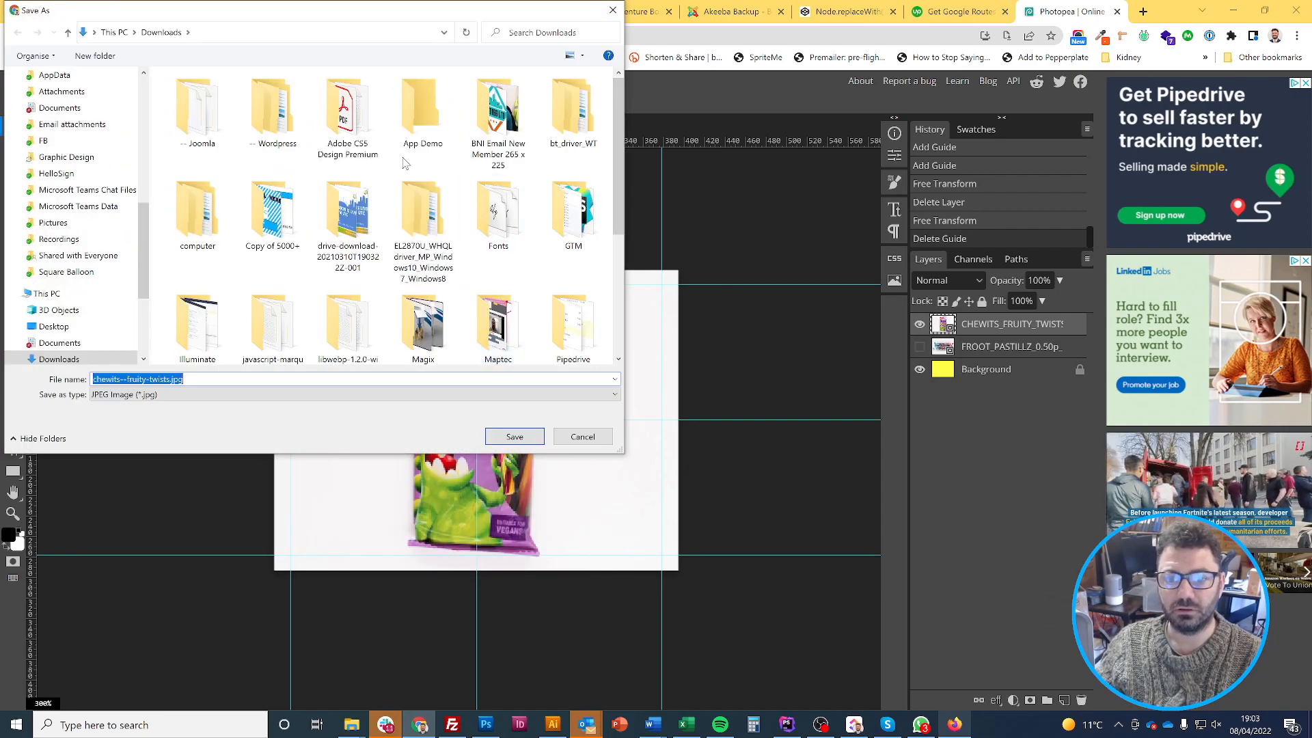
pyautogui.scroll(10, 98, 173)
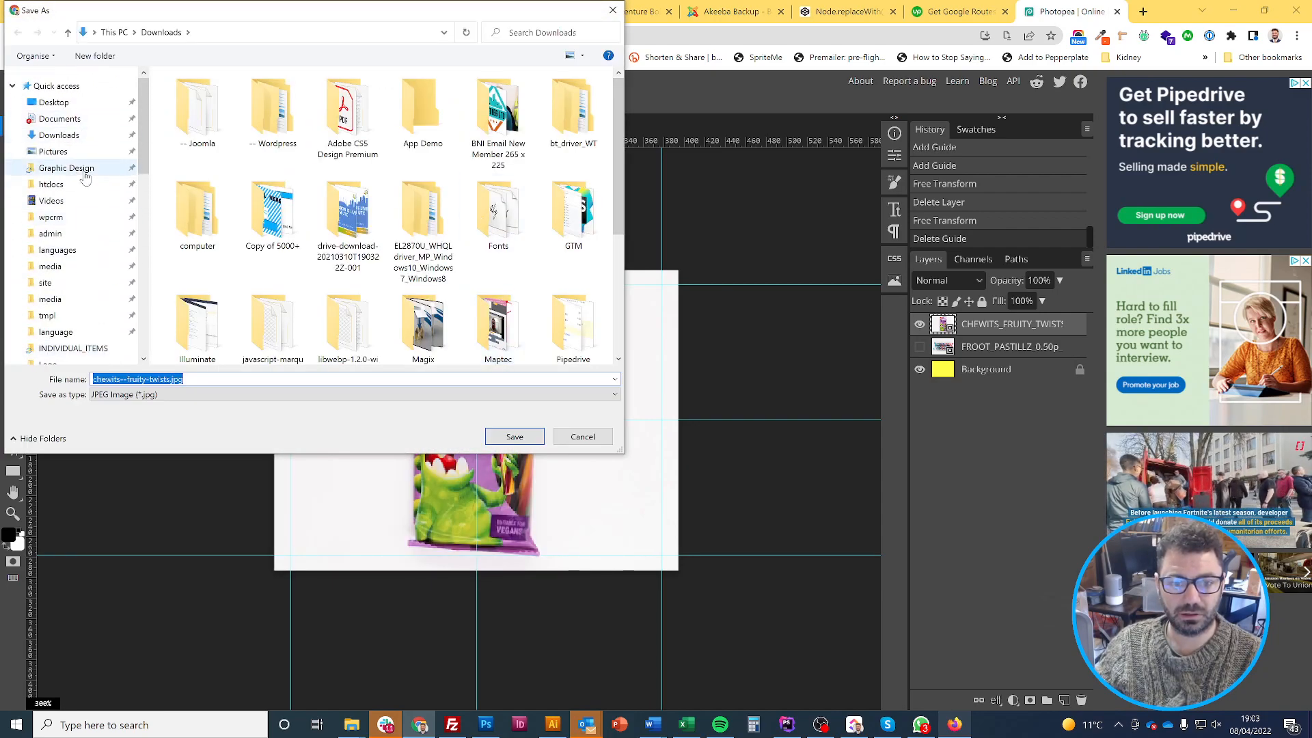
pyautogui.click(76, 167)
pyautogui.click(205, 173)
pyautogui.press('p')
pyautogui.press('l')
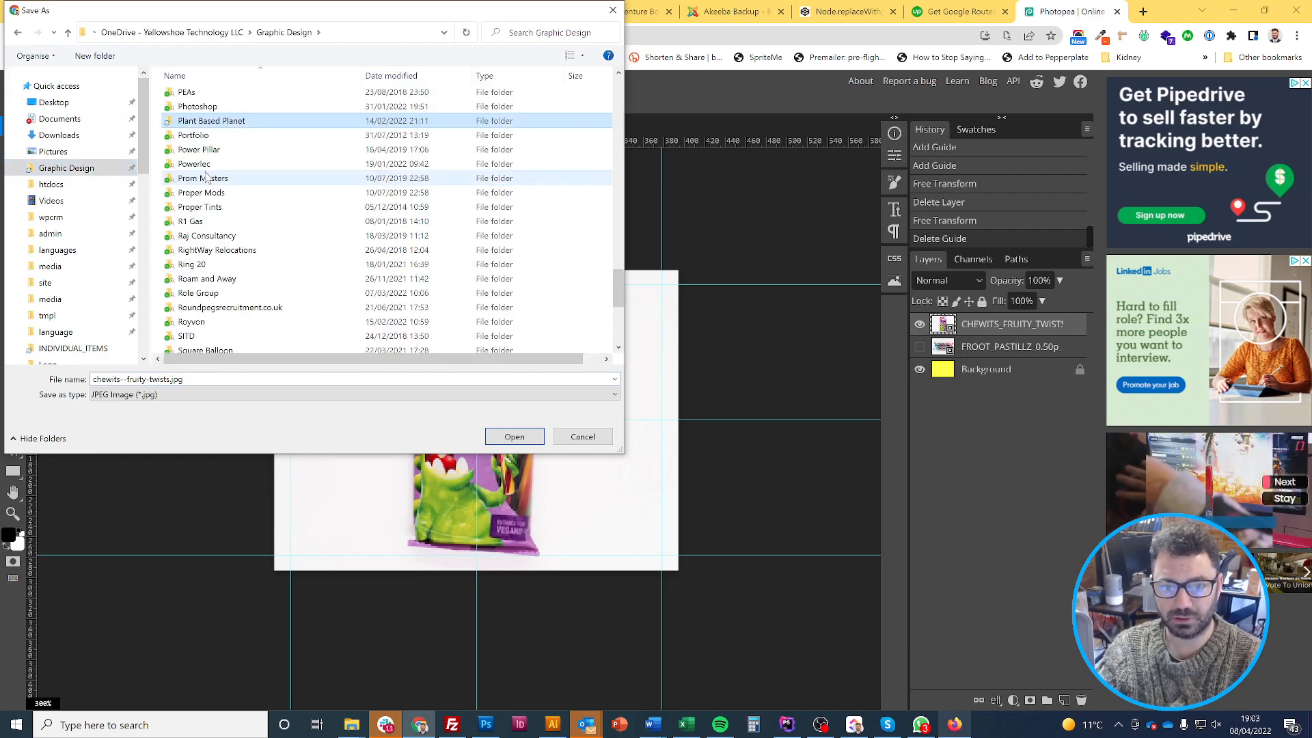
pyautogui.press('Return')
pyautogui.press('i')
pyautogui.press('Return')
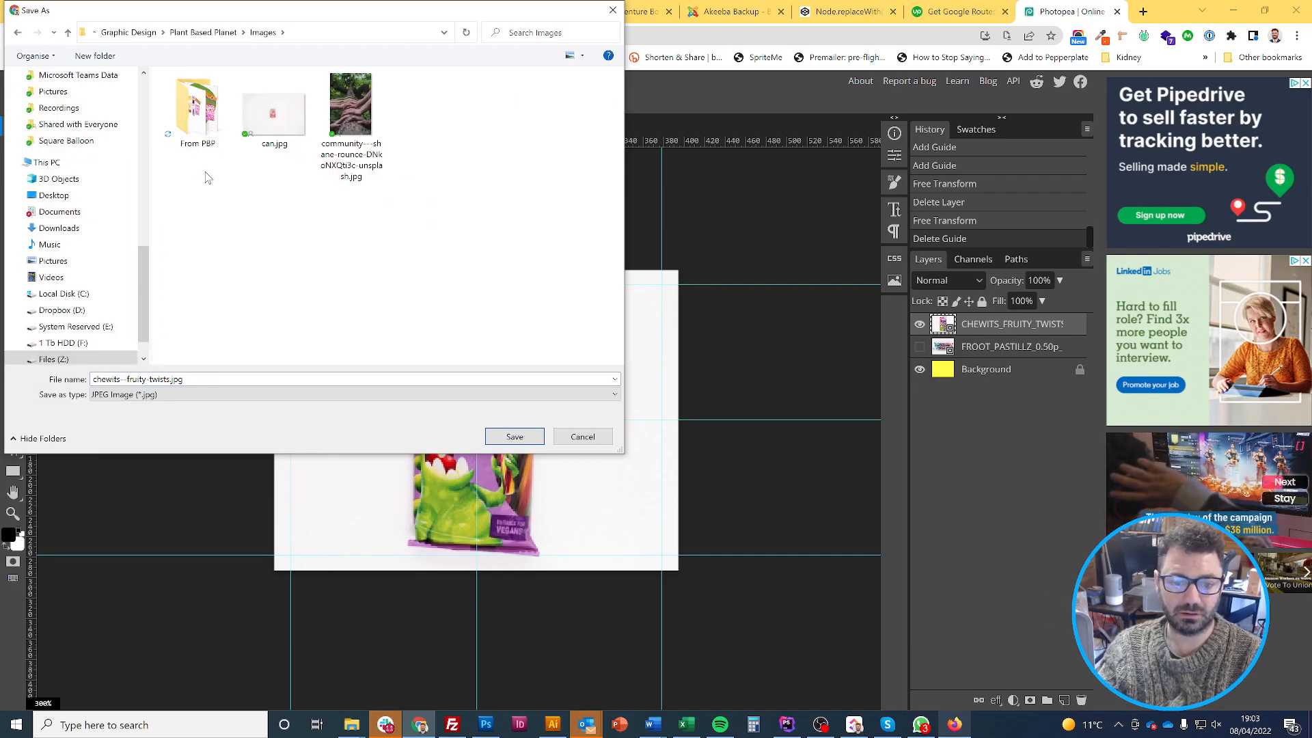
# Create a folder named new-images inside Images and save chewits--fruity-twists.jpg in it
pyautogui.click(103, 57)
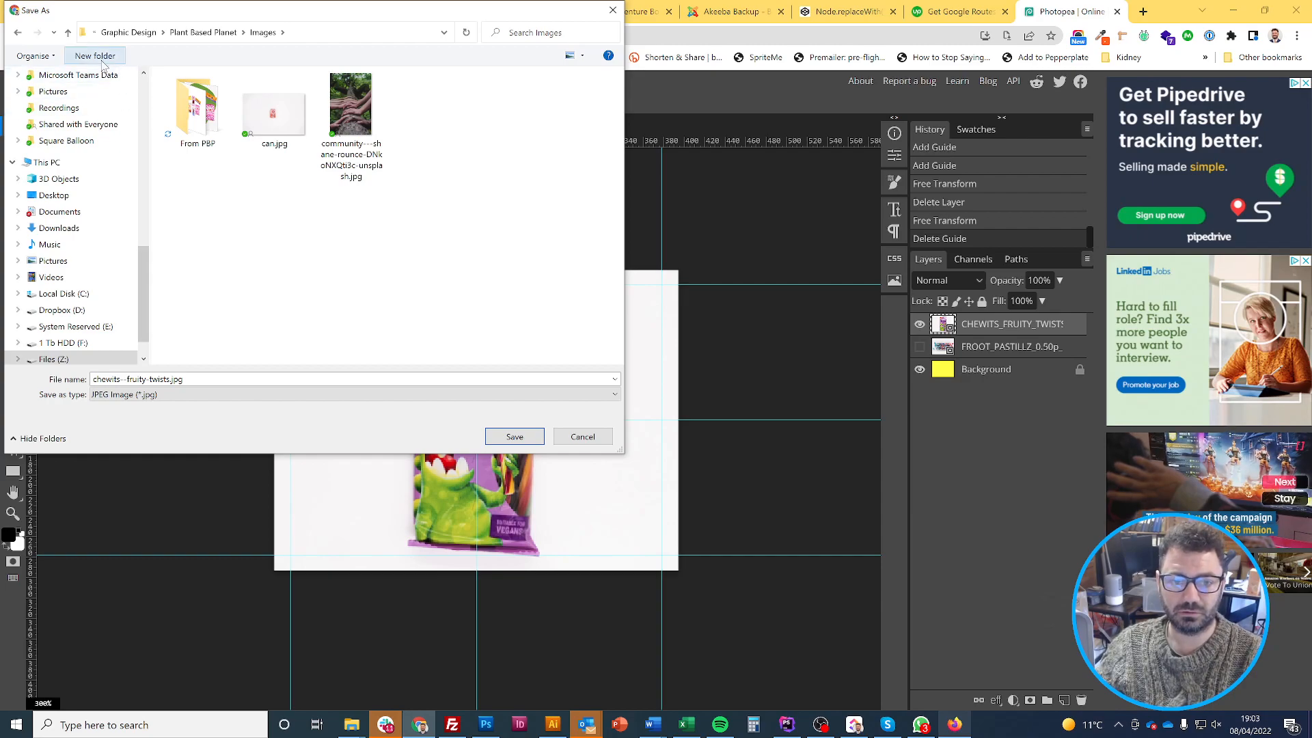
pyautogui.write('new-images')
pyautogui.press('Return')
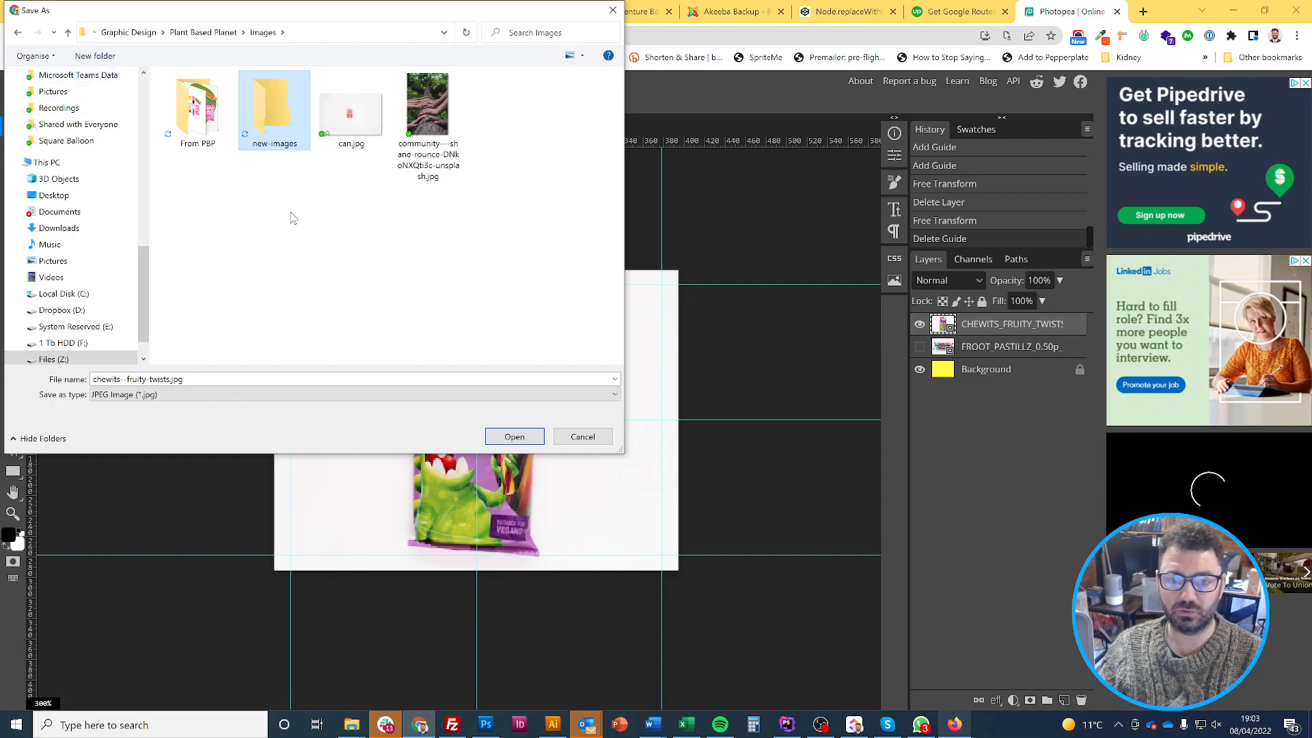
pyautogui.press('Return')
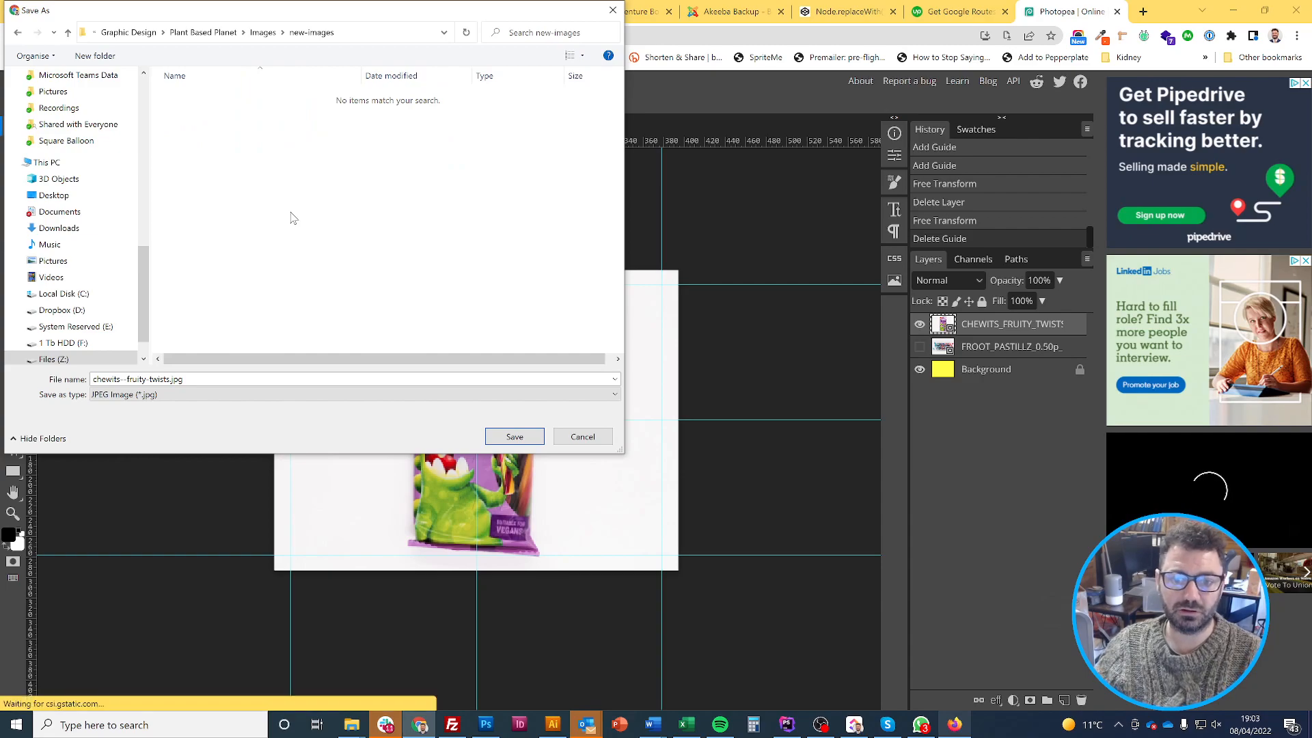
pyautogui.click(516, 436)
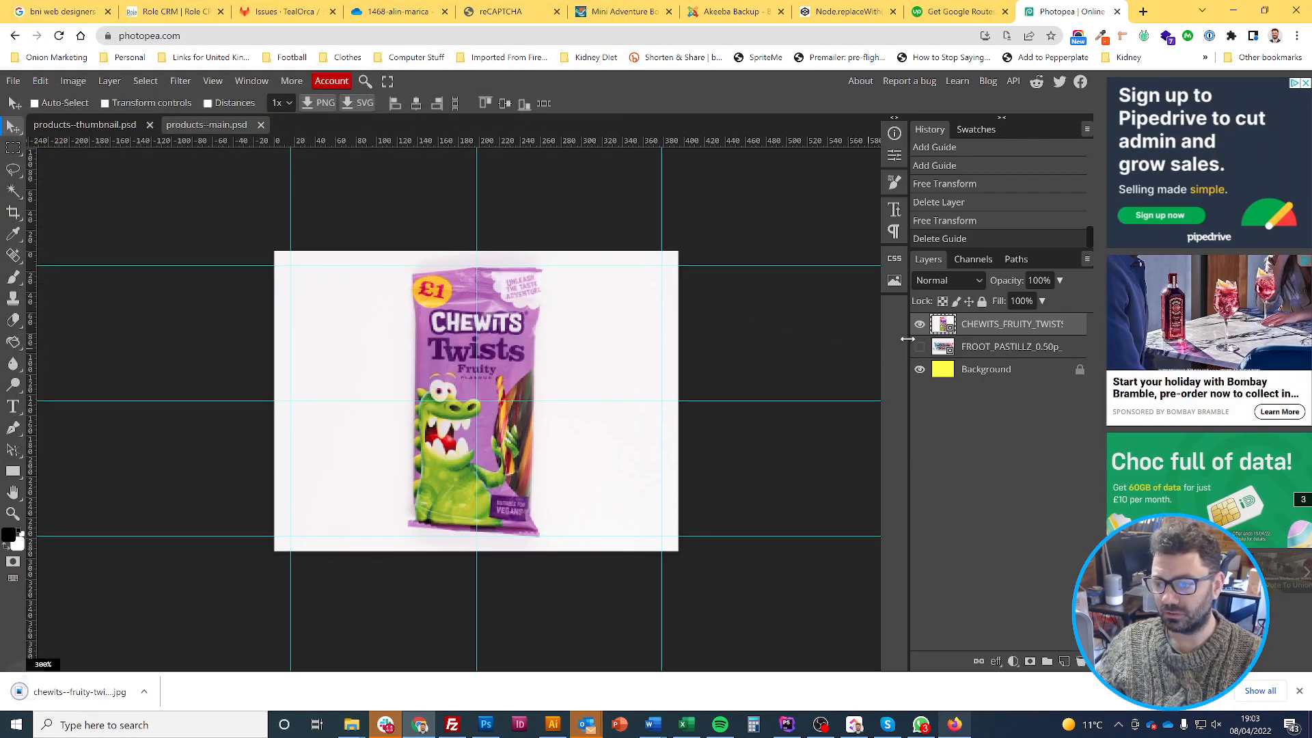
# Hide the Background and CHEWITS_FRUITY_TWIST layers and show the FROOT_PASTILLZ_0.50p layer
pyautogui.click(920, 370)
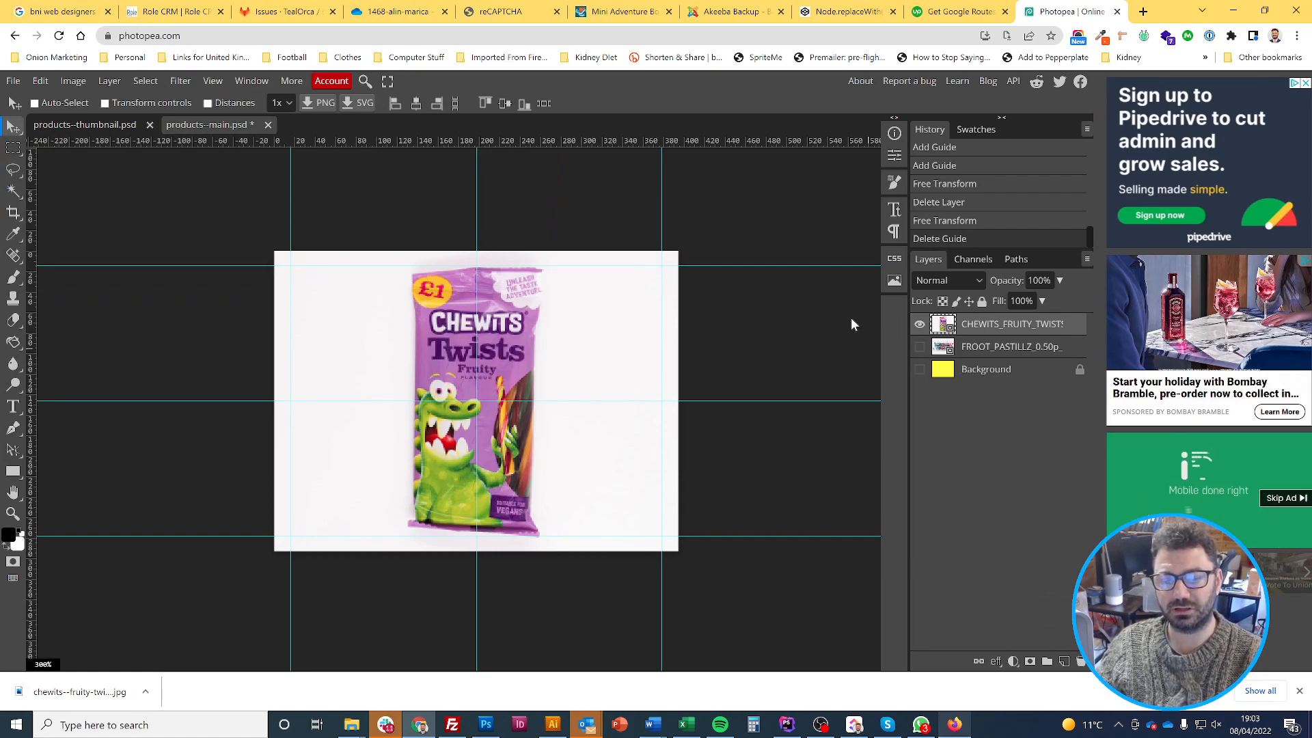
pyautogui.click(921, 325)
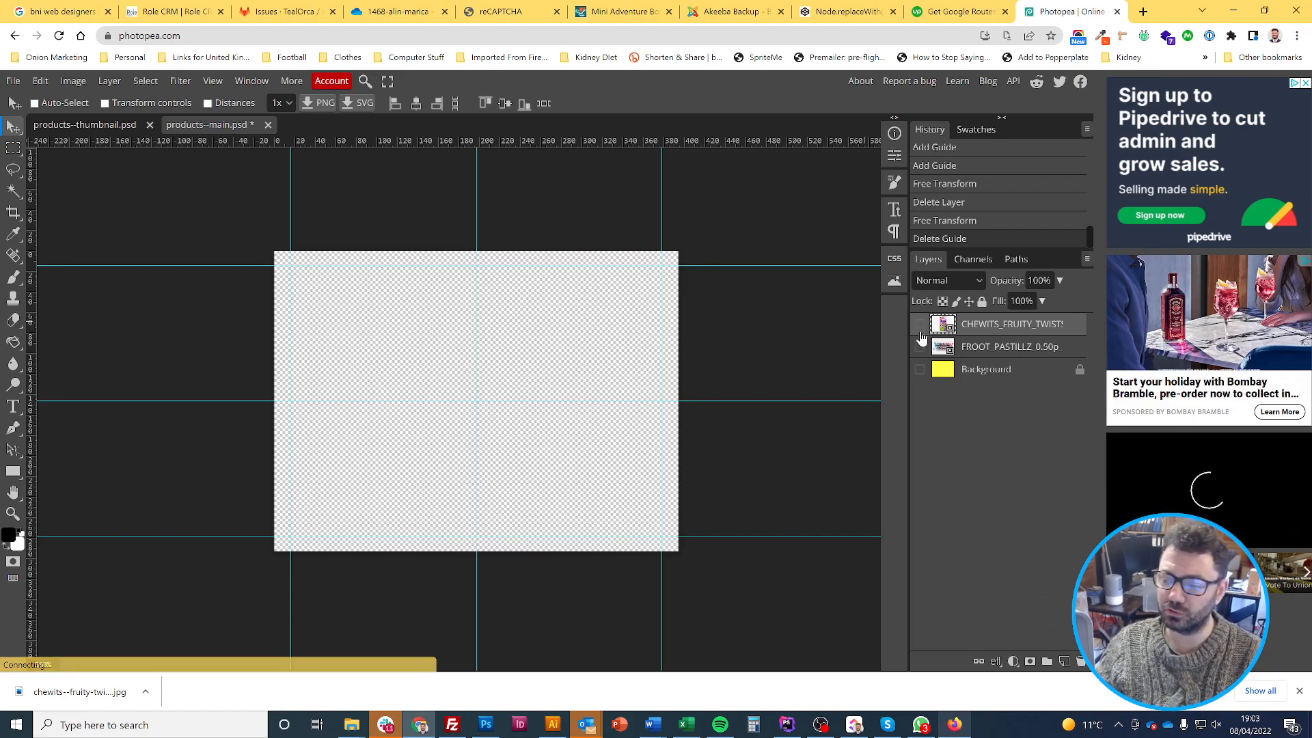
pyautogui.click(920, 347)
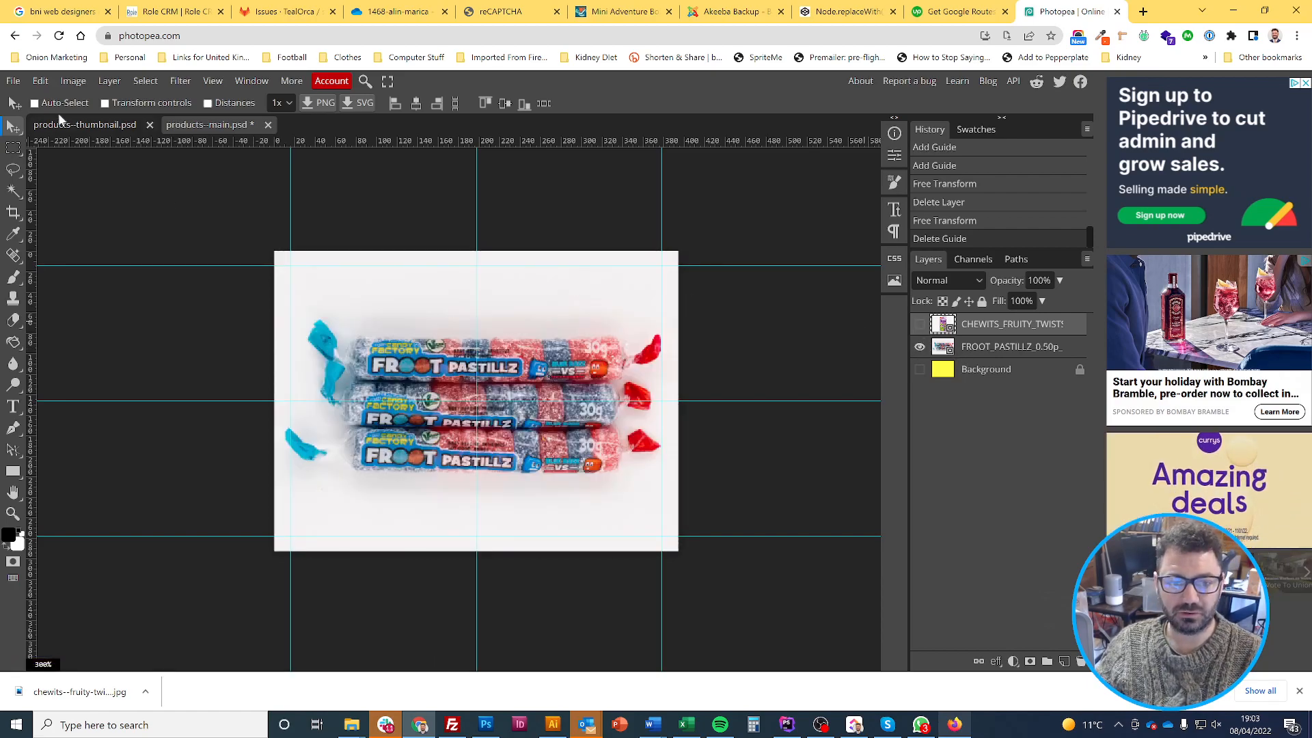
# Export the Froot Pastillz image as foot-pastillz.jpg at 70% quality and save the products--main document
pyautogui.click(17, 82)
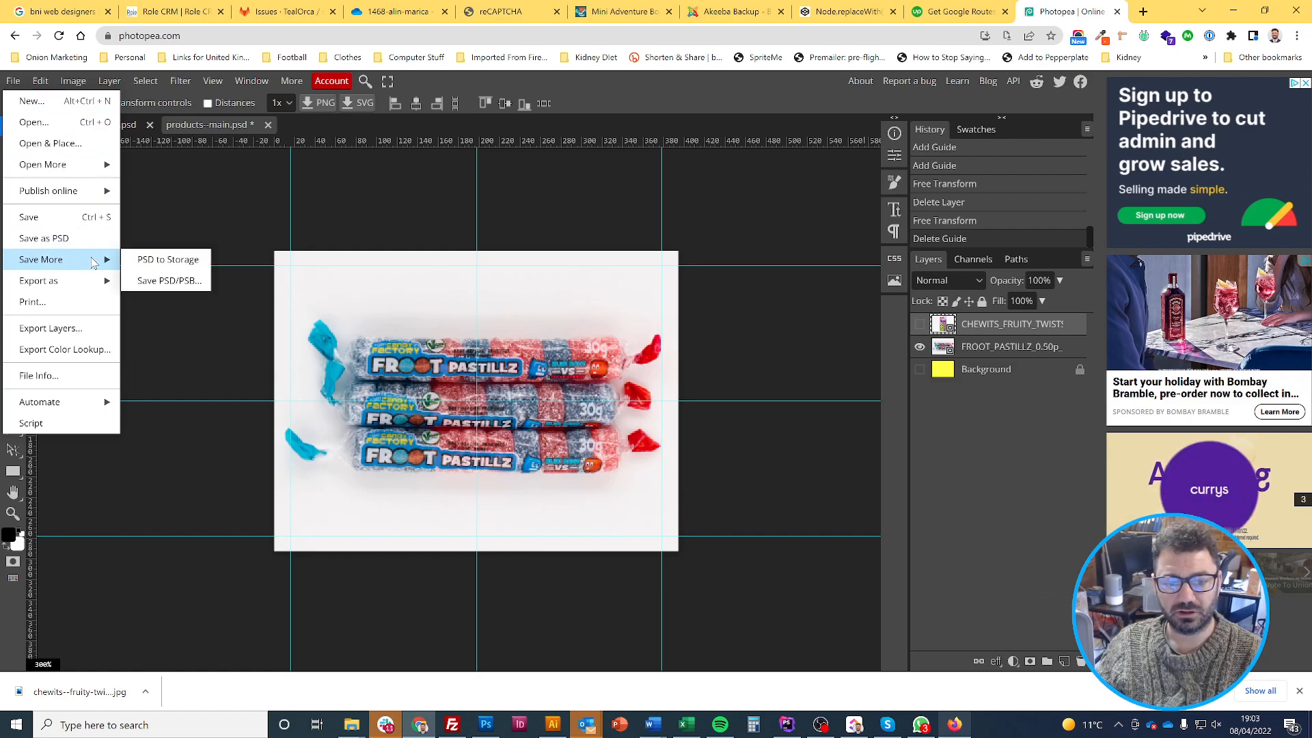
pyautogui.moveTo(82, 281)
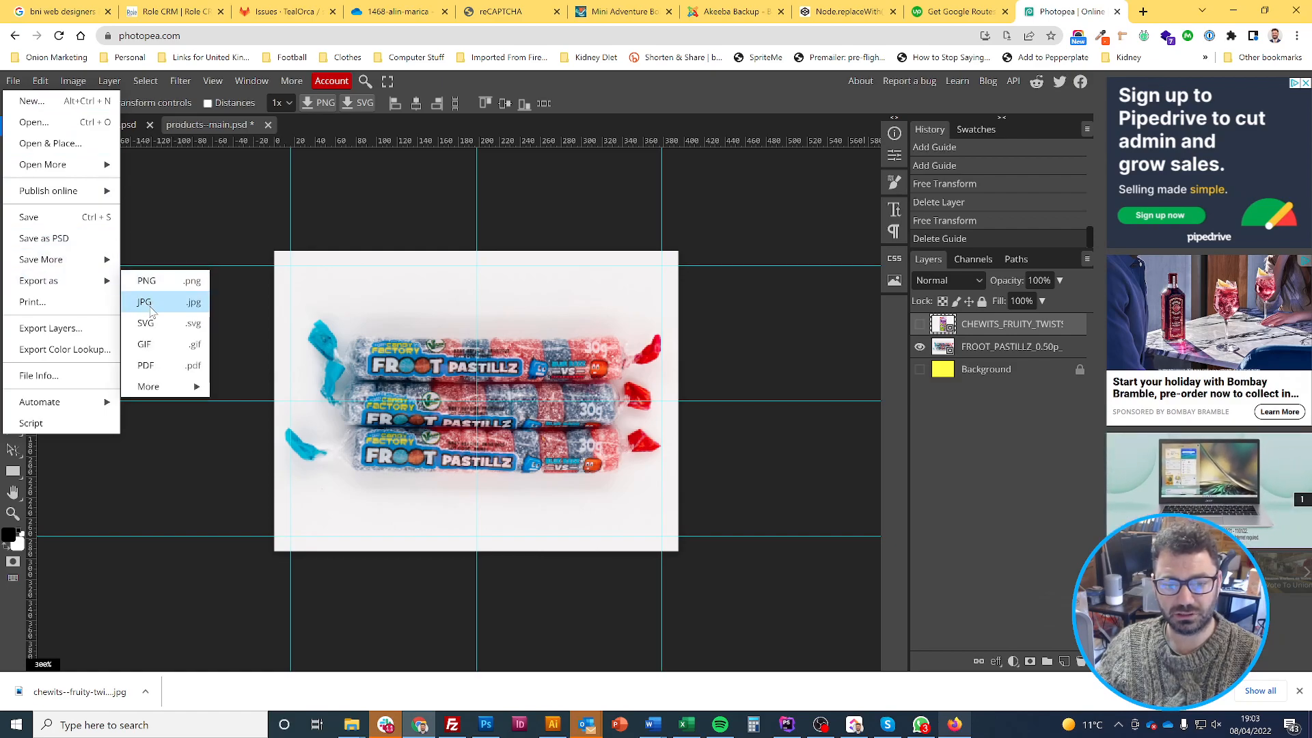
pyautogui.click(151, 303)
pyautogui.tripleClick(523, 235)
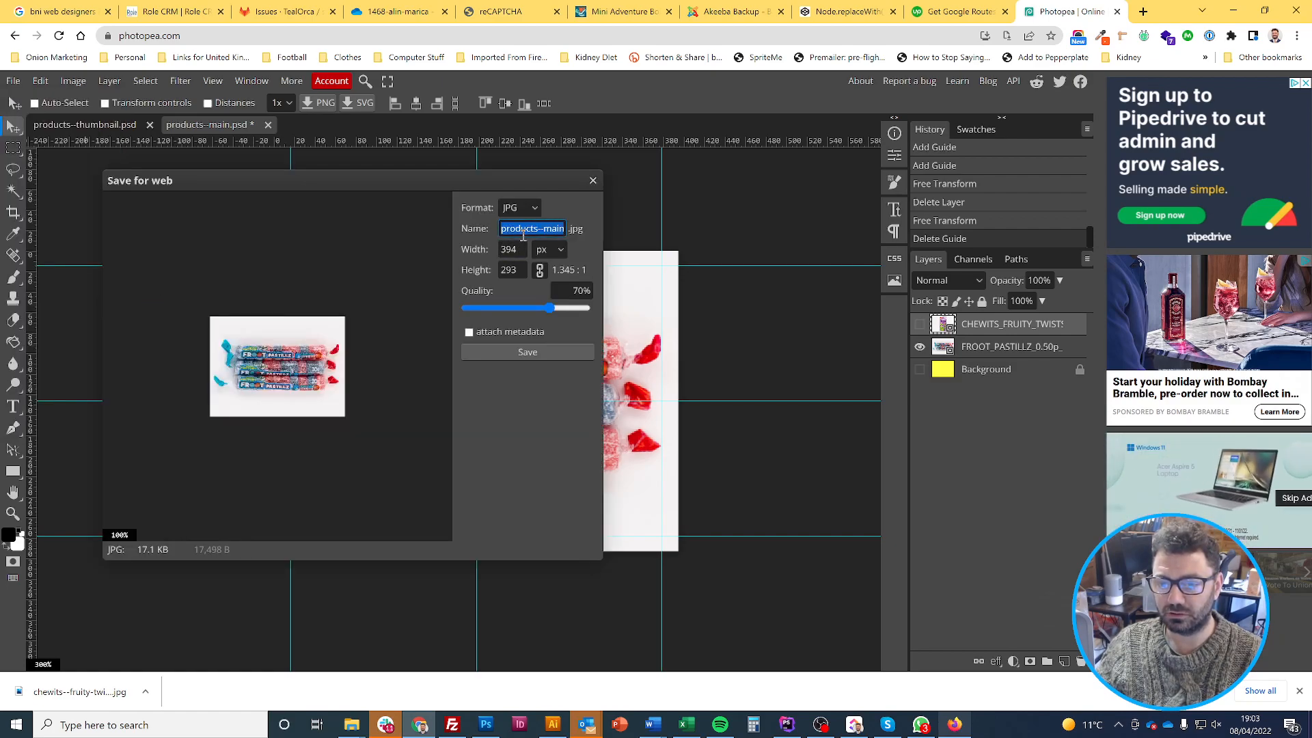
pyautogui.write('f')
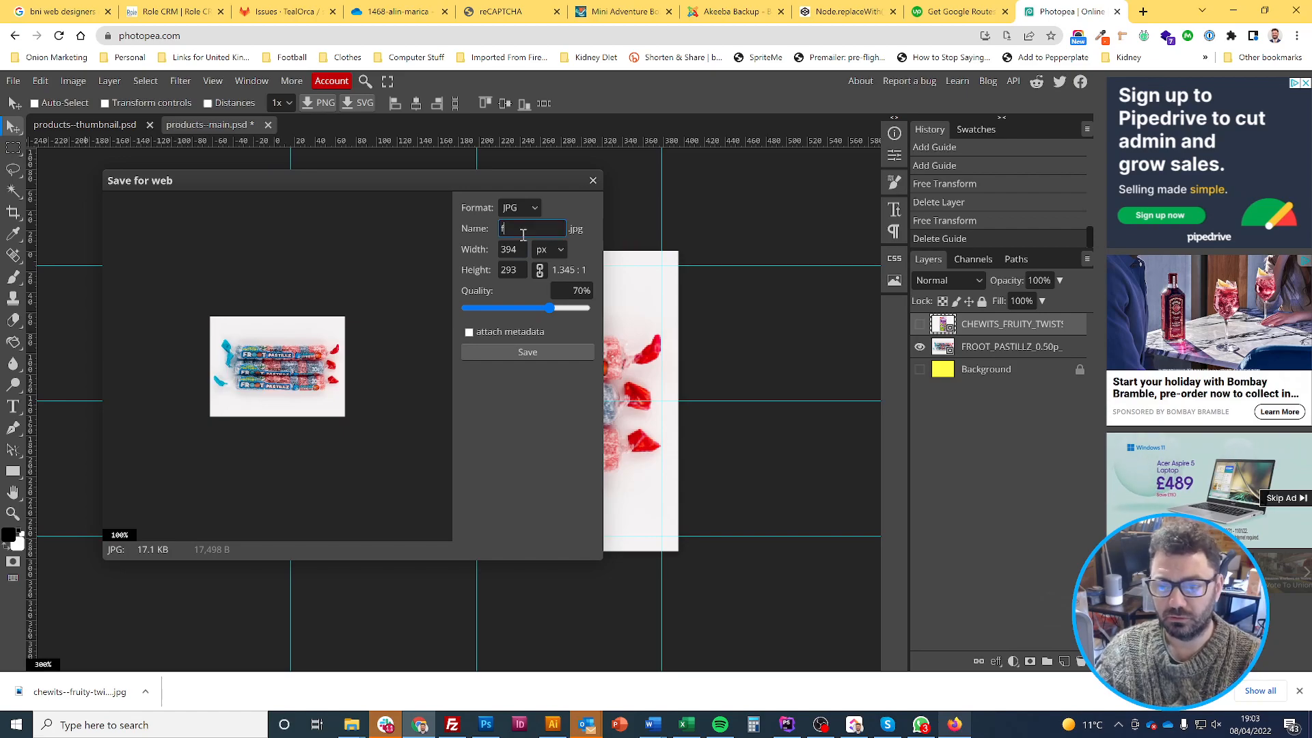
pyautogui.write('oot-pastillz')
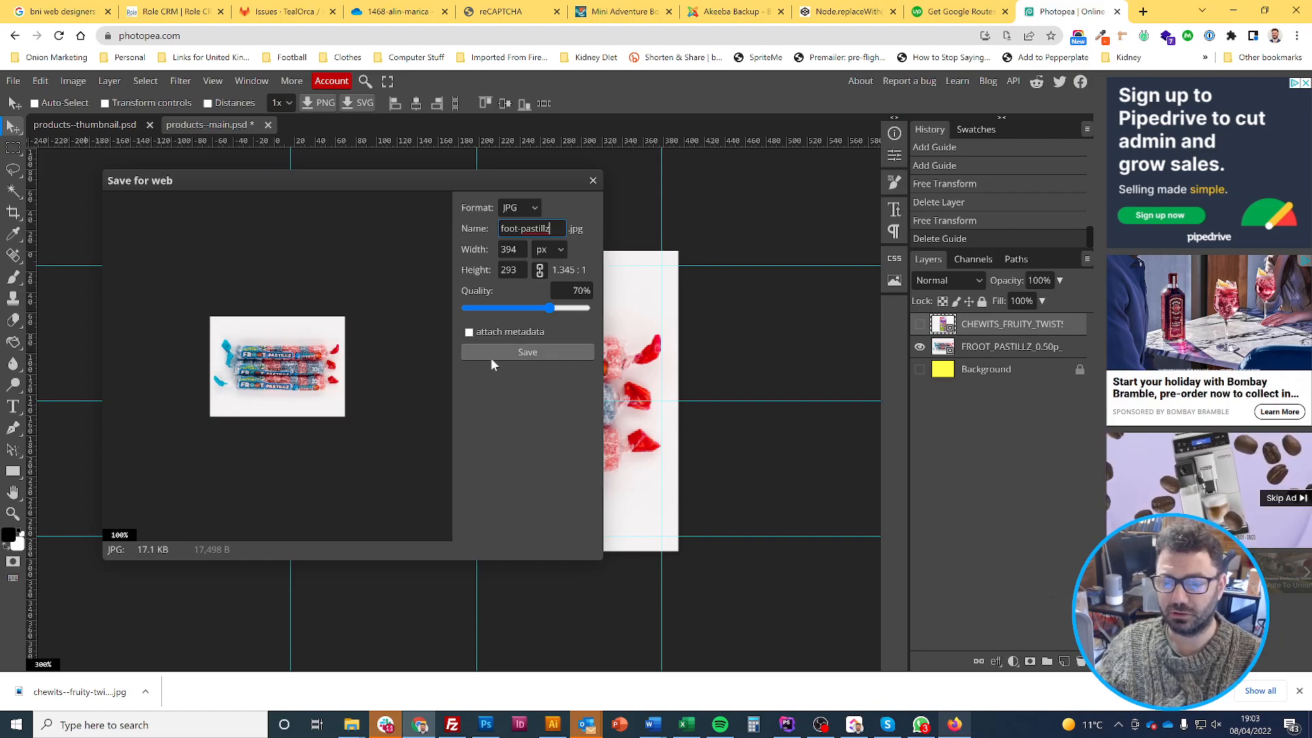
pyautogui.click(492, 356)
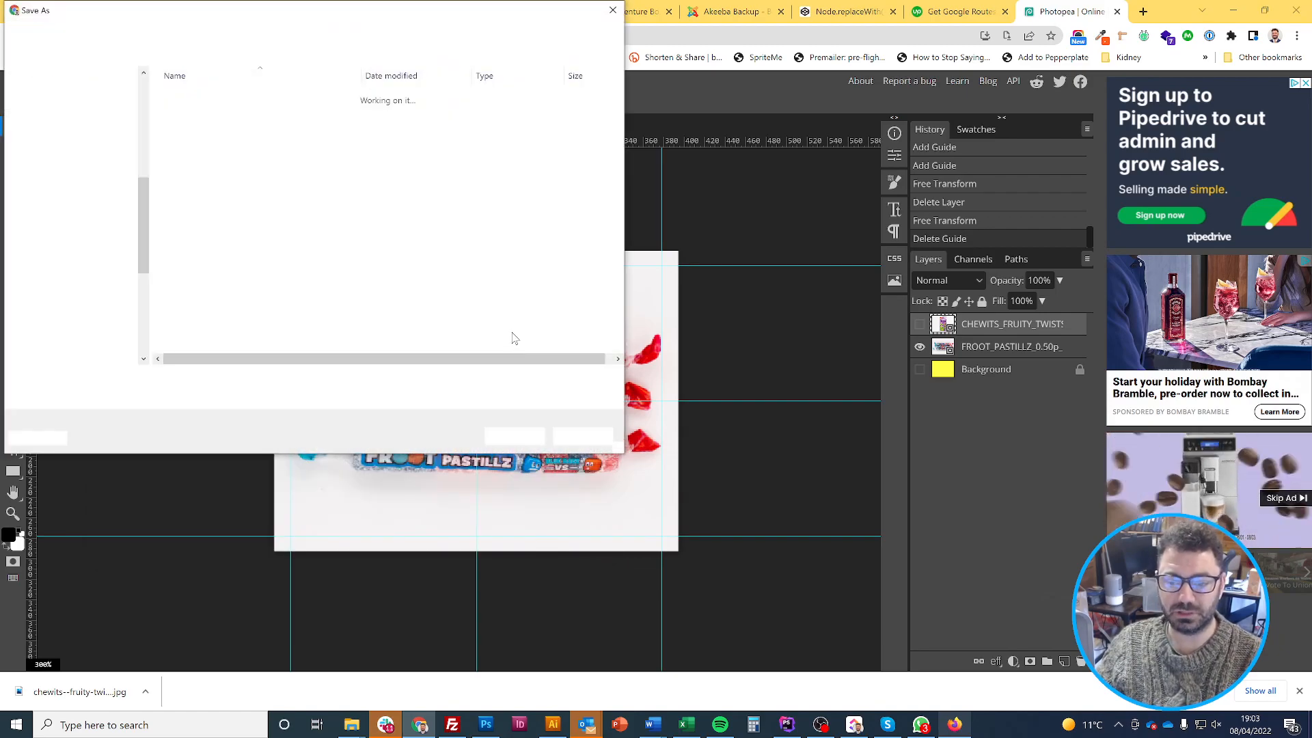
pyautogui.press('Return')
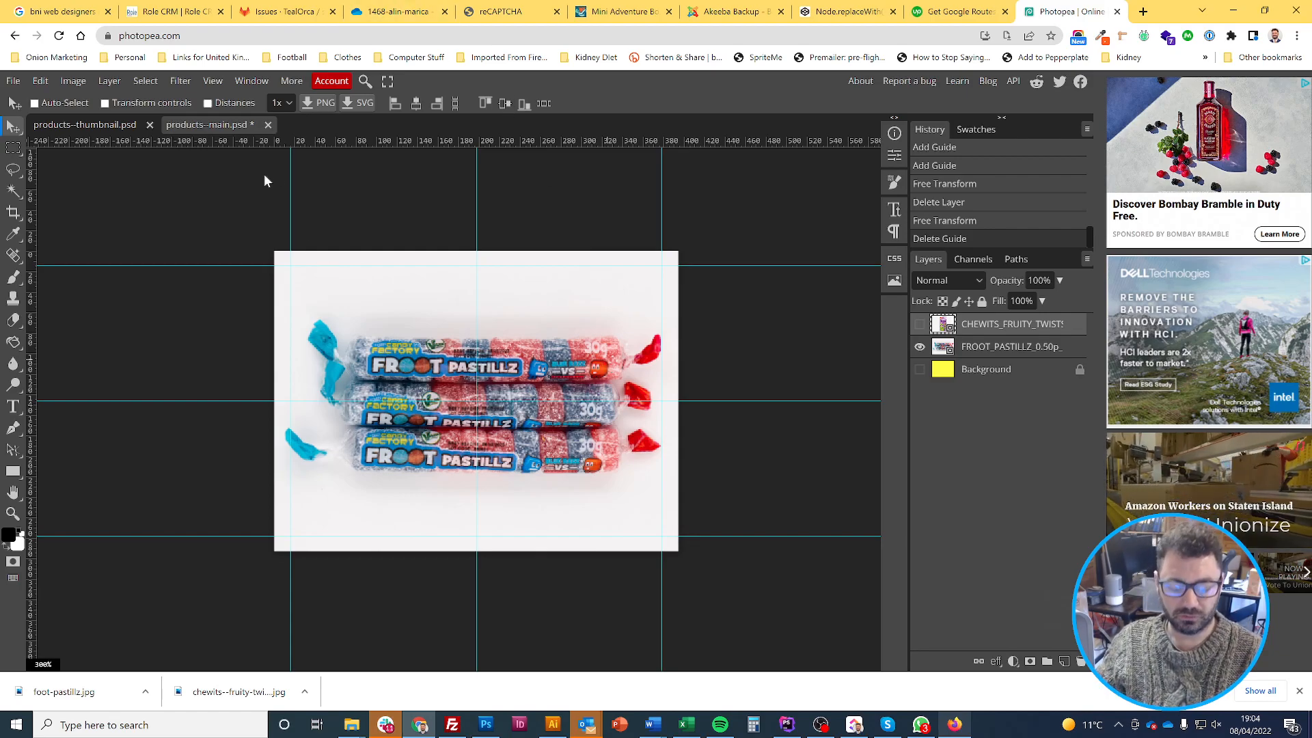
pyautogui.press('ctrl')
pyautogui.hotkey('ctrl', 's')
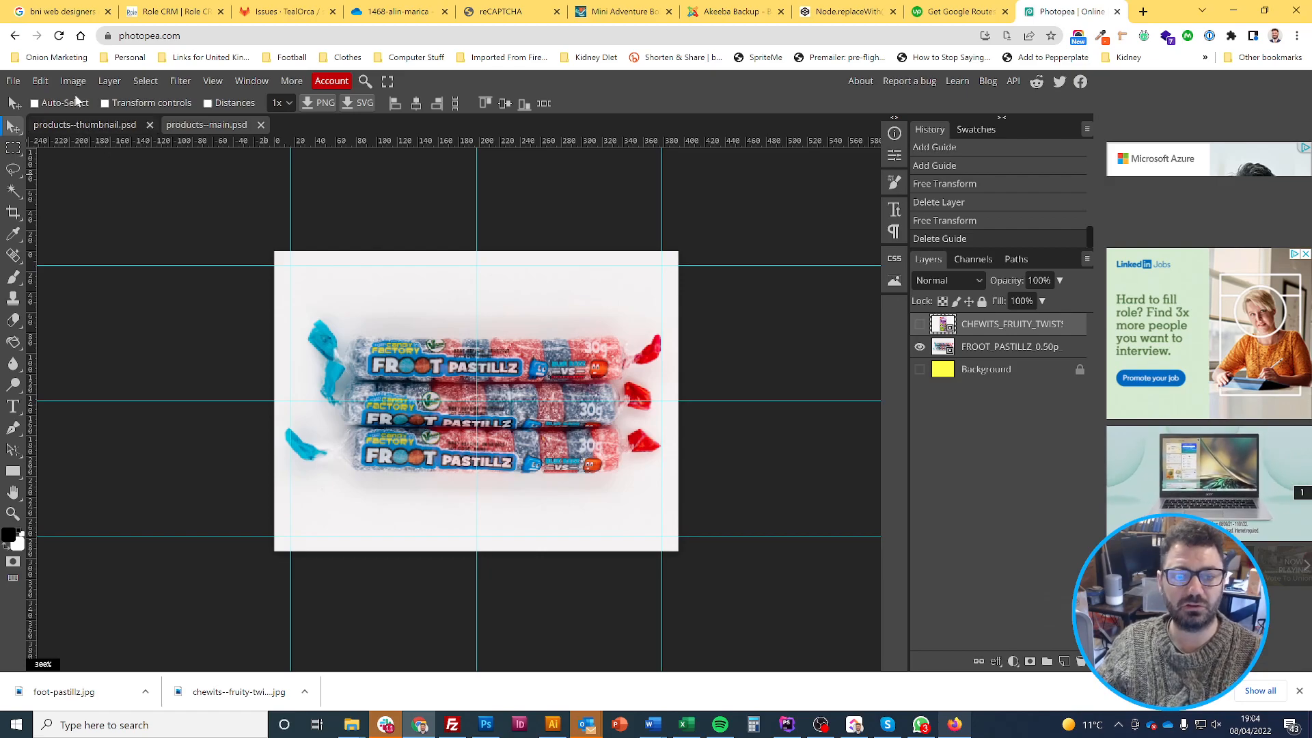
# Review the JPG export settings for the Froot Pastillz image without exporting it again
pyautogui.click(23, 84)
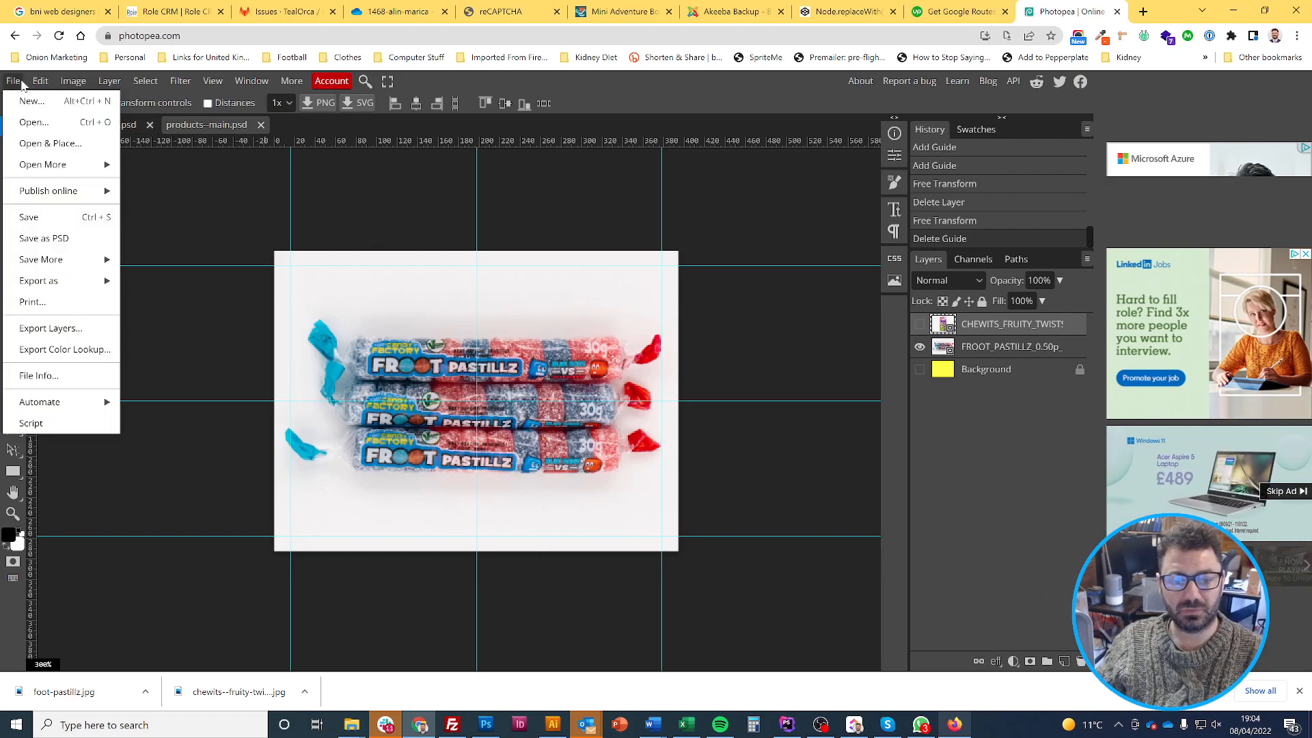
pyautogui.moveTo(74, 281)
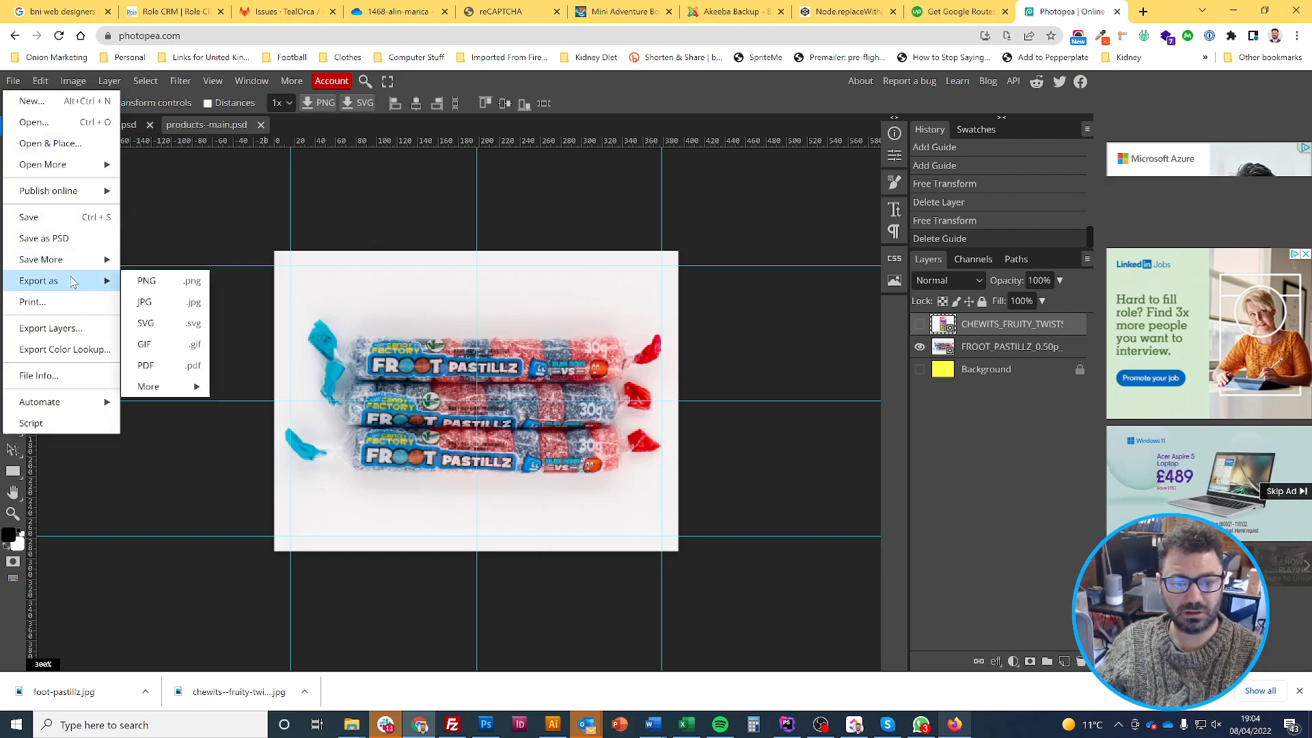
pyautogui.click(145, 301)
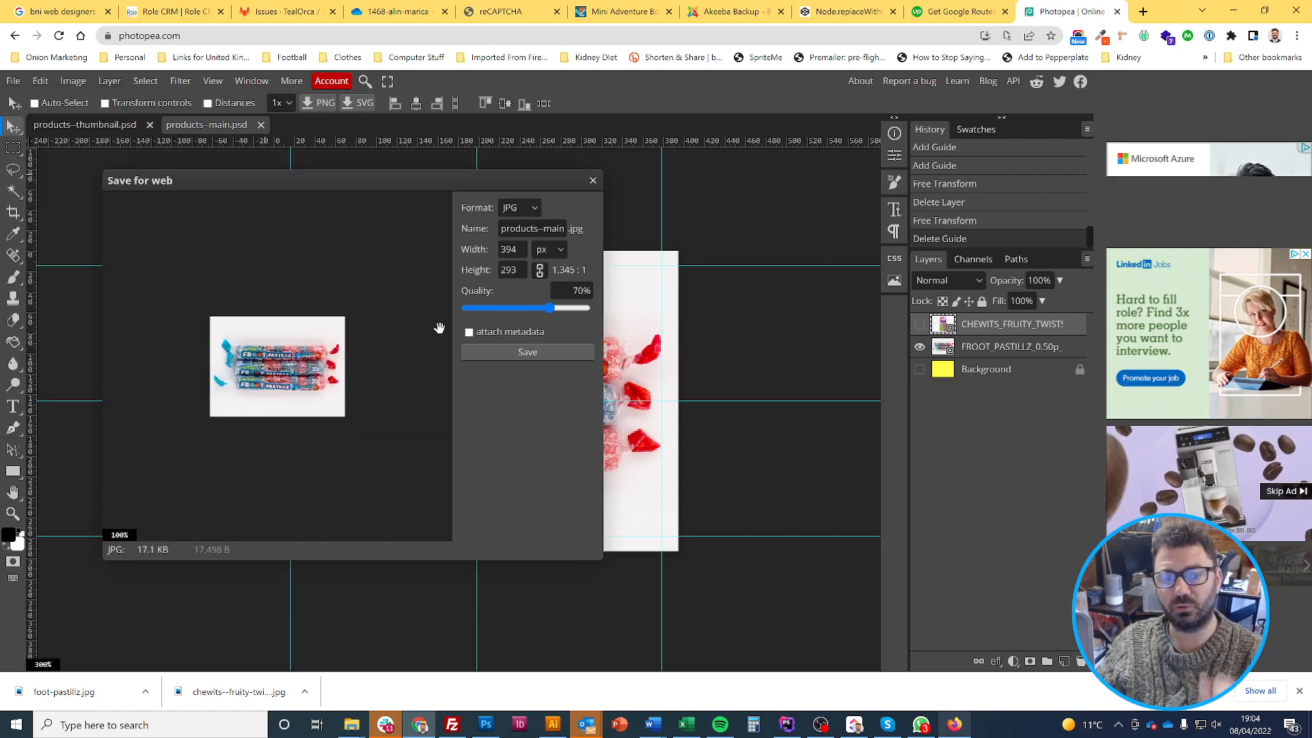
pyautogui.click(594, 180)
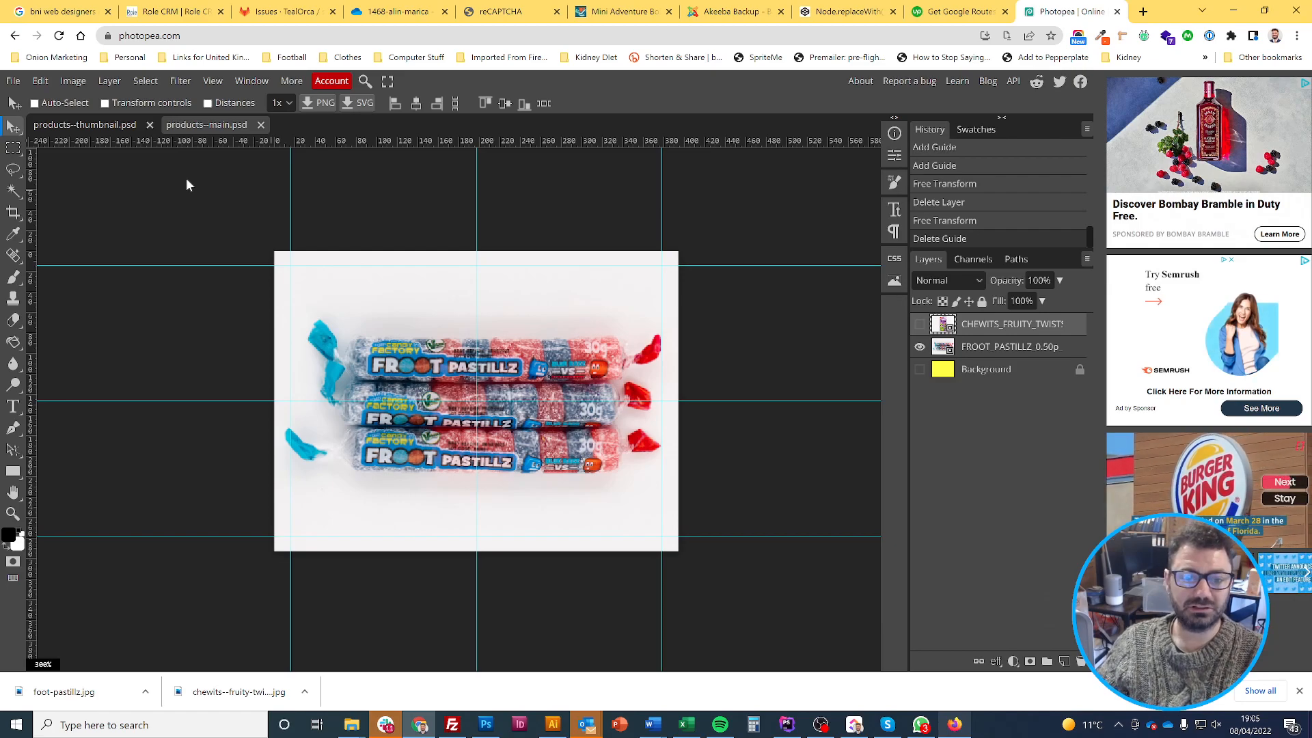
pyautogui.click(172, 83)
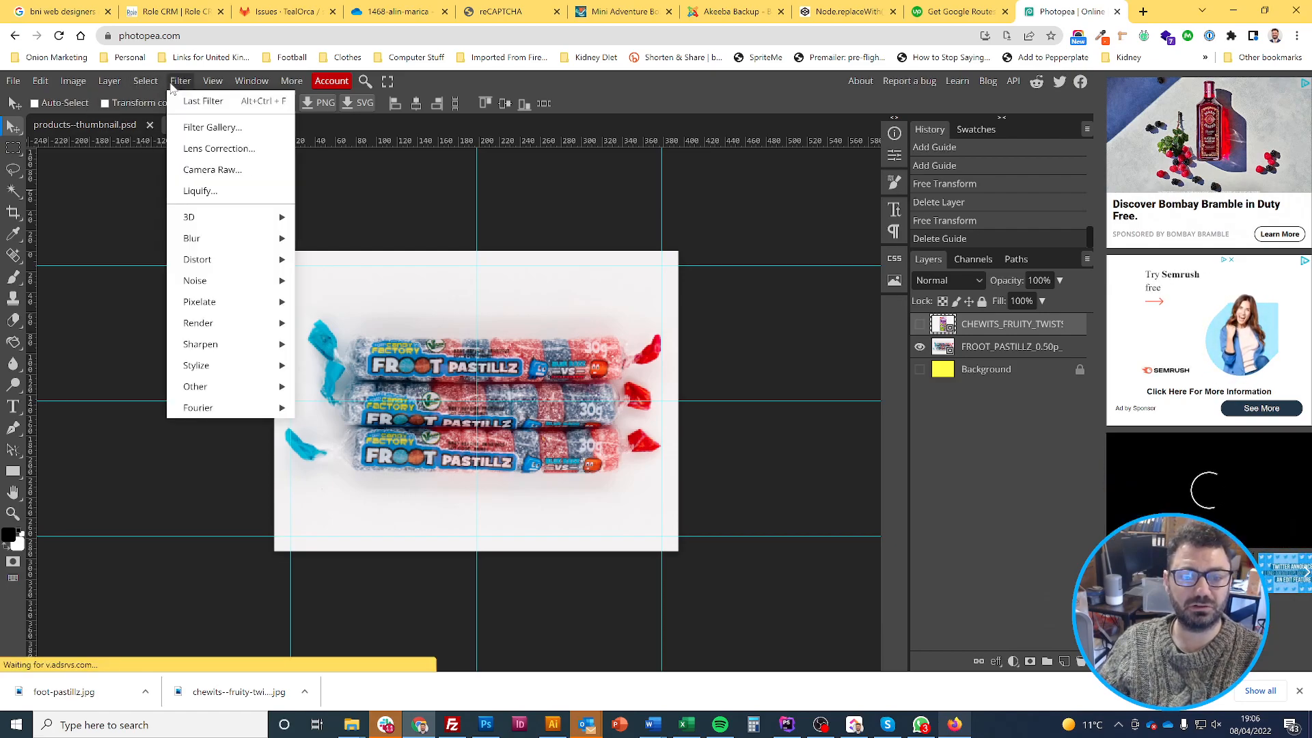
pyautogui.click(167, 80)
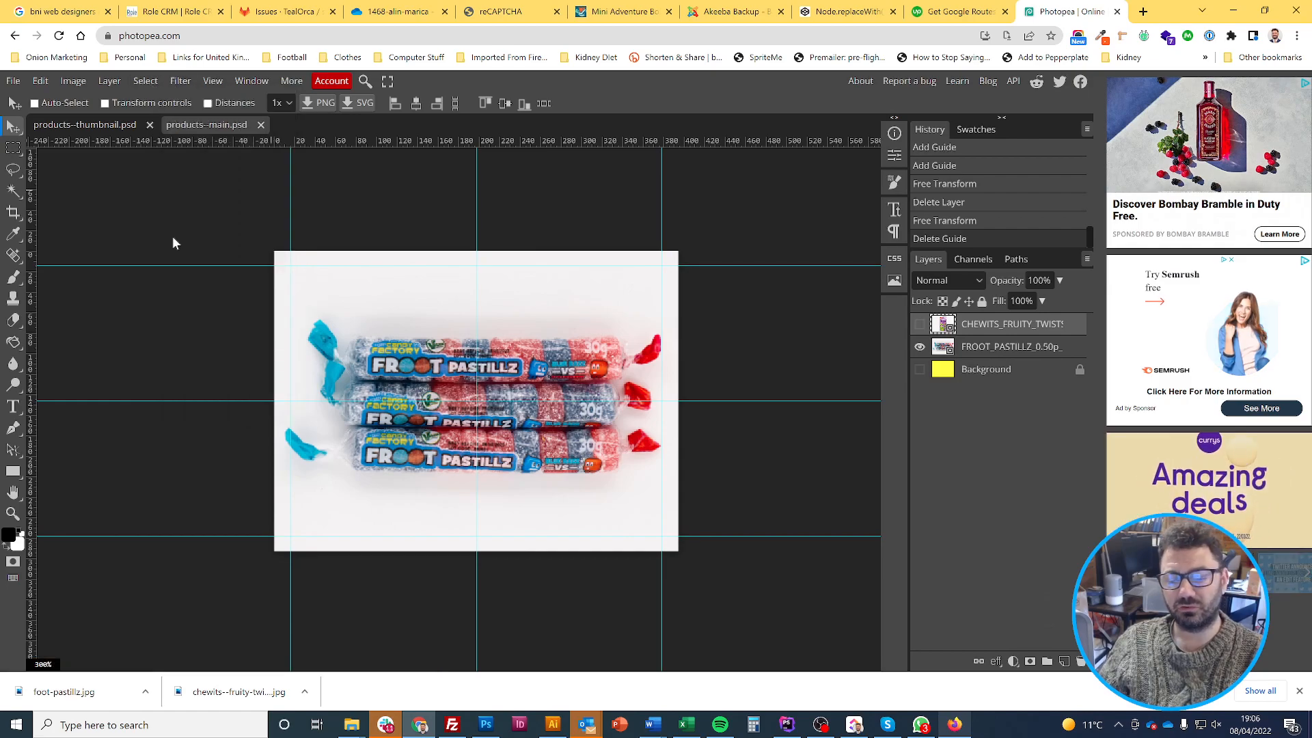